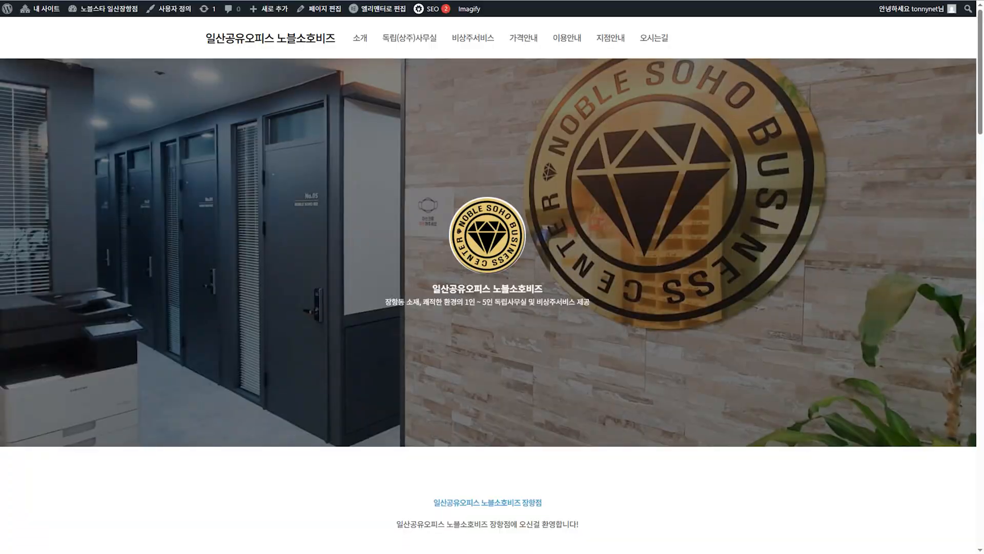
Step: Examine the new shared-office website's home page alongside the previous site's home page, comparing their banners and content sections
scroll(161, 150, "down", 5)
scroll(160, 149, "down", 5)
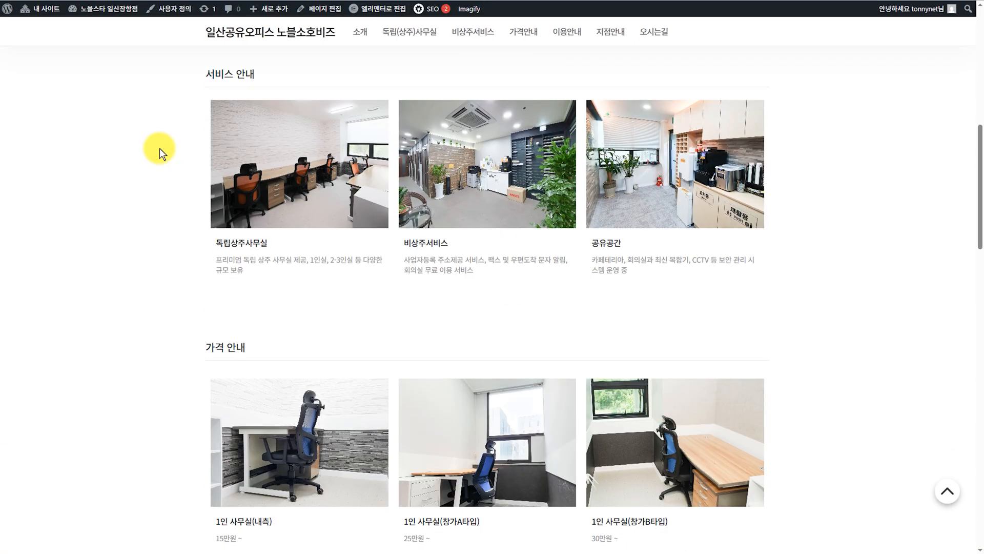
scroll(159, 149, "up", 10)
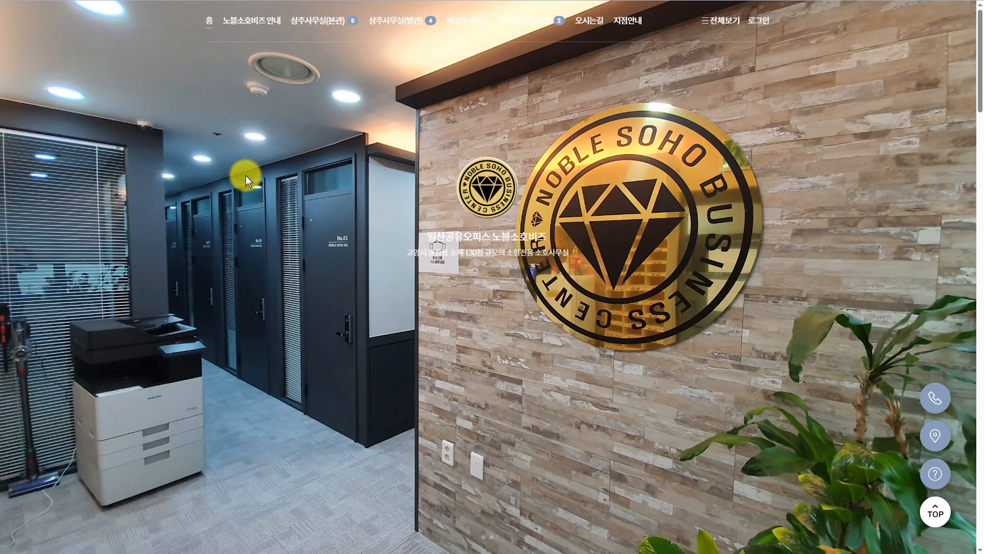
scroll(245, 176, "down", 3)
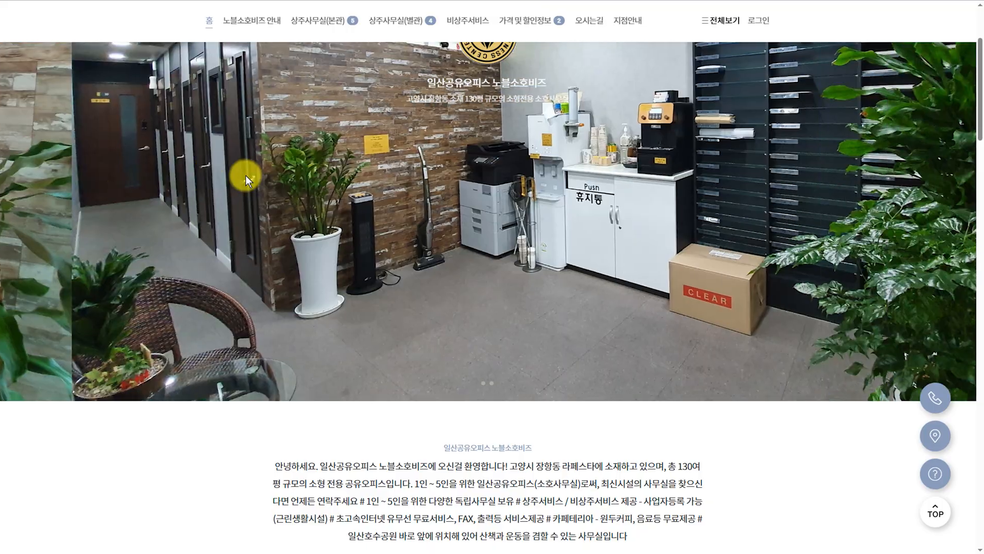
scroll(245, 175, "down", 4)
scroll(245, 176, "down", 3)
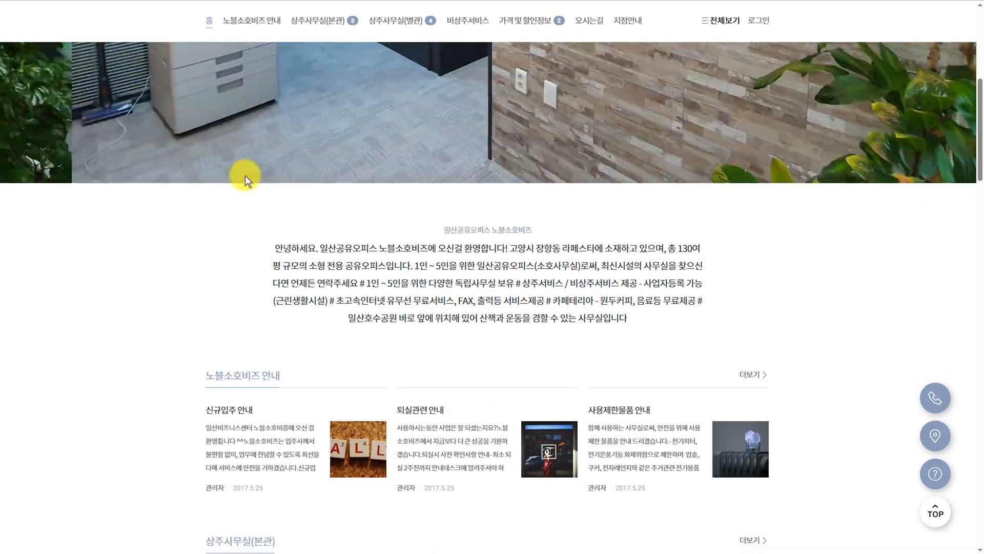
scroll(245, 175, "up", 8)
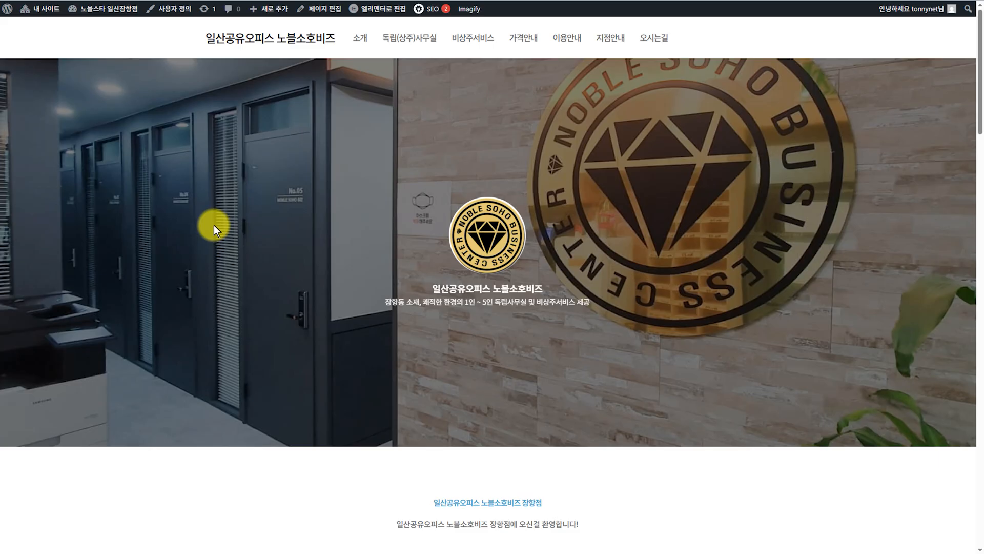
scroll(214, 228, "down", 8)
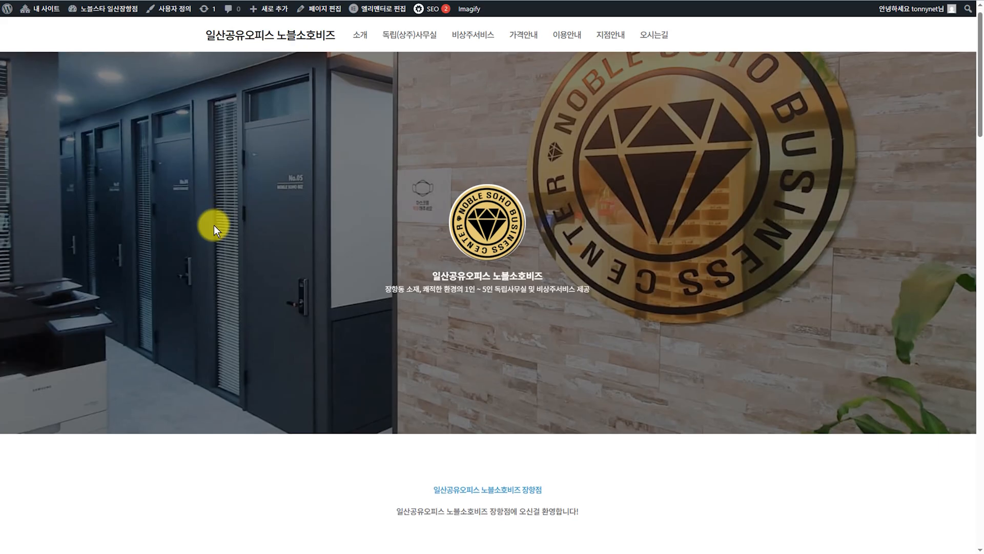
scroll(214, 228, "down", 3)
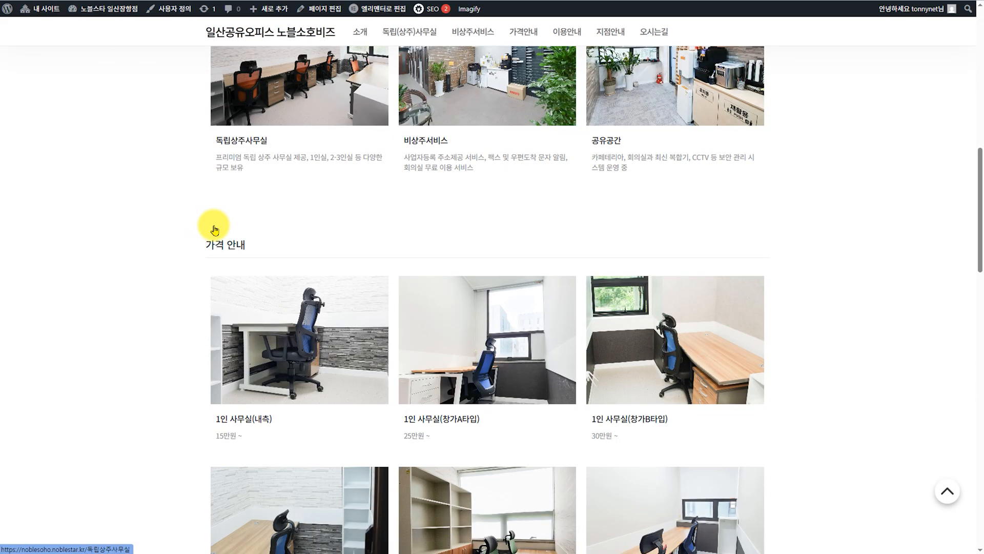
Step: Browse the new site's 독립(상주)사무실, 소개, 비상주서비스, 가격안내, 이용안내 and 오시는길 pages
scroll(211, 220, "up", 10)
left_click(403, 37)
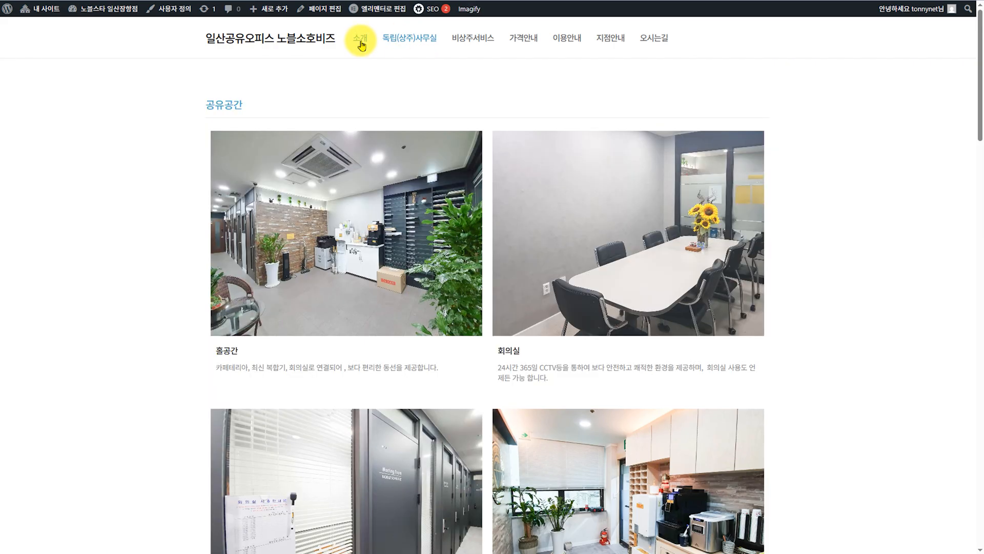
left_click(362, 43)
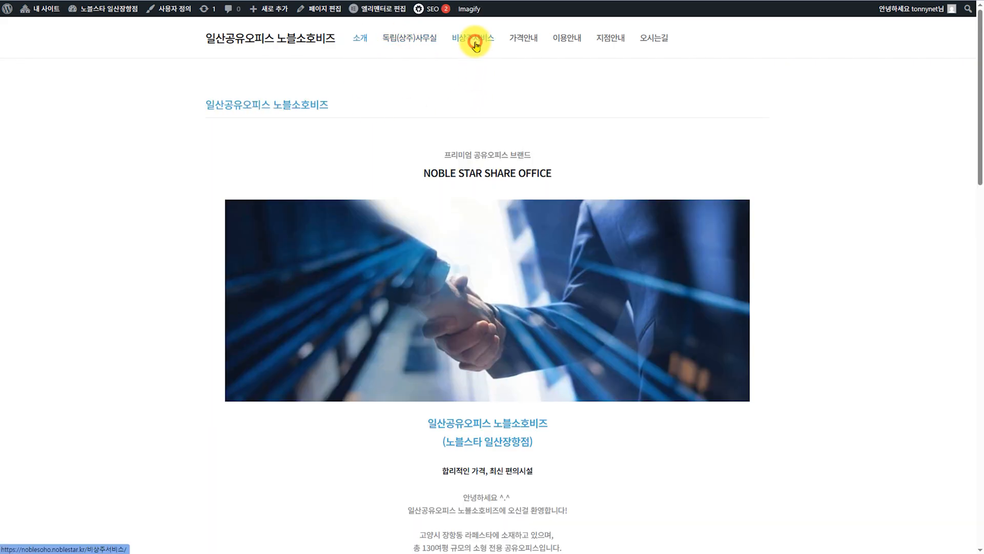
left_click(475, 45)
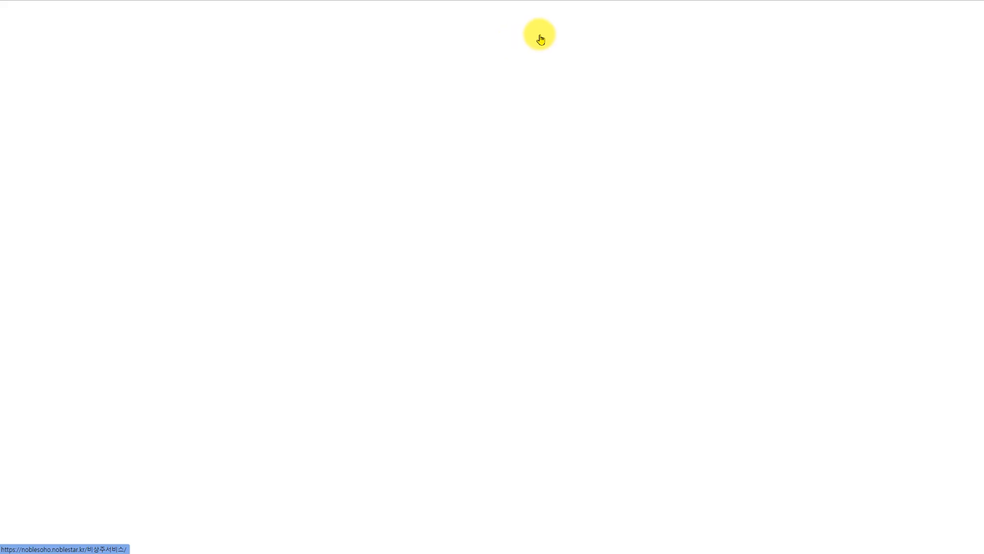
left_click(528, 45)
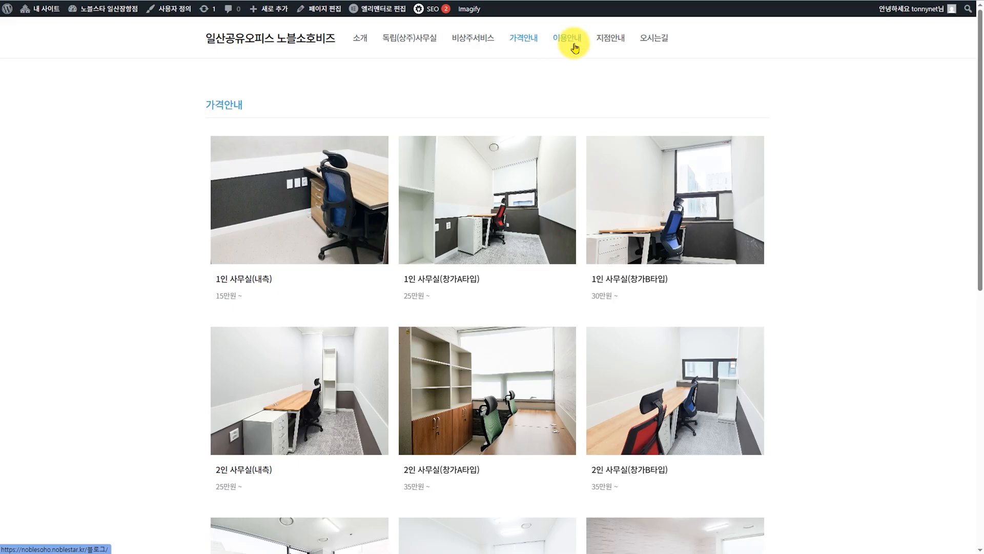
left_click(574, 44)
left_click(667, 45)
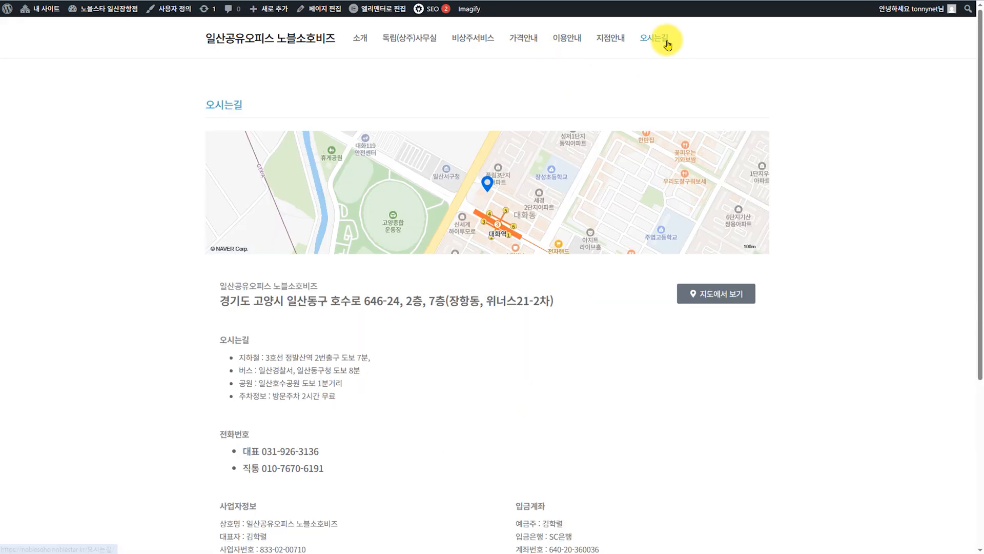
Step: Open the site's admin dashboard and examine the full visitor statistics, including the daily chart, page list and referrers
left_click(88, 21)
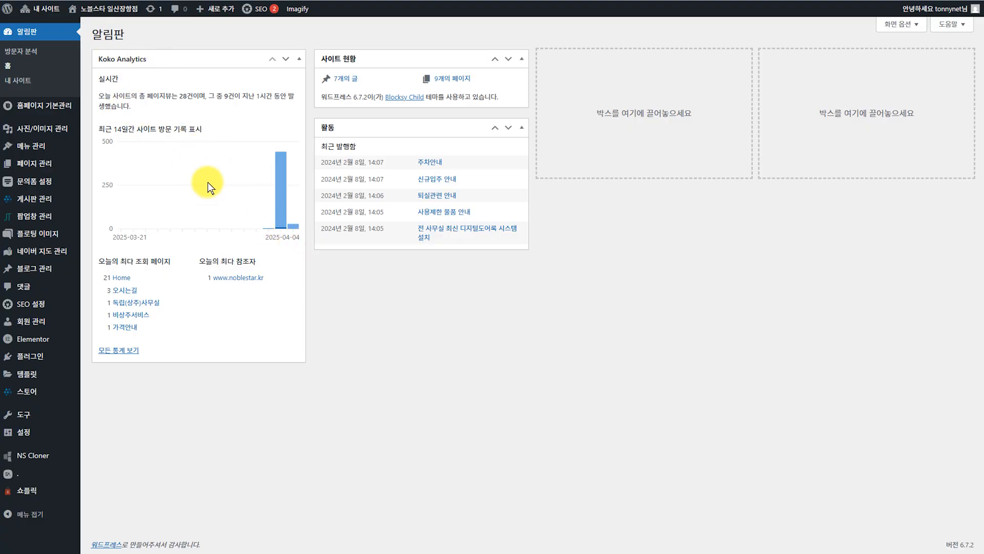
mouse_move(282, 194)
left_click(122, 350)
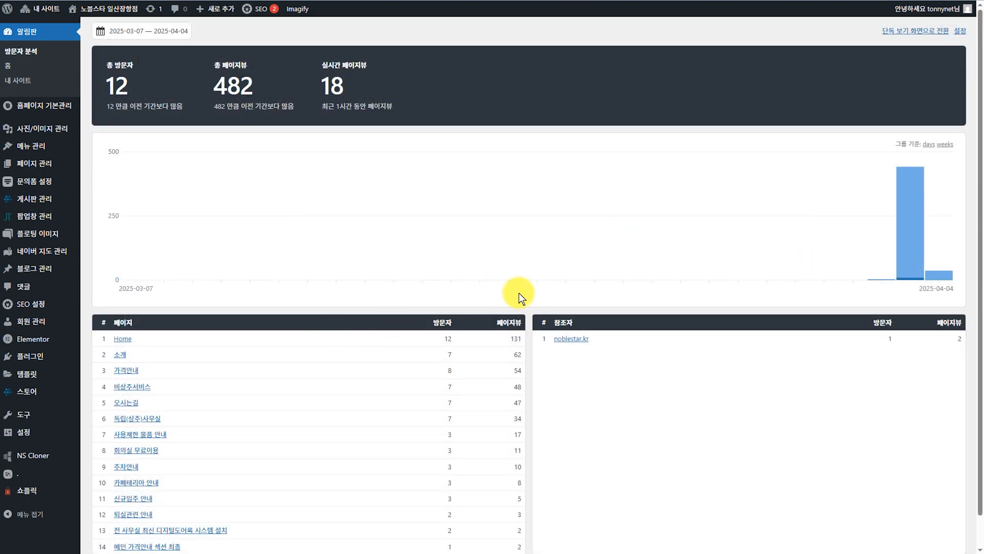
scroll(330, 316, "down", 1)
scroll(330, 316, "up", 1)
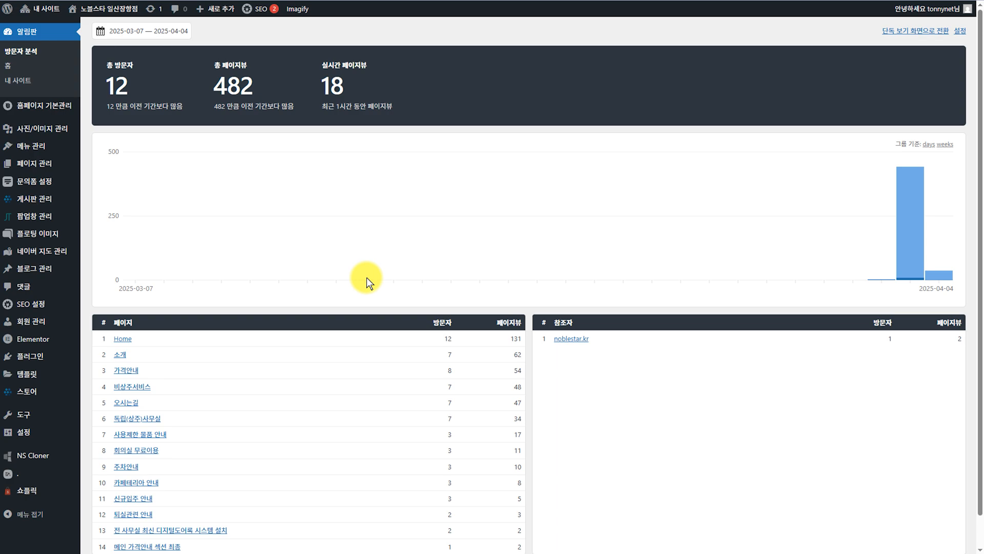
scroll(367, 278, "down", 2)
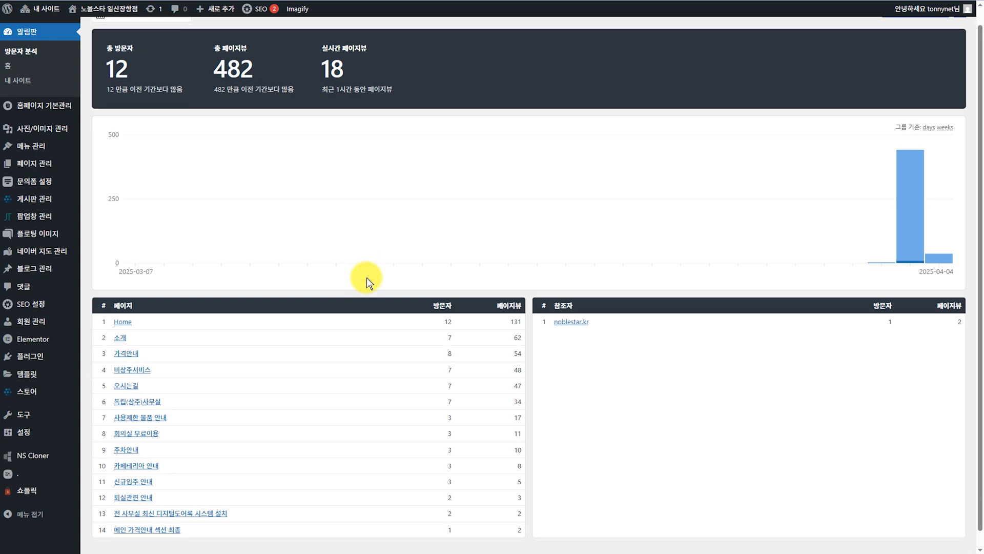
scroll(368, 277, "up", 2)
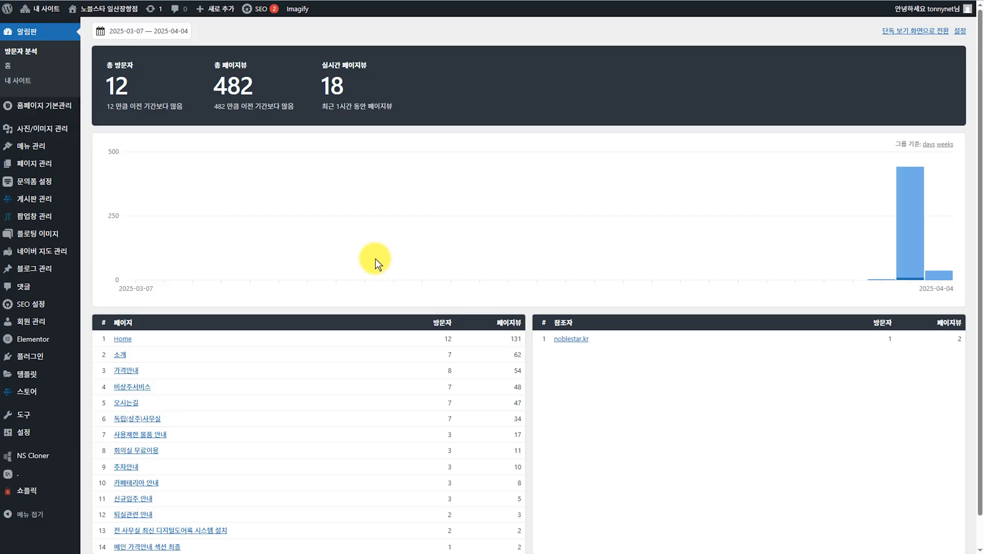
scroll(343, 298, "down", 2)
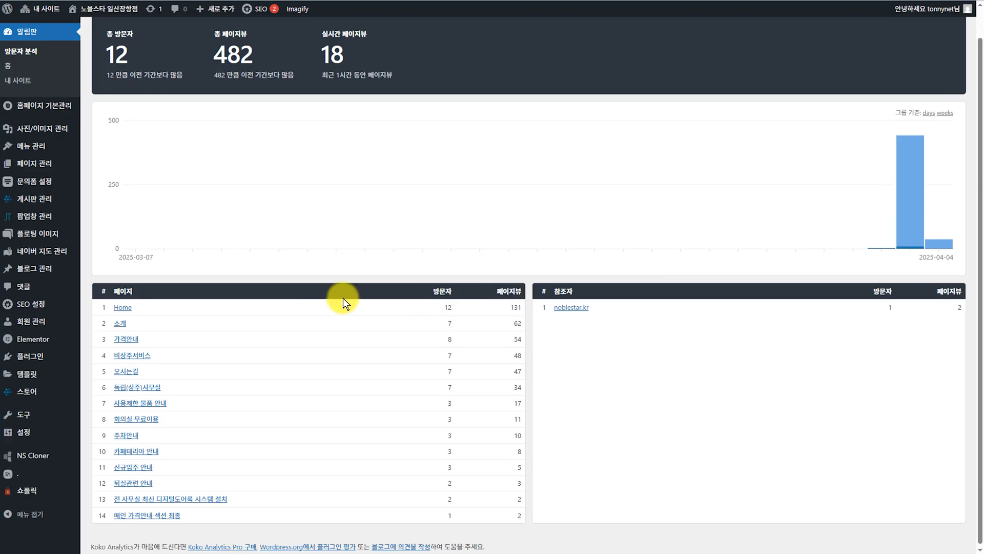
scroll(343, 297, "up", 2)
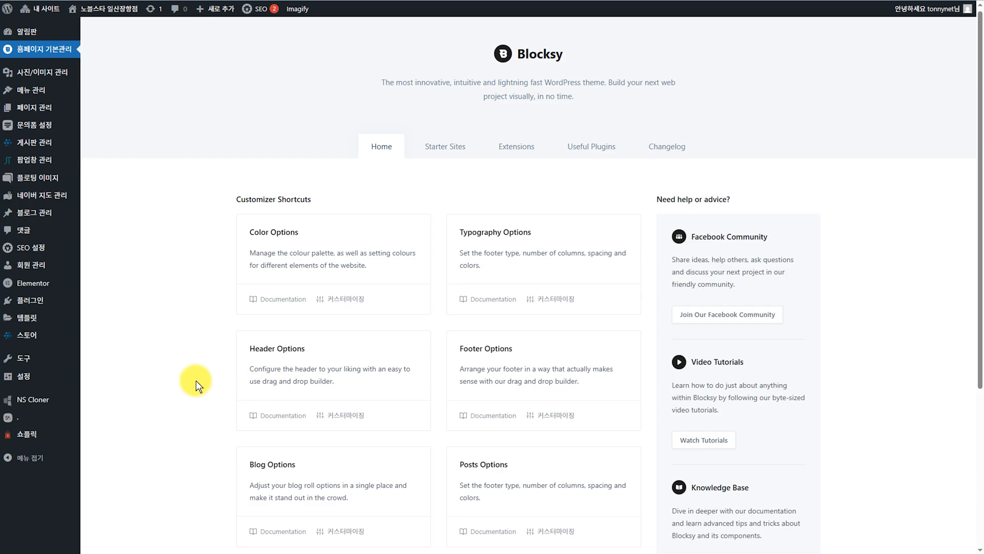
Step: Look over the Blocksy theme's customizer shortcuts and highlight the site title in the live home page's header
scroll(195, 382, "down", 3)
scroll(196, 382, "up", 3)
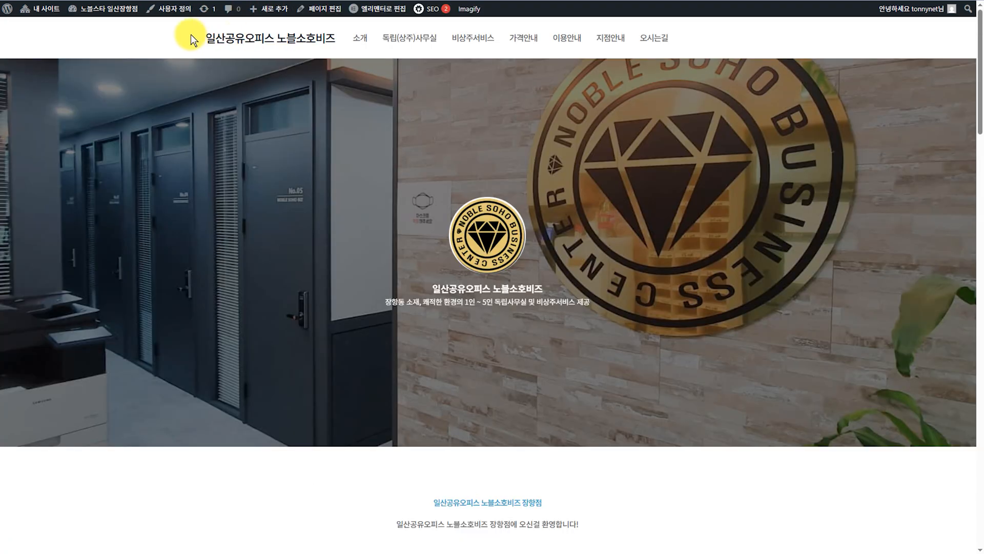
left_click_drag(197, 38, 334, 41)
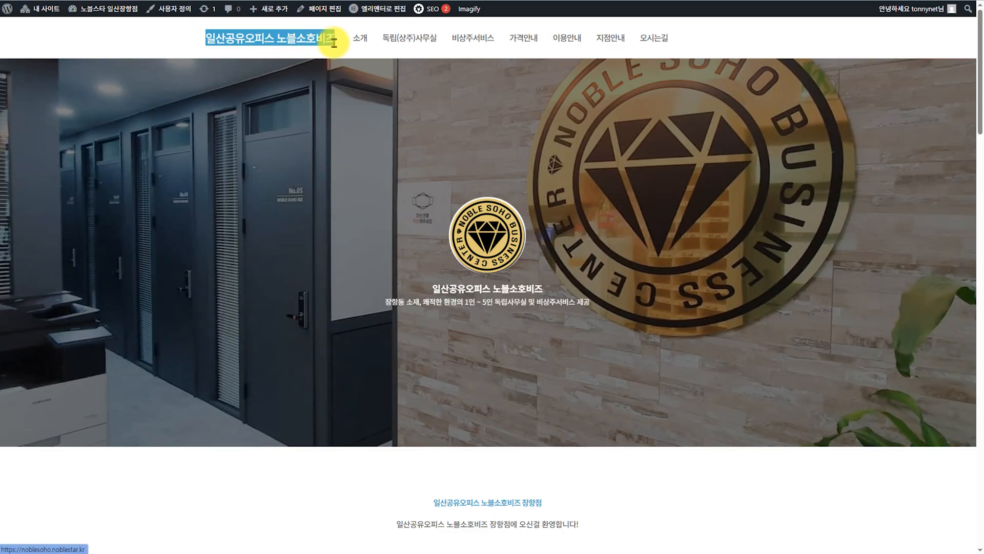
Step: Open the global header builder from the theme's Header Options, and reopen it from the customizer's main list
left_click(112, 48)
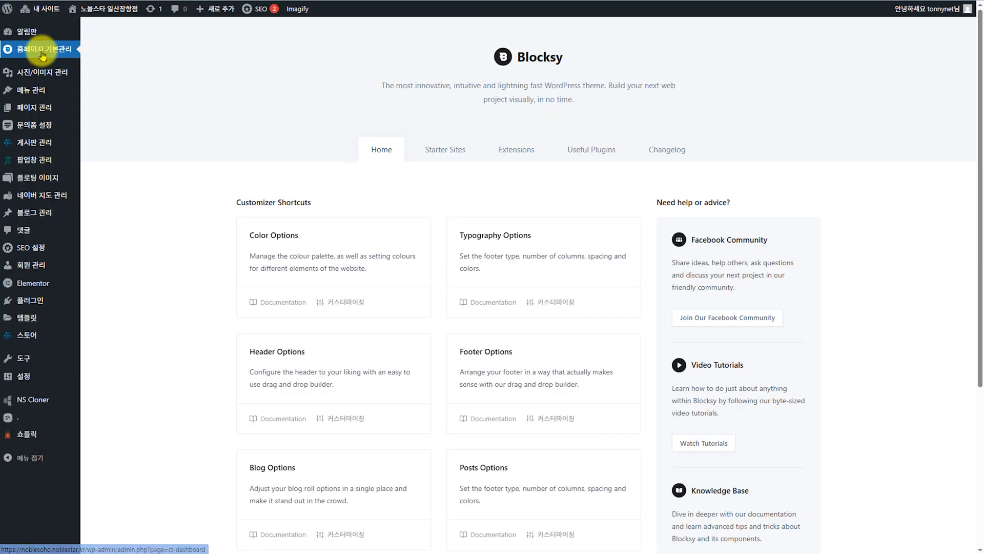
scroll(152, 285, "down", 3)
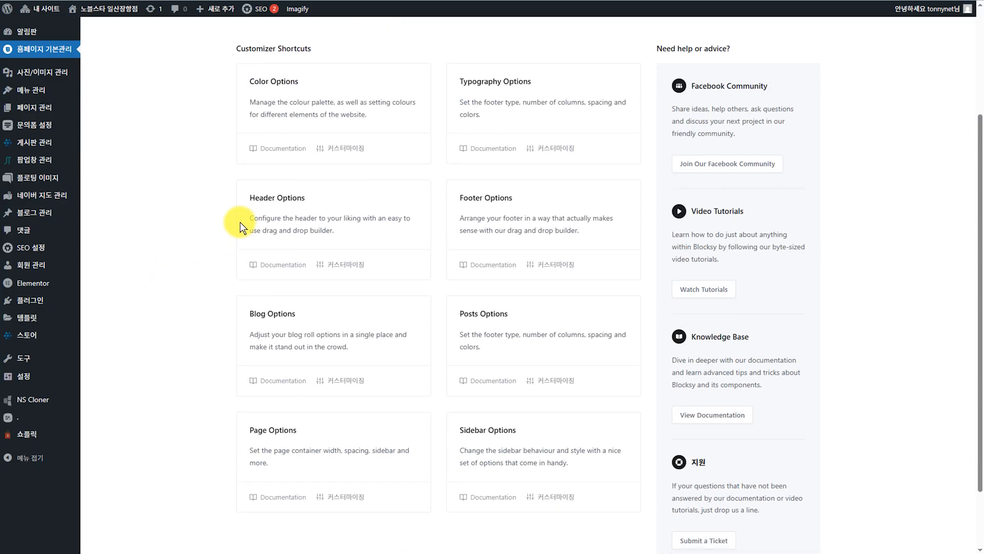
left_click(346, 266)
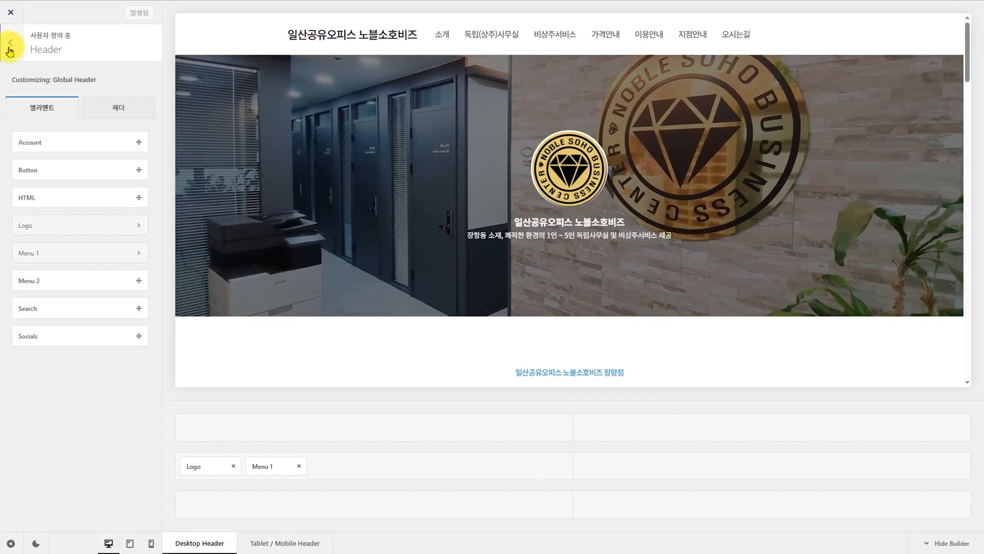
left_click(10, 48)
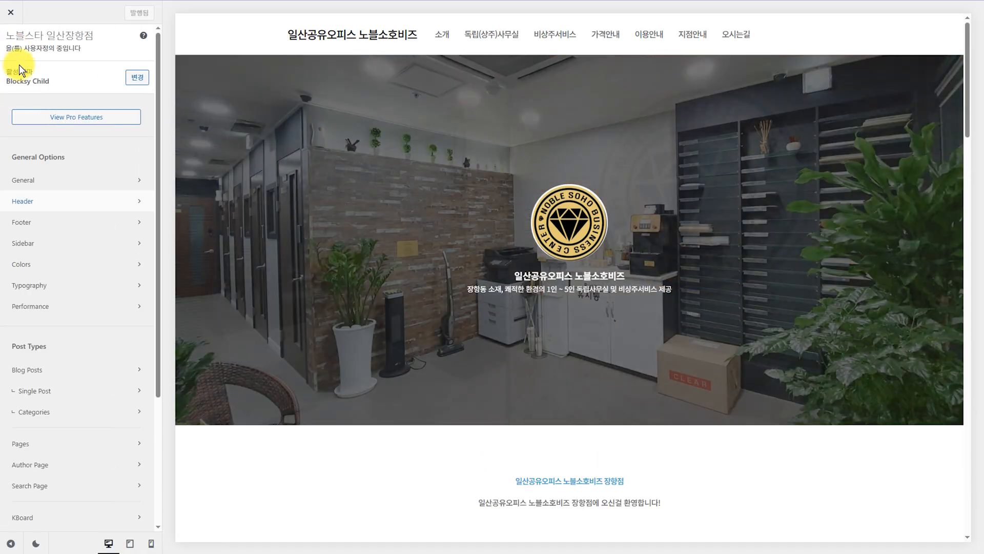
left_click(38, 200)
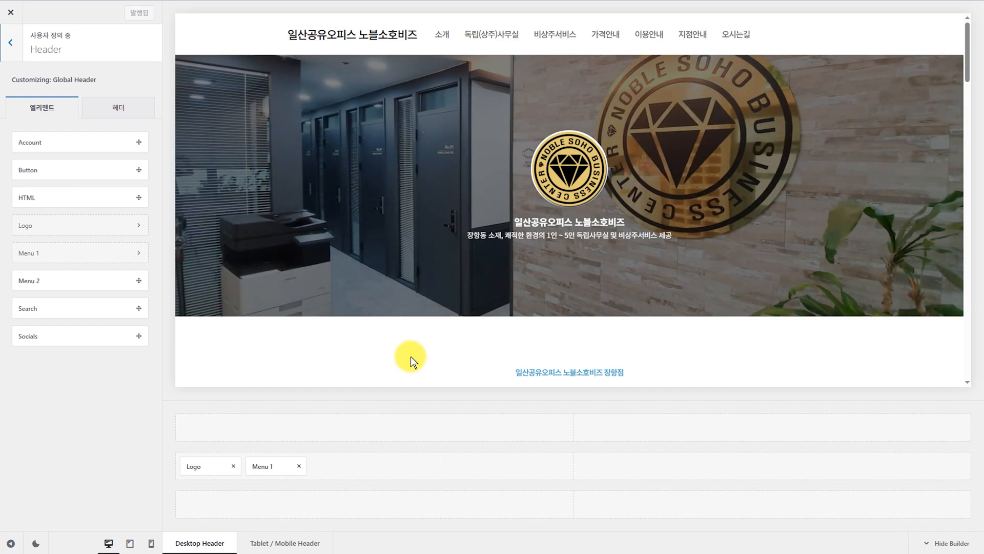
Step: Add "!!" to the end of the header logo's site title, publish it, and reload the live home page
left_click(205, 468)
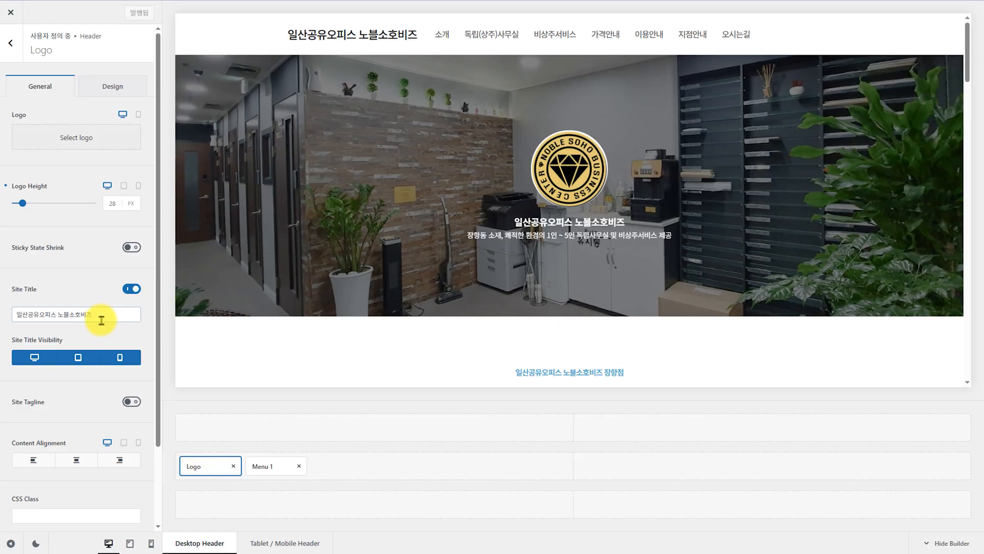
left_click(125, 317)
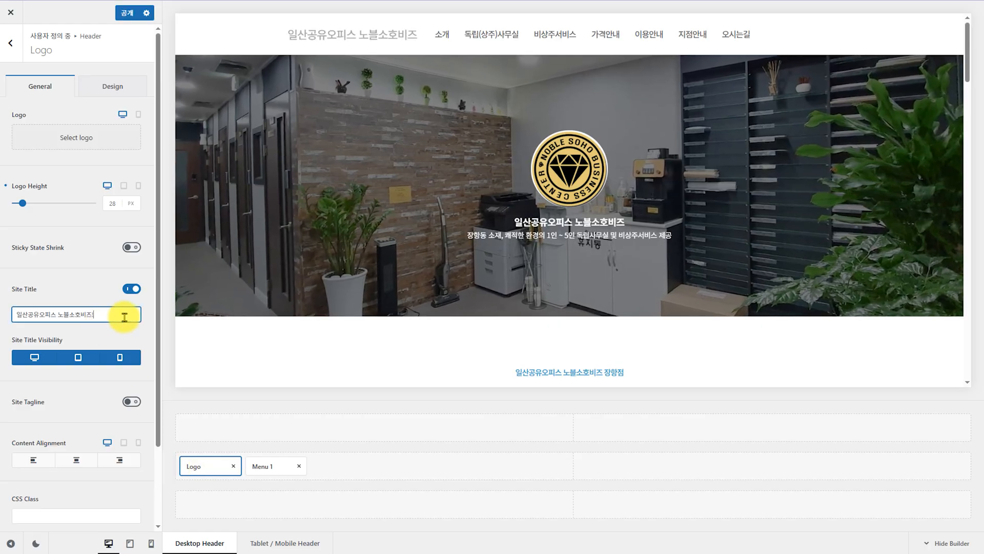
type("!!")
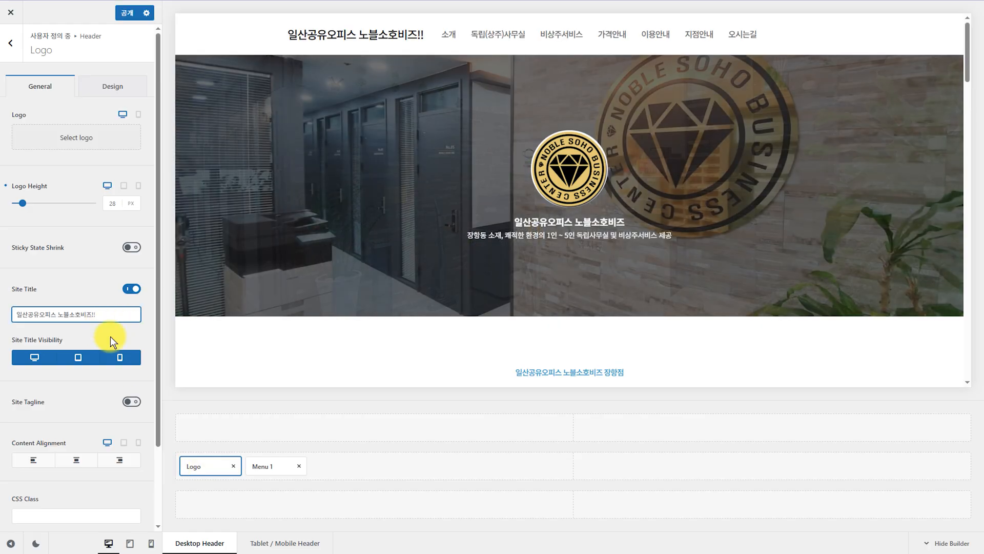
left_click(111, 339)
left_click(109, 318)
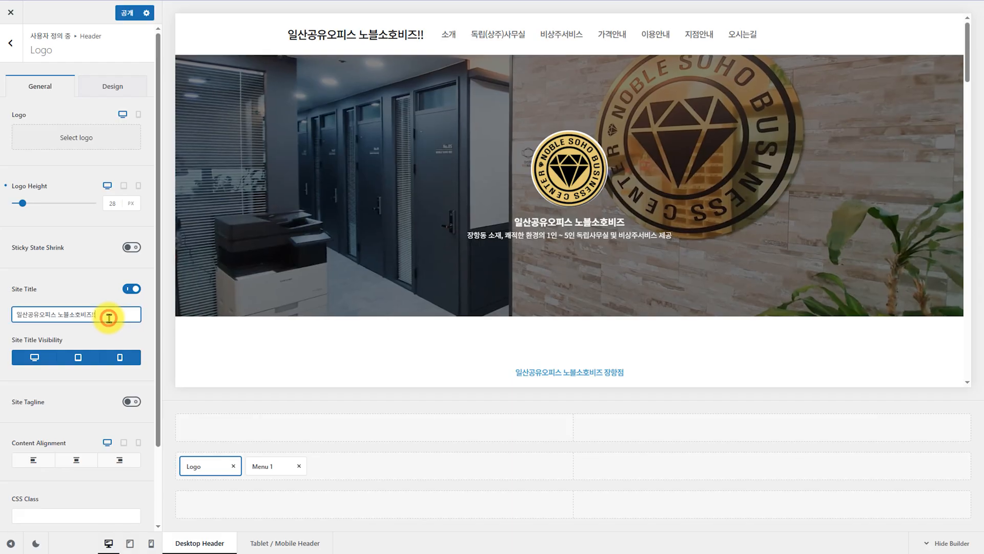
left_click(133, 17)
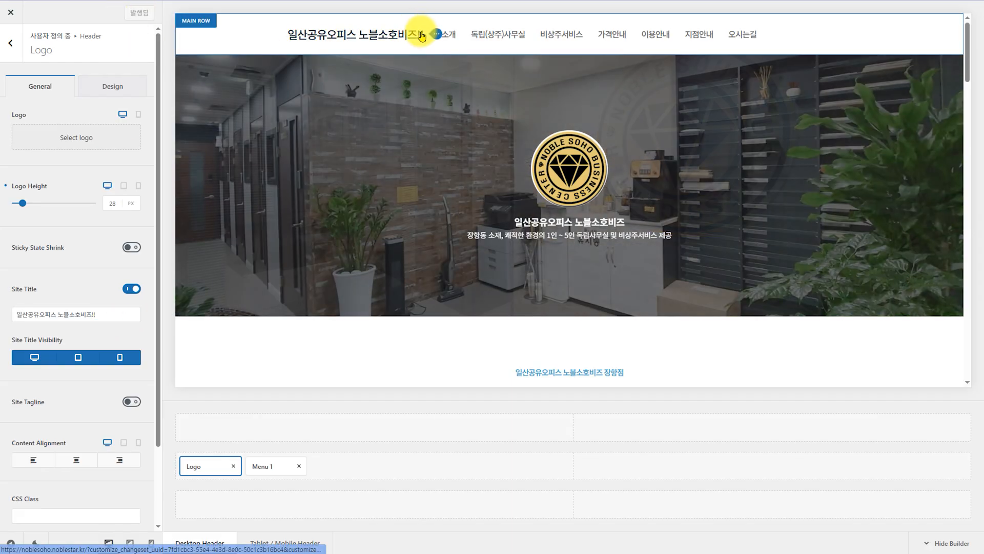
key("ctrl+Tab")
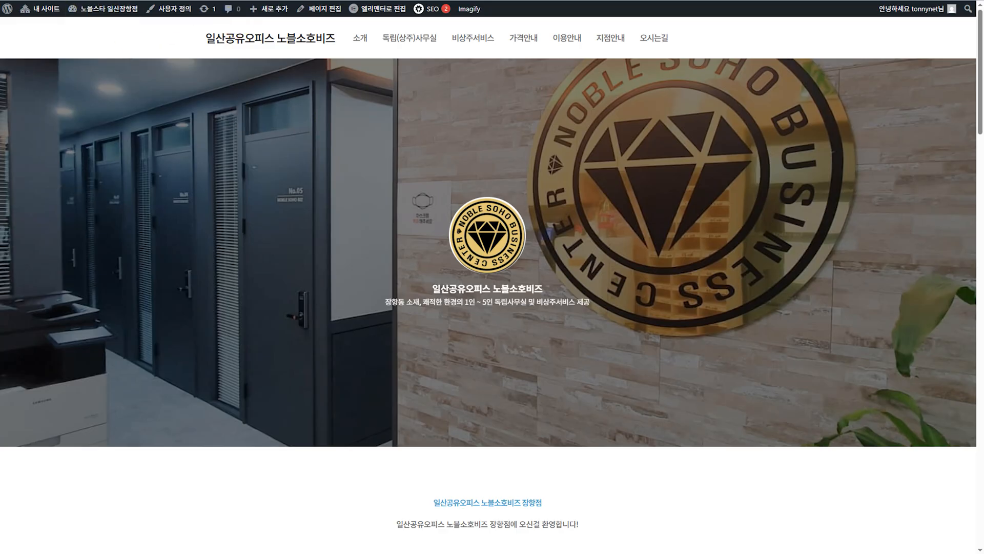
key("F5")
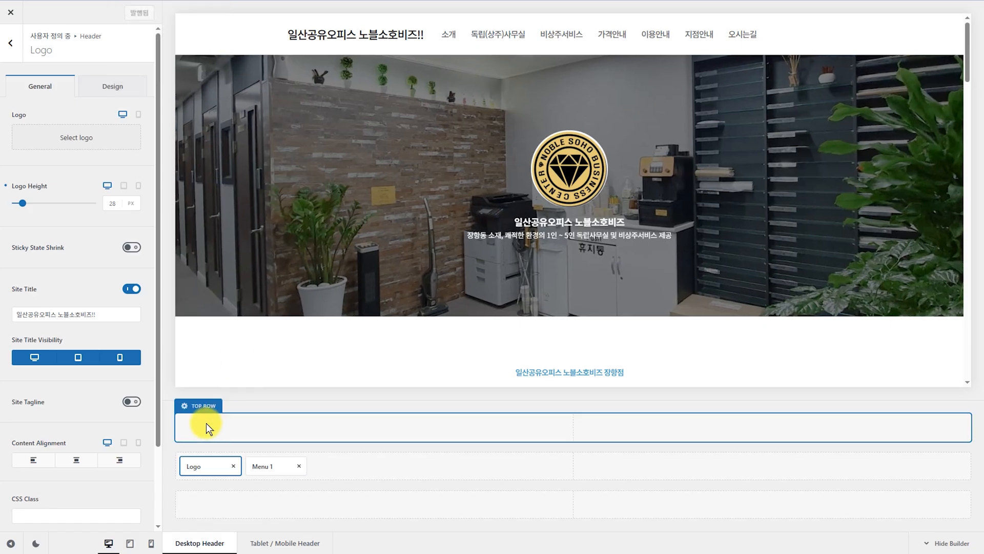
Step: Remove the "!!" from the end of the header's site title and open the Menu 1 element's settings
left_click(99, 314)
key("BackSpace")
key("BackSpace")
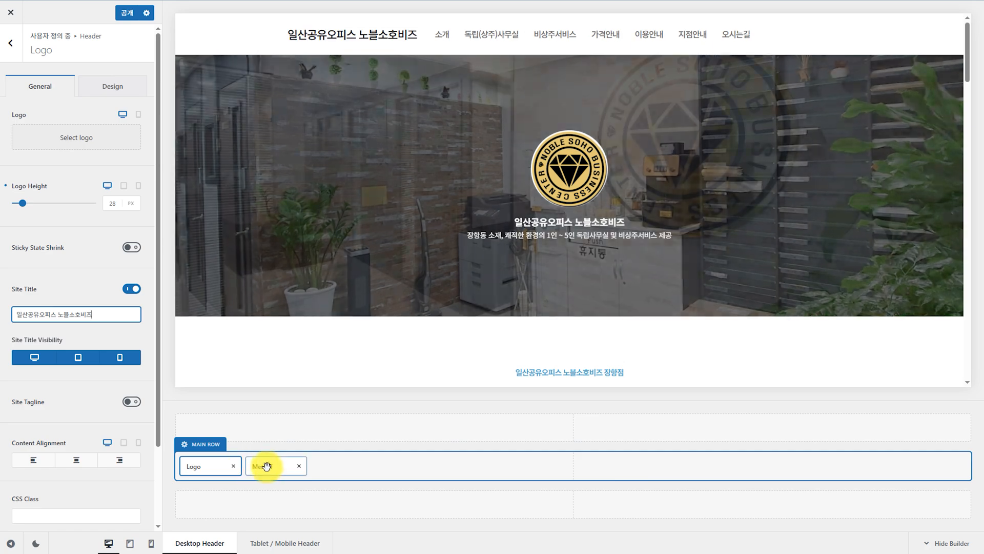
left_click(266, 465)
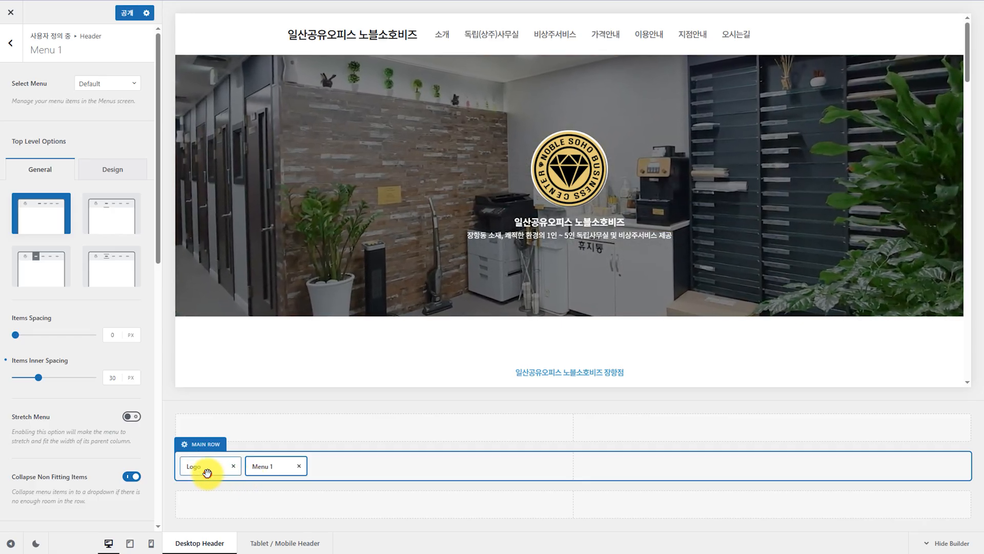
Step: Reopen the header's Logo settings, publish the header changes, and return to the customizer's main list
left_click(207, 472)
left_click(135, 15)
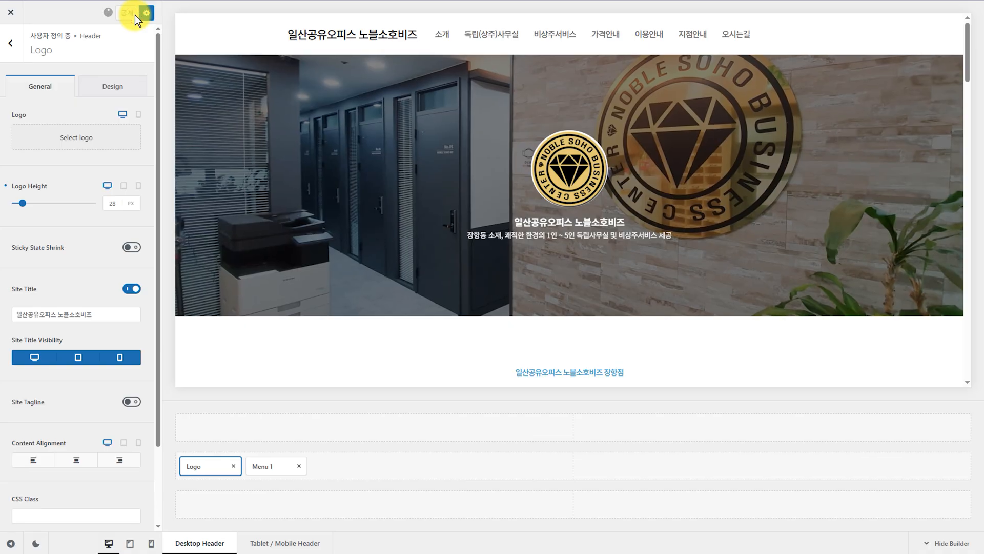
left_click(12, 44)
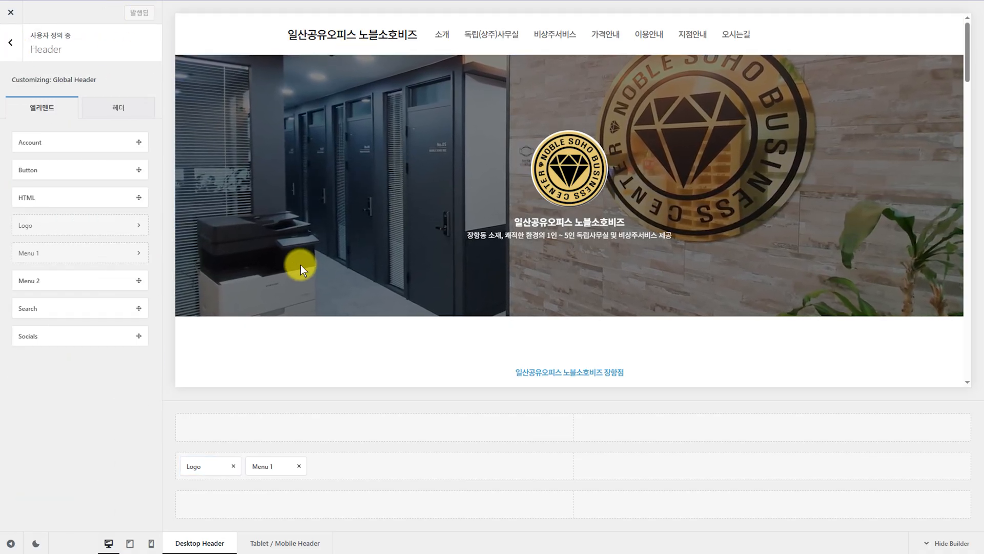
left_click(19, 49)
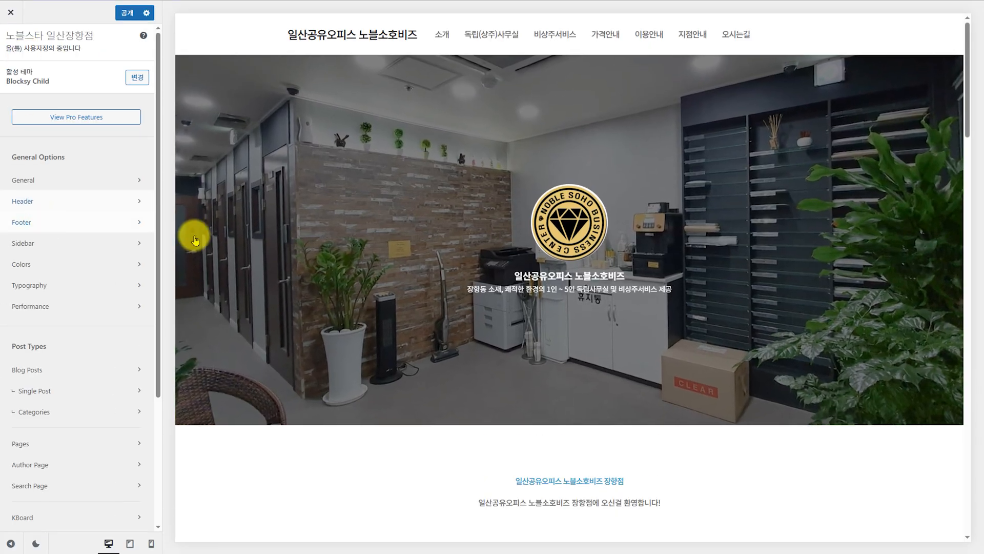
Step: Open the global footer builder and bring up the content of its Widget Area 1
scroll(411, 254, "down", 20)
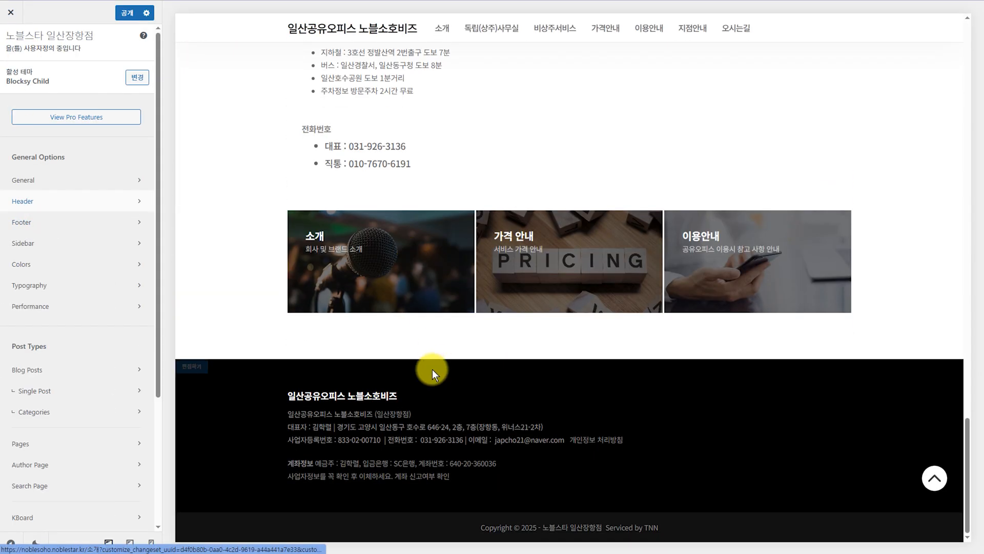
left_click(47, 222)
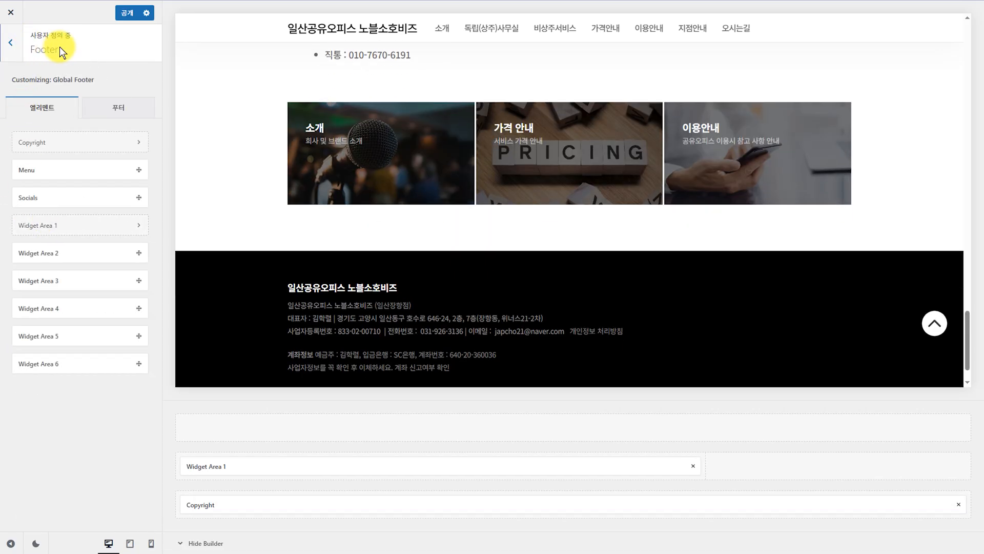
left_click(303, 287)
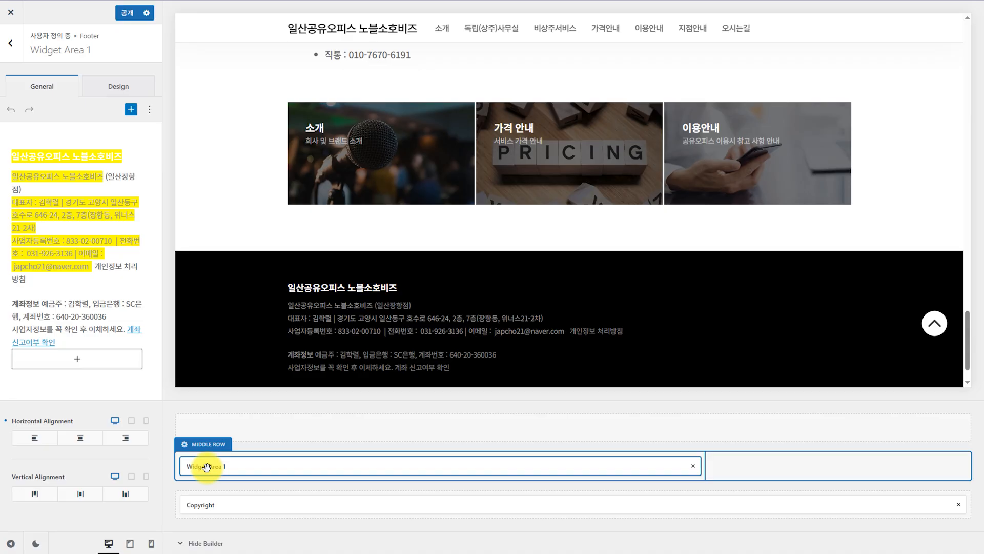
scroll(451, 323, "down", 1)
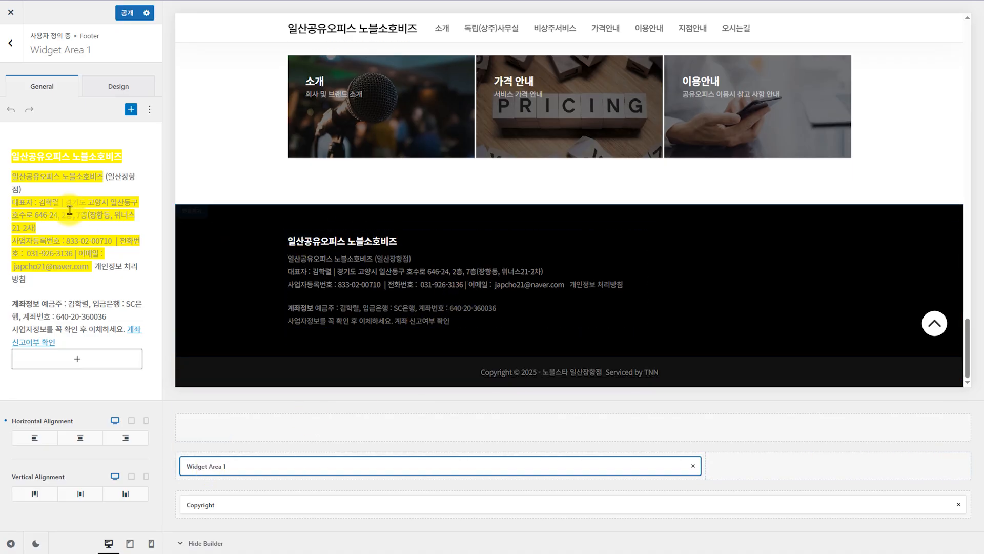
Step: Add "!!" to the end of the heading 일산공유오피스 노블소호비즈 in the footer's Widget Area 1
triple_click(90, 156)
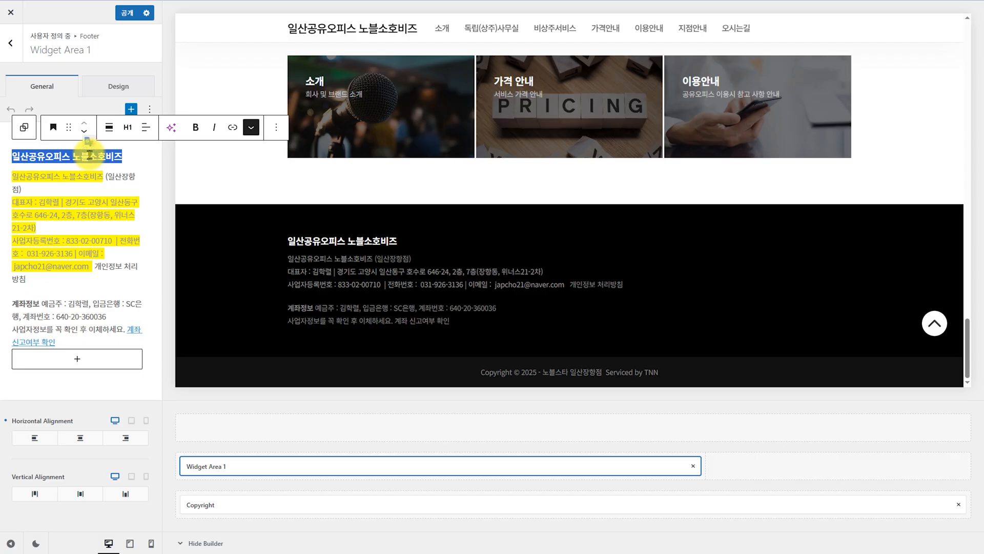
left_click(89, 155)
double_click(112, 154)
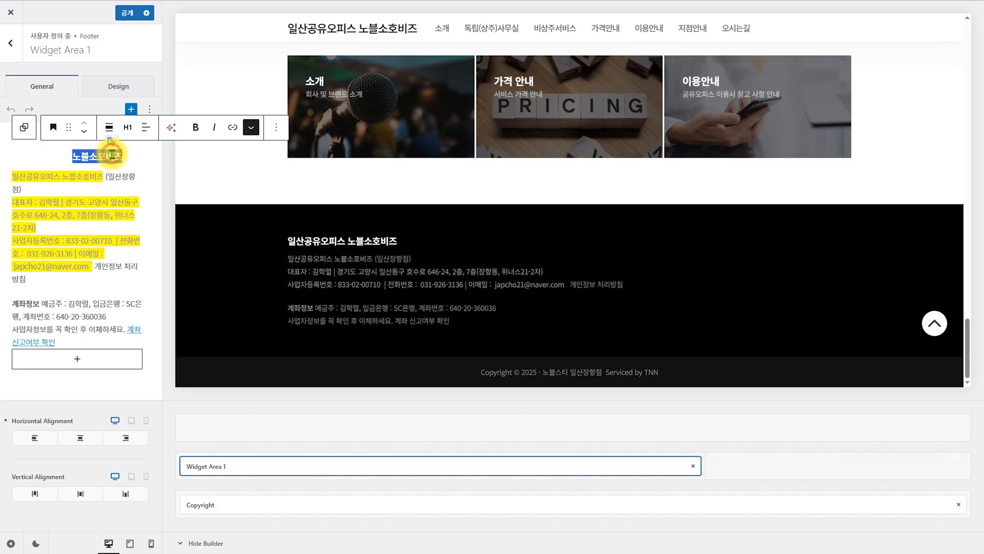
key("Escape")
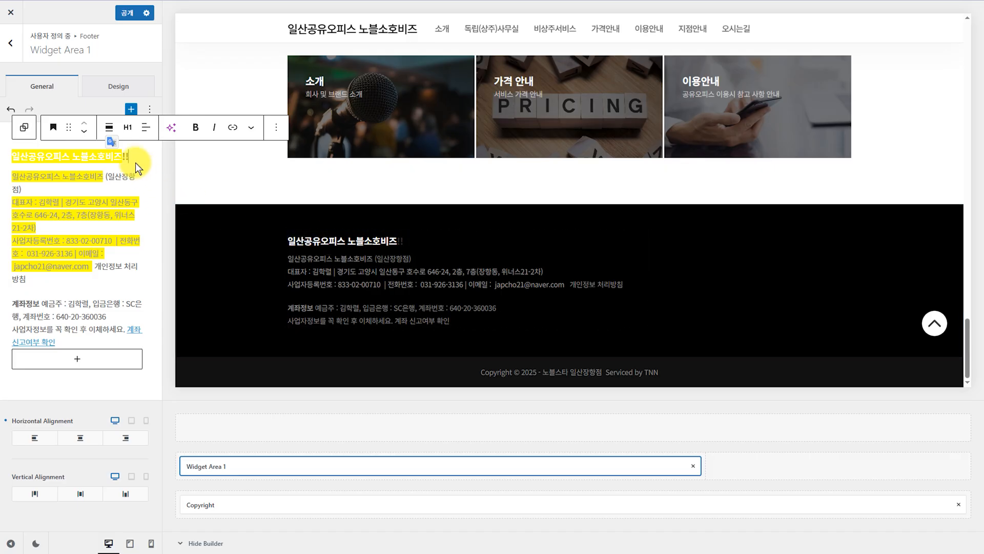
Step: Highlight the "!!" in the footer heading and set its text color to white, Color 8 (#ffffff)
left_click_drag(130, 156, 124, 157)
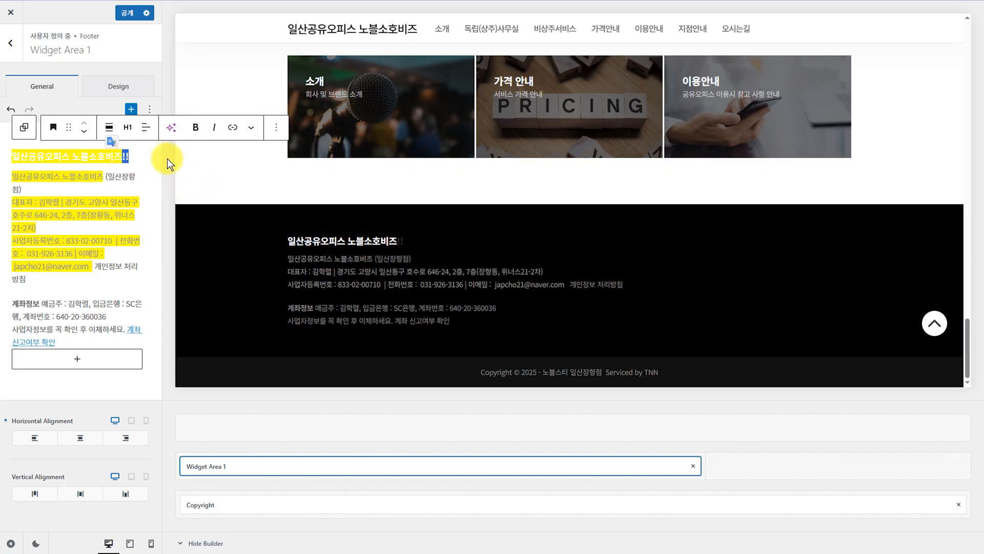
left_click(252, 129)
left_click(262, 159)
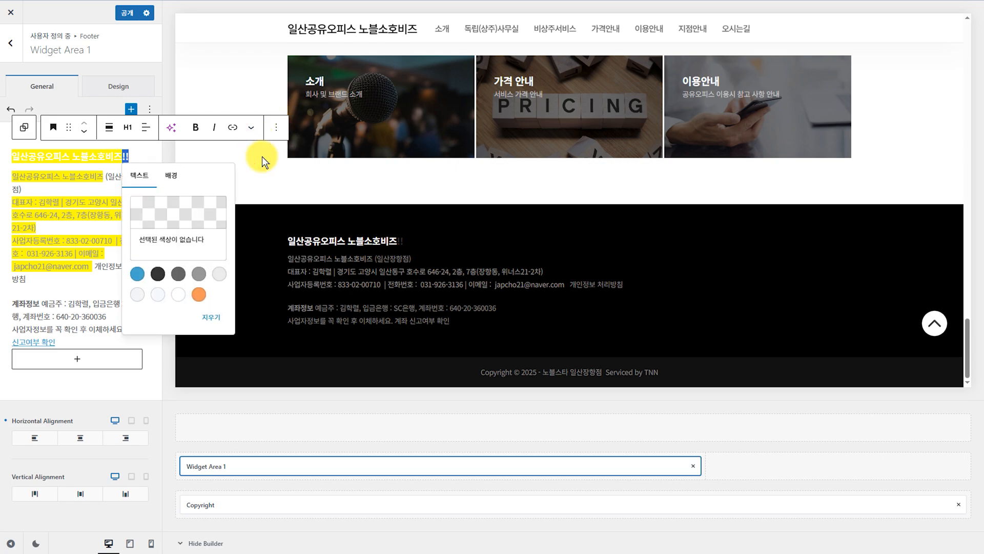
left_click(183, 294)
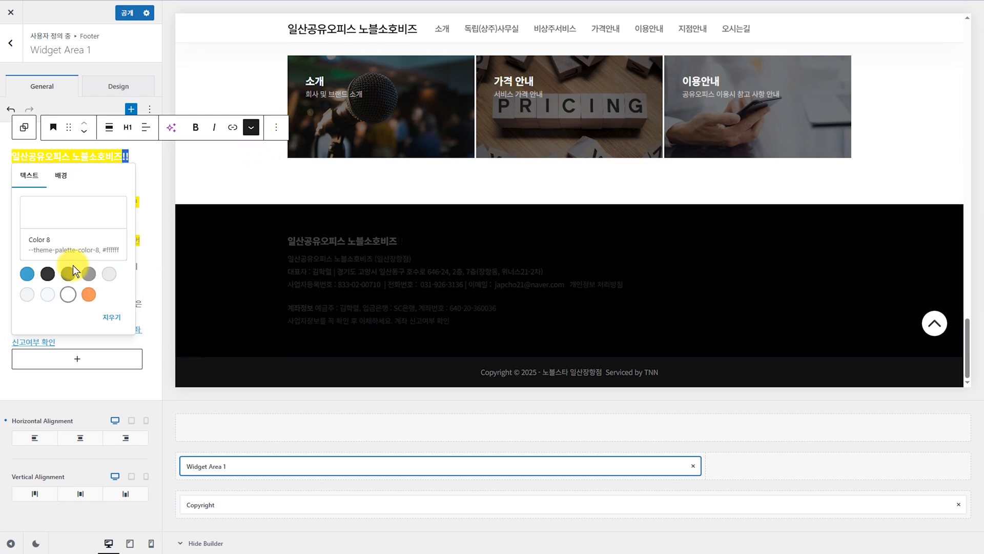
left_click(68, 294)
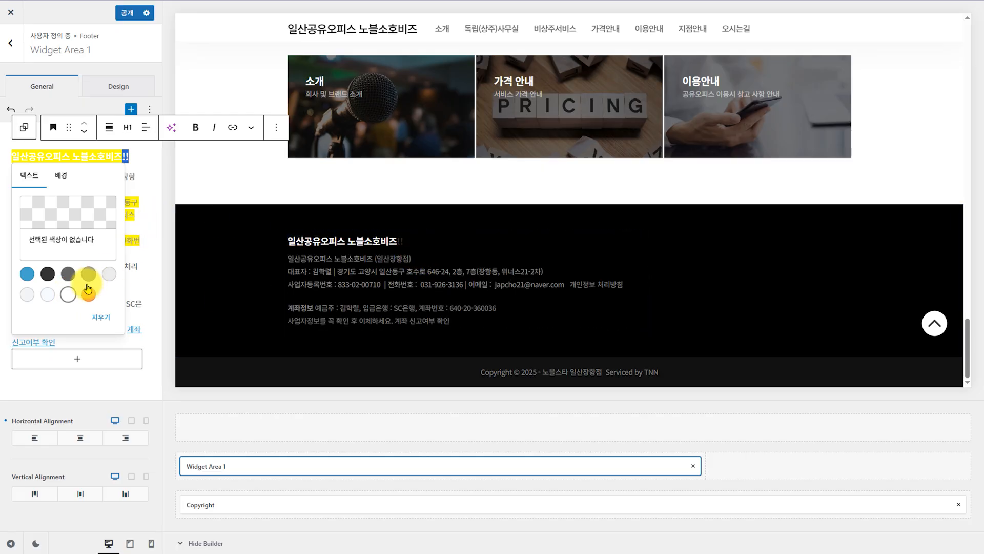
left_click(68, 294)
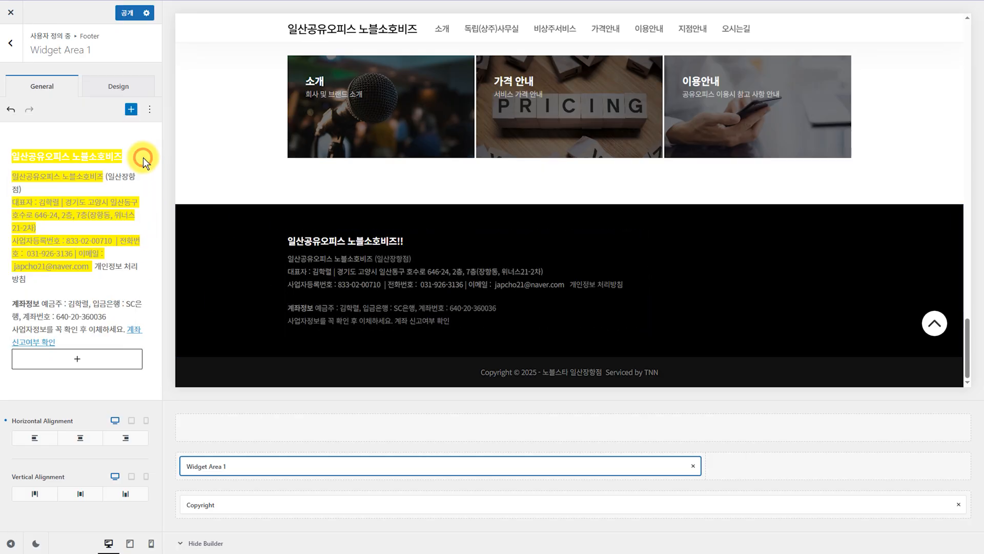
Step: Remove the "!!" from the end of the footer heading
left_click(143, 158)
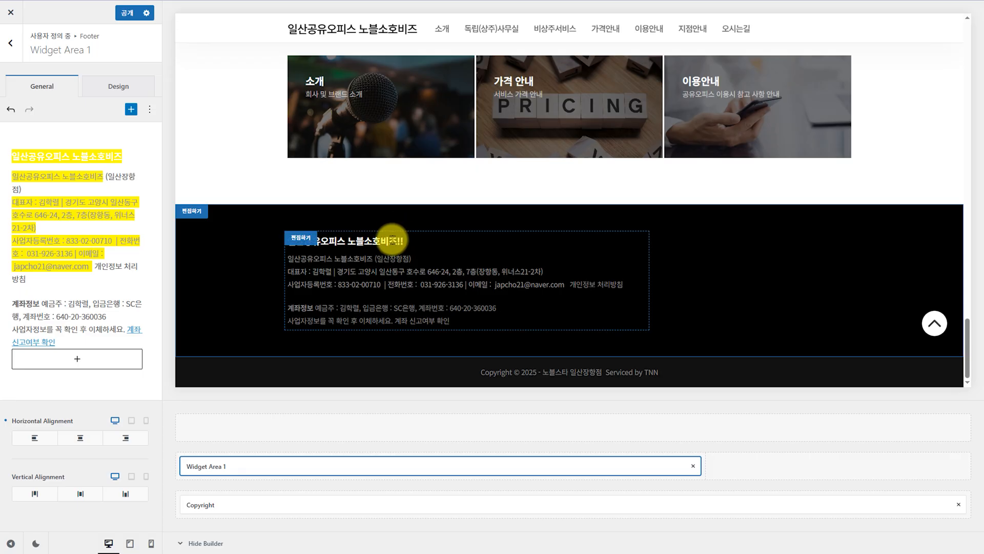
left_click(88, 154)
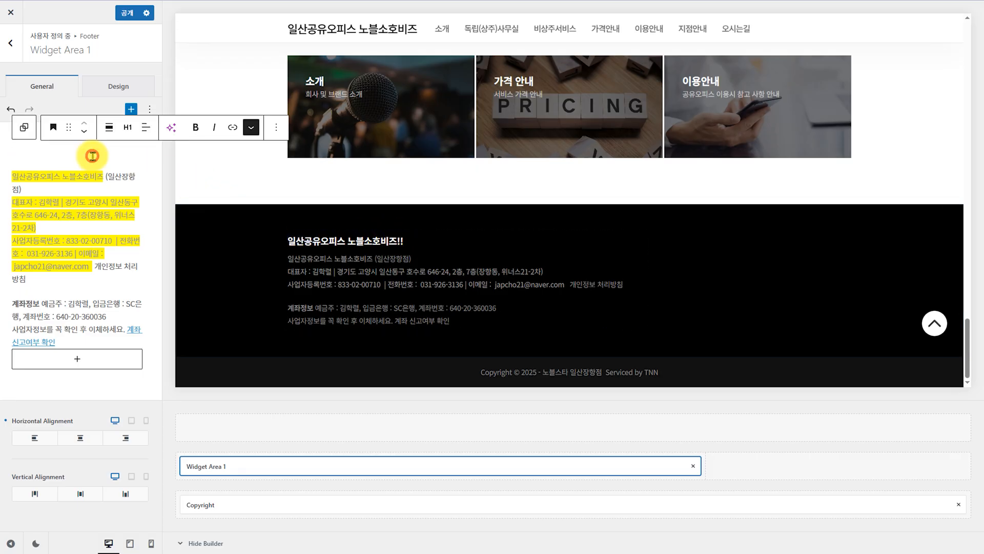
double_click(114, 157)
left_click(129, 153)
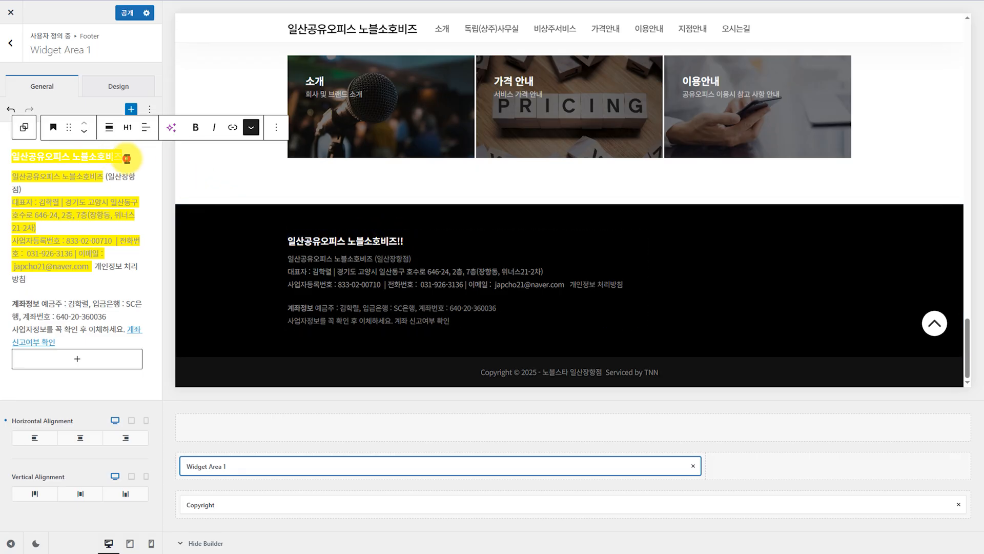
left_click_drag(132, 158, 206, 168)
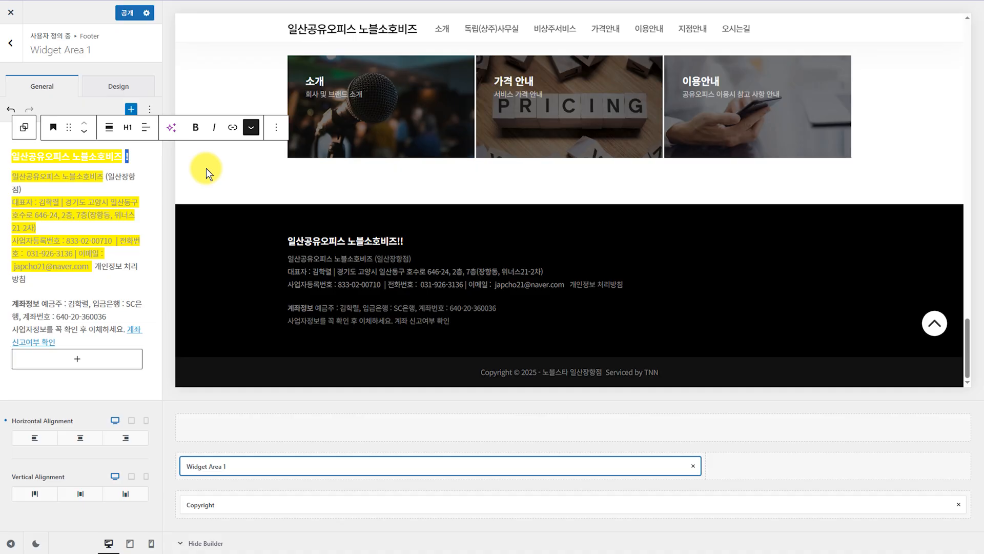
key("BackSpace")
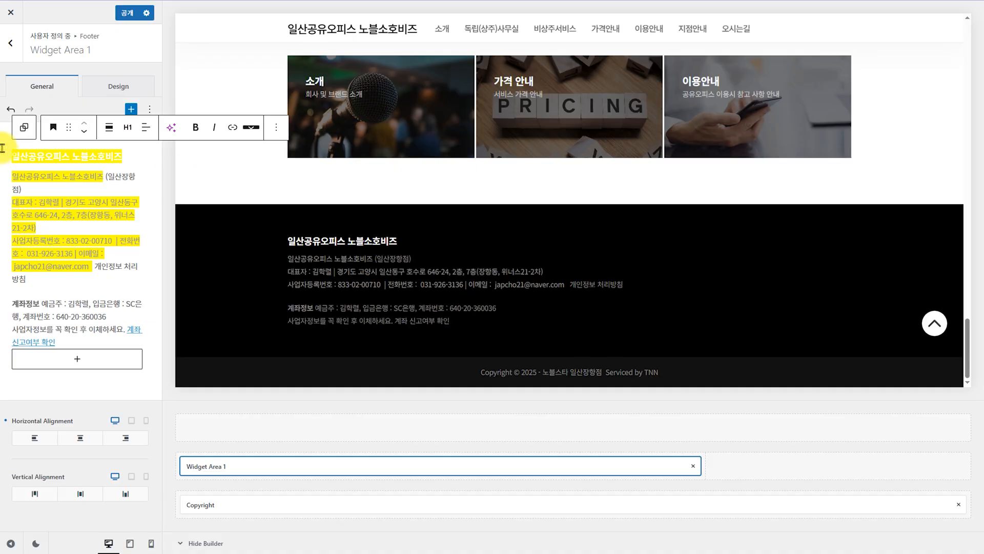
Step: Examine the footer address paragraph's block options and extra text formatting choices, and highlight the representative and address line
left_click(84, 225)
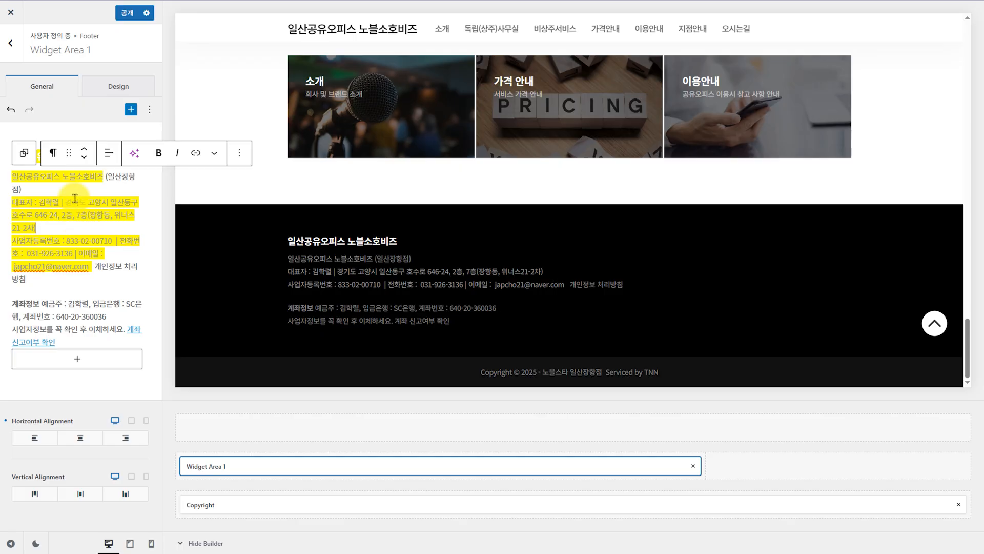
left_click(238, 153)
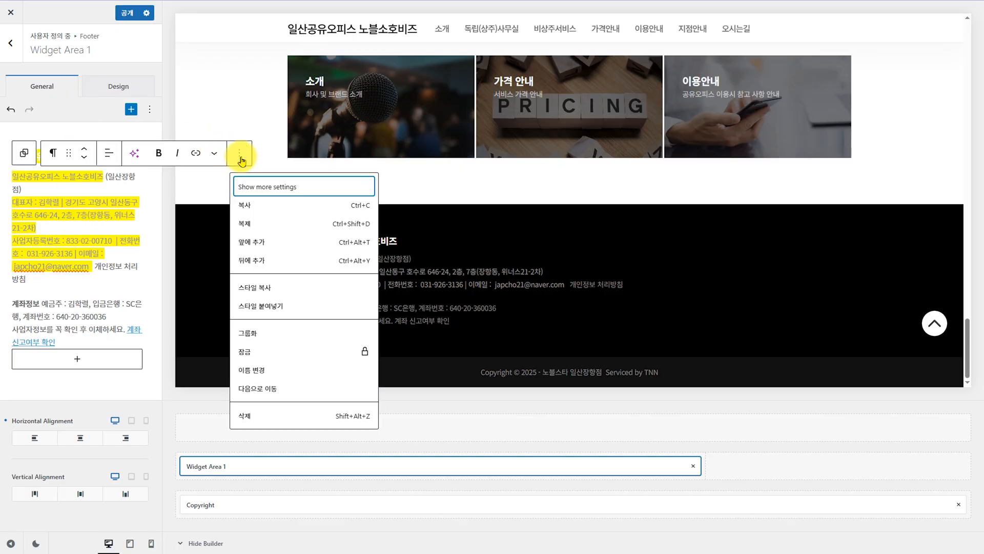
left_click(212, 154)
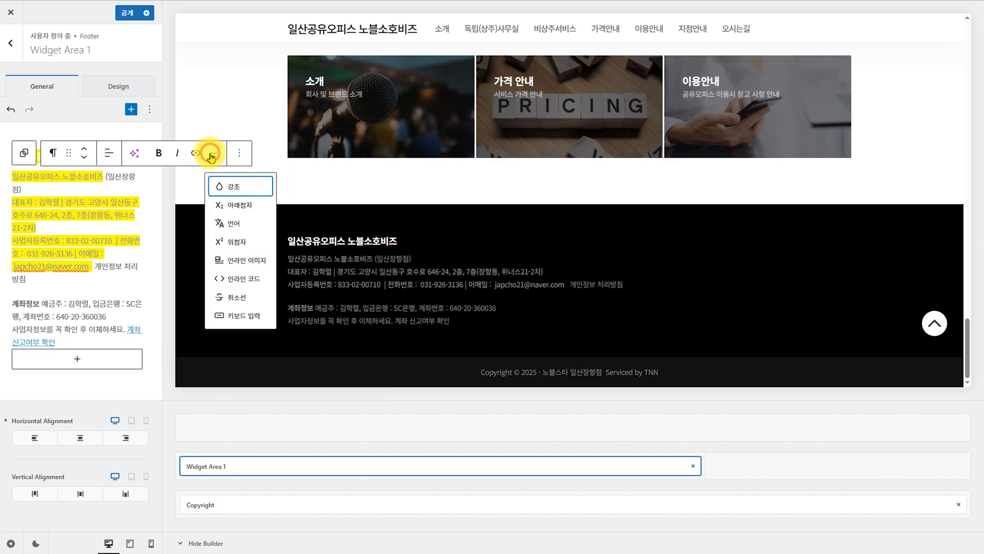
left_click(63, 214)
left_click(73, 206)
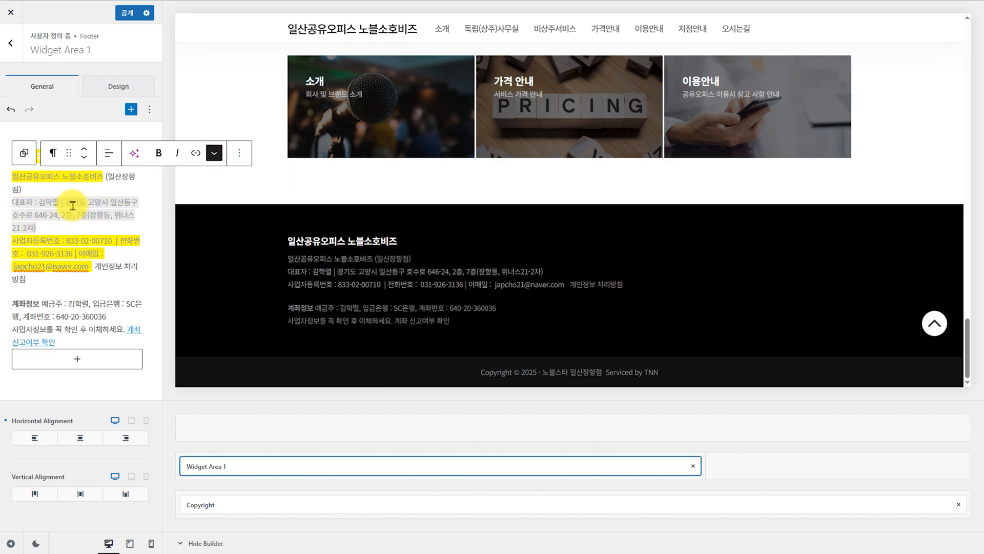
triple_click(72, 206)
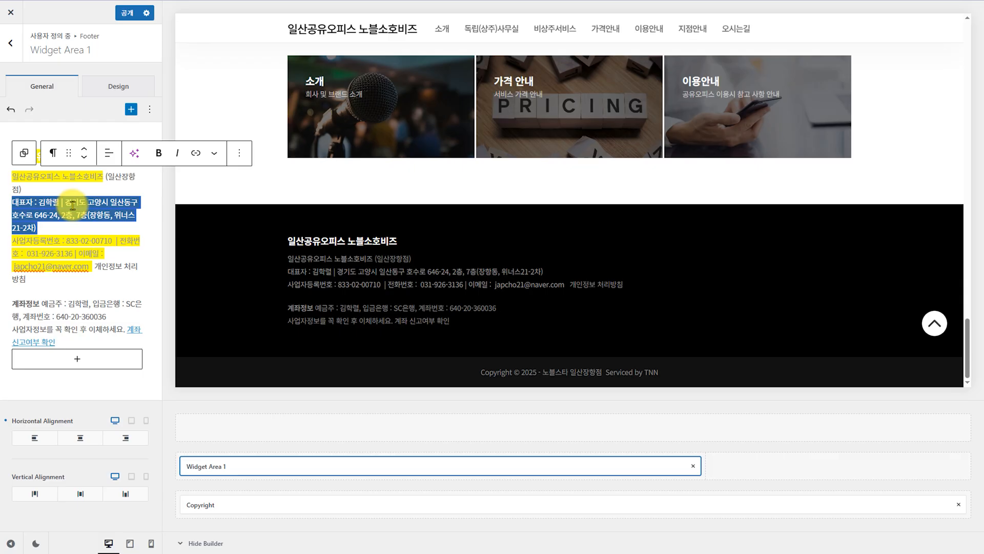
left_click(73, 206)
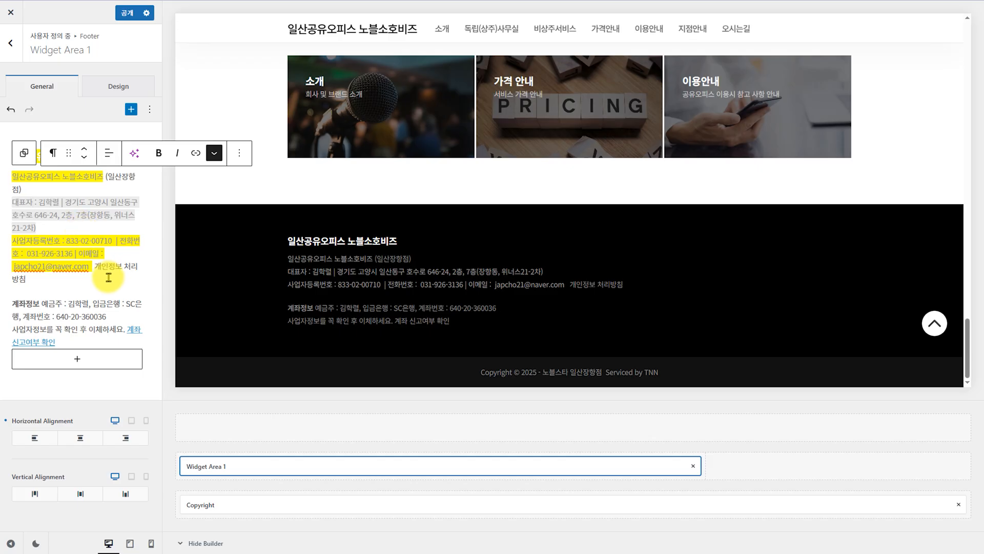
Step: Link the footer text 개인정보 처리방침 to /privacy-policy
left_click_drag(96, 267, 104, 276)
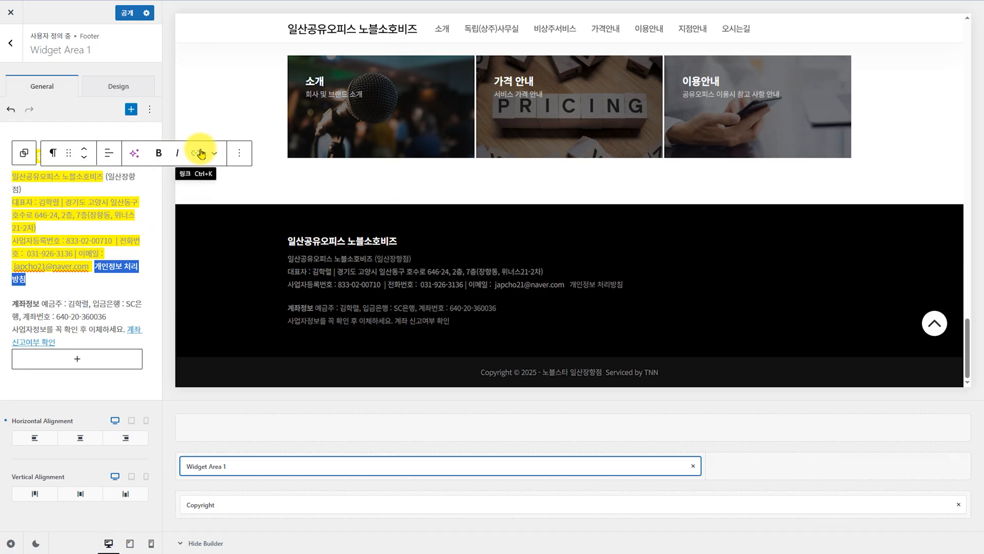
left_click(194, 154)
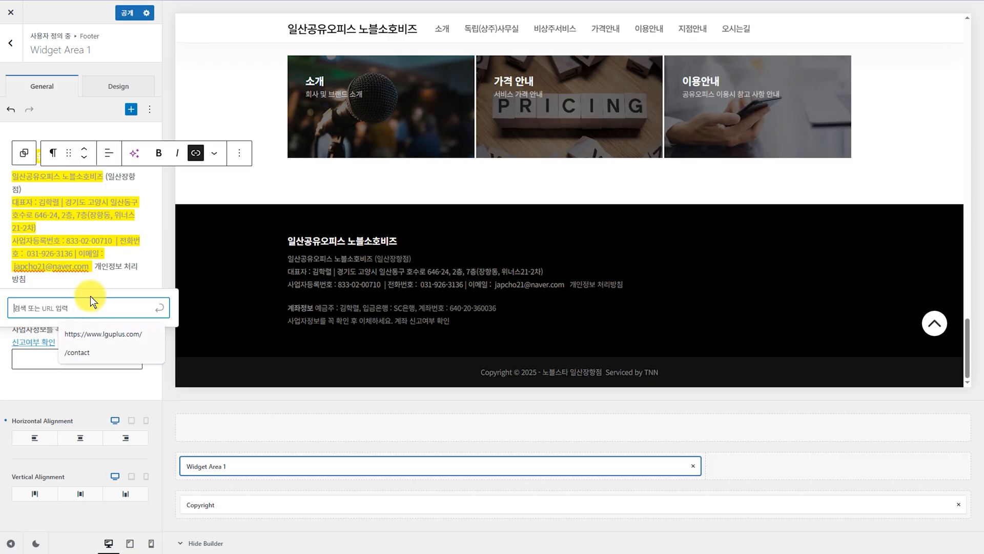
type("/p")
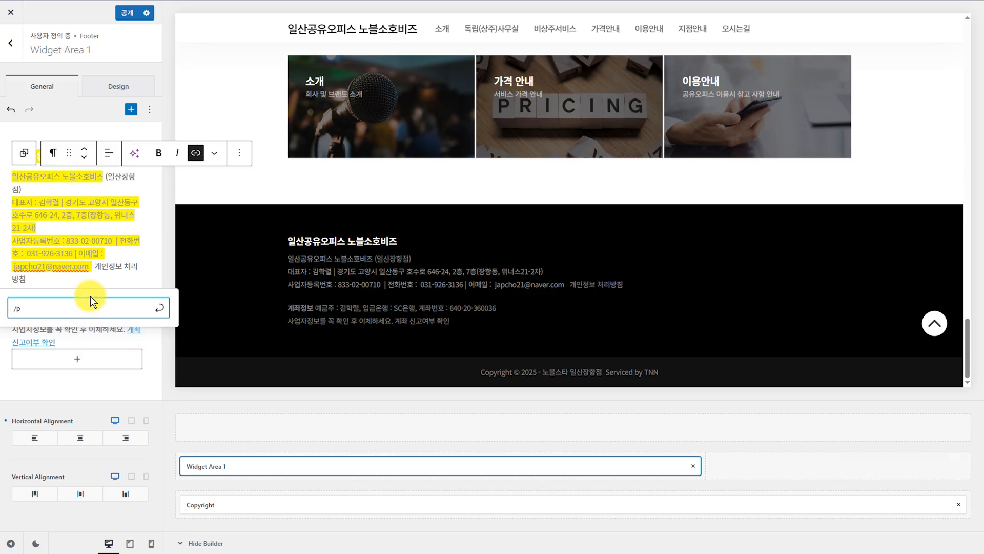
type("rivacy-policy")
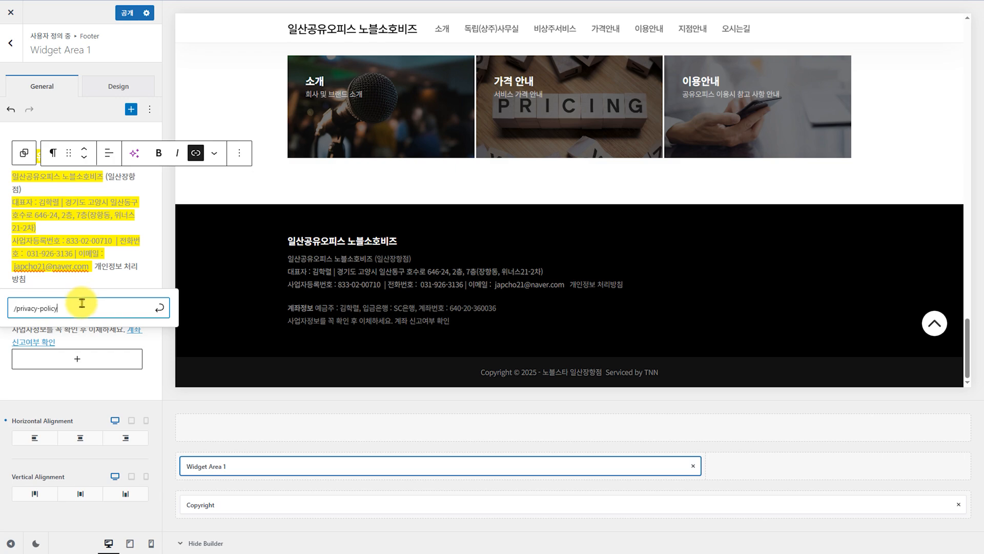
left_click(159, 307)
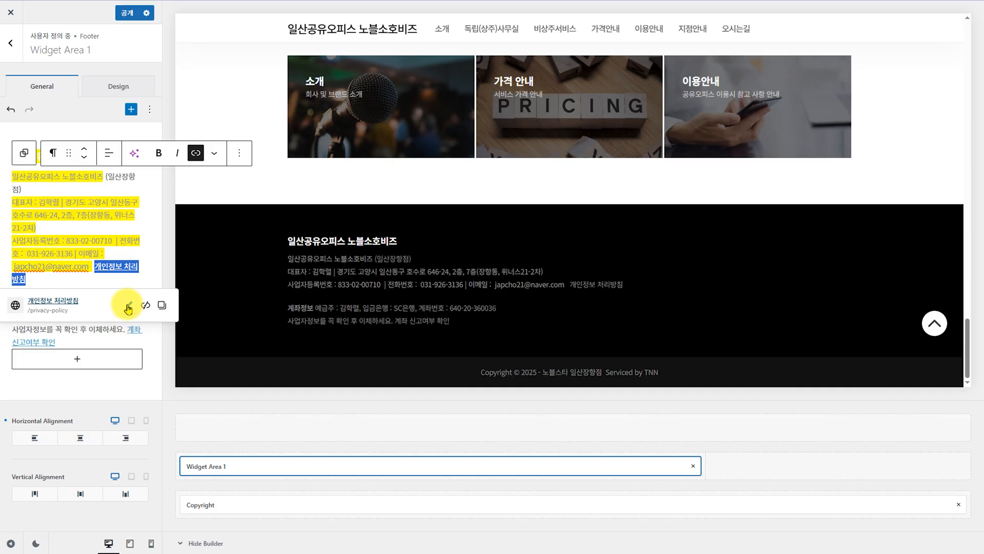
Step: Enable the first advanced option of the 개인정보 처리방침 link and save the link settings
left_click(129, 305)
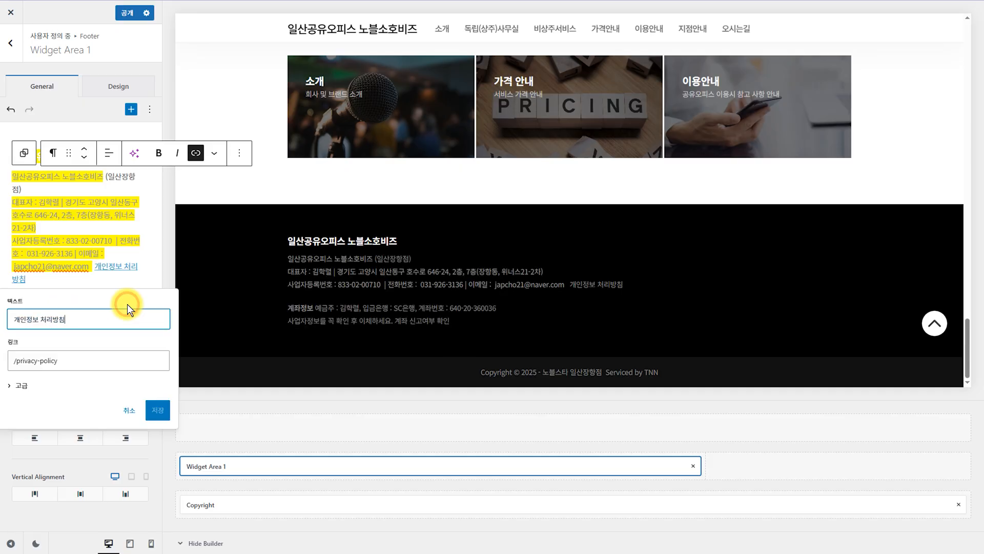
left_click(27, 385)
left_click(54, 407)
left_click(157, 443)
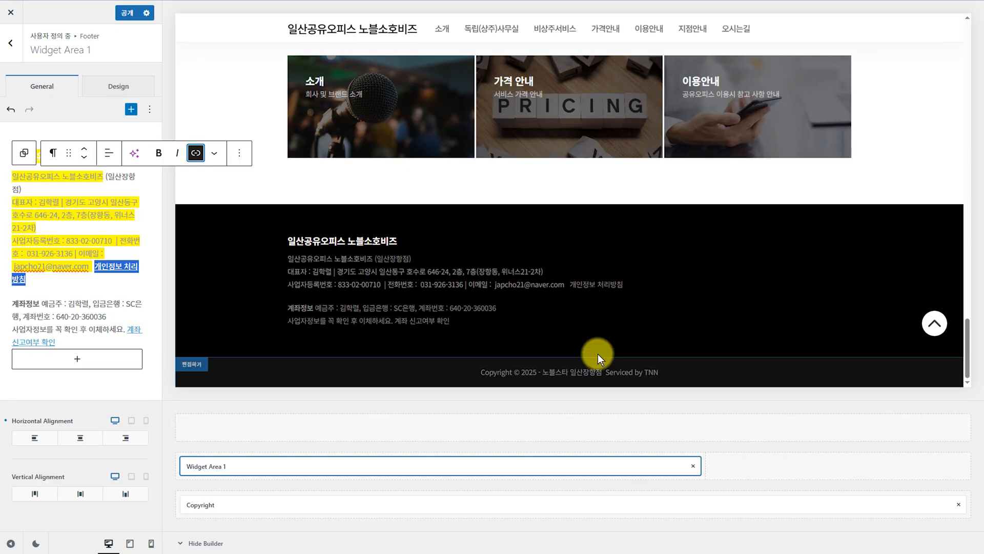
Step: Make the 개인정보 처리방침 link bold and publish the footer changes
left_click(157, 154)
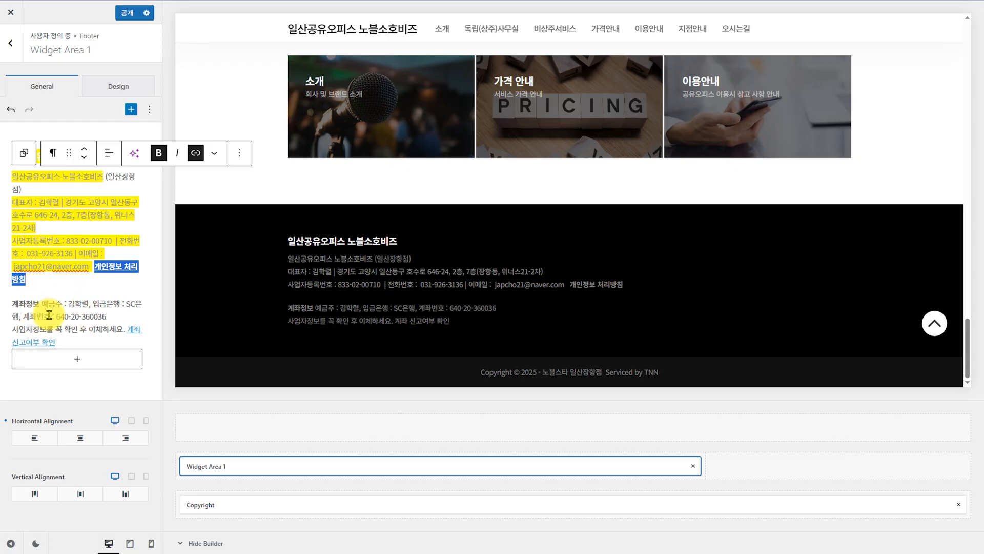
left_click(128, 14)
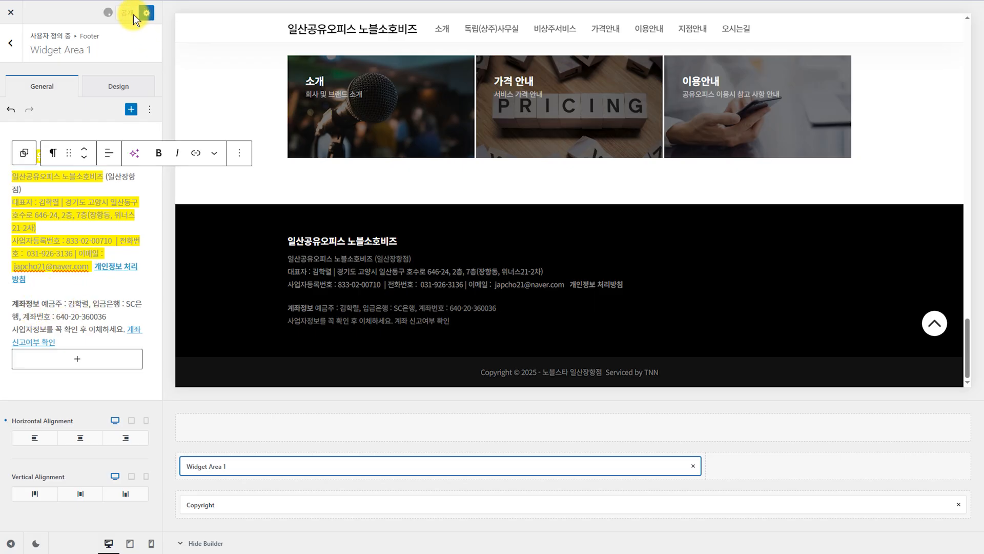
Step: Leave the footer settings for the main customizer options and return the site preview to the top of the homepage
left_click(14, 45)
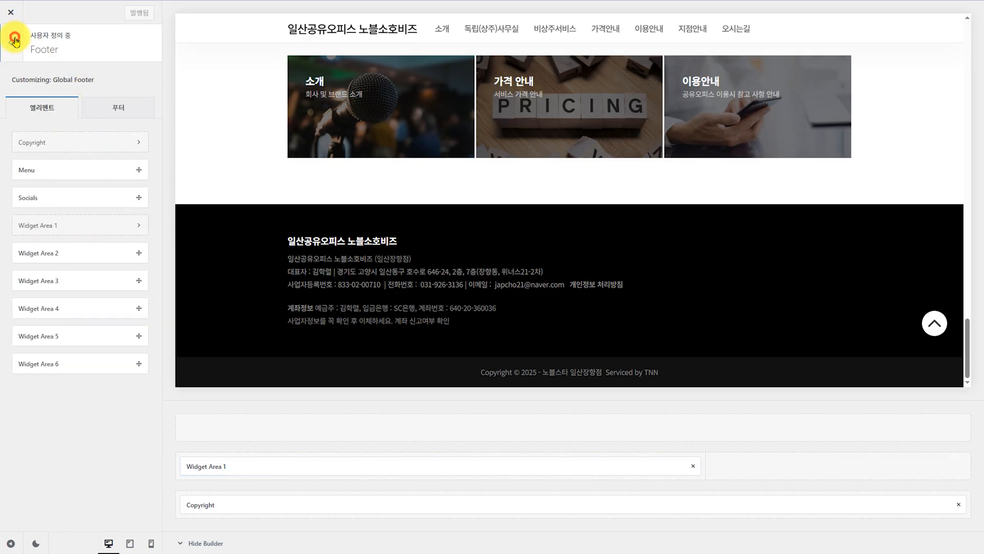
left_click(15, 40)
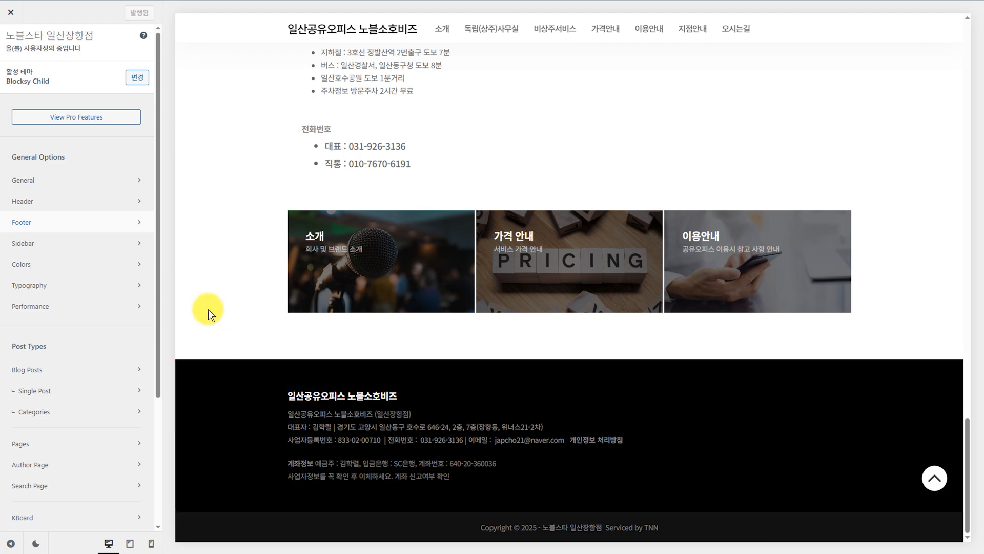
scroll(90, 294, "down", 2)
scroll(97, 292, "up", 2)
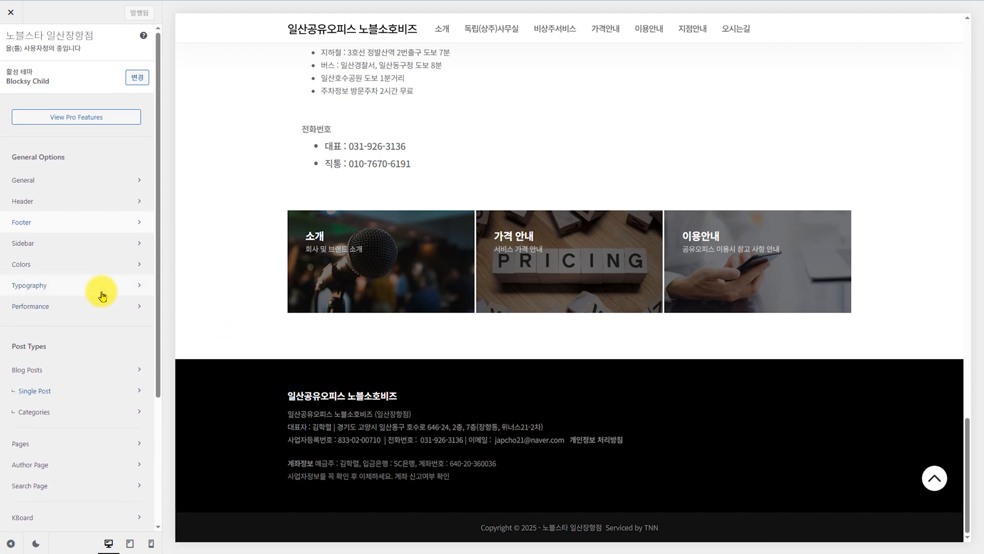
scroll(337, 307, "up", 8)
scroll(338, 309, "up", 15)
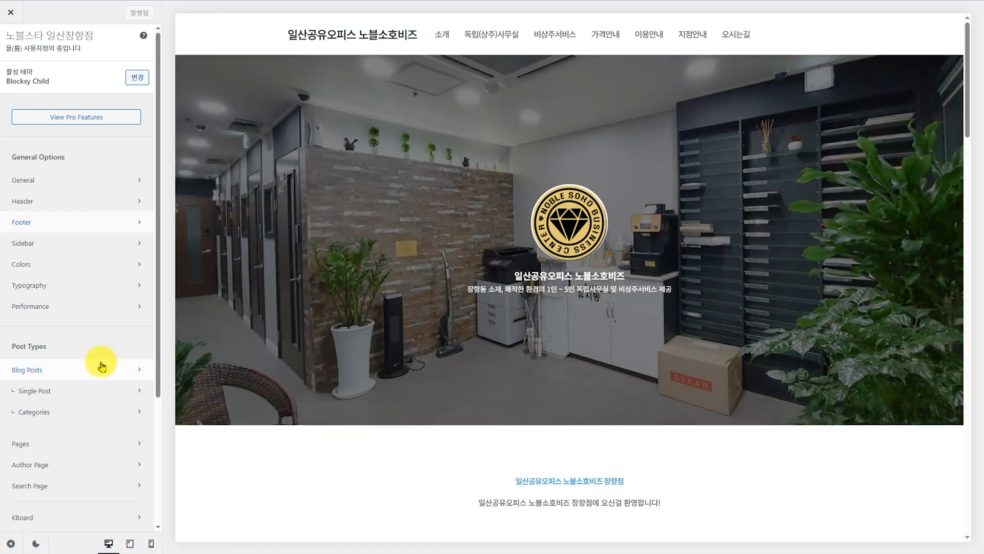
Step: Open Color 1 of the theme's global color palette and copy its current hex code
left_click(52, 264)
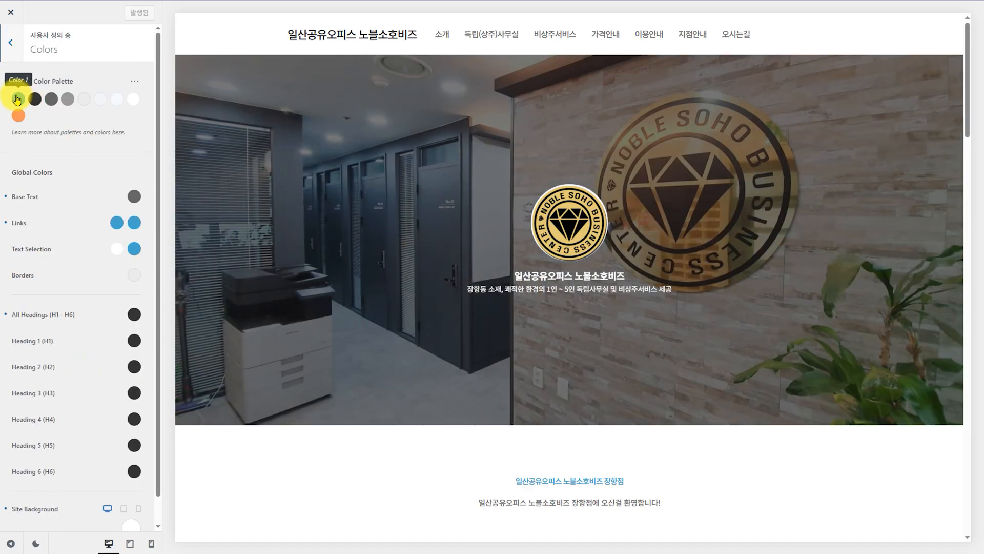
left_click(17, 99)
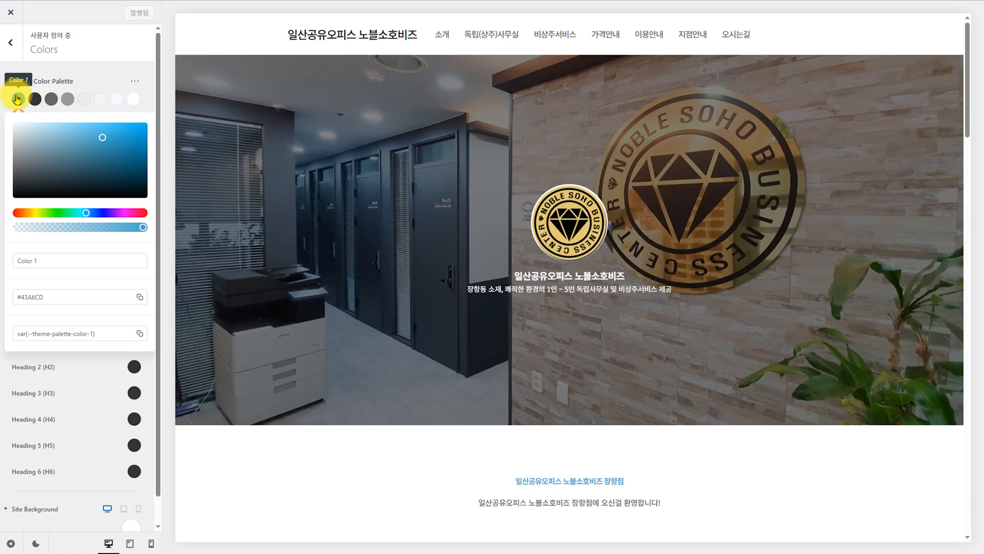
triple_click(46, 297)
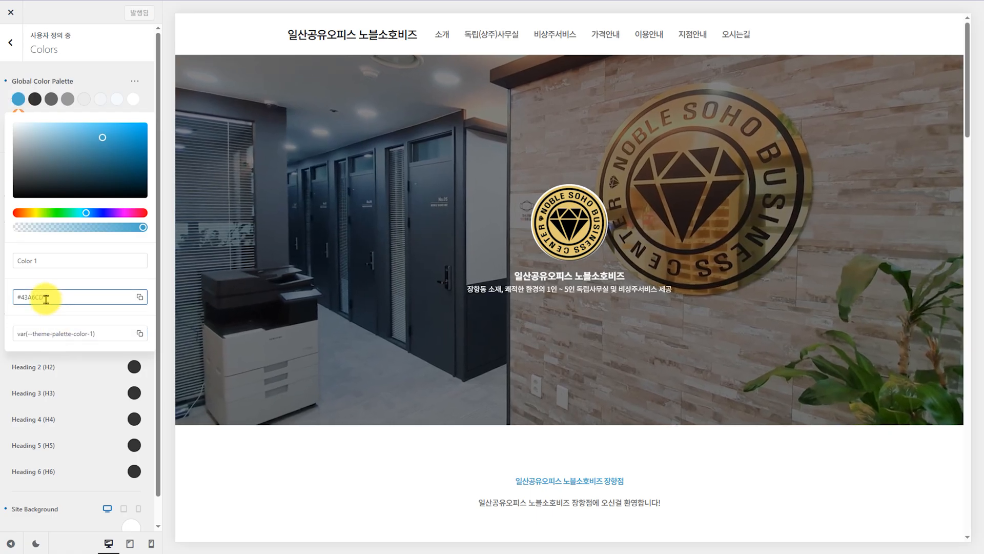
right_click(46, 298)
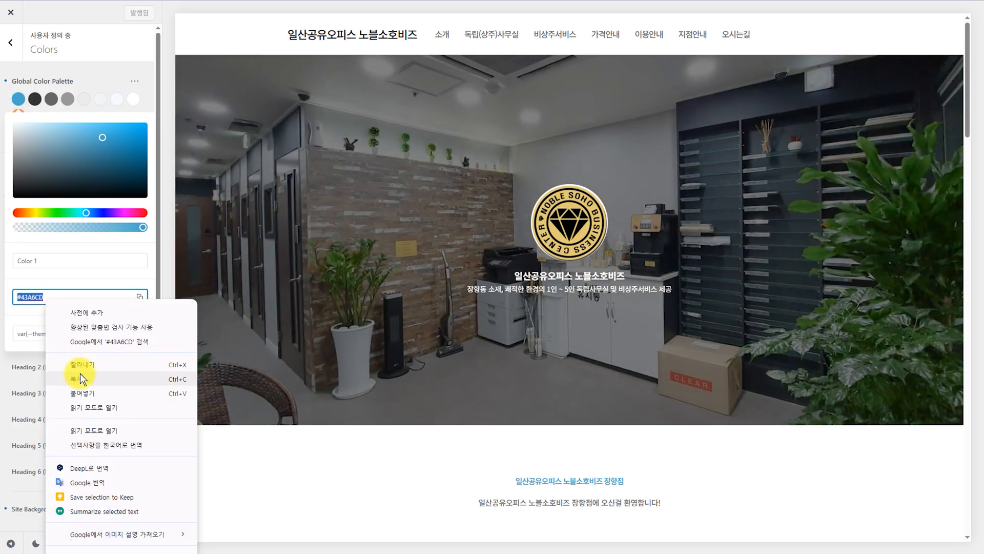
left_click(80, 377)
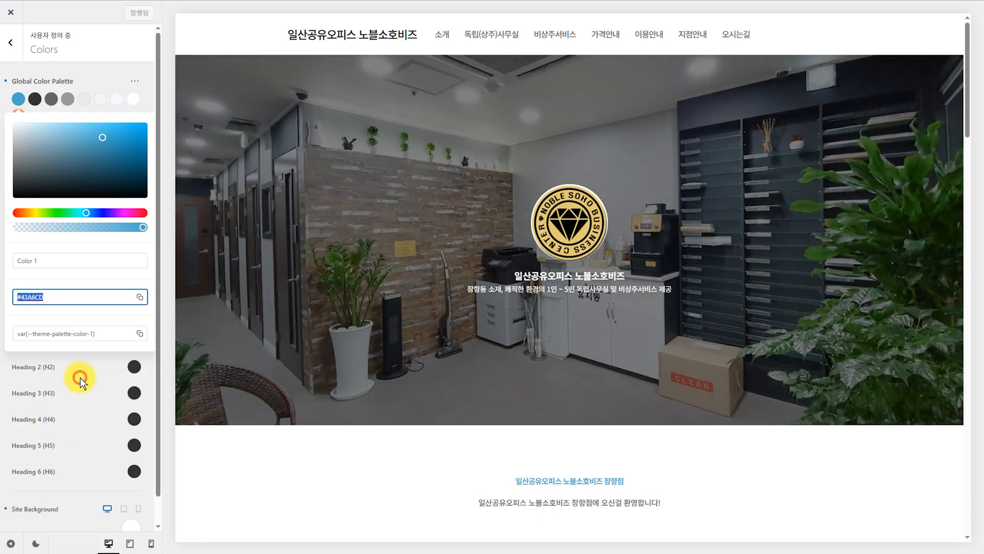
Step: Change Color 1 of the global color palette to the brighter blue #257afa
left_click(85, 211)
left_click_drag(87, 210, 94, 211)
left_click(119, 130)
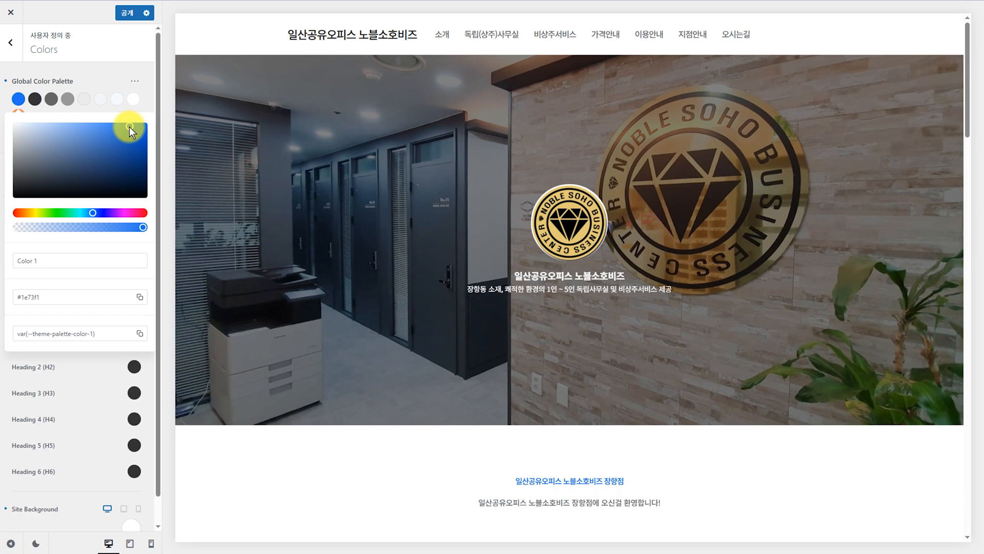
left_click_drag(129, 127, 129, 126)
left_click(55, 299)
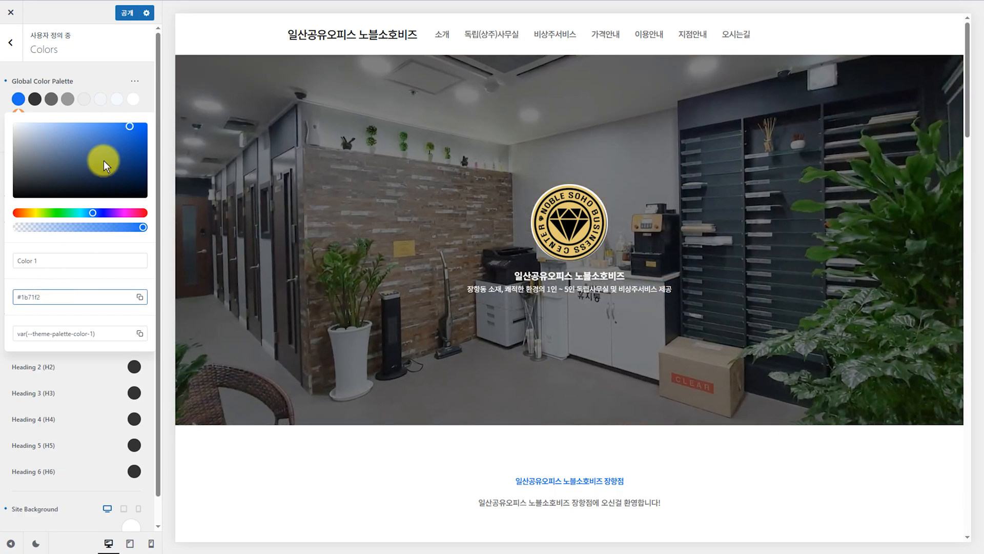
left_click(125, 128)
left_click(126, 125)
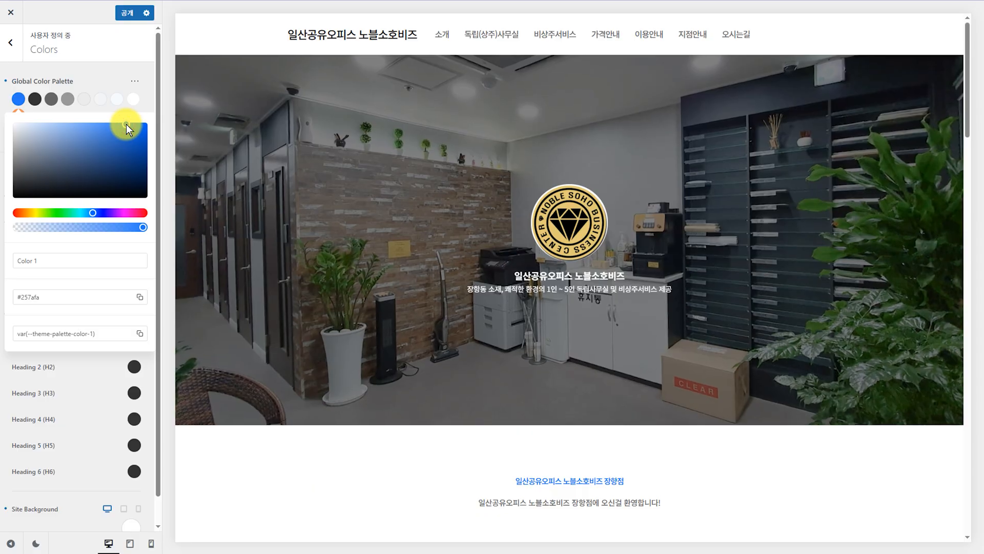
Step: Copy Color 1's new hex code, close the color picker, and publish the palette change
left_click(43, 297)
triple_click(43, 296)
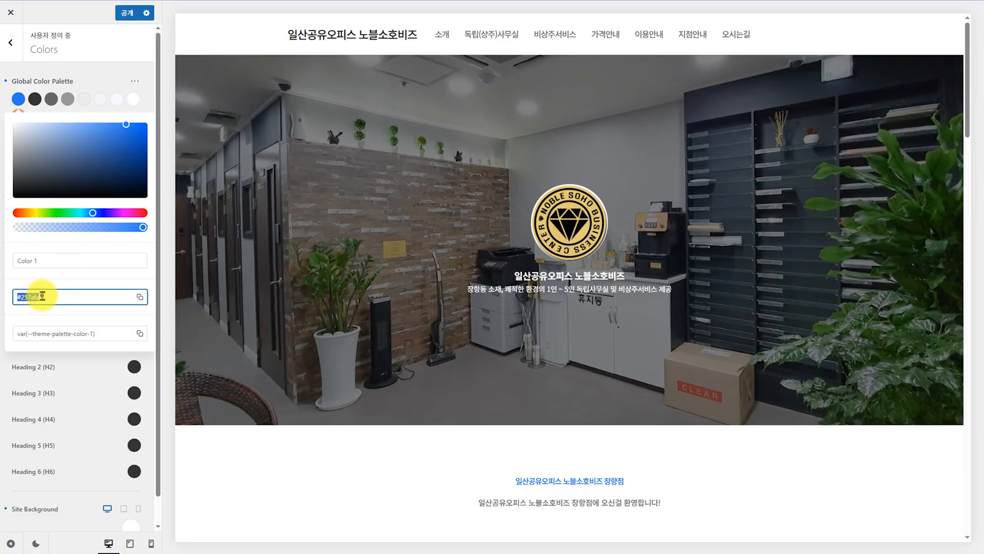
right_click(43, 297)
left_click(70, 345)
left_click(81, 279)
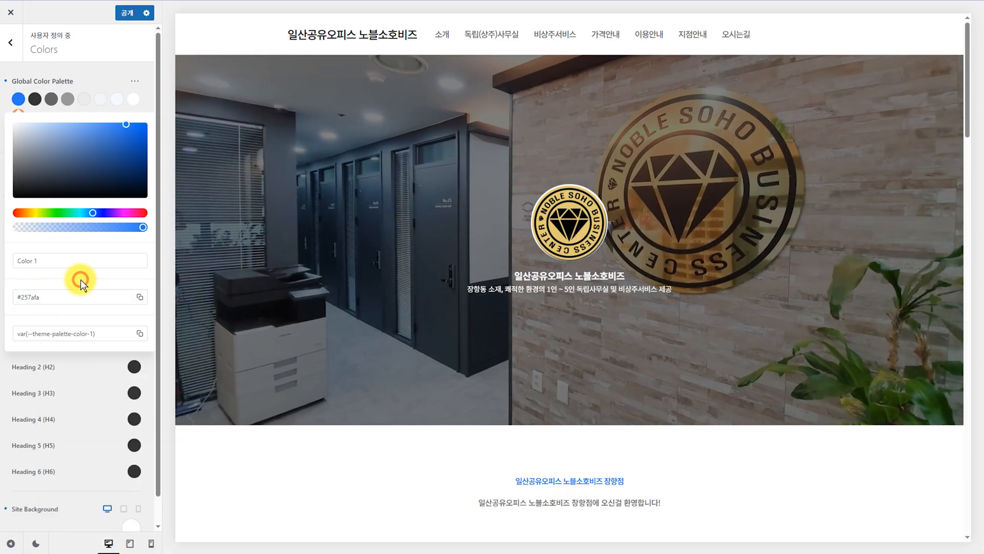
left_click(122, 14)
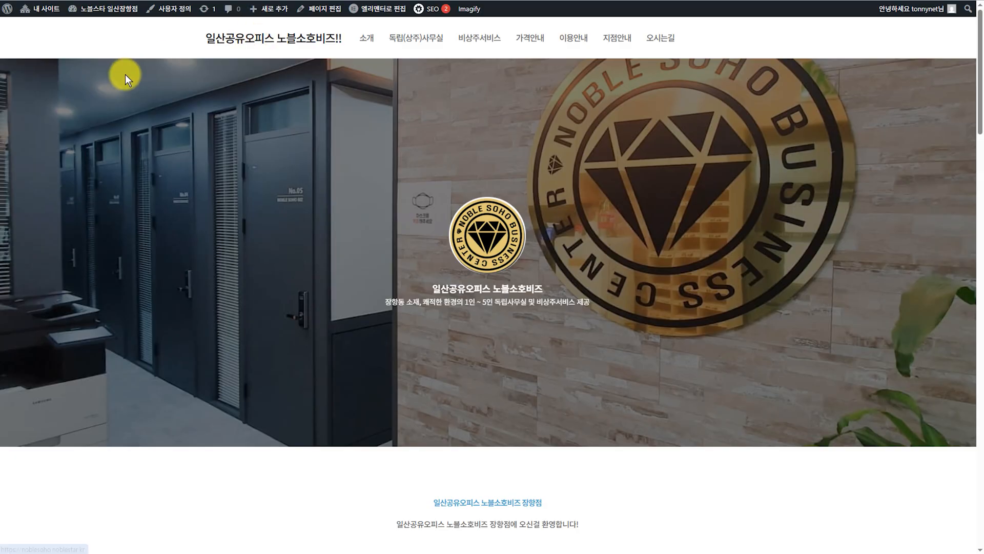
Step: Reload the live homepage and check the color of its welcome heading and the sections below it
key("F5")
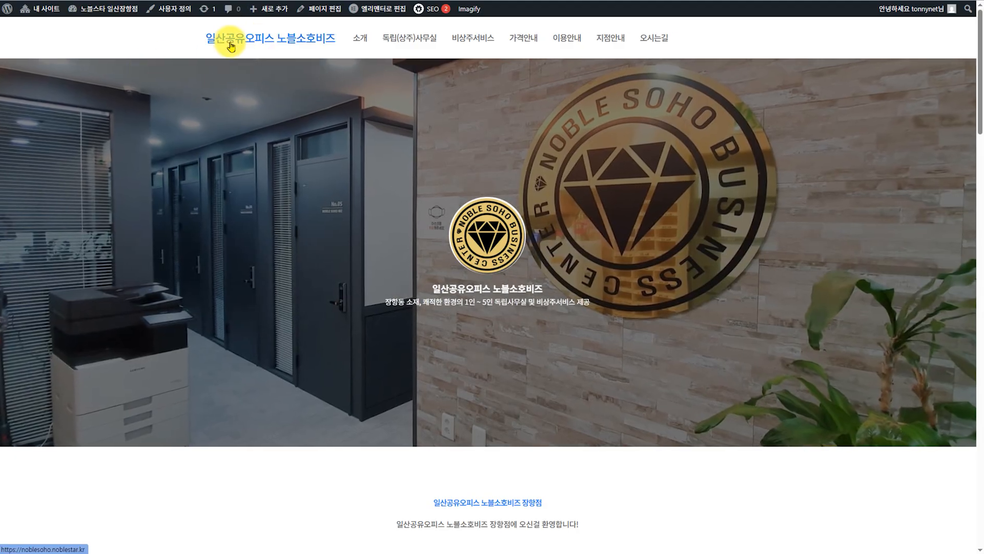
scroll(214, 277, "down", 3)
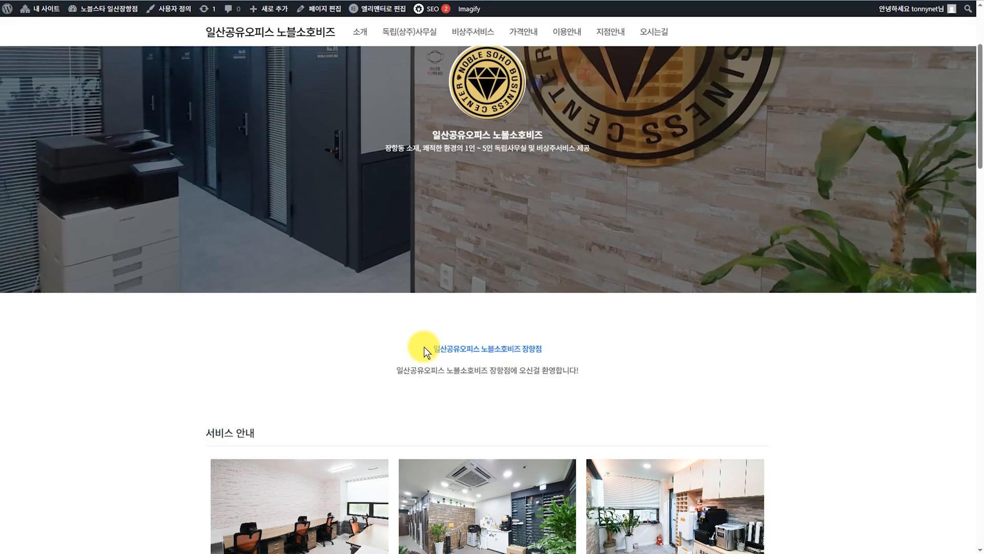
left_click_drag(424, 347, 564, 349)
scroll(186, 378, "down", 7)
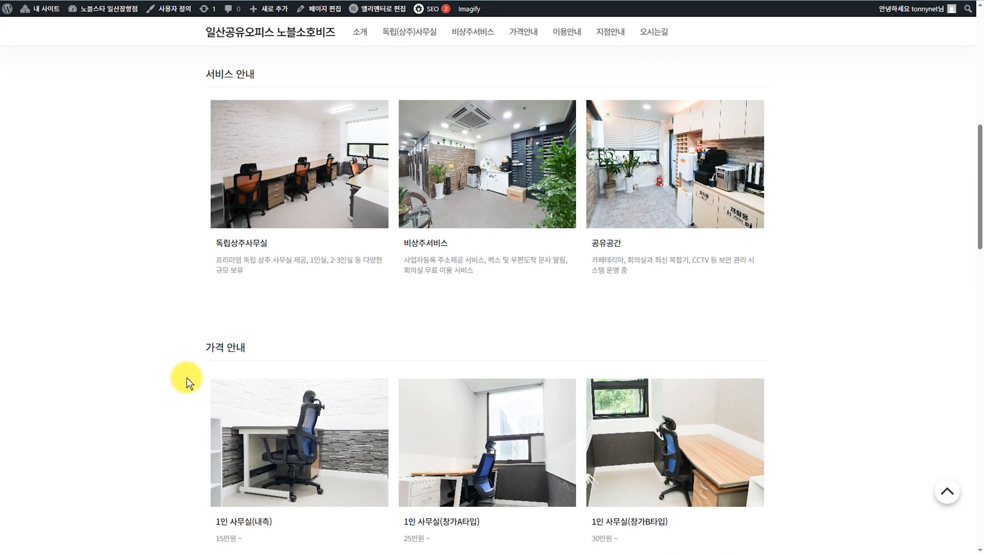
scroll(186, 377, "up", 10)
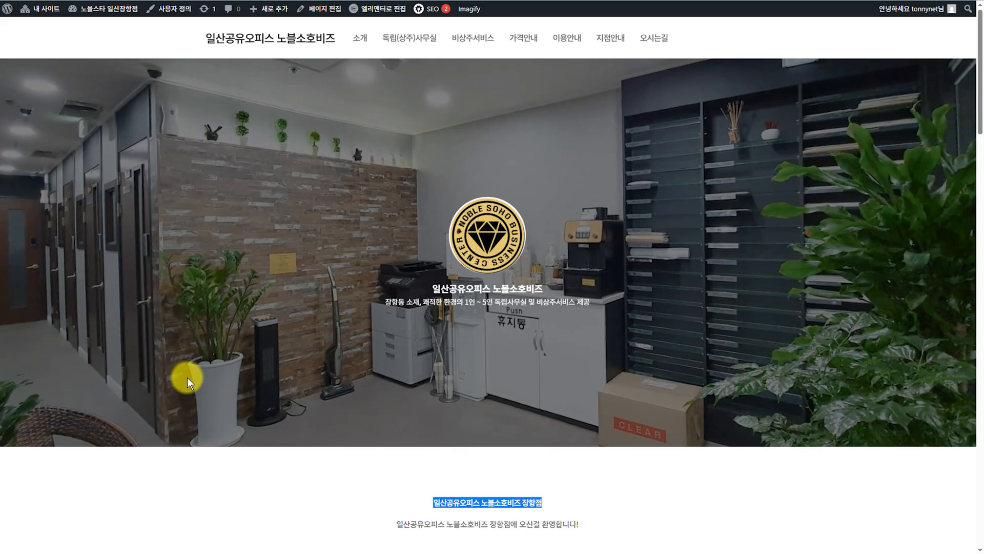
Step: Open the 소개 page and examine the colors of its page title and the two-line heading under the handshake image
left_click(359, 39)
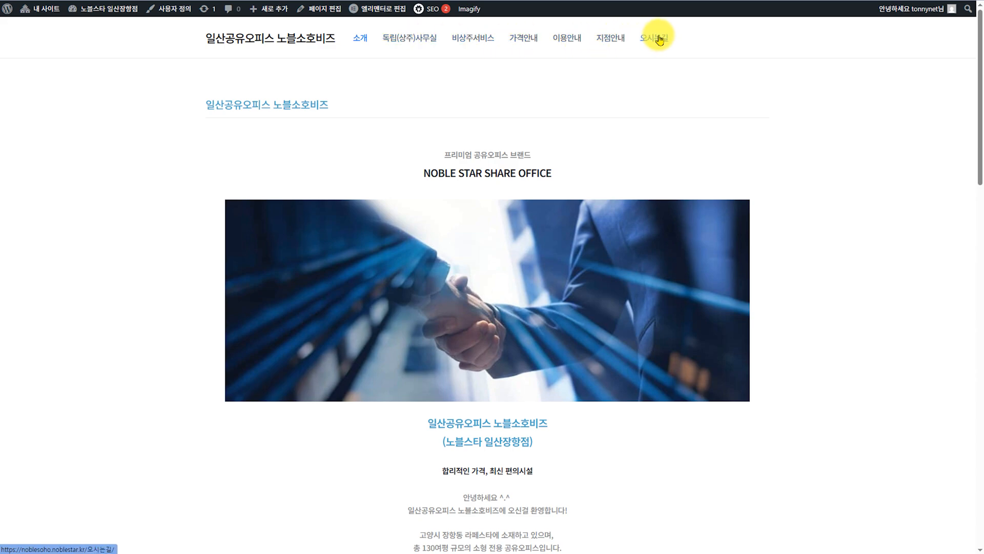
left_click_drag(174, 101, 346, 104)
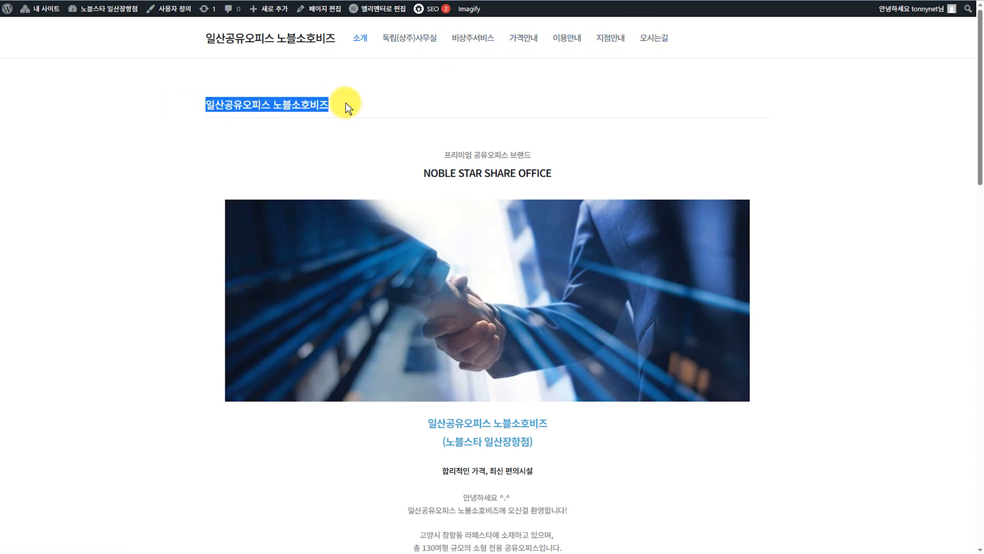
mouse_move(383, 423)
left_mouse_down()
mouse_move(560, 439)
mouse_move(479, 438)
mouse_move(407, 426)
mouse_move(576, 433)
mouse_move(605, 447)
mouse_move(451, 439)
mouse_move(389, 421)
left_mouse_up()
left_click(644, 448)
left_click(247, 434)
left_click(623, 451)
left_click(170, 180)
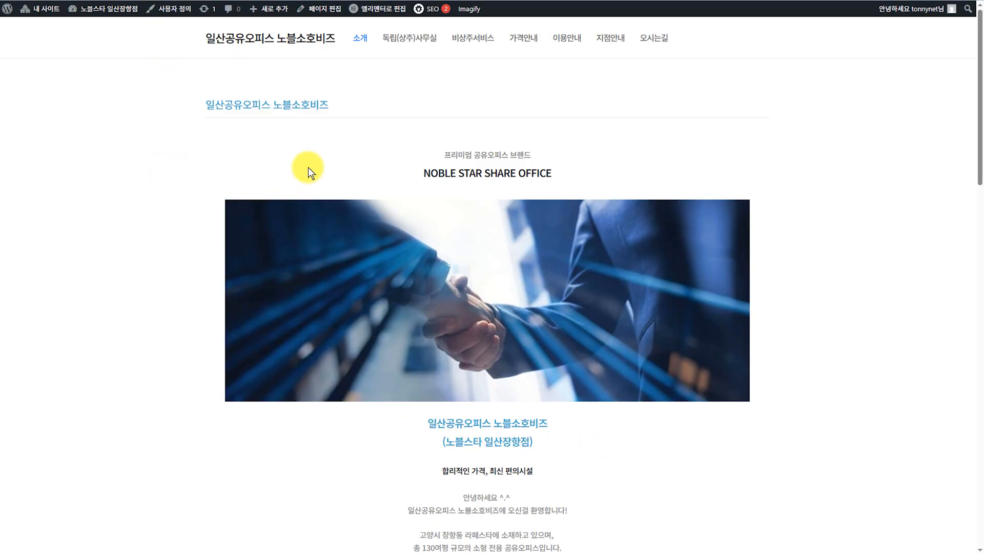
left_click_drag(191, 103, 356, 103)
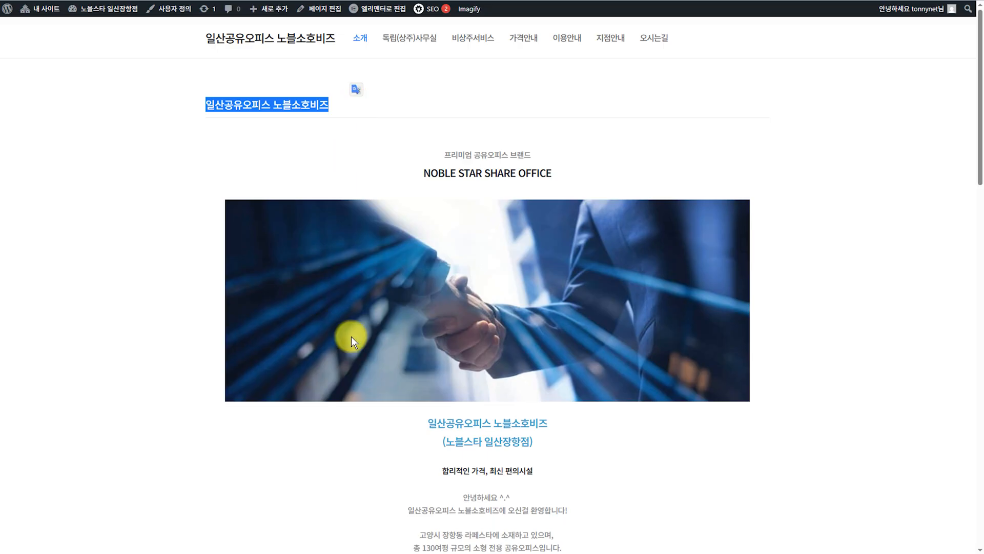
left_click_drag(436, 423, 575, 440)
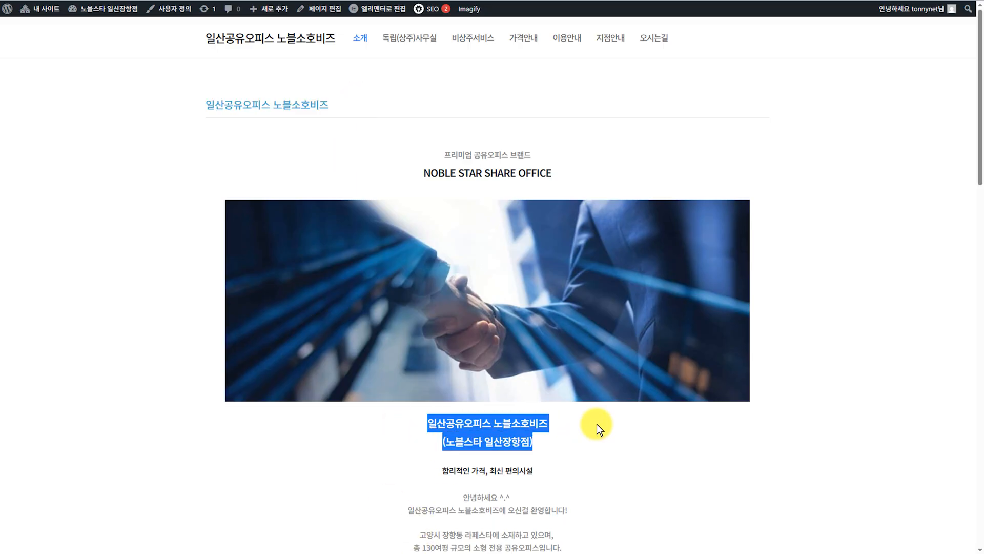
left_click(598, 445)
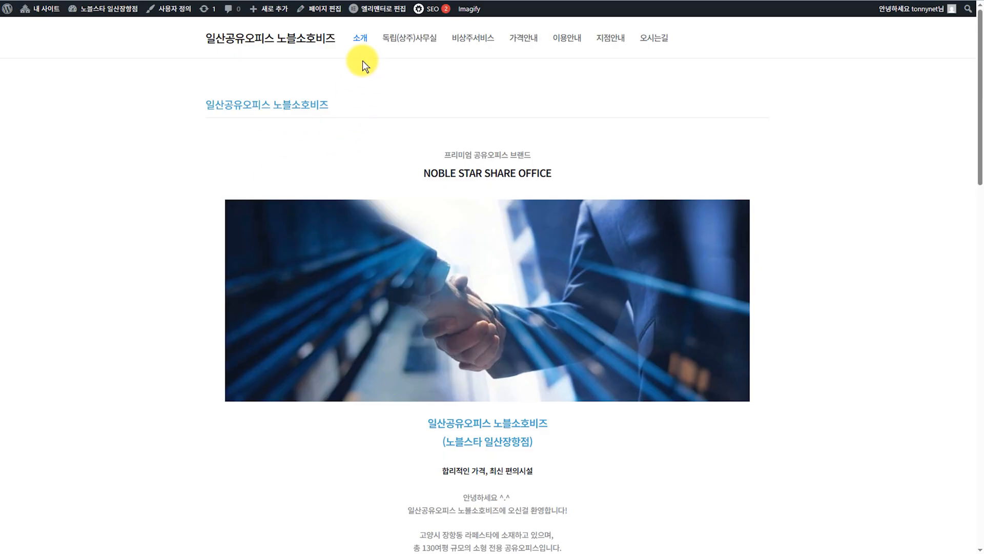
Step: Open the 소개 page in Elementor, inspect the page title's global font and text color choices, and open the global color settings
left_click(381, 11)
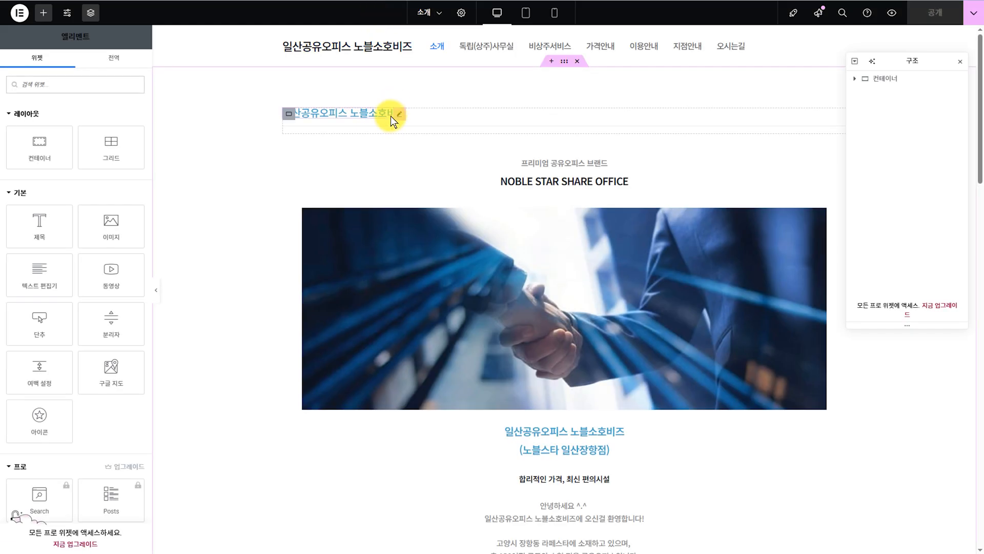
left_click(400, 118)
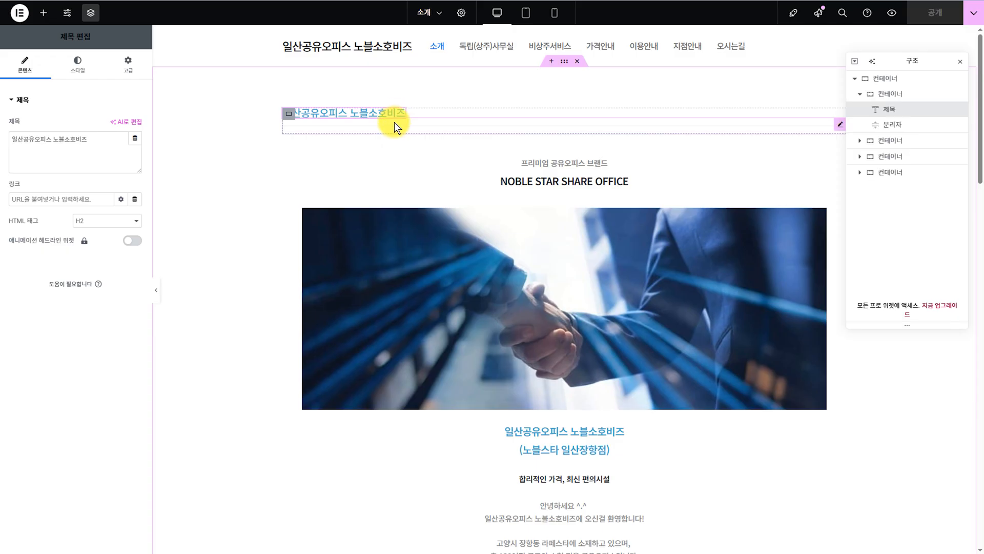
left_click(79, 63)
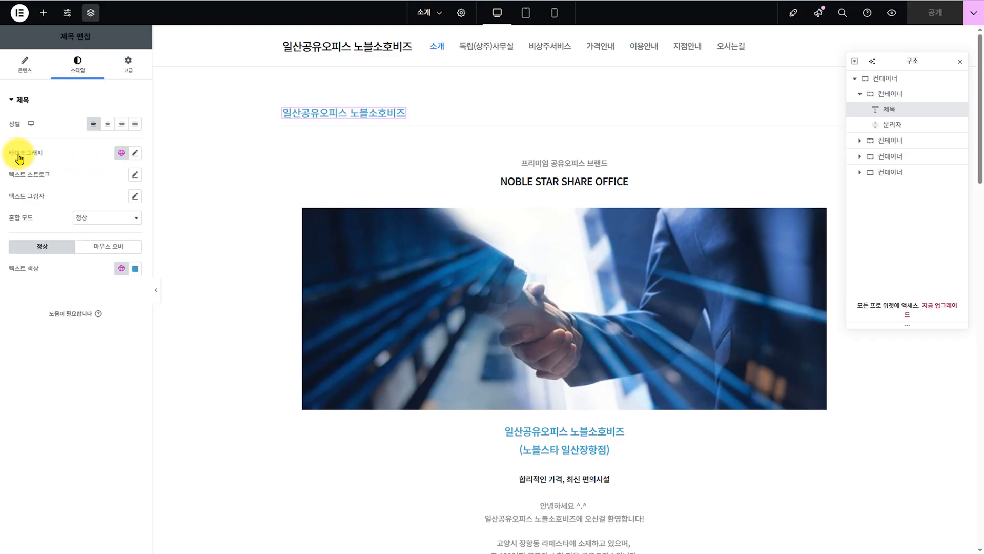
left_click(120, 154)
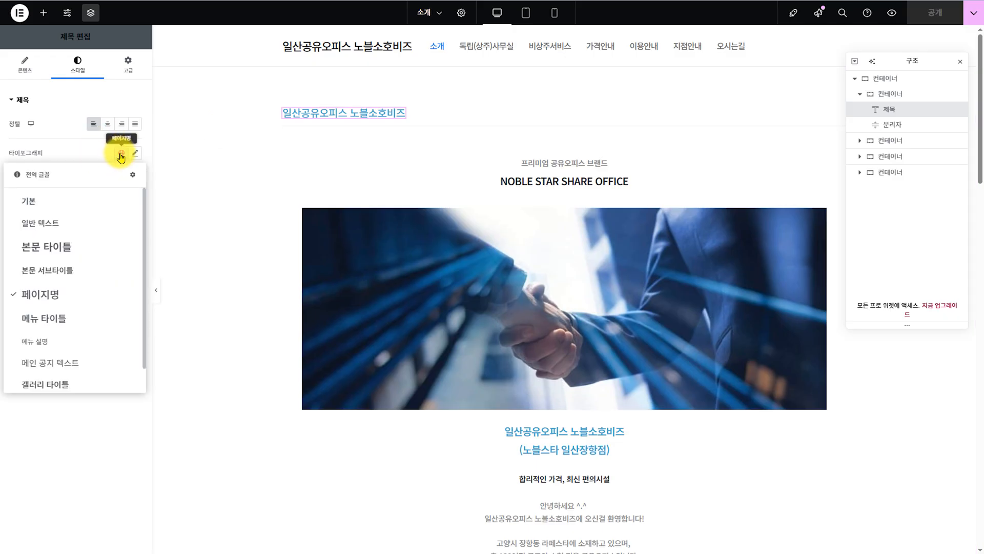
left_click(95, 154)
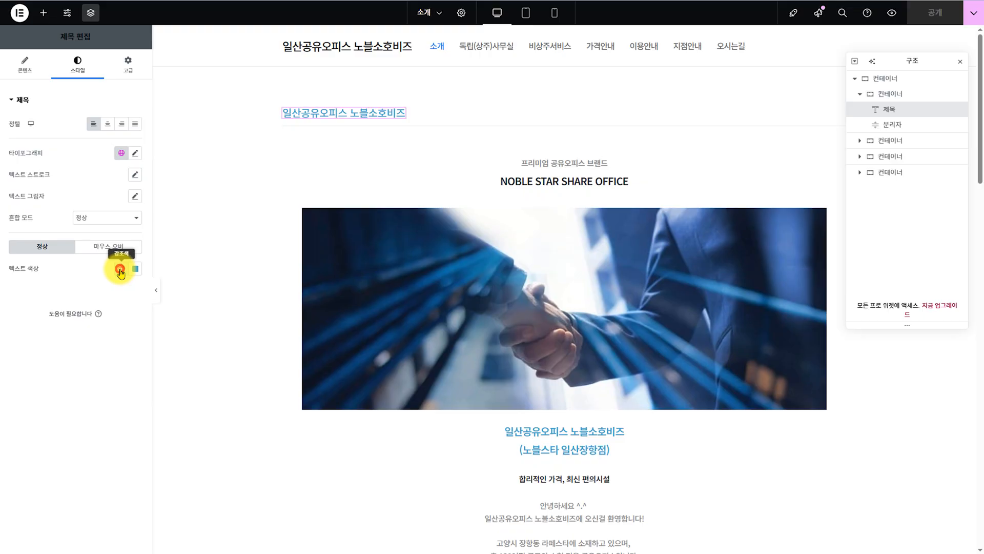
left_click(120, 269)
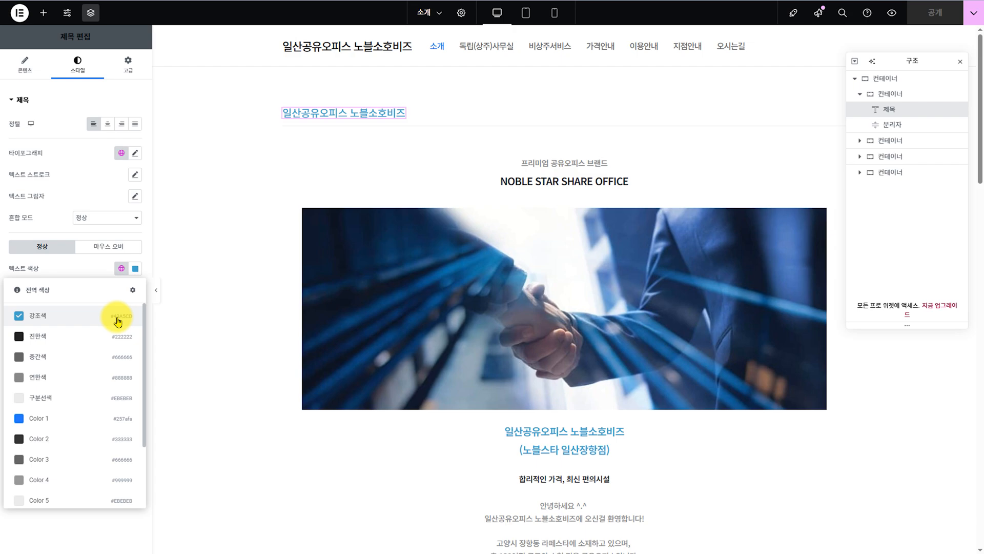
left_click(134, 291)
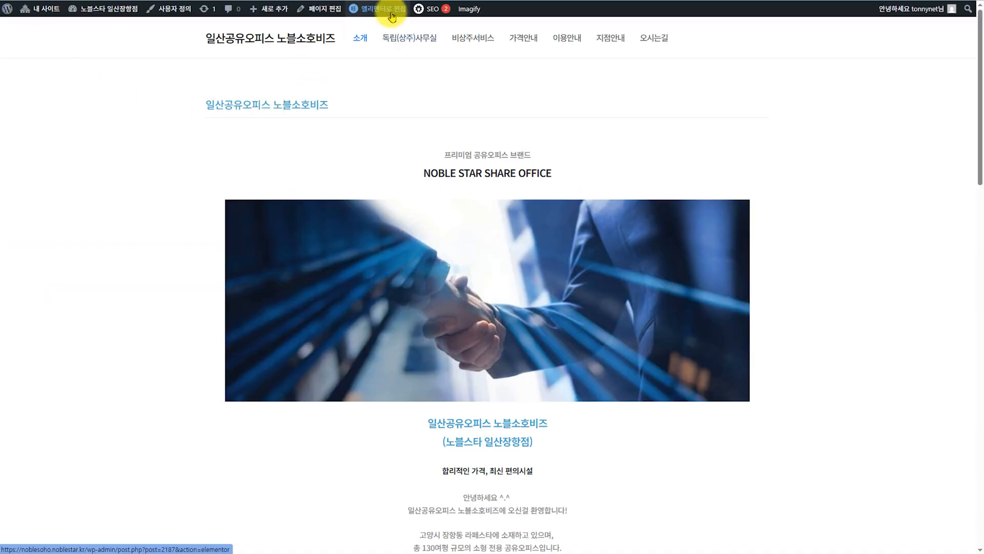
Step: Edit the 소개 page with Elementor and go from the page title's global text color to the site's global color settings
left_click(392, 15)
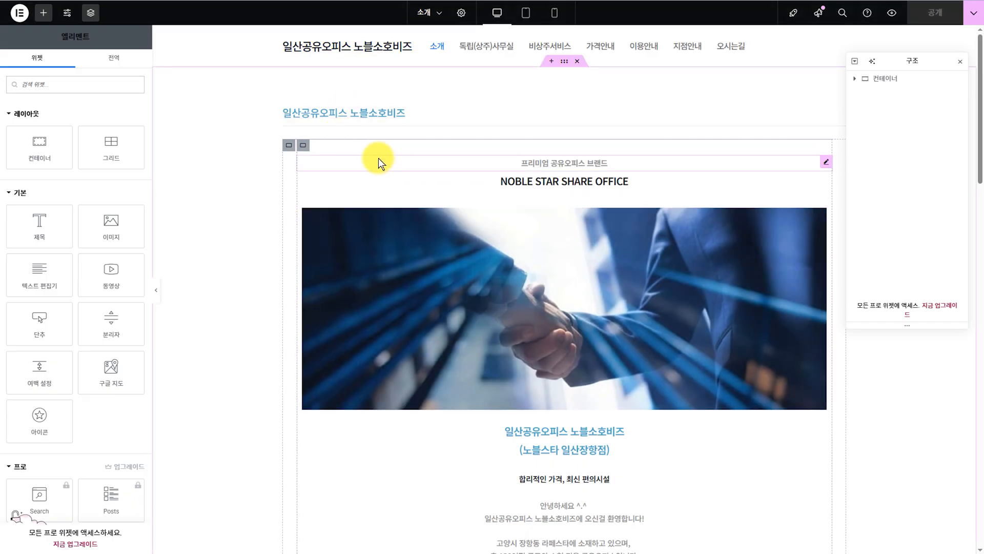
left_click(400, 116)
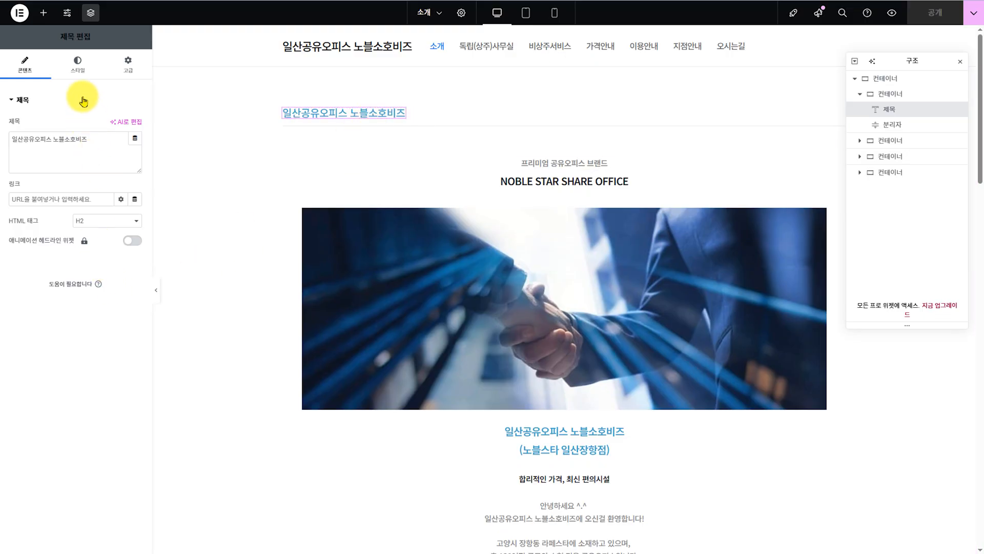
left_click(78, 64)
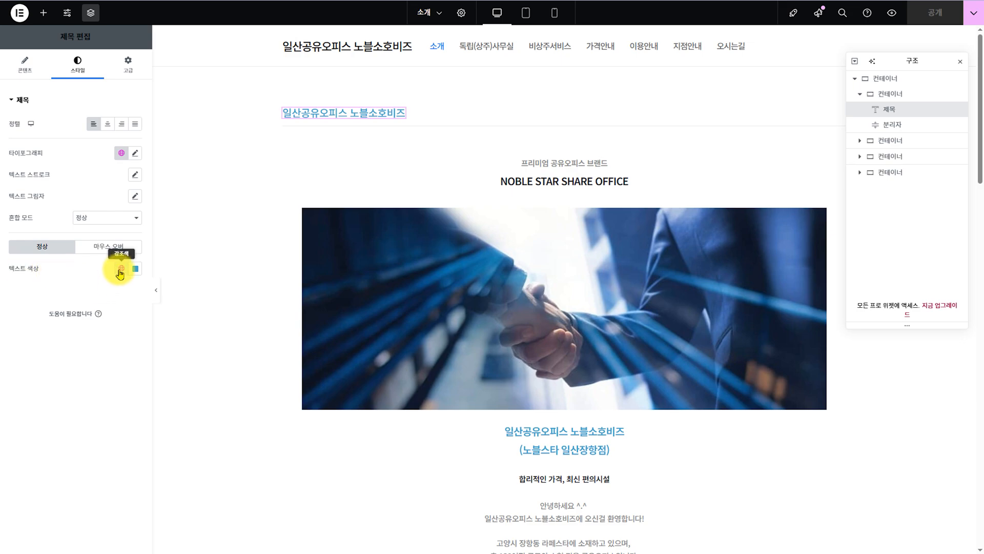
left_click(119, 269)
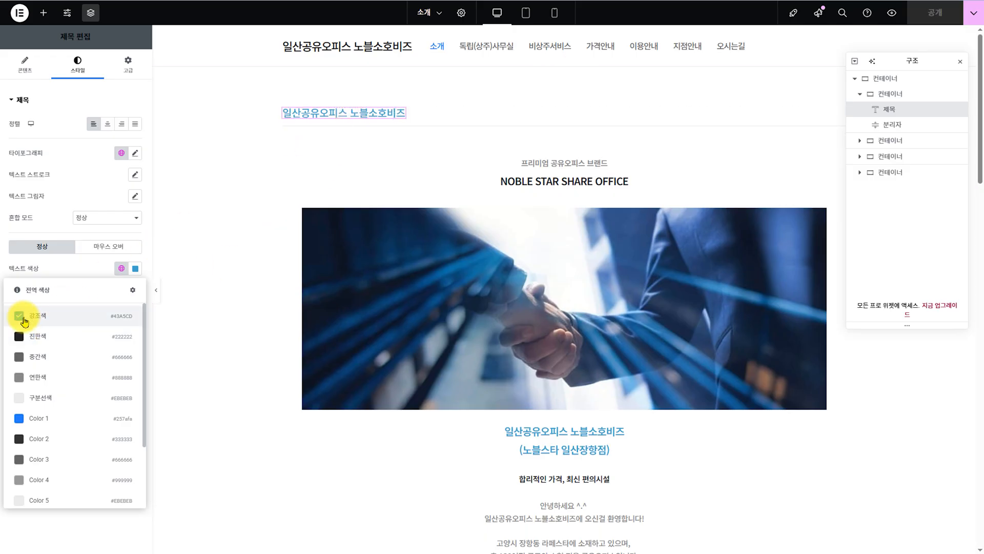
left_click(132, 291)
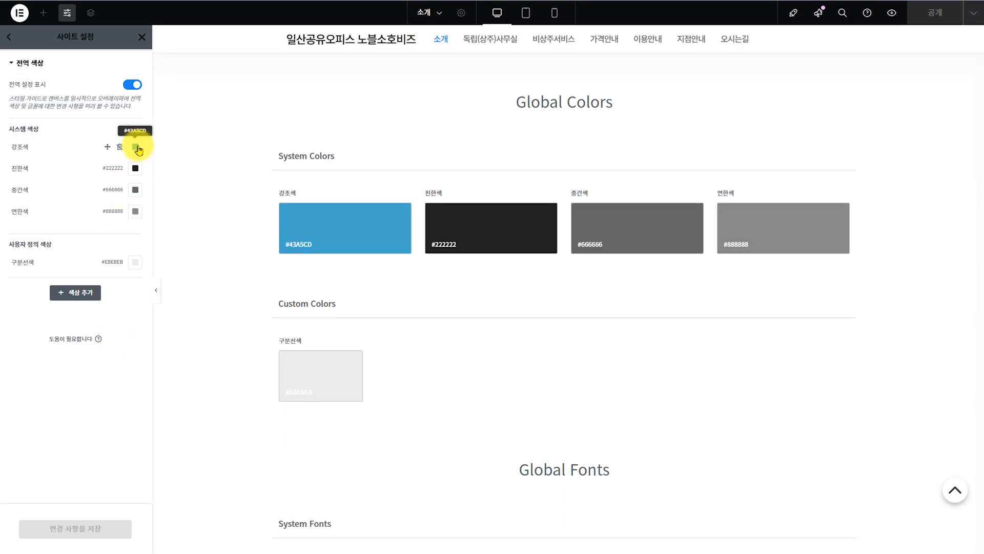
Step: Replace the 강조색 system color with the copied hex code #257afa and save the site settings changes
left_click(136, 148)
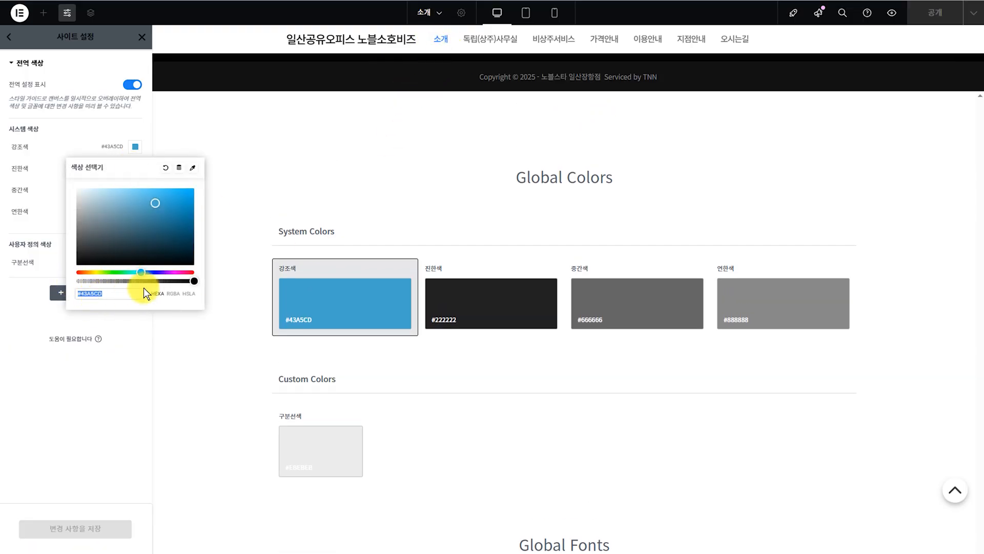
right_click(97, 293)
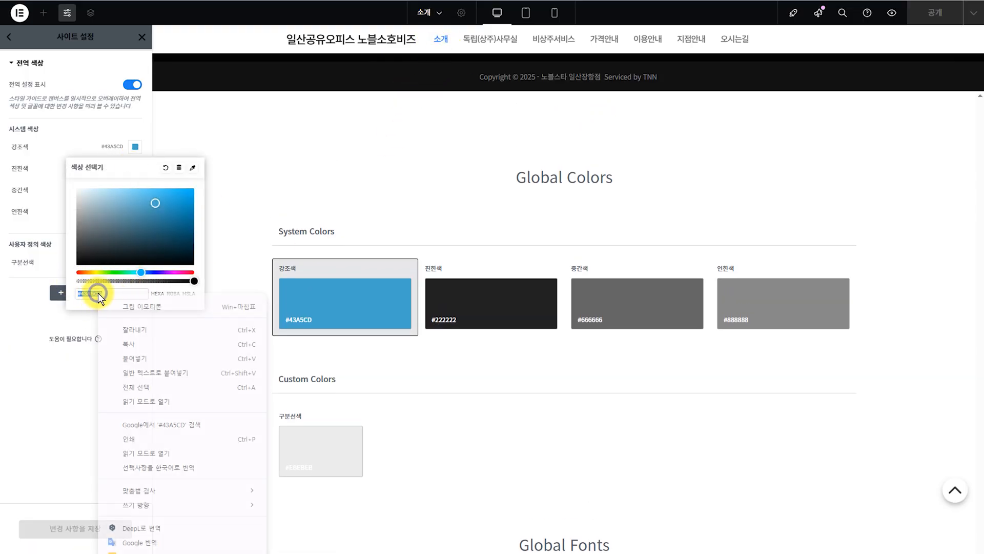
left_click(126, 351)
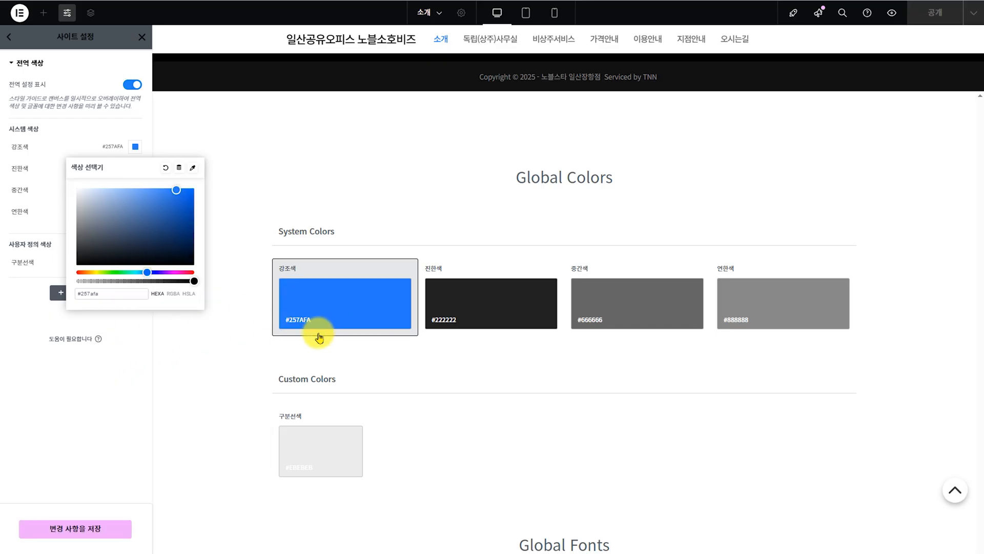
left_click(80, 381)
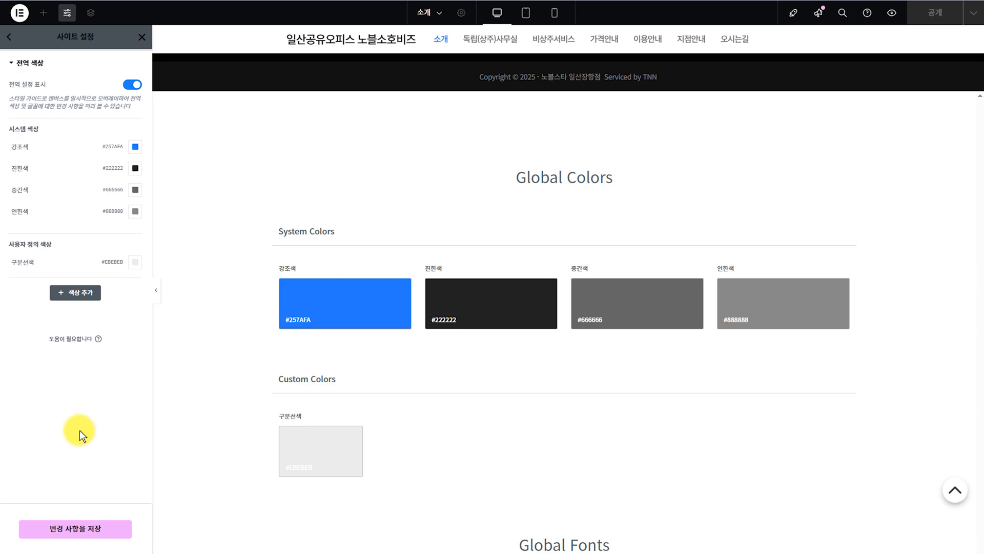
left_click(92, 532)
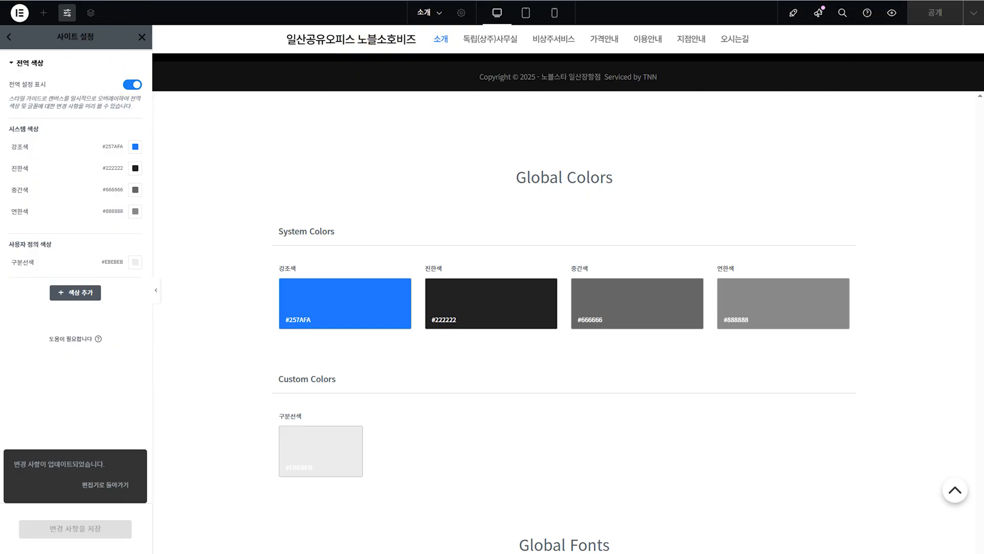
Step: Preview the live 소개 page and check the colors of its page title and the two-line headings below the images
left_click(895, 12)
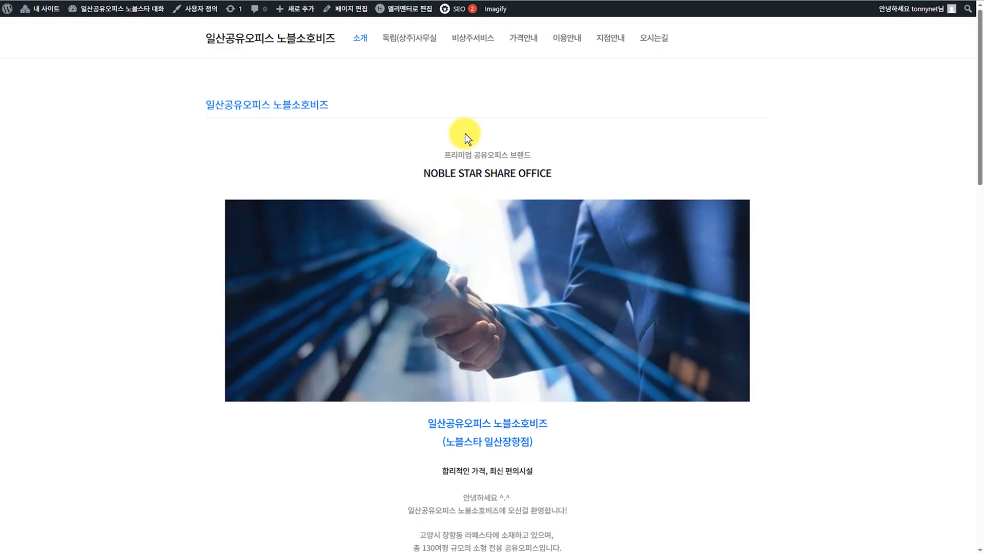
left_click_drag(189, 104, 368, 102)
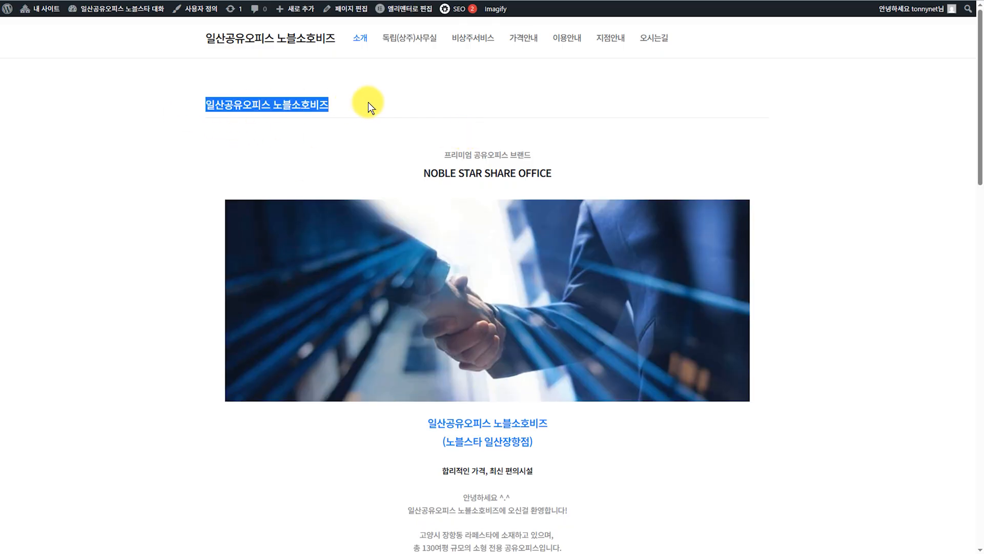
left_click_drag(391, 429, 586, 439)
scroll(586, 439, "down", 1)
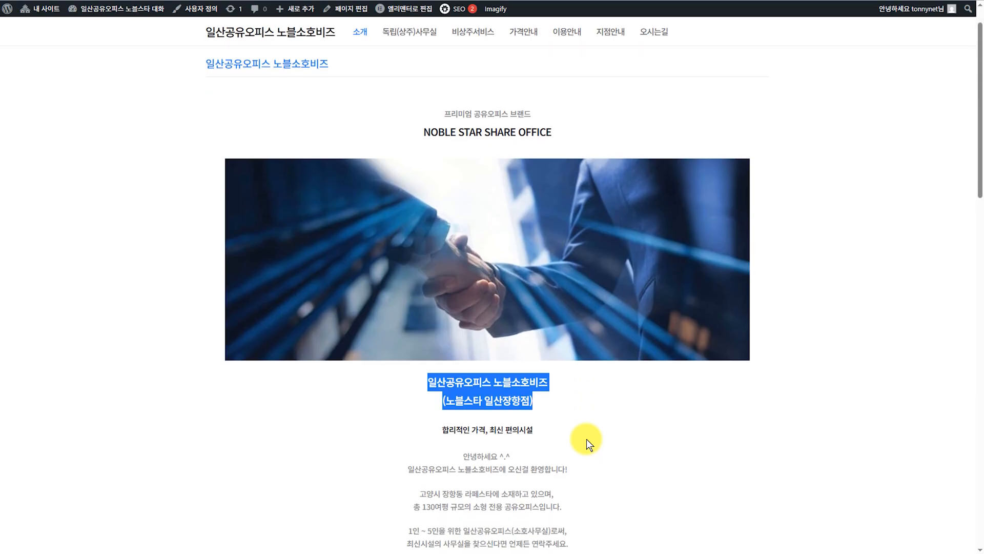
scroll(586, 439, "down", 10)
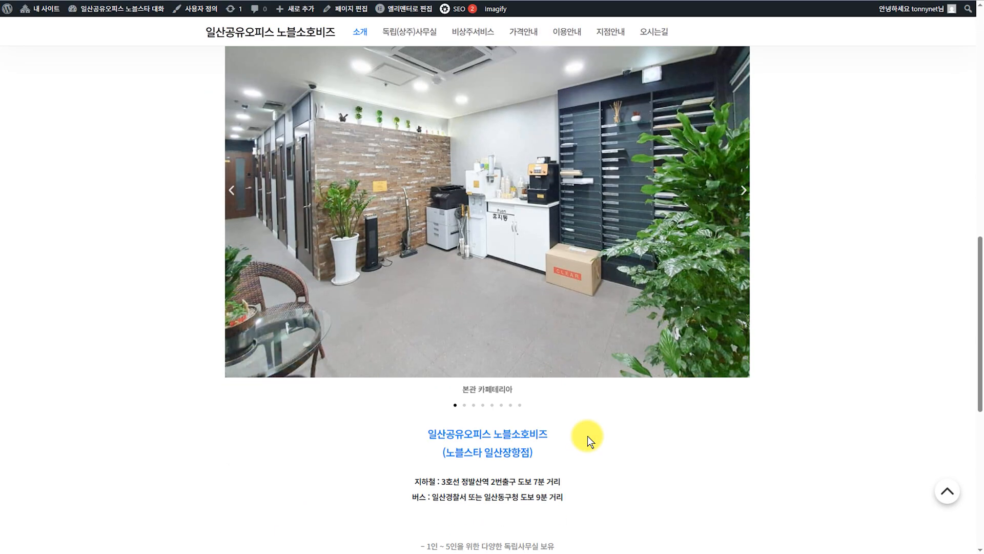
left_click_drag(563, 451, 402, 436)
left_click(321, 436)
scroll(321, 435, "down", 4)
scroll(322, 432, "down", 3)
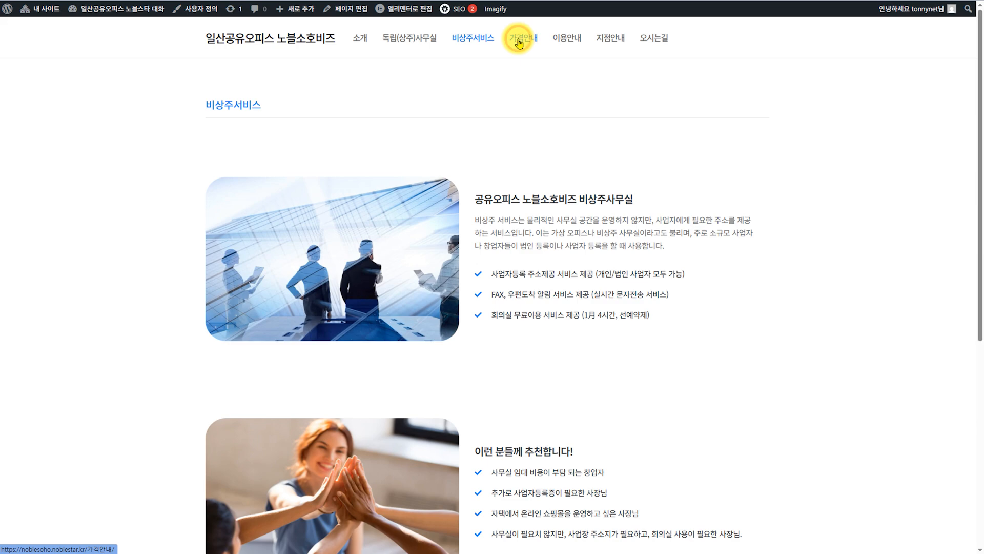
Step: Visit the 가격안내 page and the homepage to check the heading colors across their sections
left_click(519, 43)
left_click(291, 47)
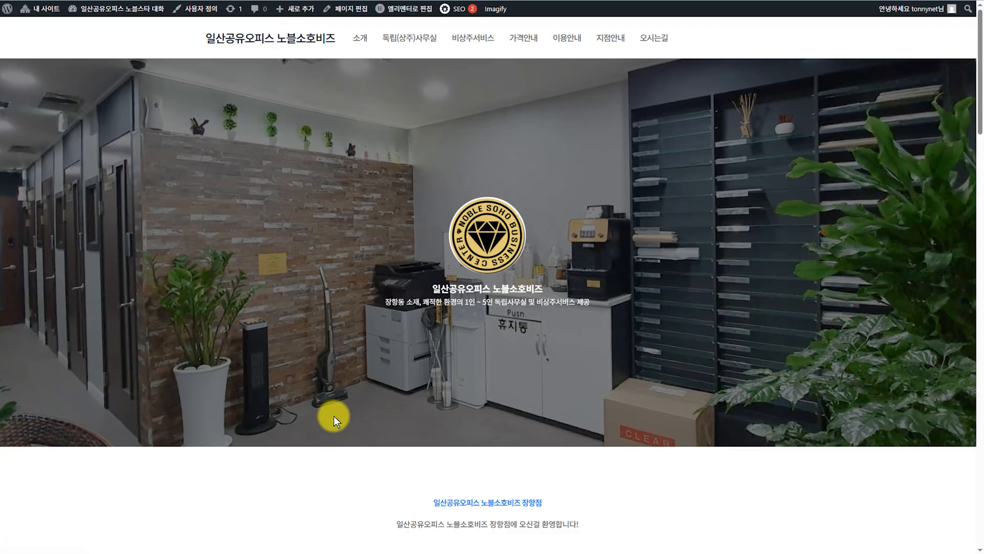
scroll(334, 417, "down", 8)
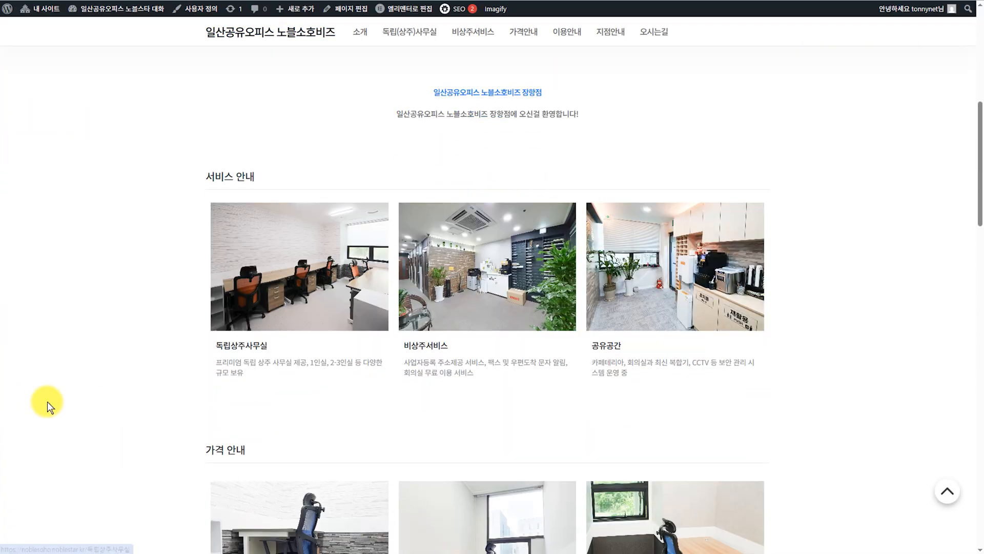
scroll(252, 441, "down", 9)
scroll(252, 441, "up", 20)
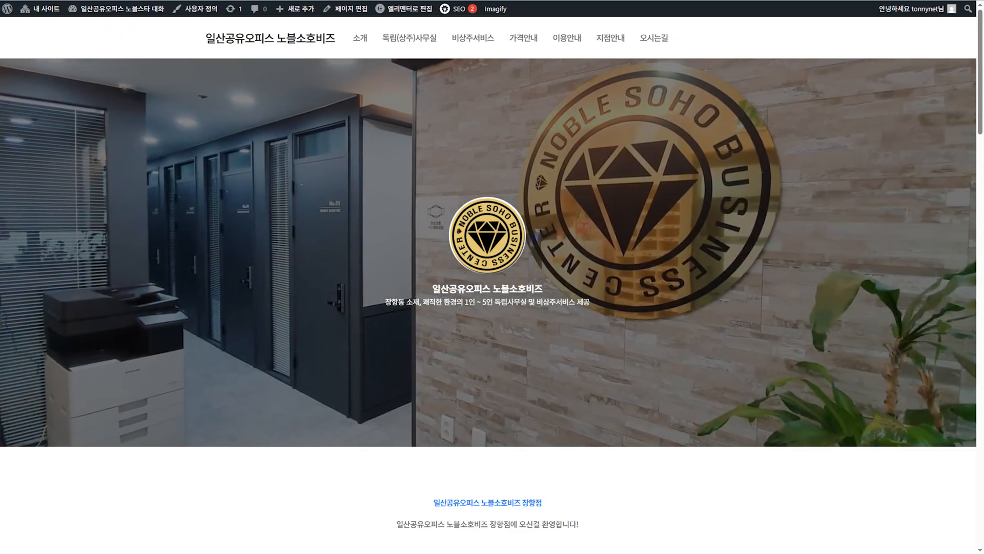
Step: Return to the WordPress admin and open 홈페이지 기본관리 to review the Blocksy customizer shortcuts
left_click(61, 0)
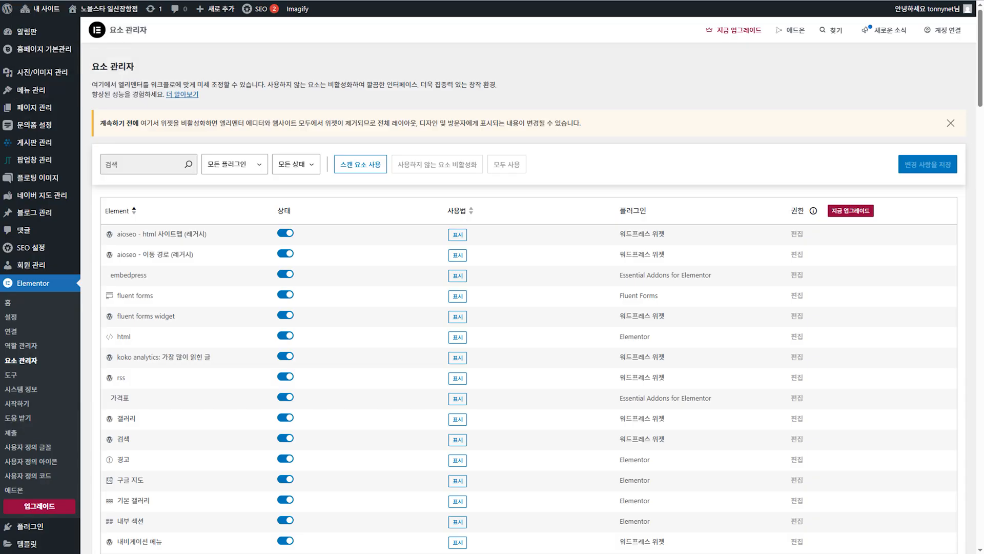
key("ctrl+Tab")
left_click(64, 0)
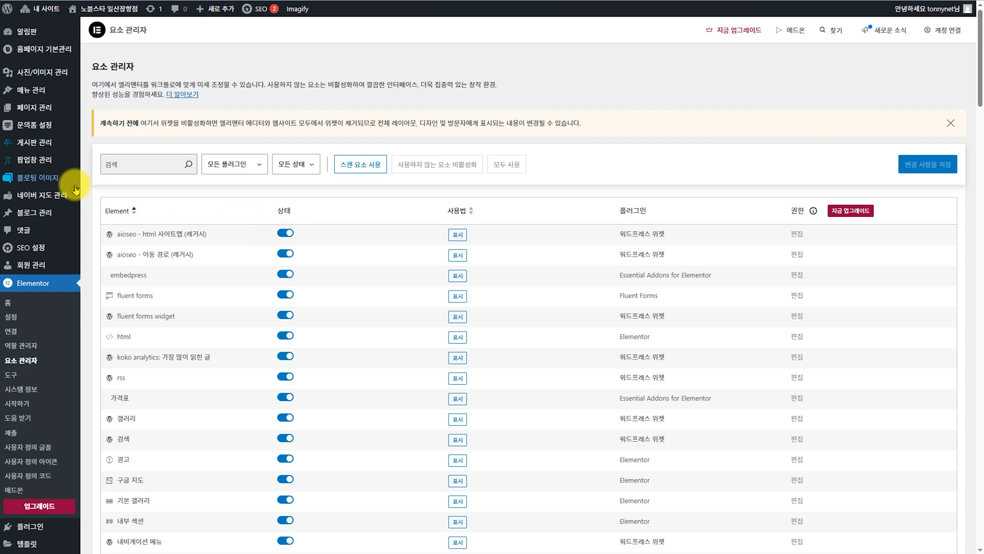
left_click(50, 52)
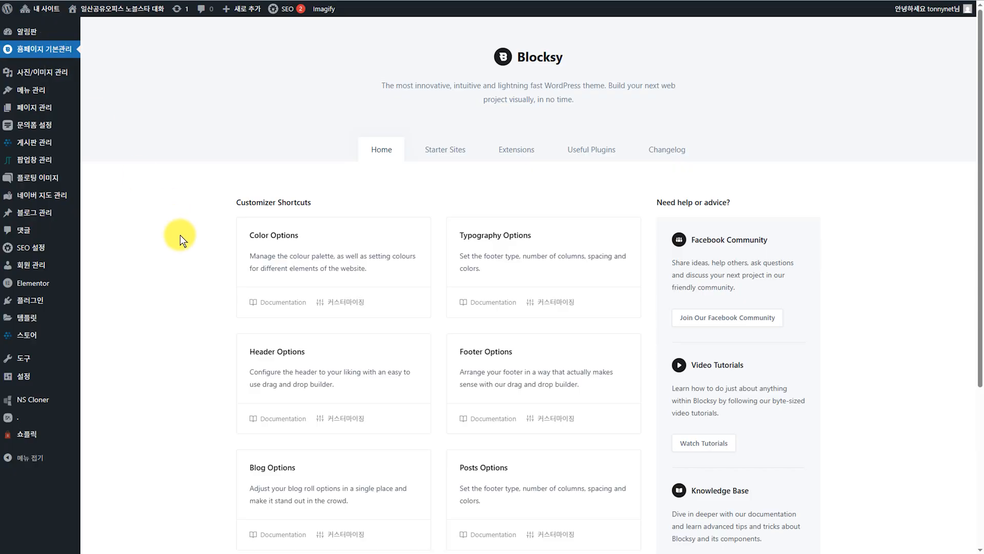
scroll(183, 241, "down", 2)
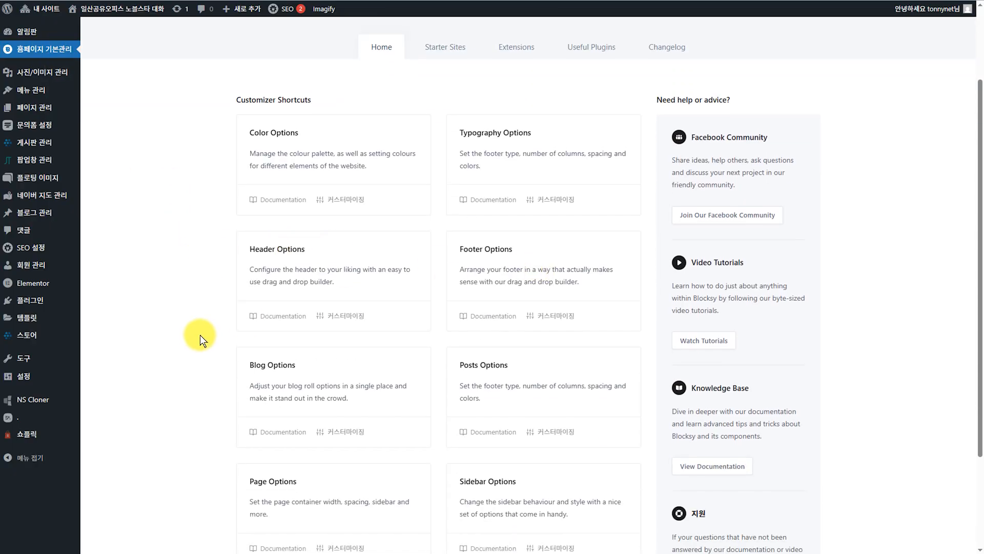
scroll(200, 334, "up", 2)
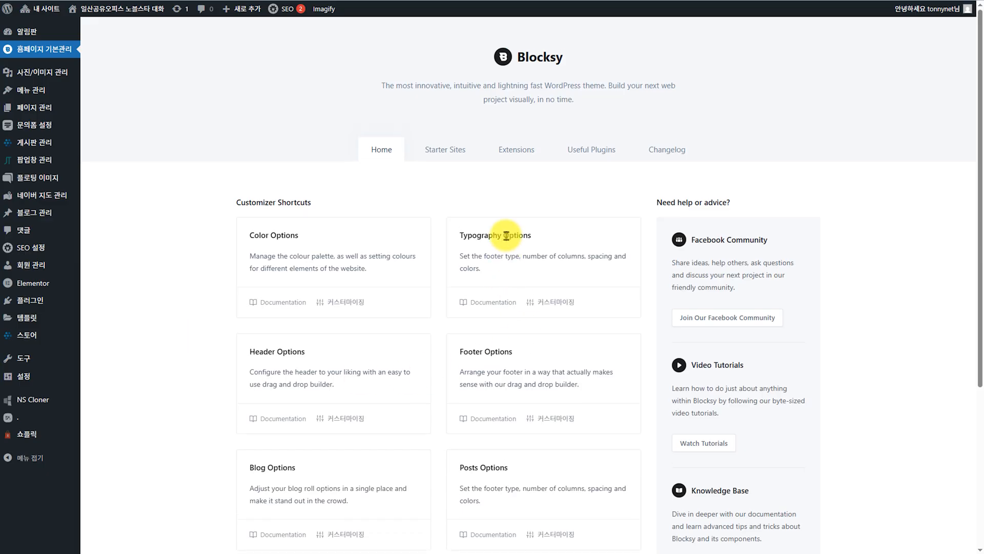
Step: Open the customizer for Typography Options, view the base and heading font settings, and return to the Blocksy page
left_click(555, 305)
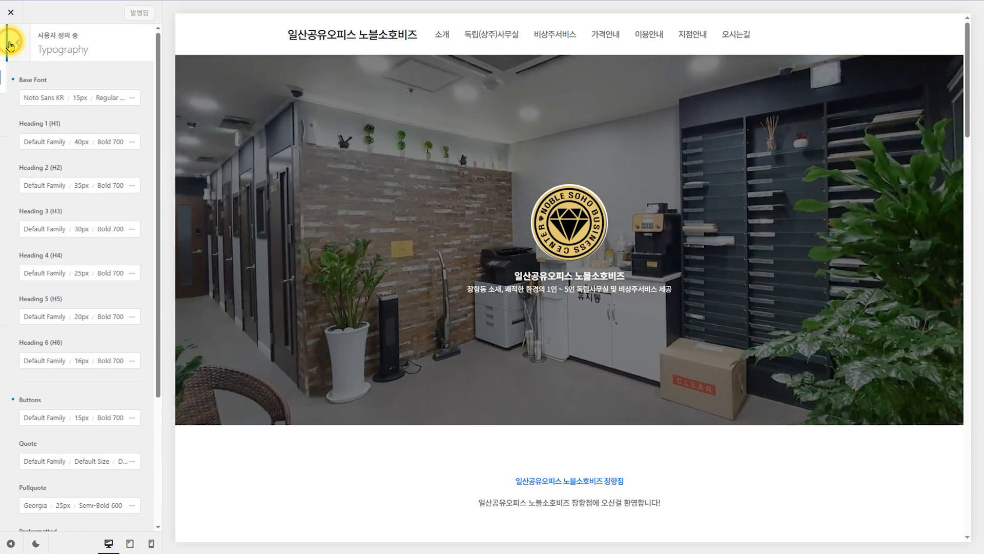
left_click(10, 46)
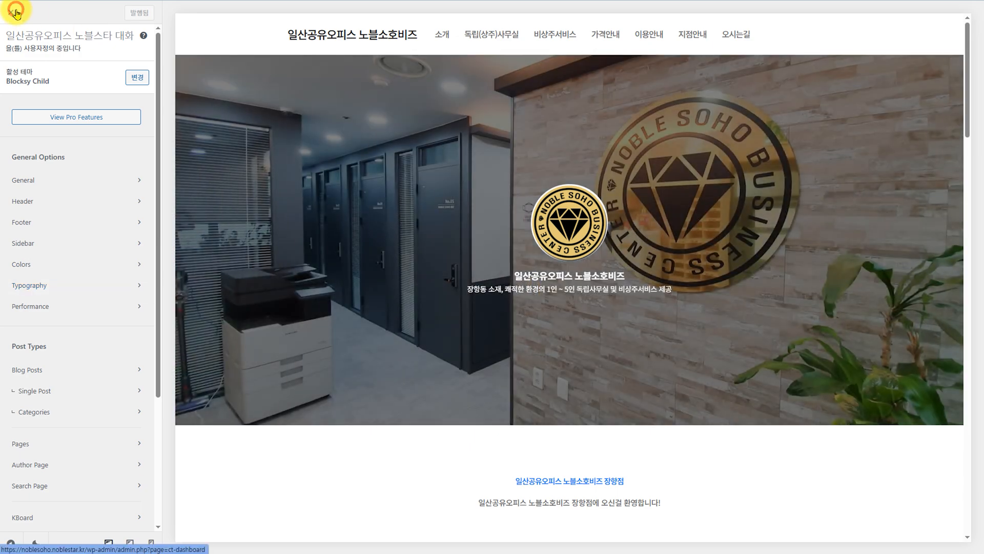
left_click(15, 12)
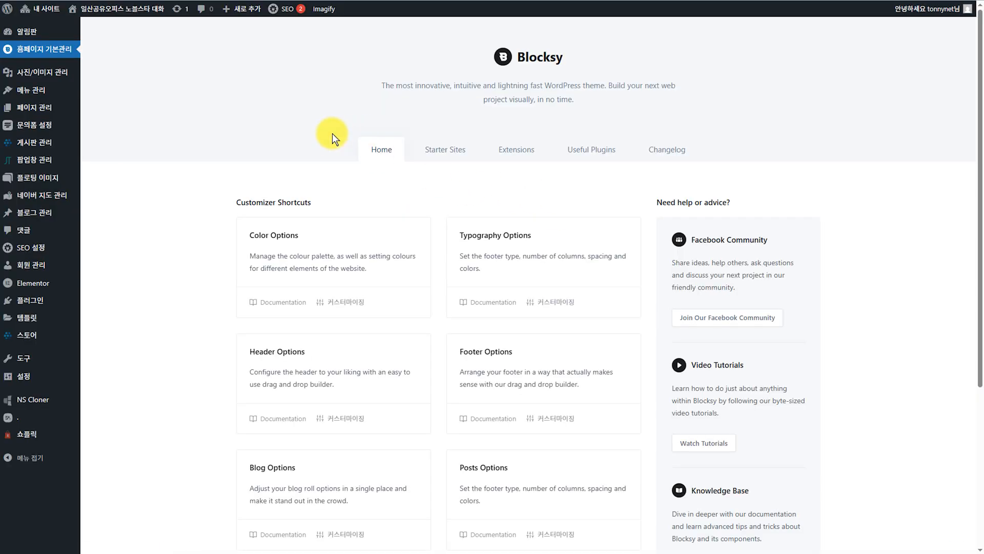
Step: Open the customizer for Color Options, look through the full list of customizer sections, and return to the Blocksy page
mouse_move(66, 79)
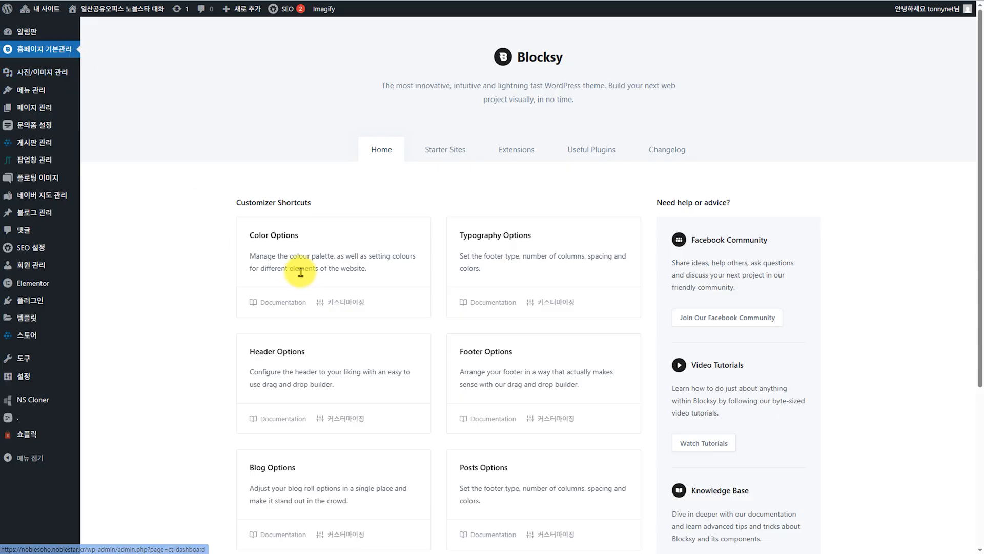
left_click(340, 301)
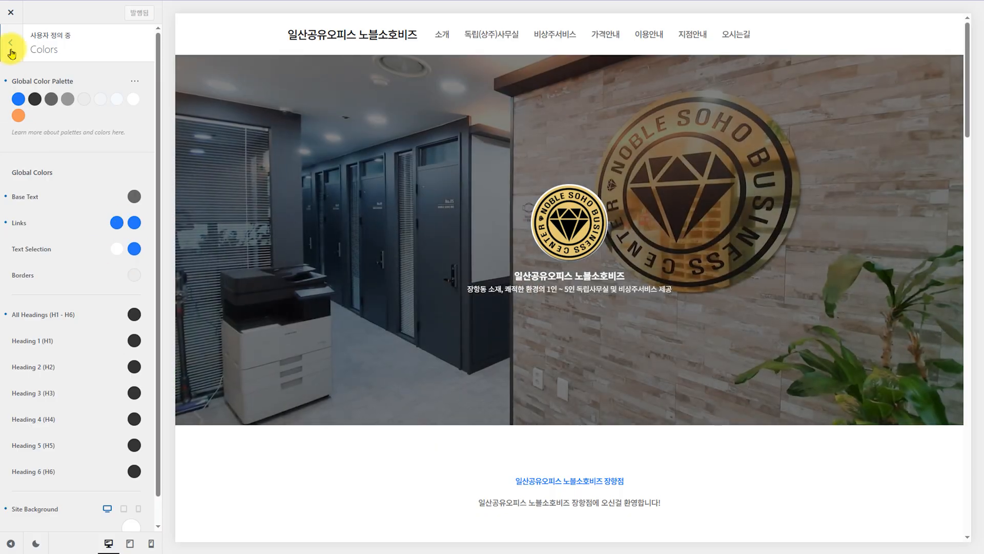
left_click(10, 46)
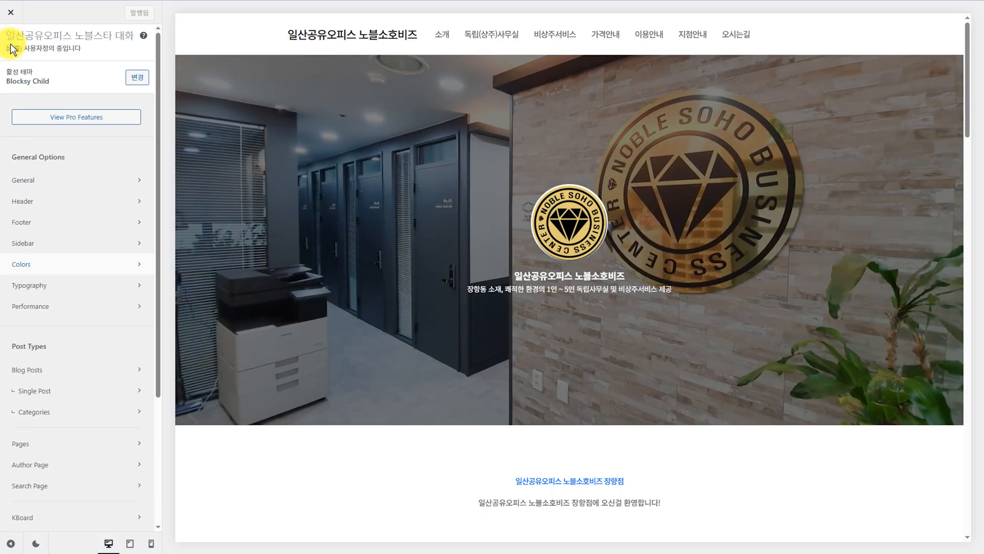
scroll(93, 244, "down", 4)
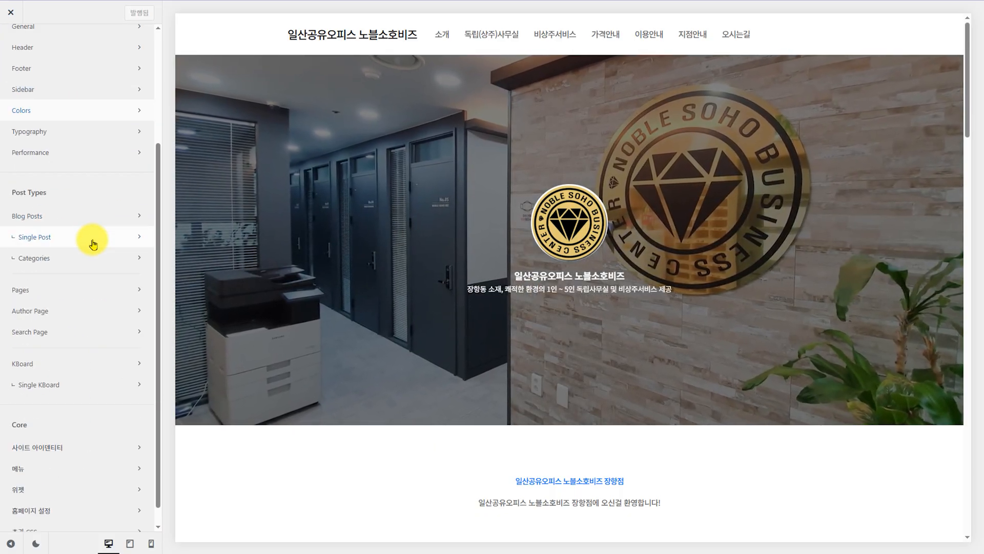
scroll(92, 244, "up", 4)
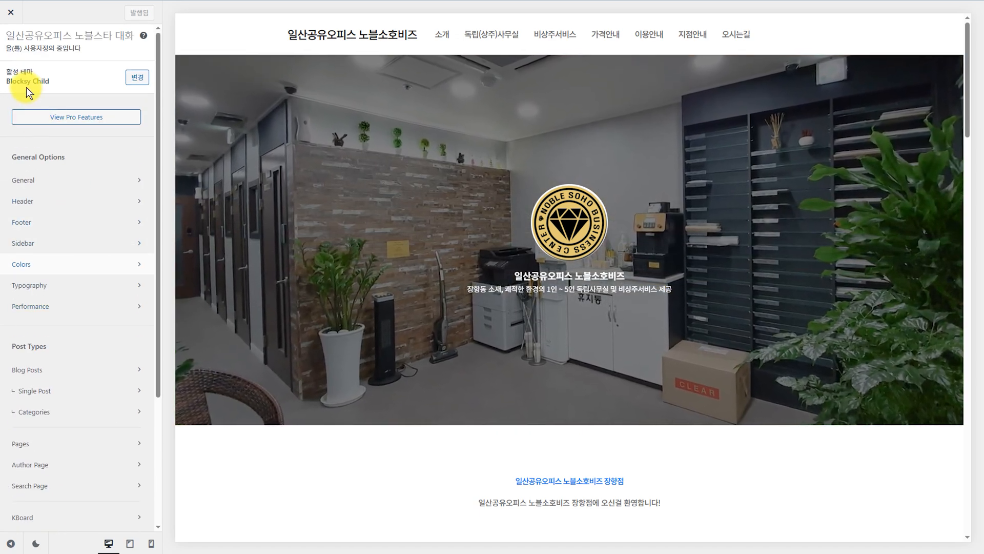
left_click(17, 13)
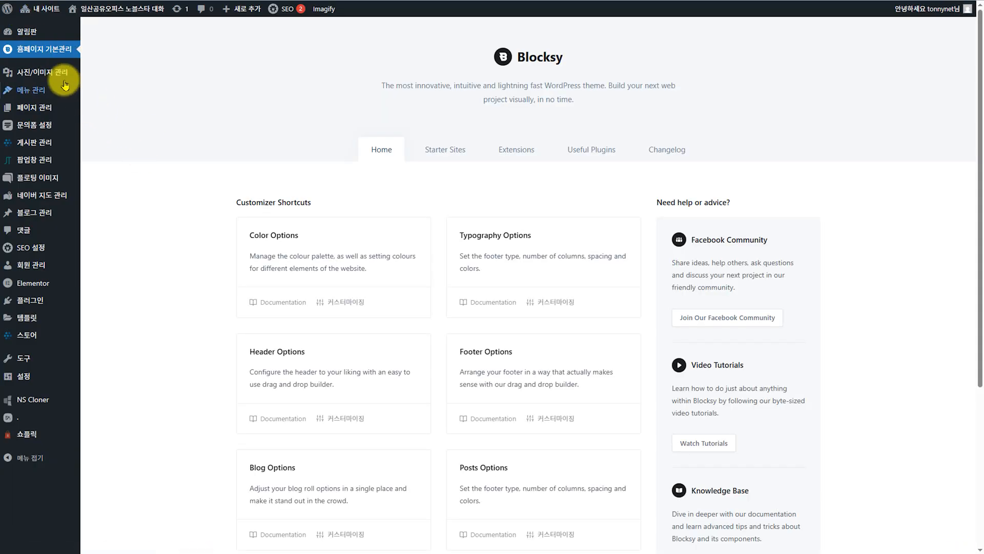
Step: Open the media library from 사진/이미지 관리 and dismiss the Imagify notice
mouse_move(47, 74)
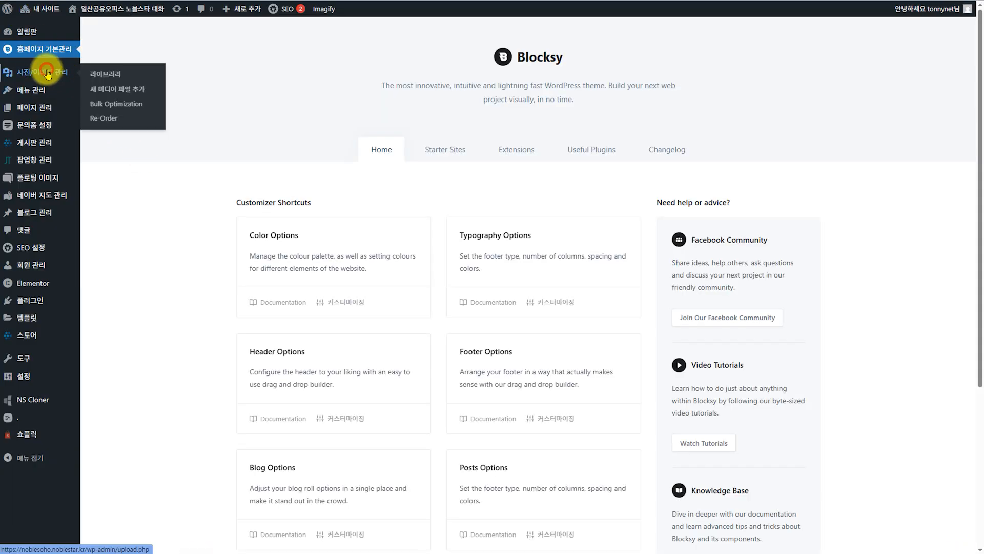
left_click(48, 74)
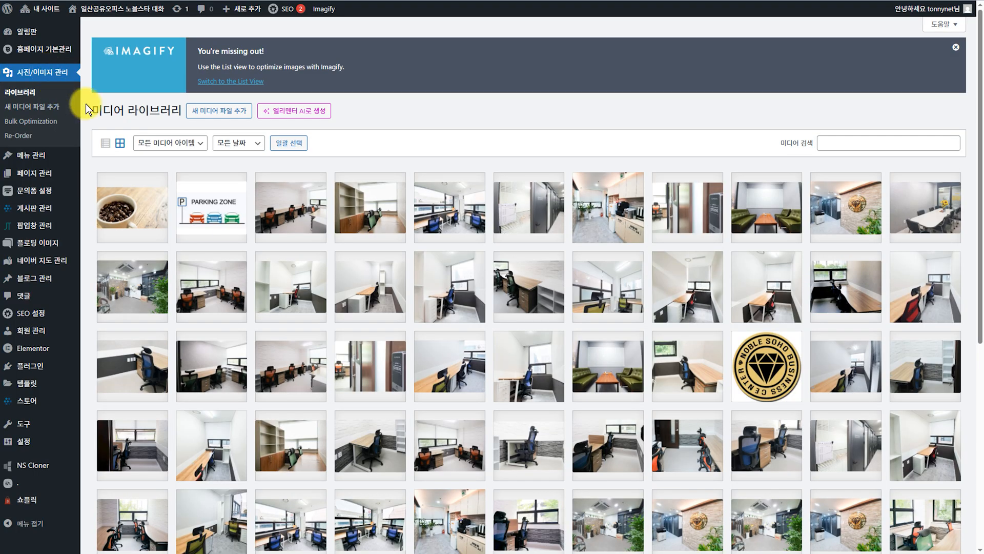
left_click(956, 48)
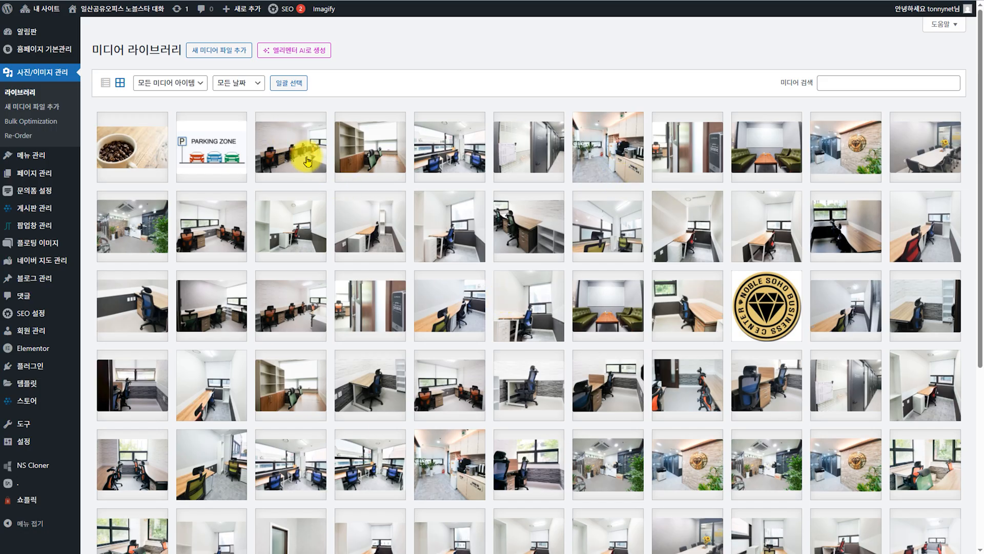
Step: Preview the 5인실 창가 photo's attachment details, close them, and look through the media library's image grid
left_click(307, 157)
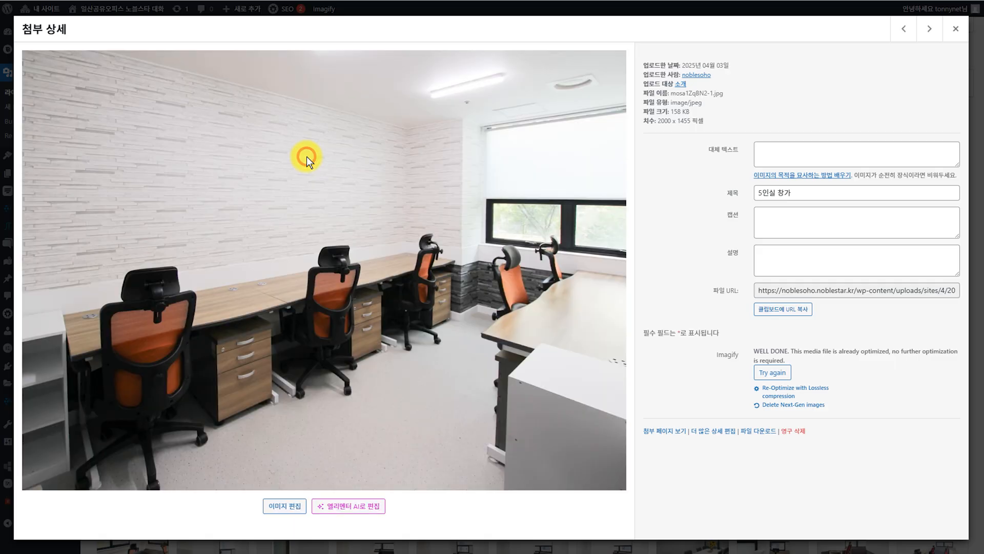
left_click(955, 29)
scroll(411, 315, "down", 3)
scroll(412, 323, "down", 2)
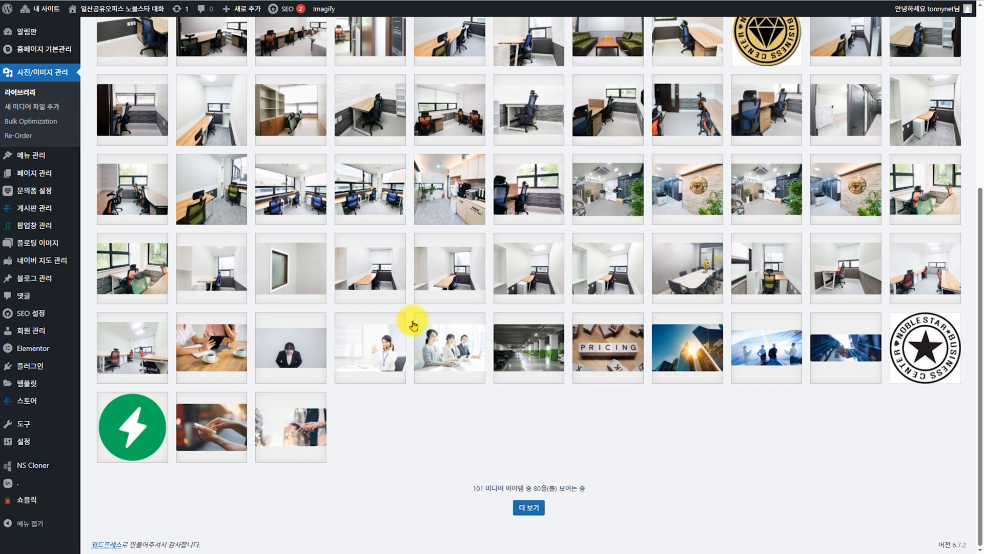
scroll(411, 315, "up", 5)
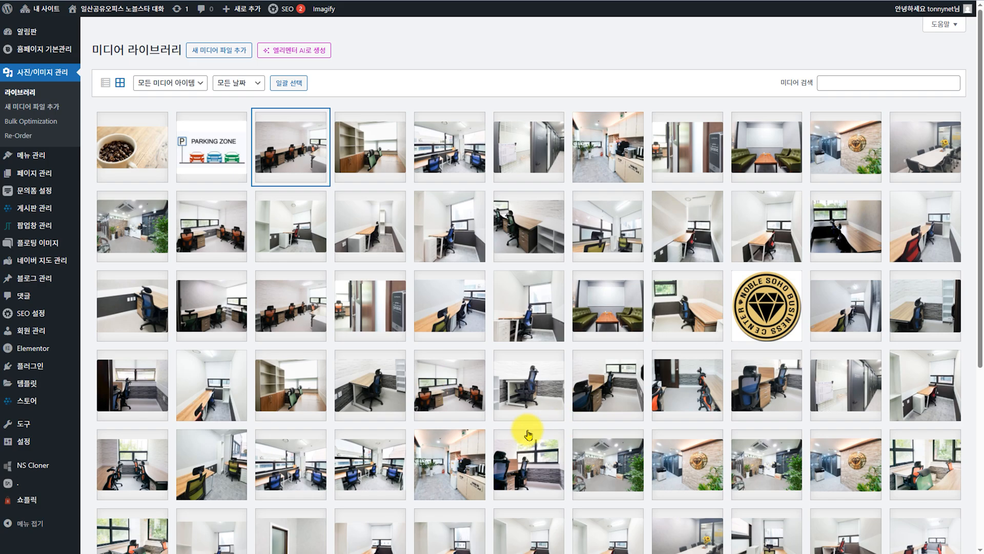
scroll(528, 434, "down", 3)
scroll(527, 429, "up", 4)
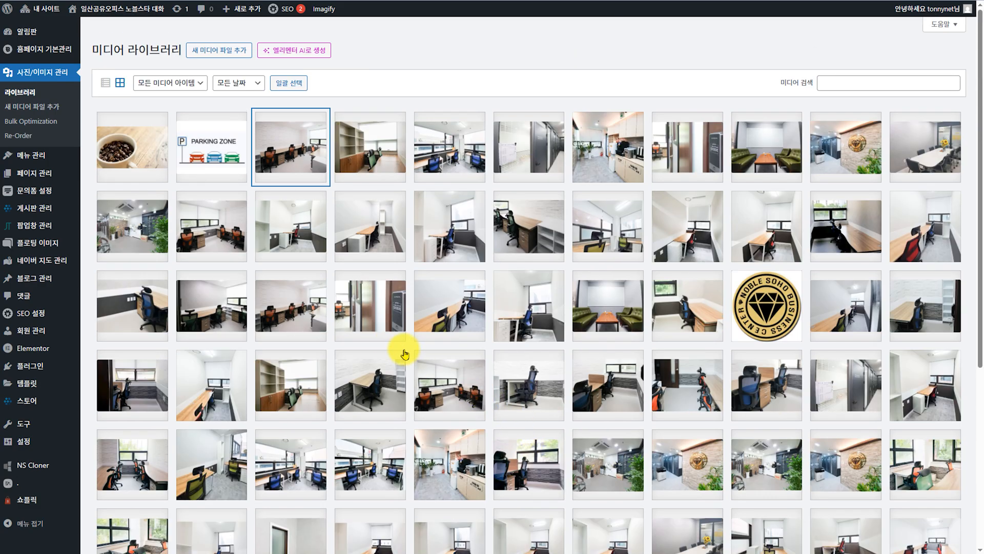
Step: Reopen the 5인실 창가 photo's attachment details and check its pixel dimensions and file size
left_click(289, 143)
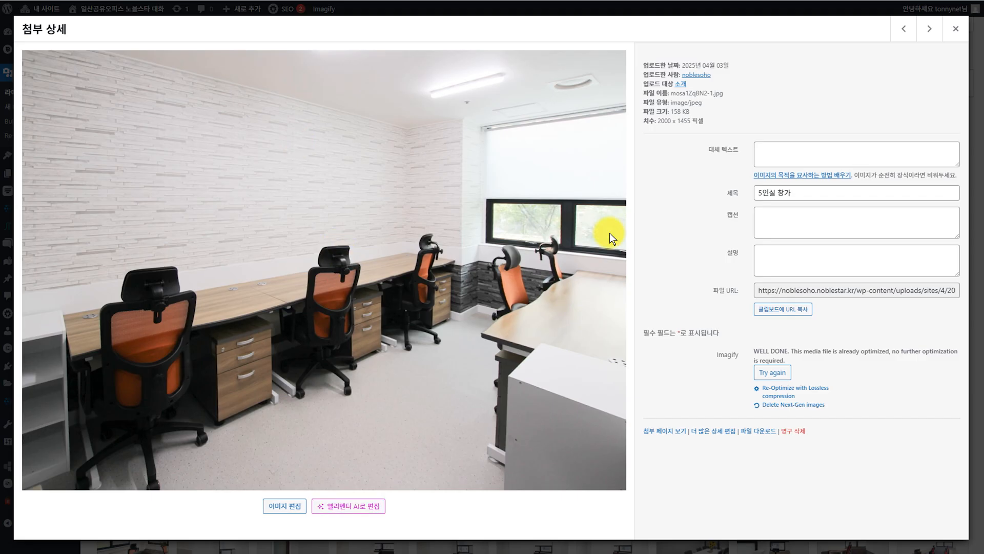
left_click_drag(715, 121, 649, 111)
left_click(763, 112)
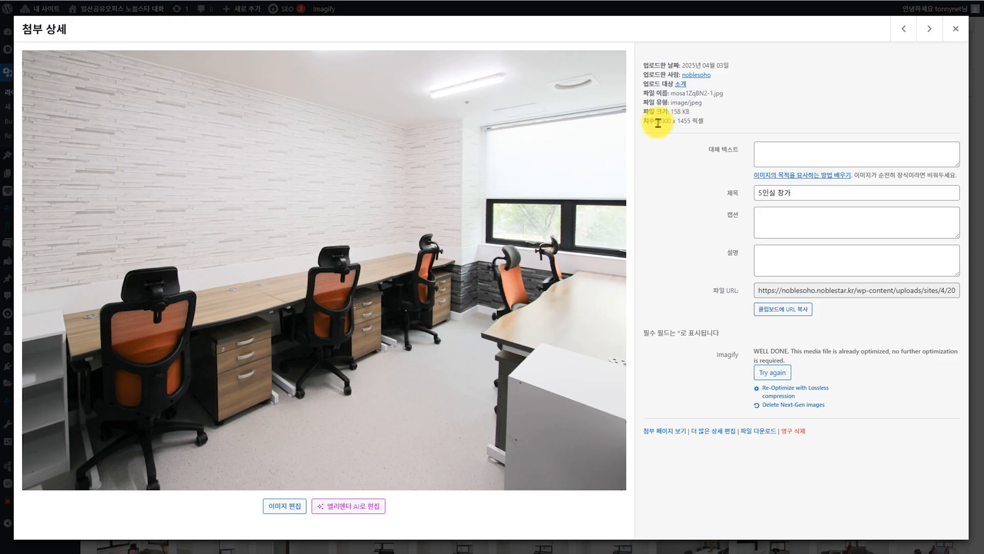
left_click_drag(658, 123, 671, 123)
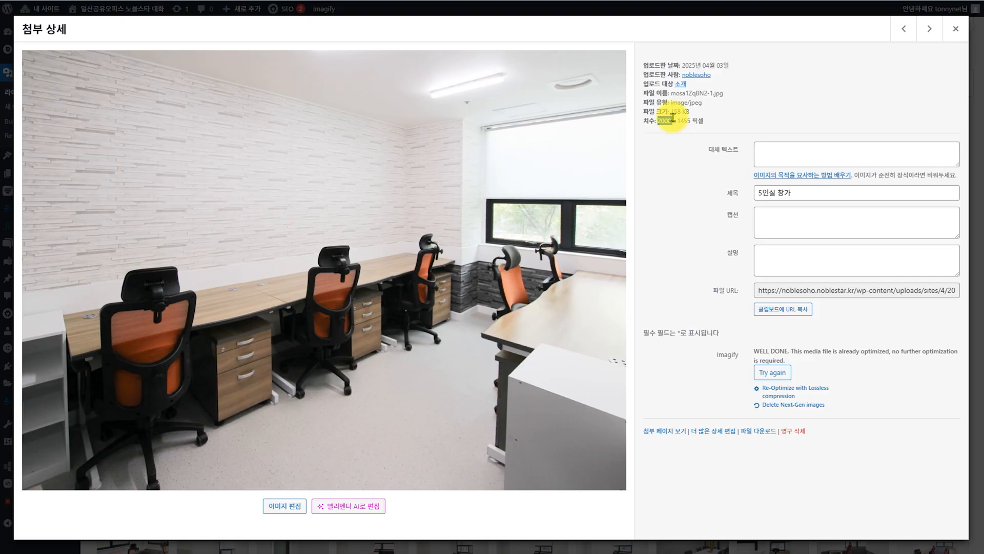
left_click_drag(670, 111, 690, 117)
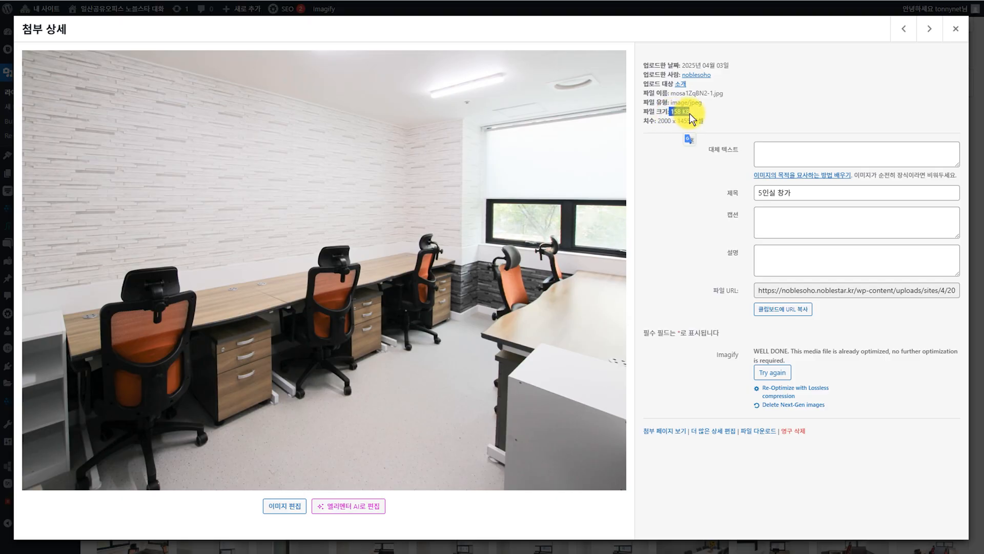
left_click(676, 182)
Step: Advance two images to 3인실(창가), check its pixel width and file size, and close the attachment details
left_click(927, 30)
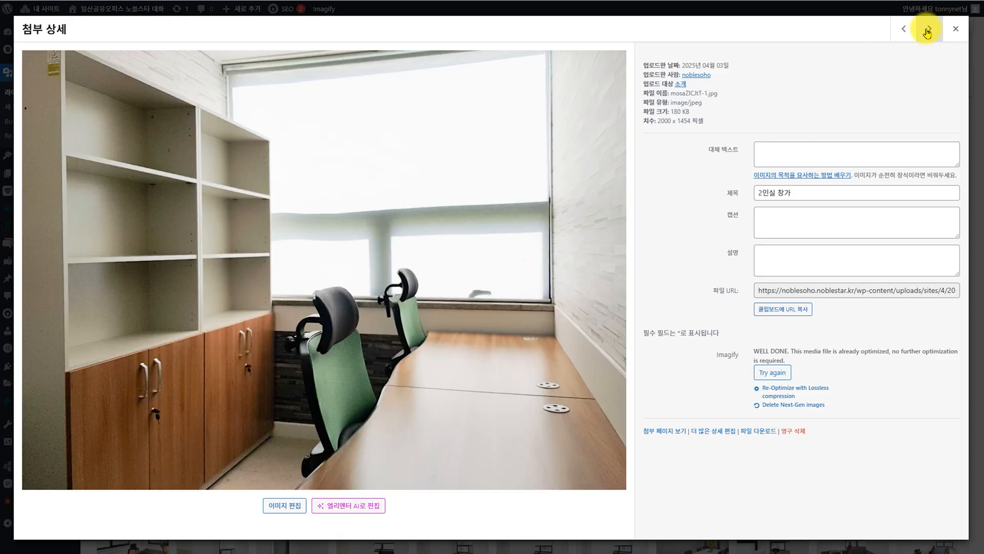
left_click(928, 30)
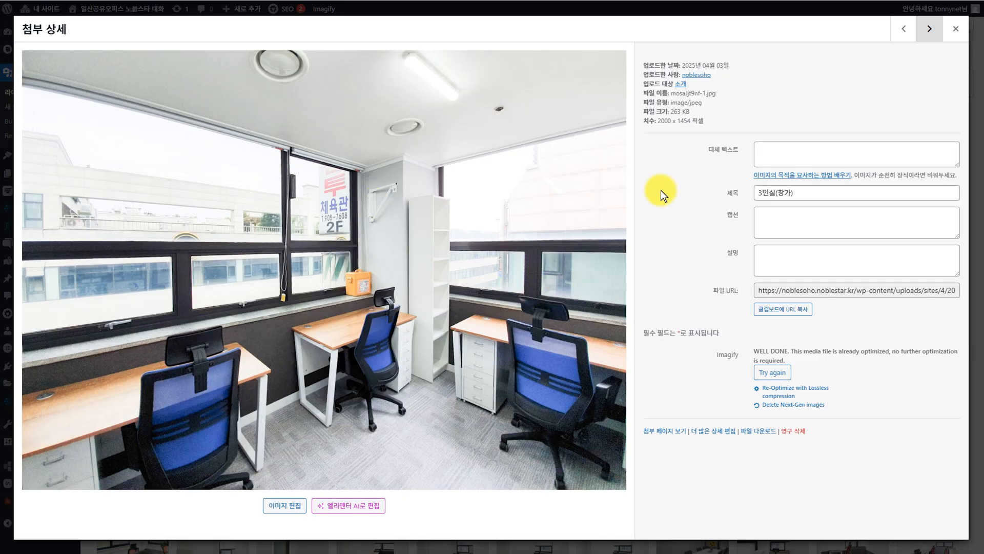
double_click(662, 120)
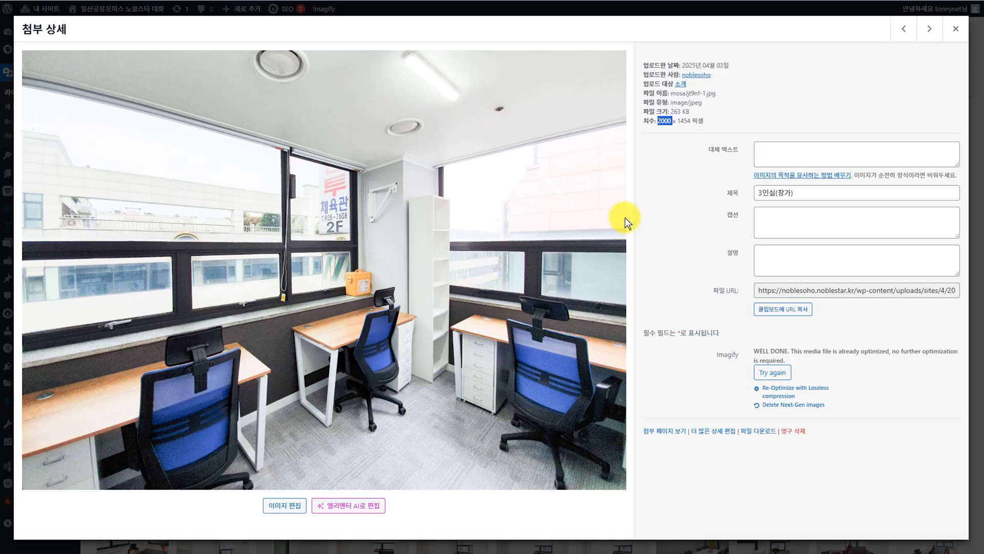
left_click(676, 114)
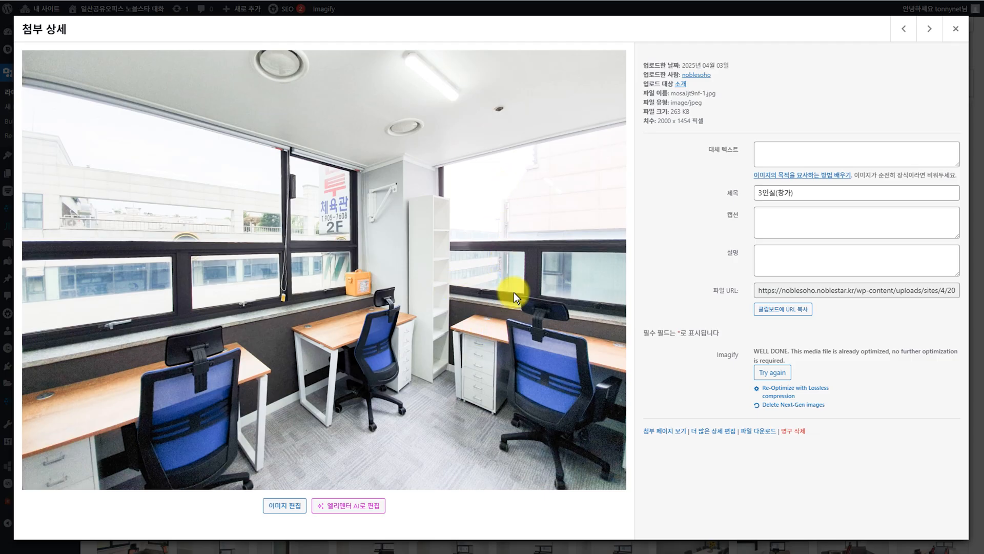
left_click(955, 30)
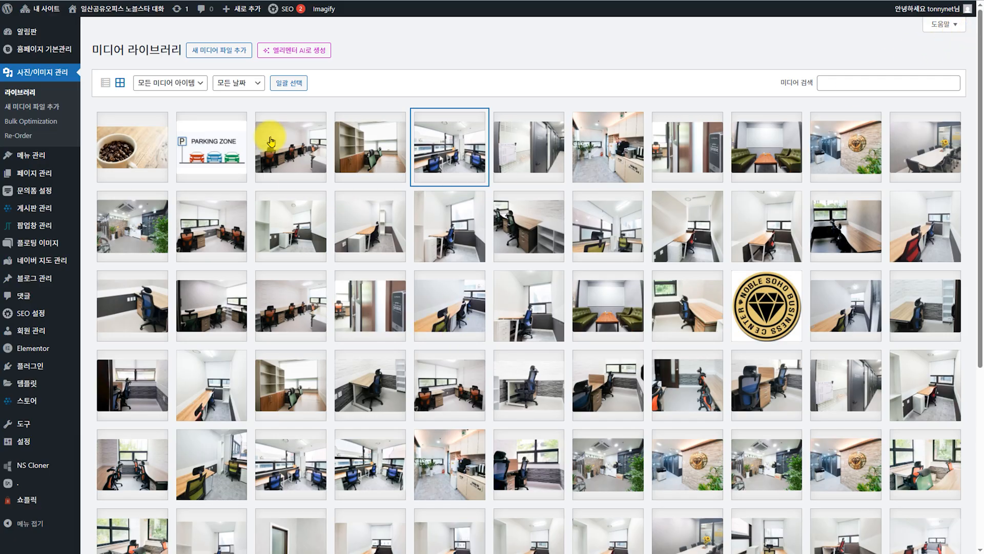
Step: Open the media upload area and upload 모두-공동편집추가.jpg from the 다운다운 folder
left_click(204, 50)
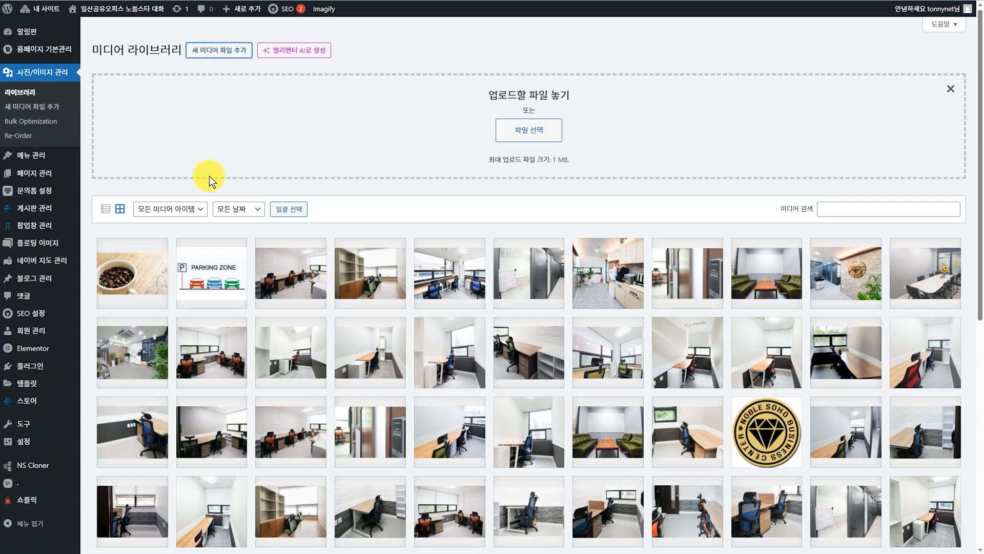
left_click(533, 131)
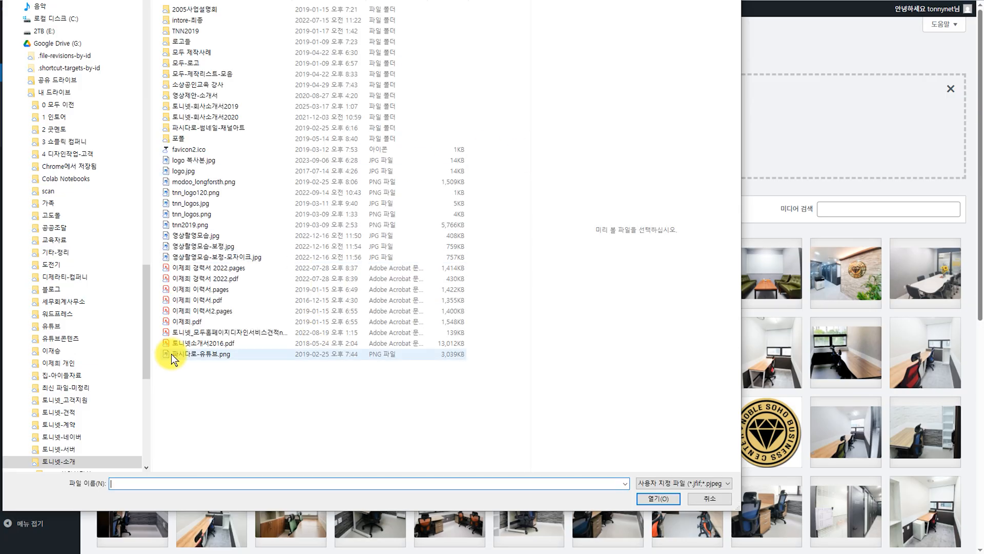
left_click(724, 499)
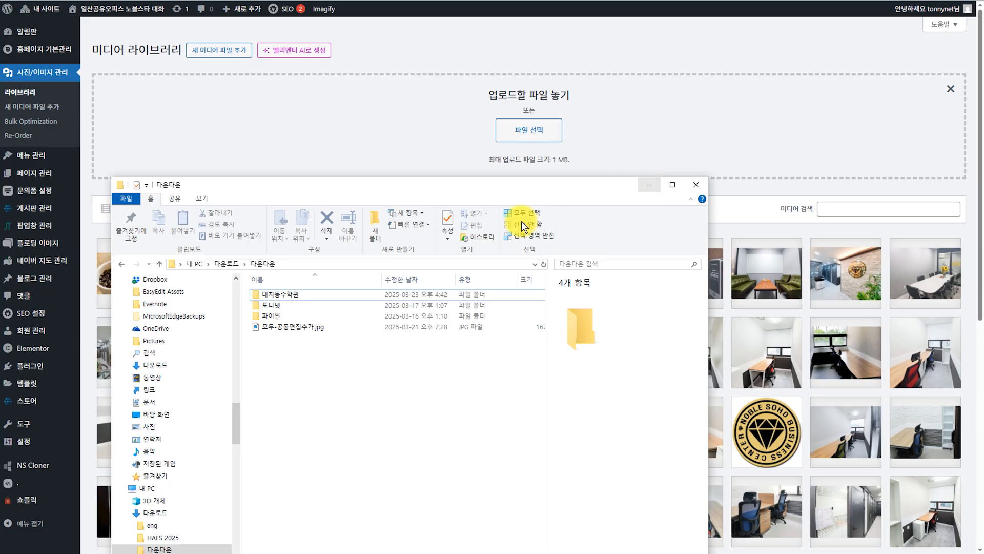
left_click_drag(307, 328, 479, 149)
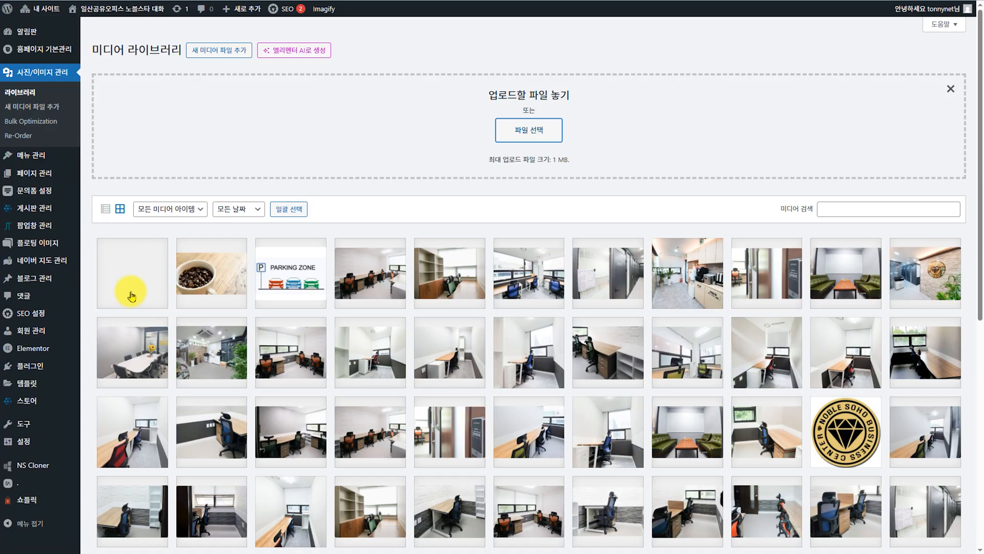
Step: Open the attachment details of the uploaded 모두-공동편집추가 image and permanently delete it
left_click(132, 295)
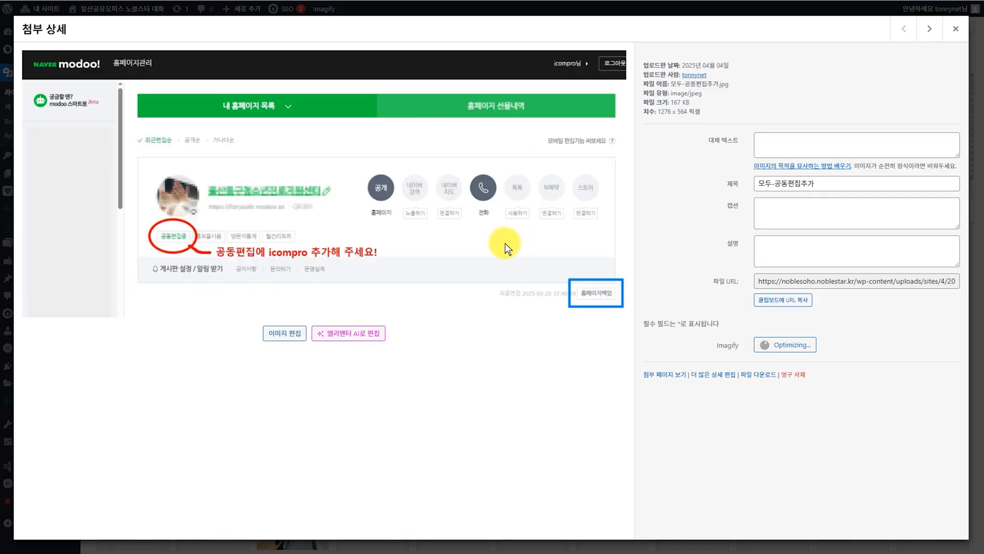
left_click(794, 374)
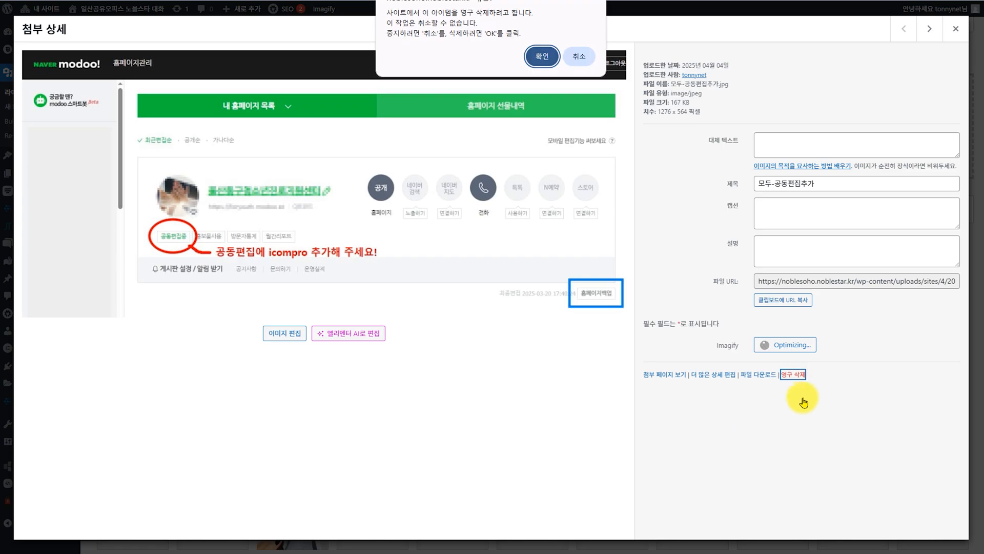
left_click(542, 56)
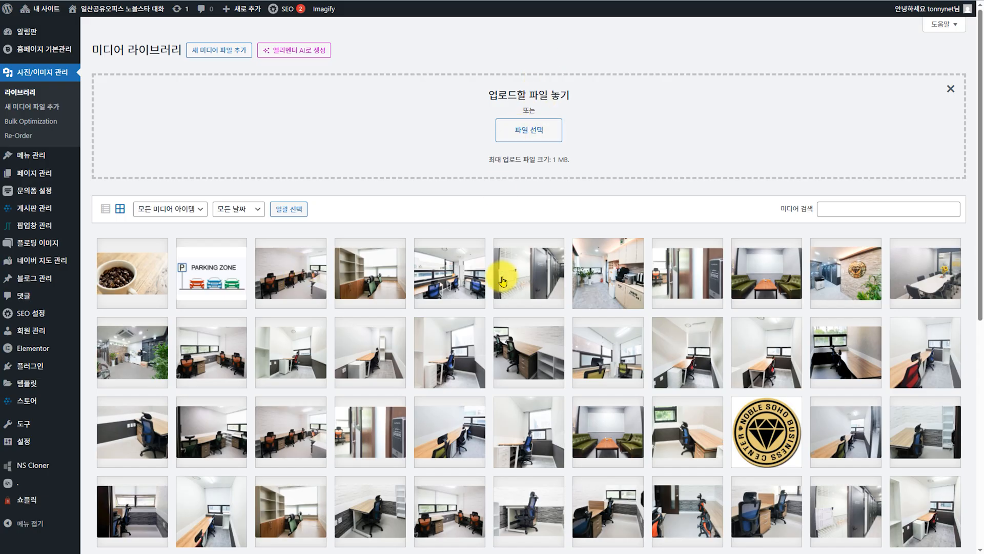
Step: Bulk-select five images starting with the Parking Zone picture, and cancel the selection without deleting them
left_click(288, 209)
left_click(239, 295)
left_click(290, 282)
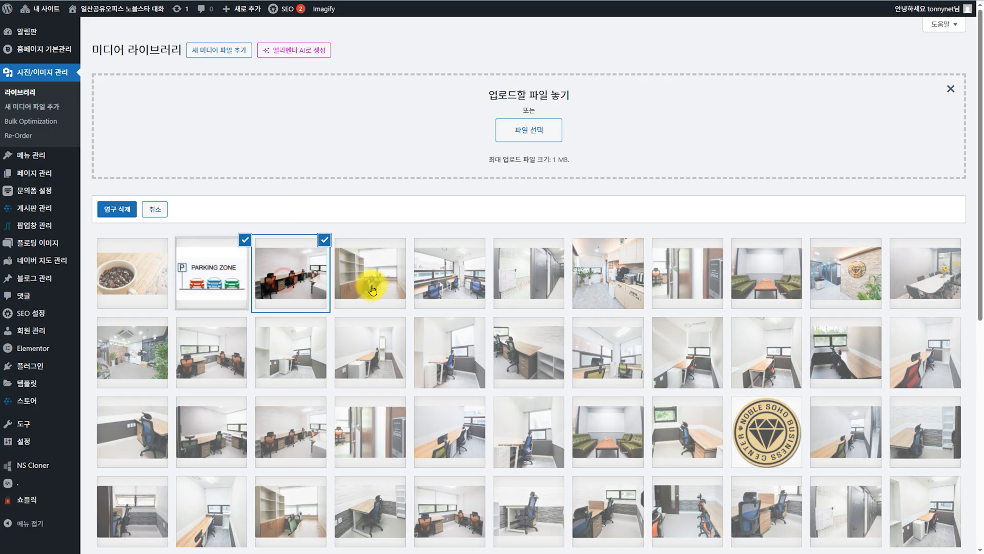
left_click(370, 283)
left_click(450, 282)
left_click(528, 280)
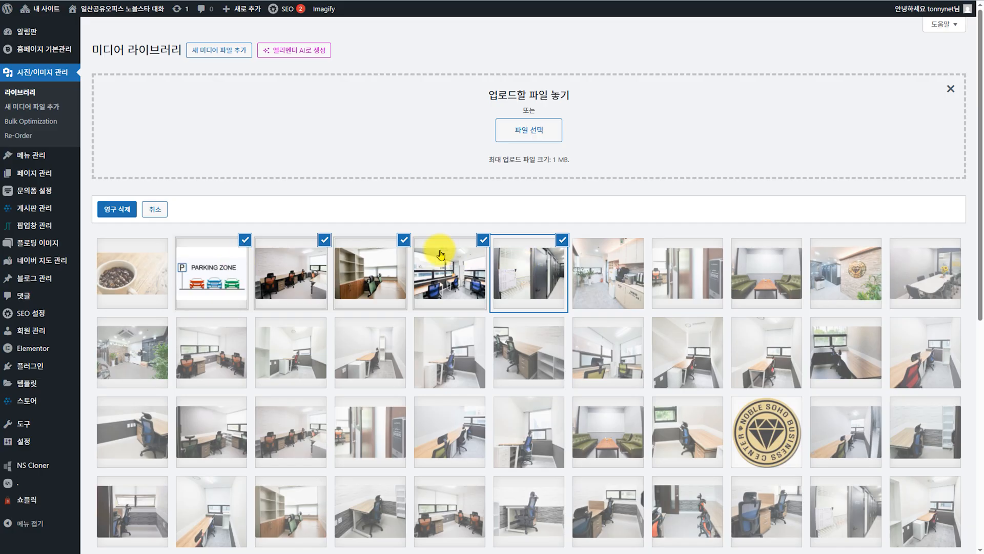
left_click(155, 209)
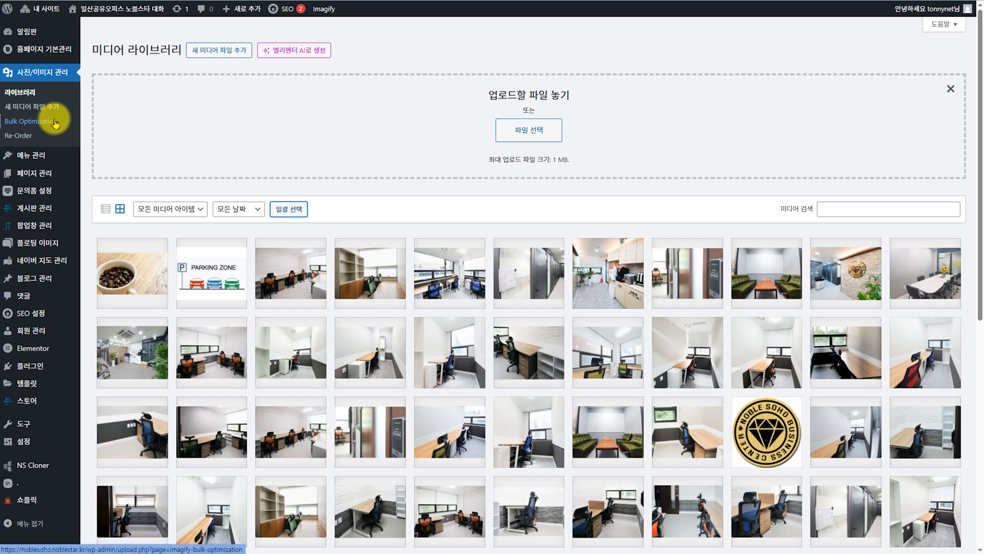
Step: Leave the media library and open the Main Menu editor under 메뉴 관리
mouse_move(49, 153)
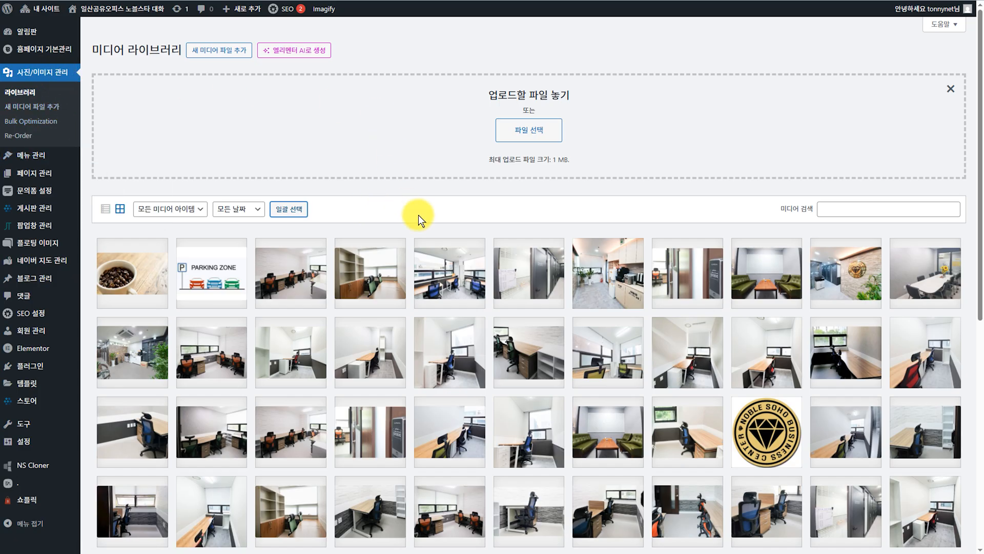
left_click_drag(94, 49, 182, 52)
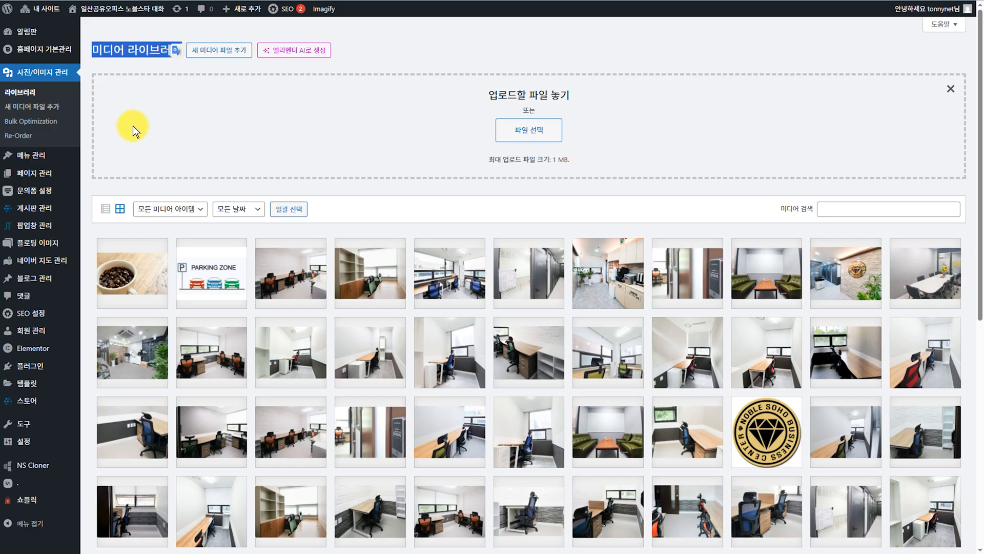
mouse_move(29, 154)
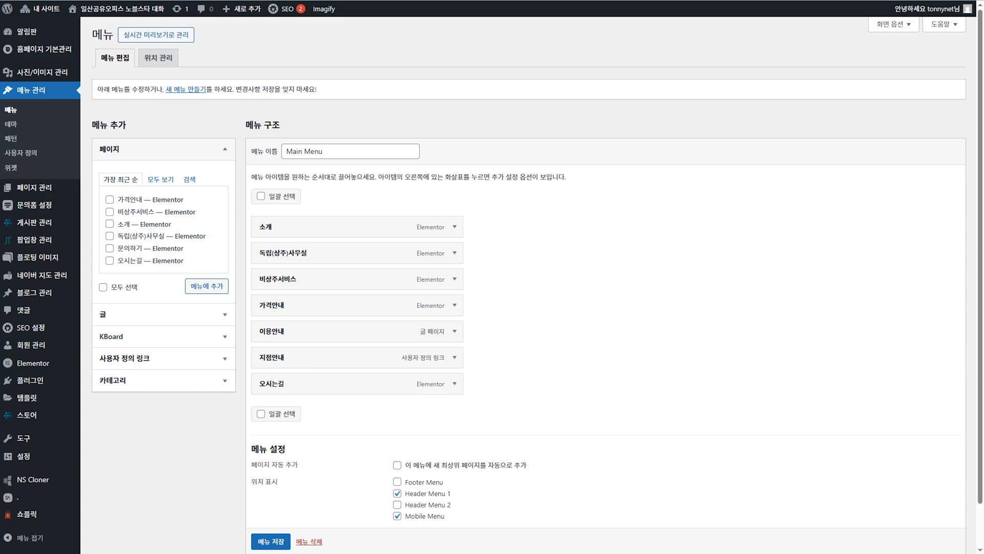
left_click(266, 1)
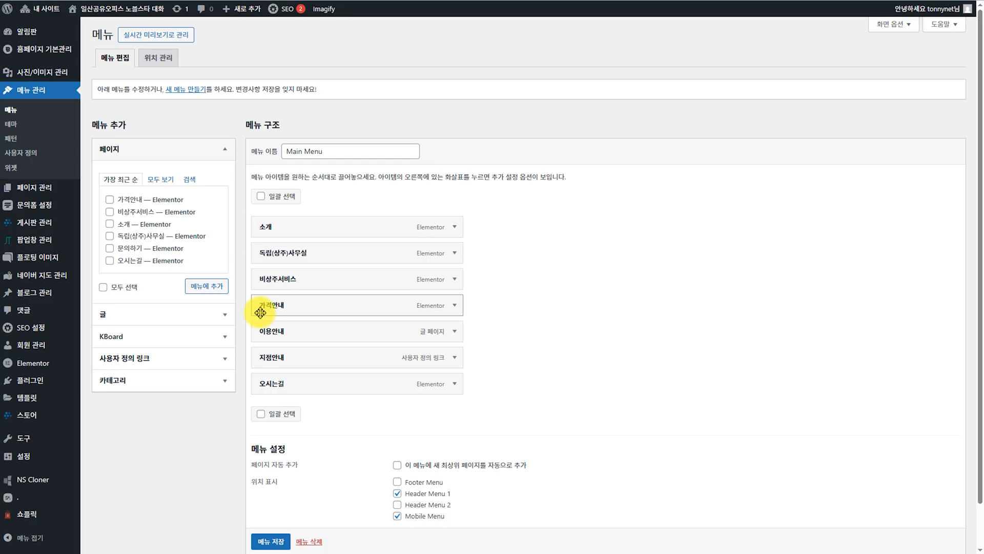
Step: Move 지점안내 below 오시는길 in the Main Menu structure and save the menu
left_click_drag(294, 353, 296, 385)
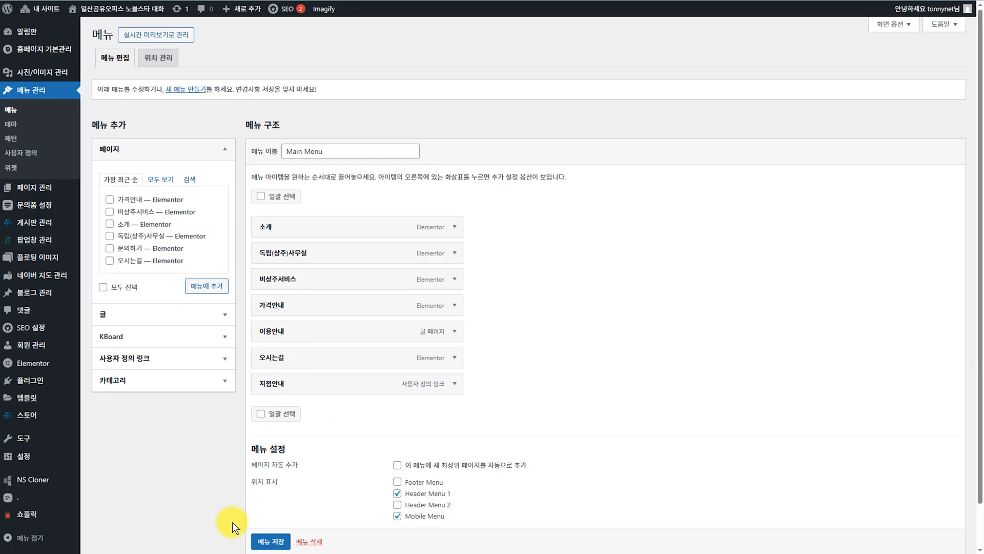
scroll(259, 530, "down", 1)
left_click(265, 519)
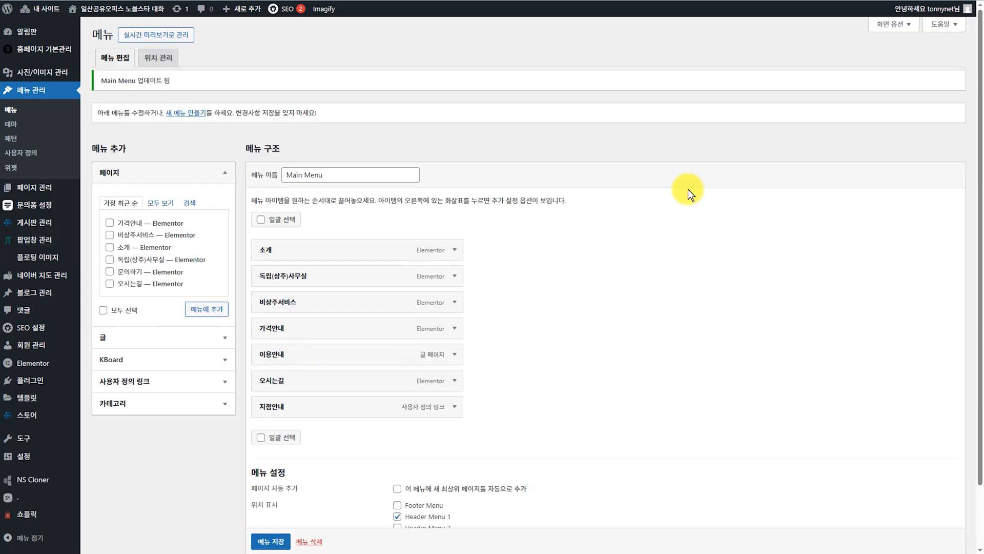
Step: Open the live site in a new tab to check the reordered header menu, and return to the menu editor
mouse_move(102, 9)
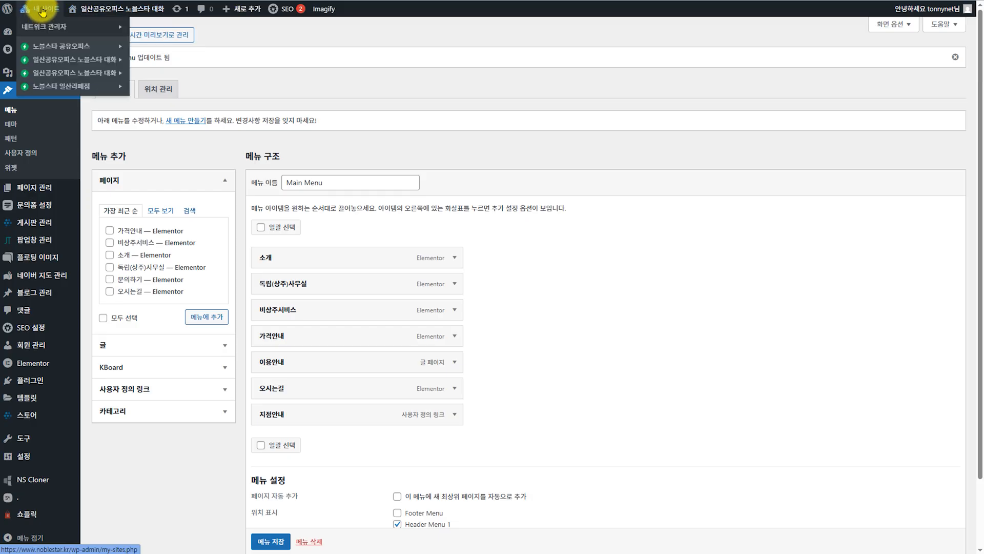
right_click(96, 25)
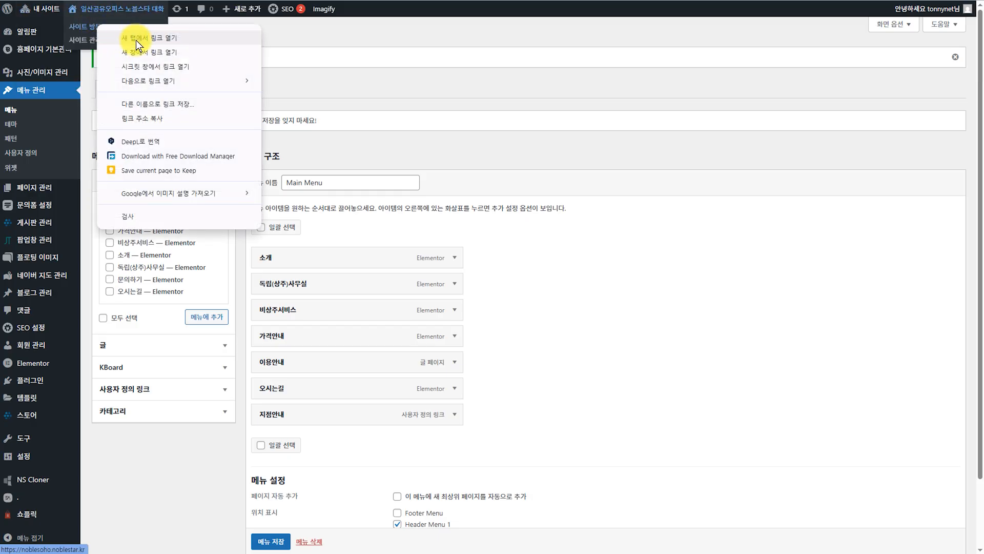
left_click(340, 50)
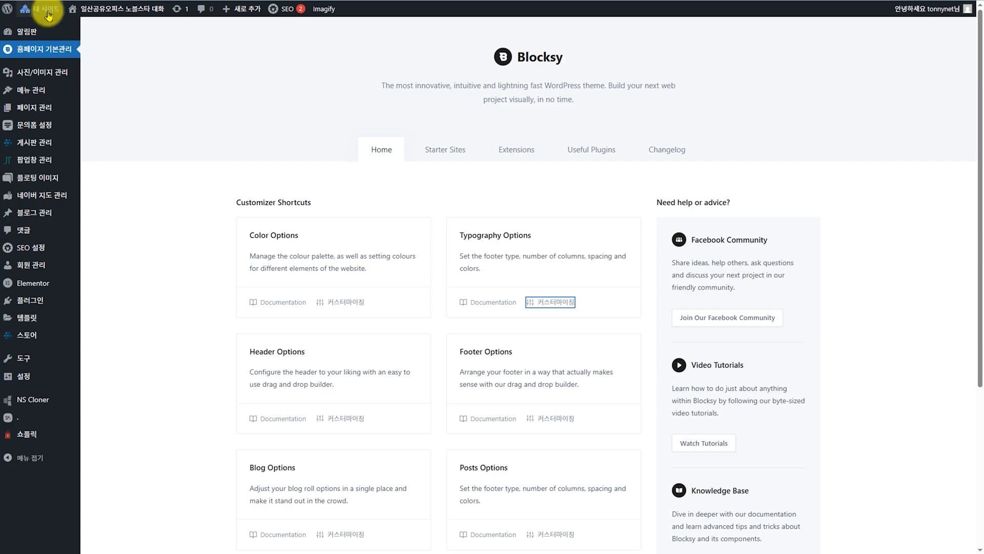
mouse_move(131, 13)
right_click(95, 29)
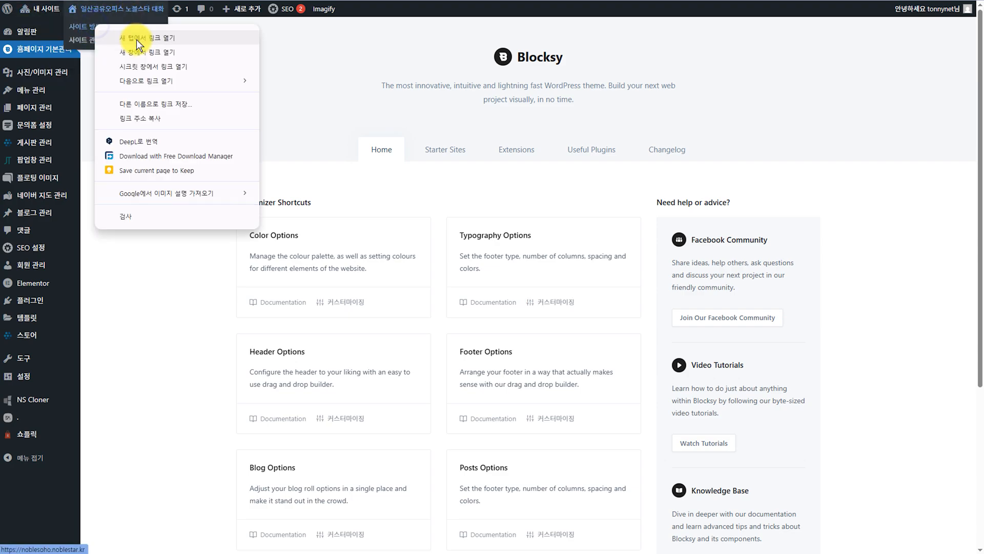
left_click(123, 38)
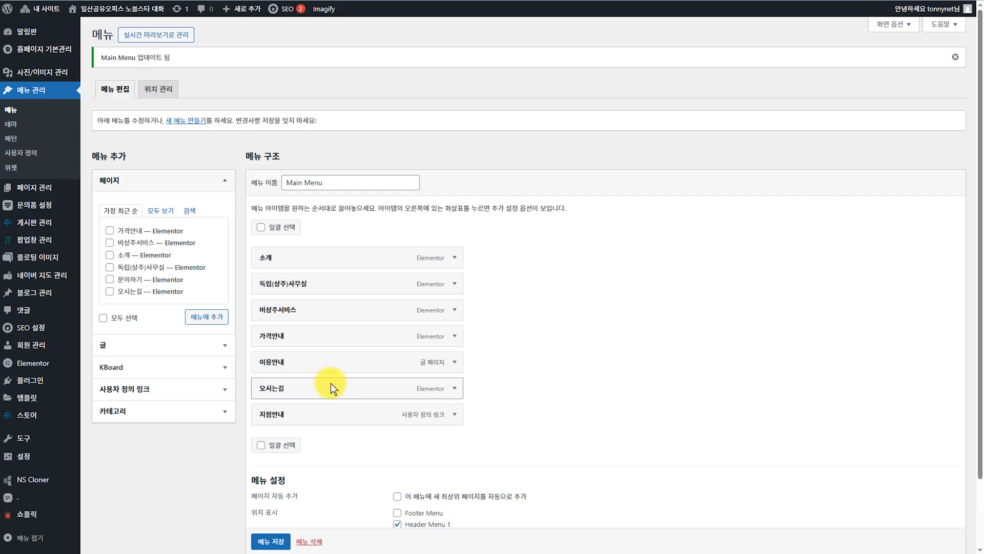
Step: Nest 지점안내 under 이용안내 in the Main Menu, save the menu, and check the submenu on the live site
left_click_drag(330, 388, 316, 372)
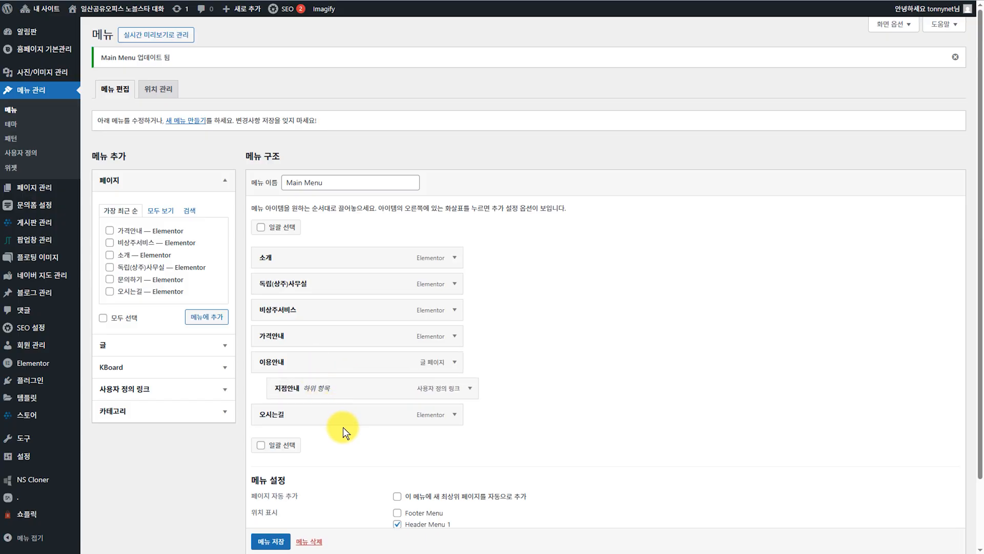
left_click(271, 541)
left_click(246, 1)
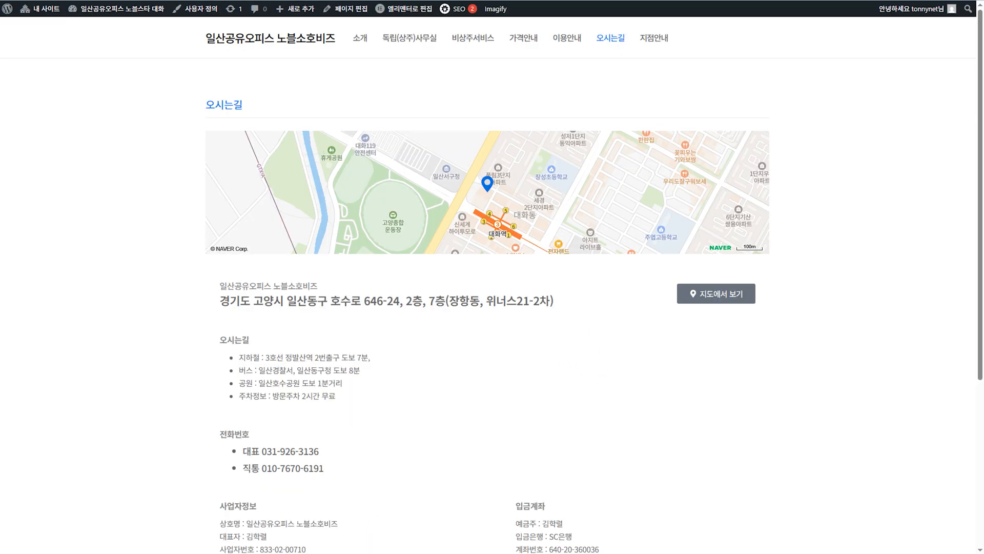
left_click(246, 37)
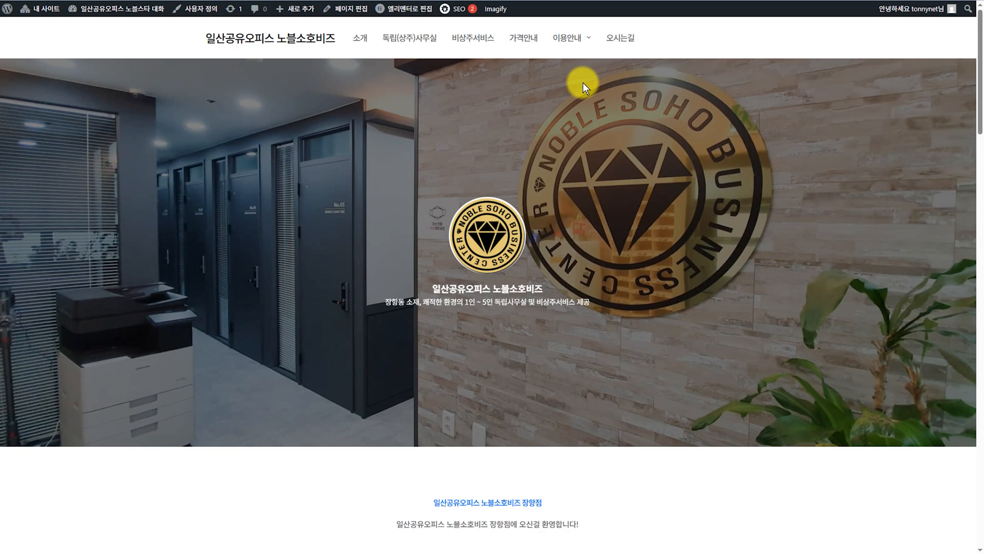
mouse_move(574, 42)
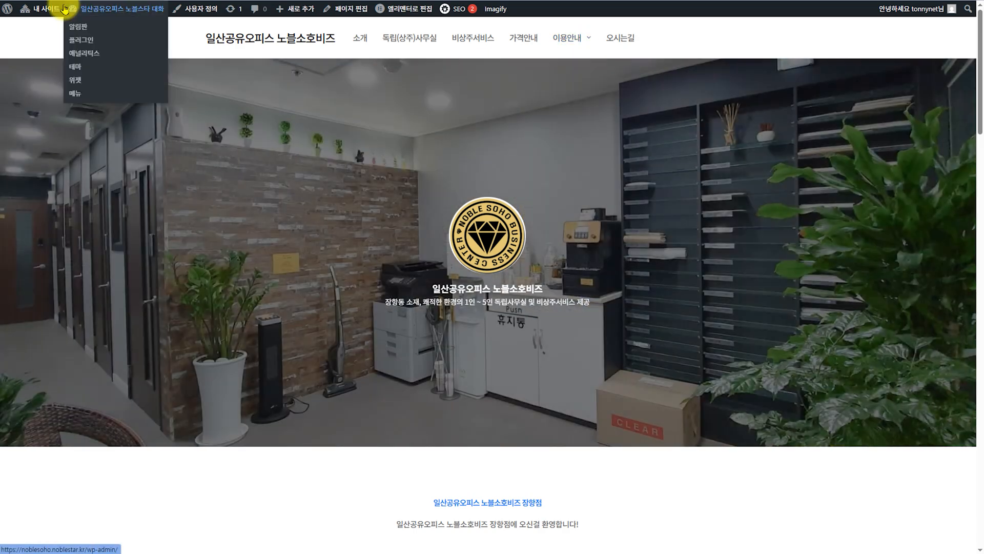
left_click(69, 8)
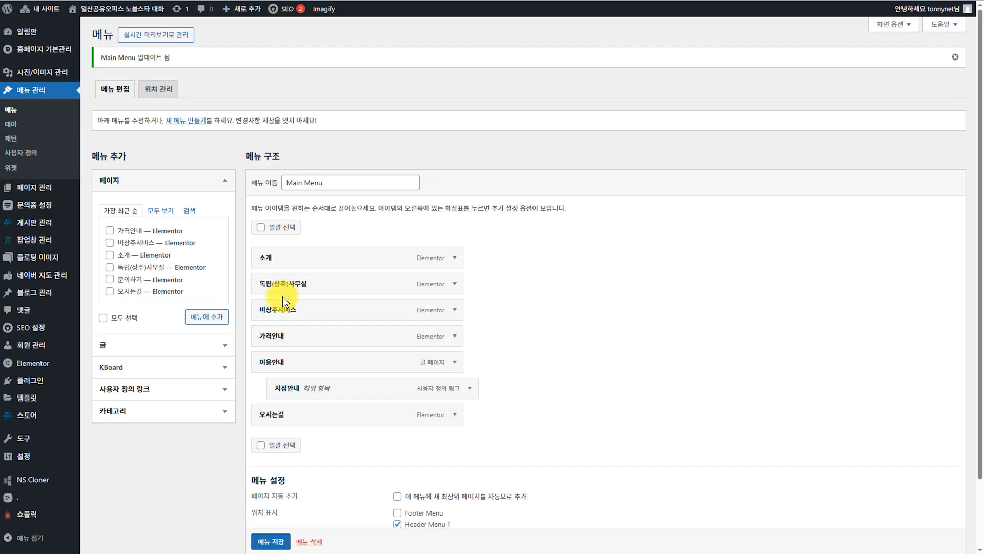
Step: Move 지점안내 out to a top-level item between 이용안내 and 오시는길, save the menu, and glance at the live site
left_click_drag(301, 340, 282, 380)
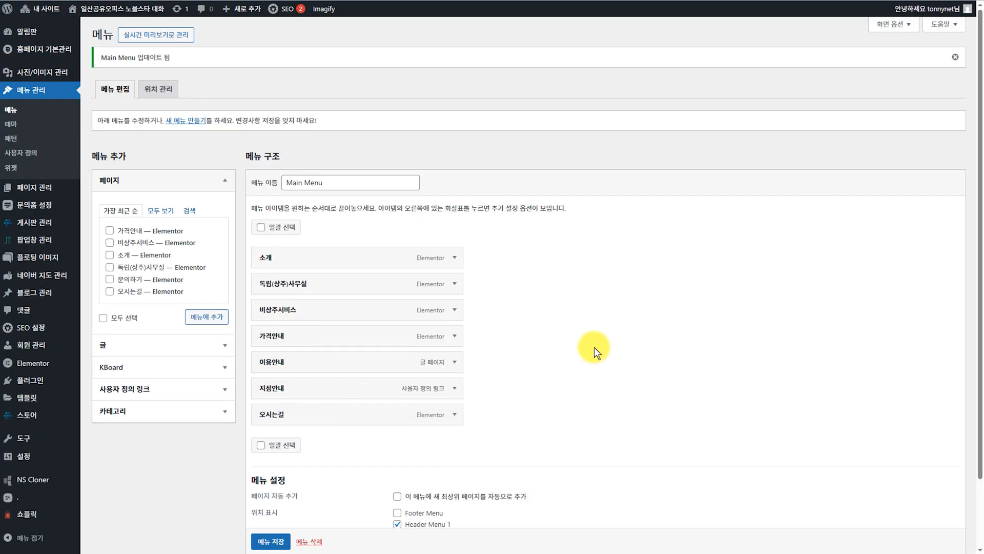
left_click(254, 537)
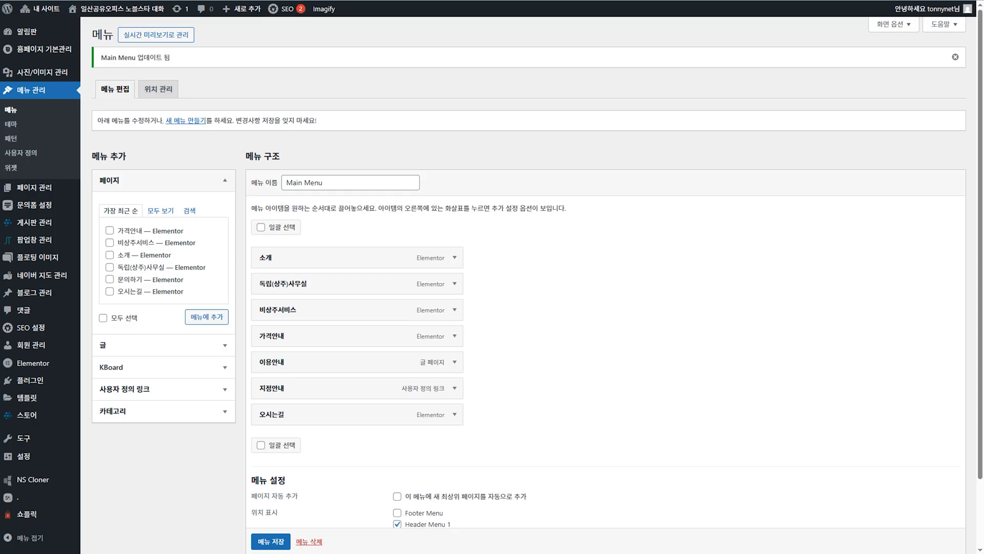
left_click(308, 0)
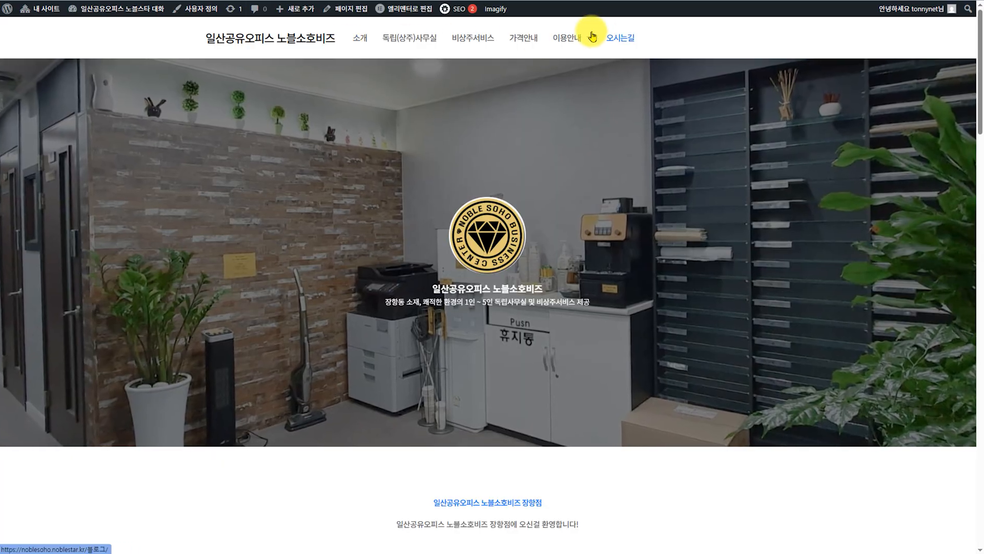
left_click(215, 0)
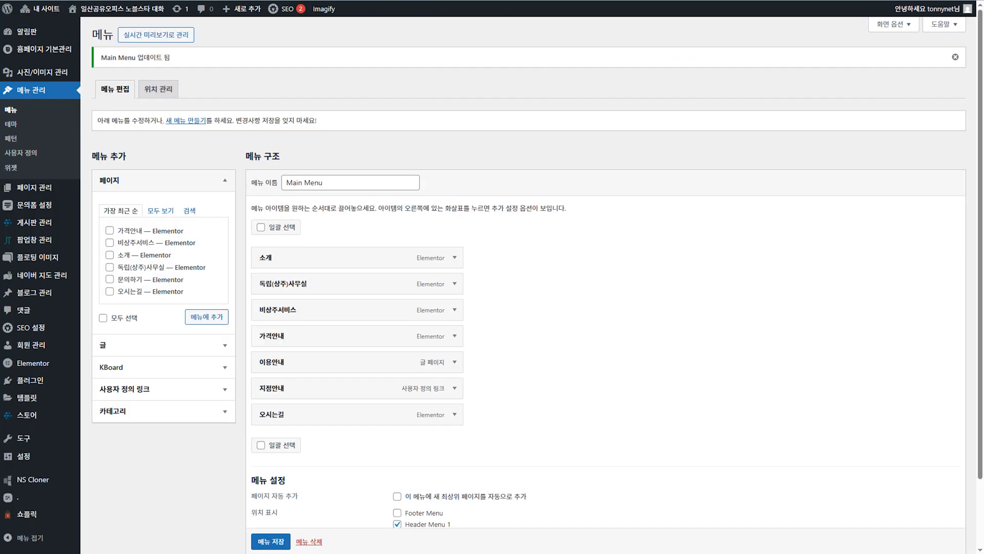
Step: Change the navigation label of the 소개 menu item to 회사소개 and save the Main Menu
left_click(160, 211)
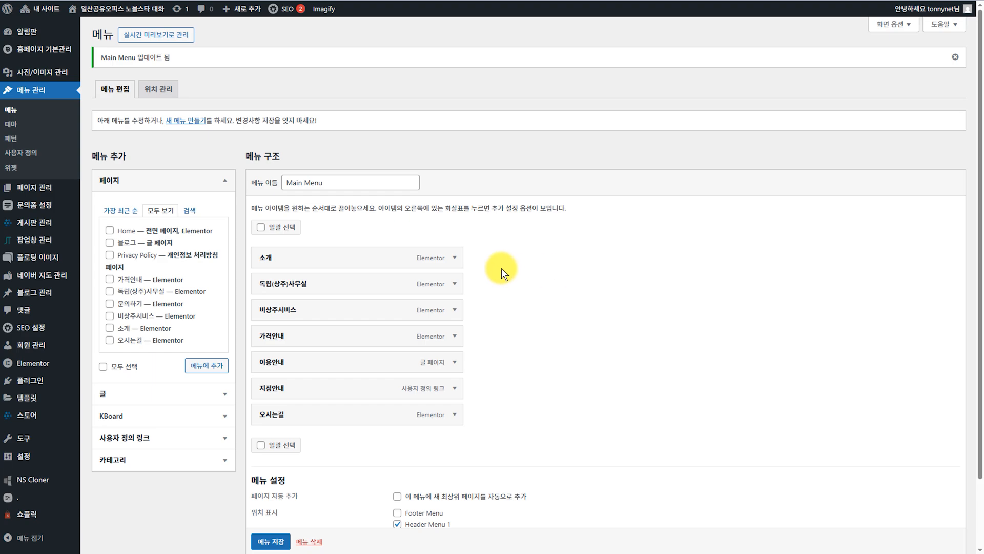
left_click(454, 258)
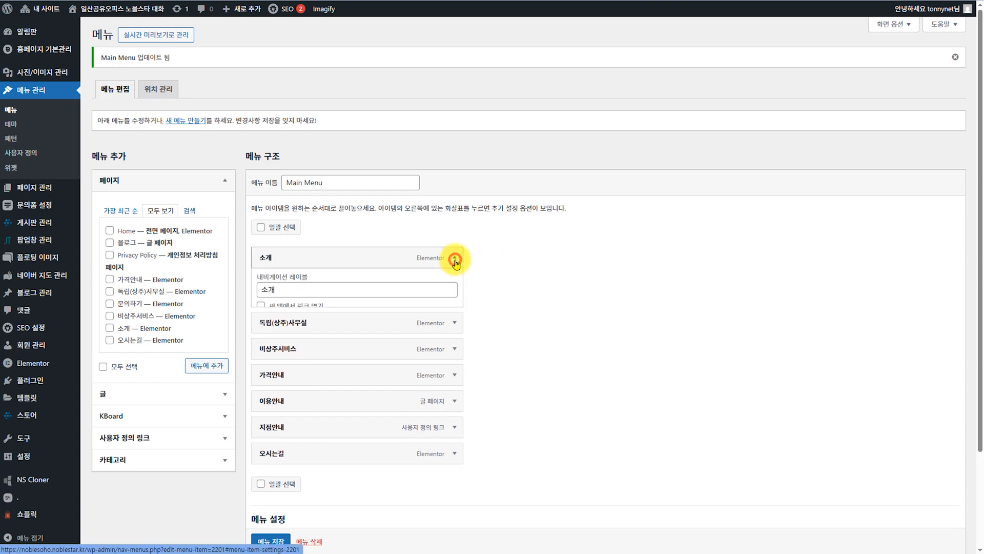
left_click(260, 294)
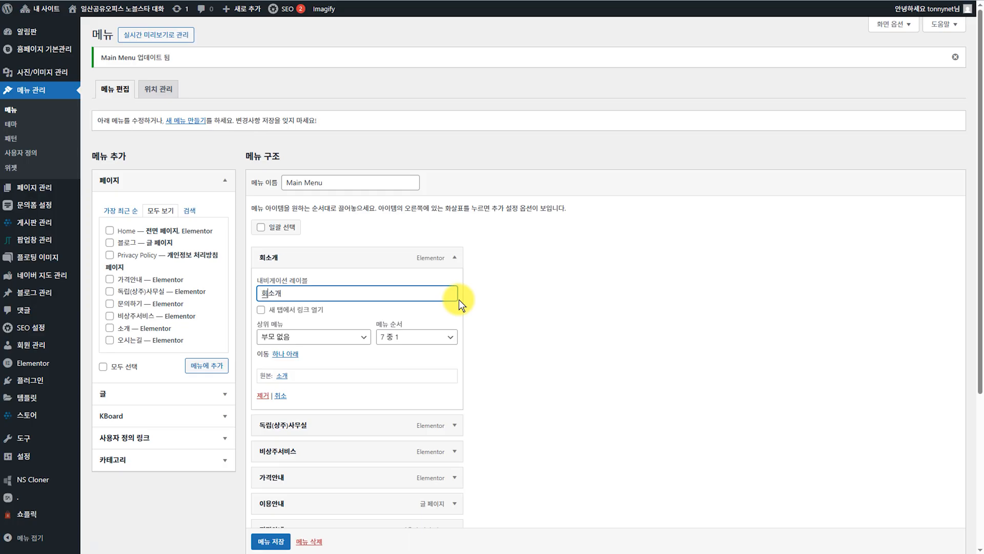
left_click(452, 258)
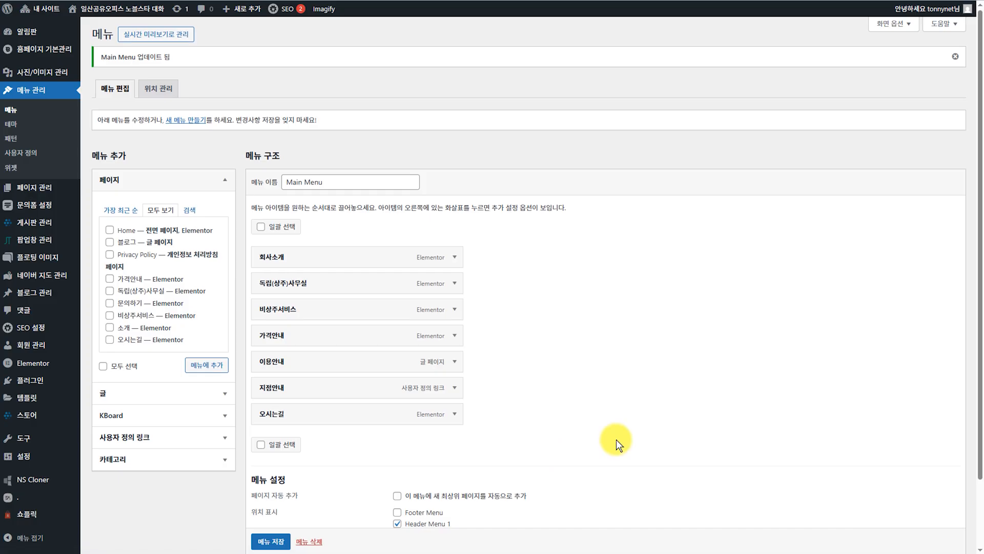
scroll(622, 439, "down", 2)
left_click(273, 497)
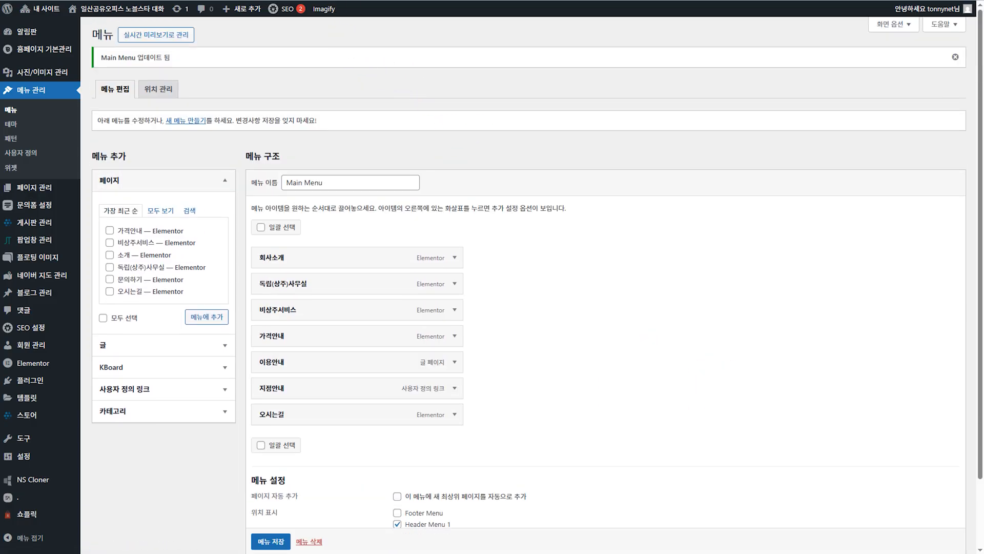
Step: Reload the live site to check the renamed header item, and open its 회사소개 page
left_click(205, 0)
left_click(222, 36)
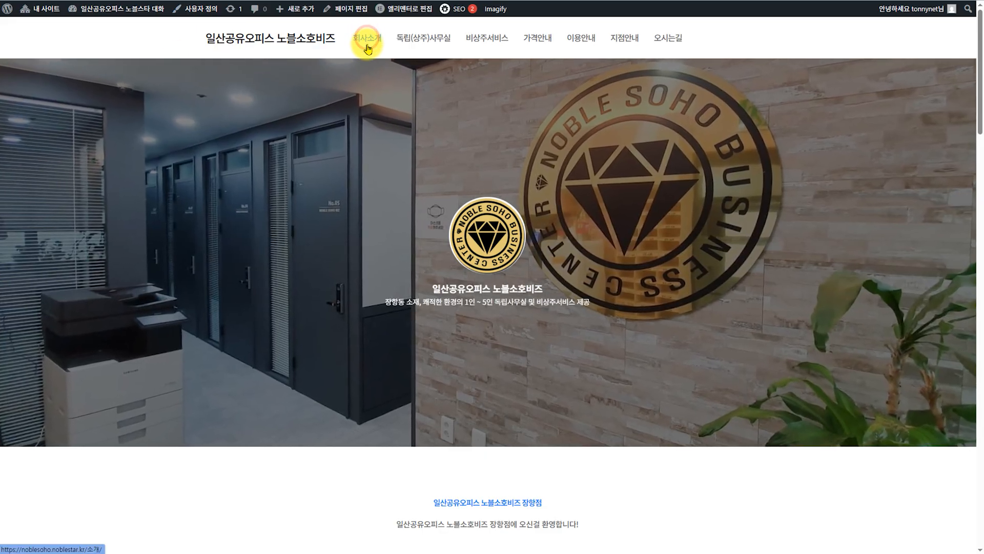
left_click(360, 36)
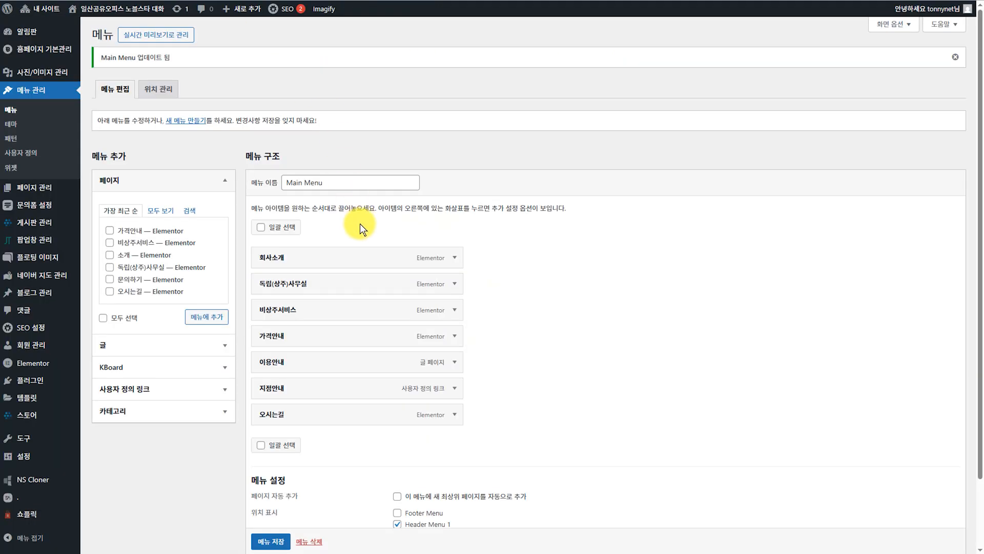
Step: Set the first menu item's navigation label back to 소개 in the Main Menu editor
left_click(454, 257)
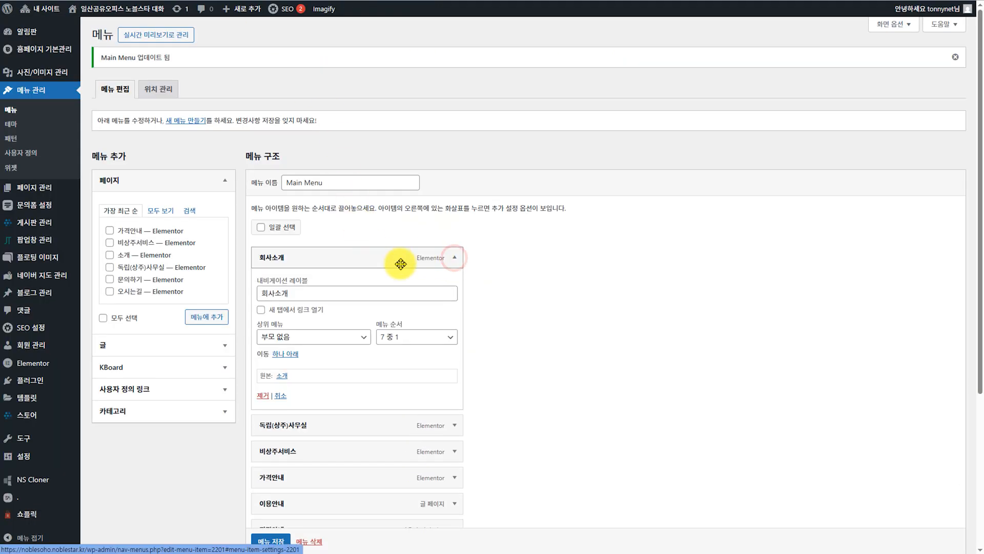
left_click(272, 294)
key("BackSpace")
key("BackSpace")
left_click(553, 315)
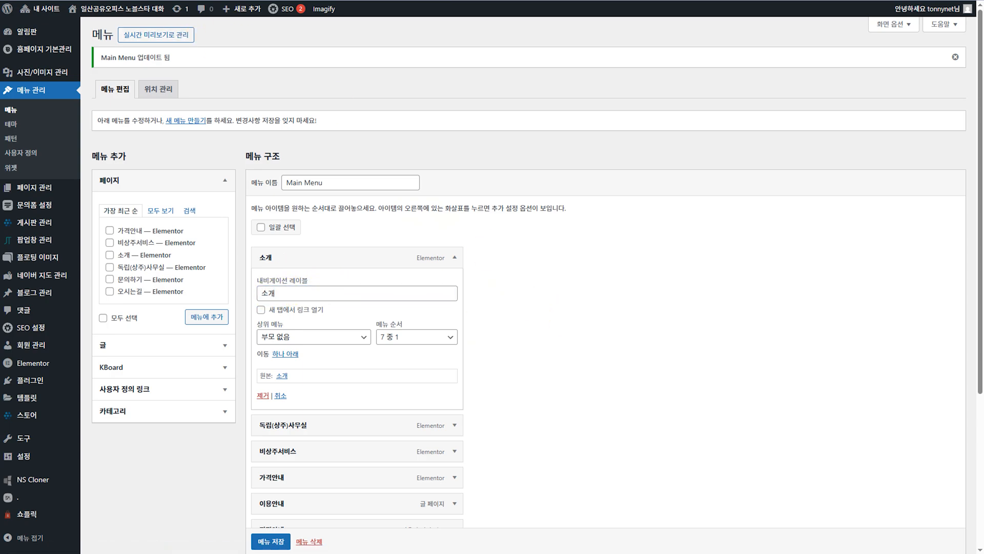
Step: Compare the header labels with the page addresses of 회사소개, 독립(상주)사무실 and 이용안내 on the live site
left_click(221, 0)
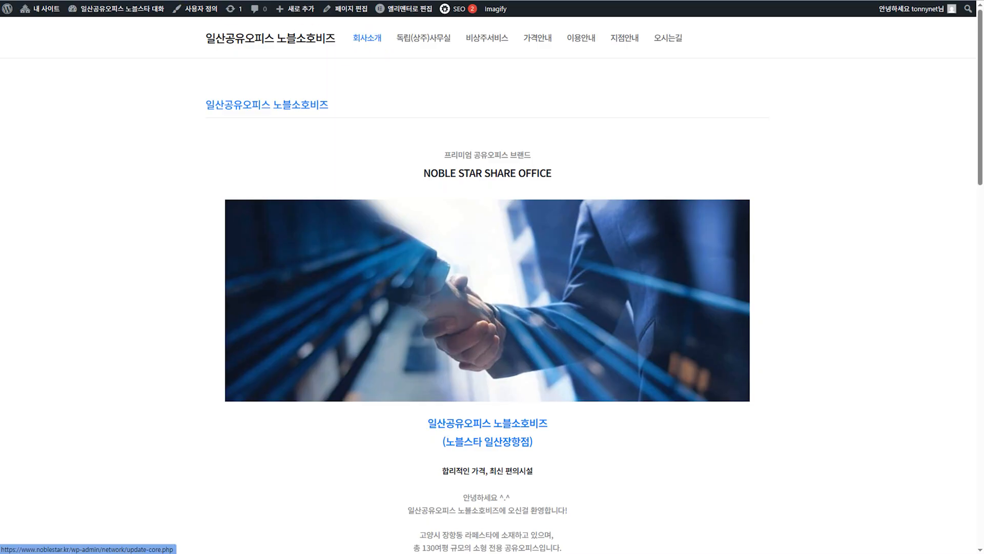
left_click_drag(233, 0, 238, 63)
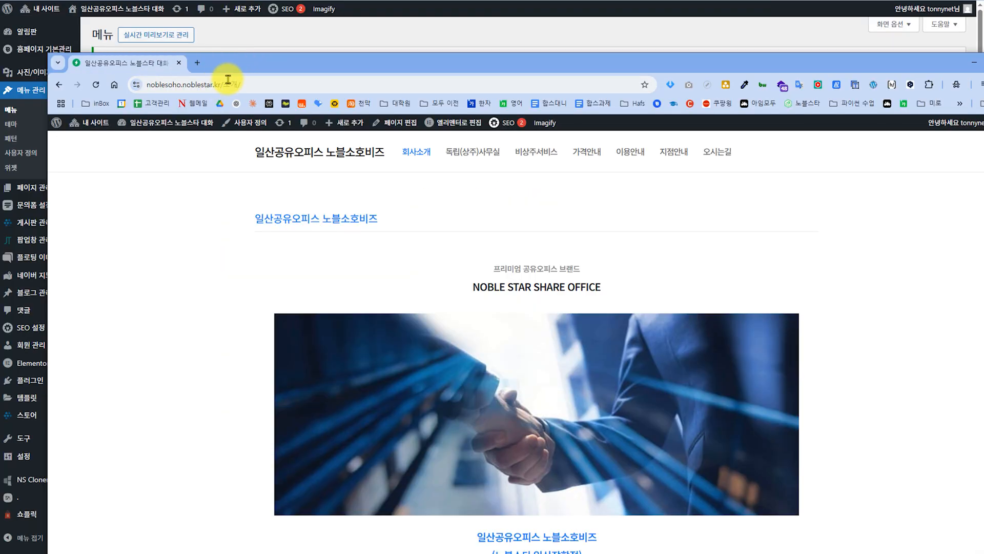
left_click(224, 86)
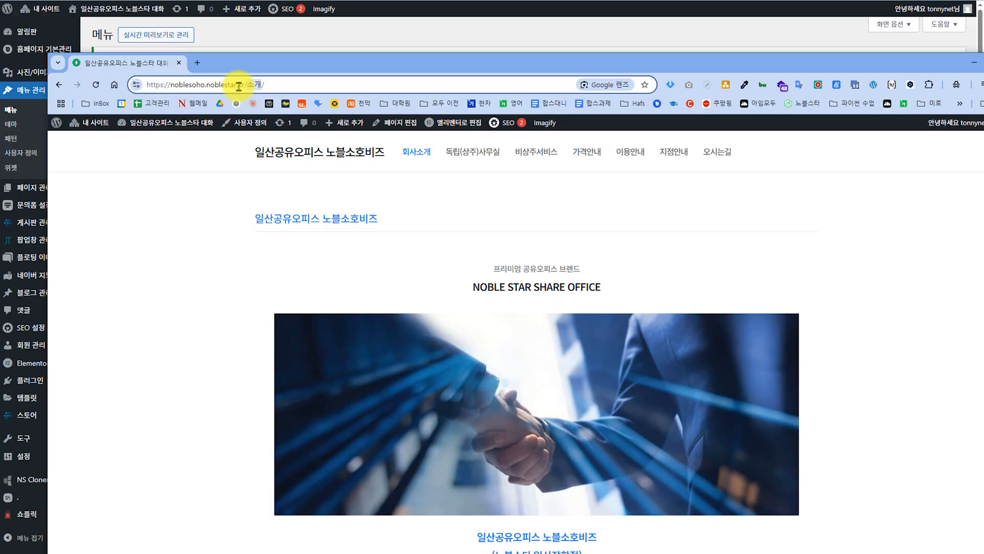
left_click(497, 155)
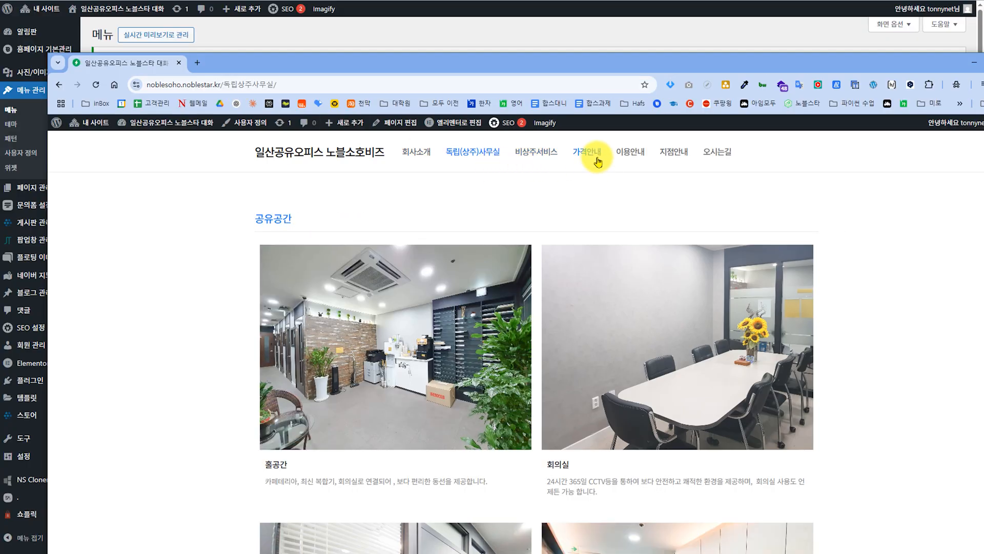
left_click(629, 157)
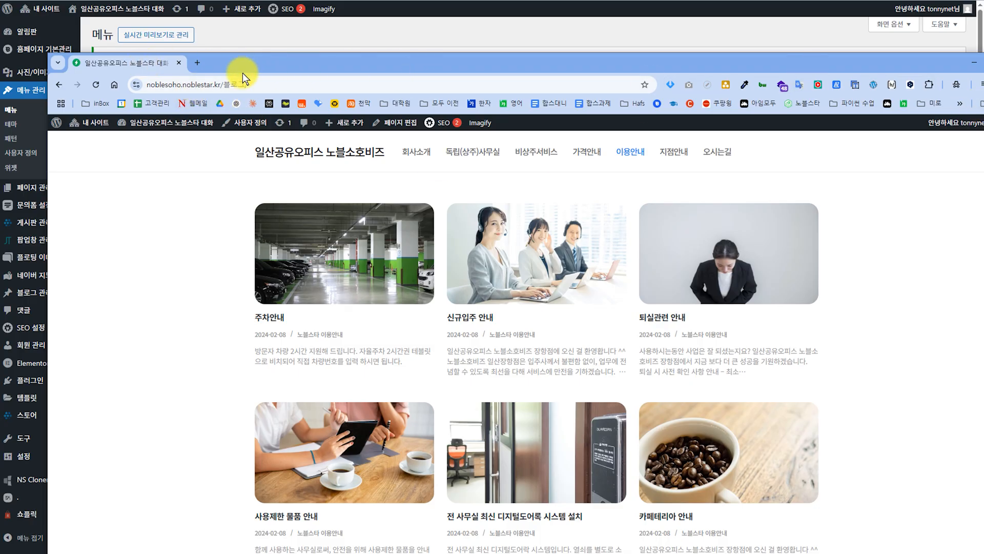
left_click_drag(255, 83, 220, 85)
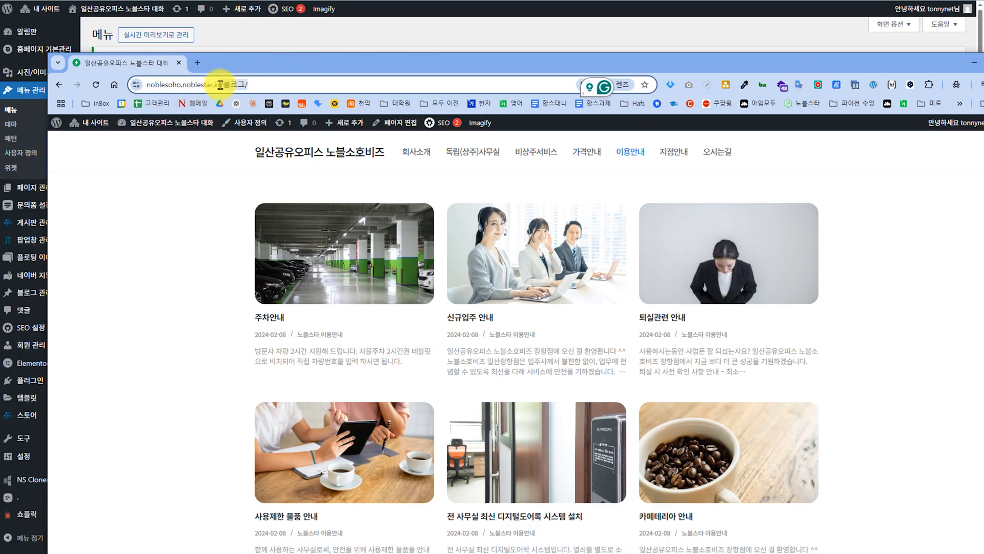
left_click(423, 158)
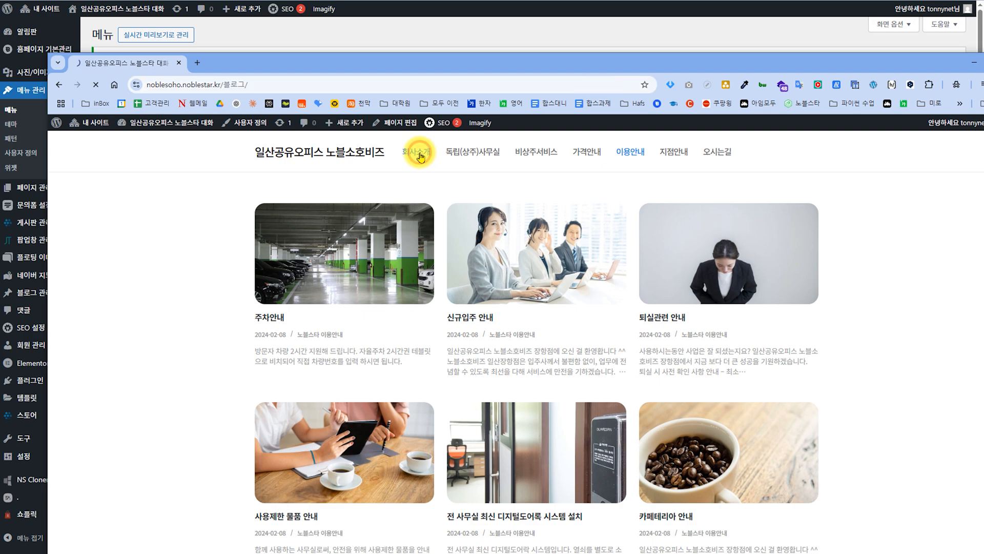
left_click_drag(232, 85, 222, 87)
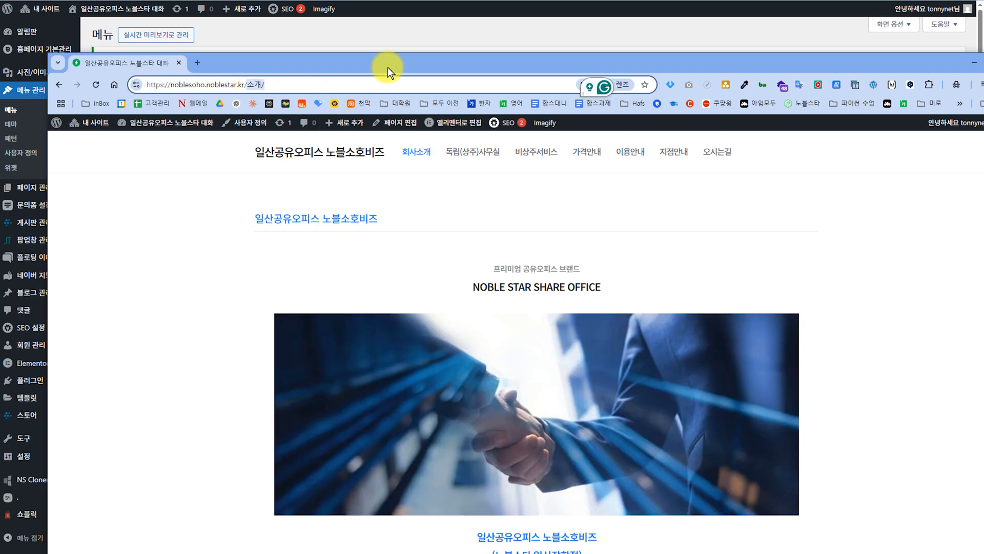
Step: Return from the live site window to the menu editor and save the Main Menu with the 소개 label
left_click_drag(387, 67, 367, 63)
left_click_drag(113, 63, 118, 7)
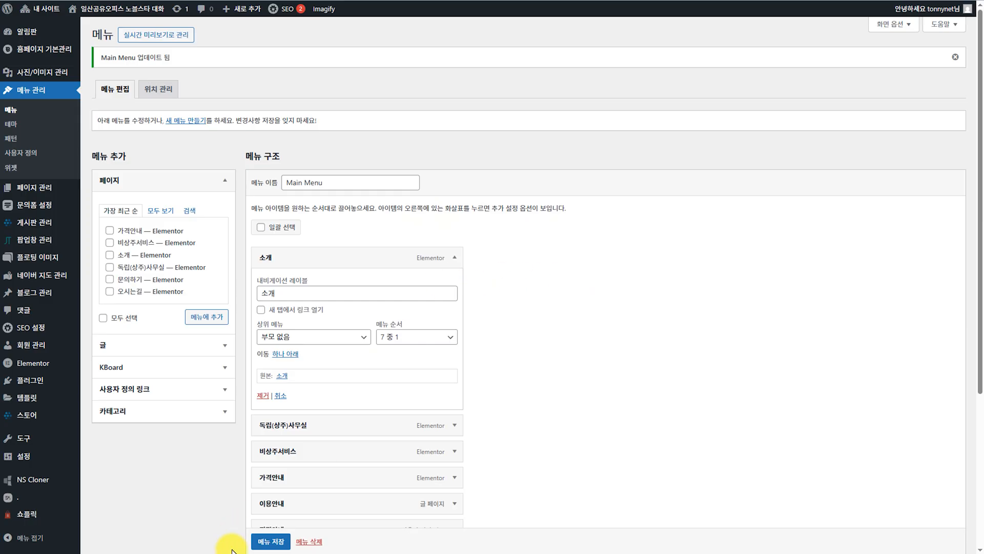
left_click(271, 540)
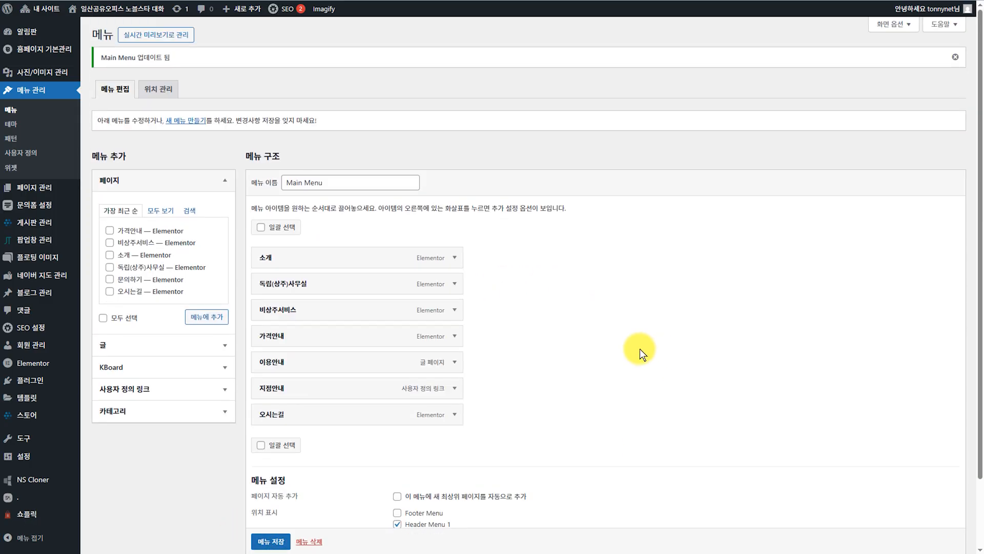
Step: Open the 소개 page for editing from 페이지 관리, view it in the Elementor editor, and return to the page's edit screen
left_click(26, 194)
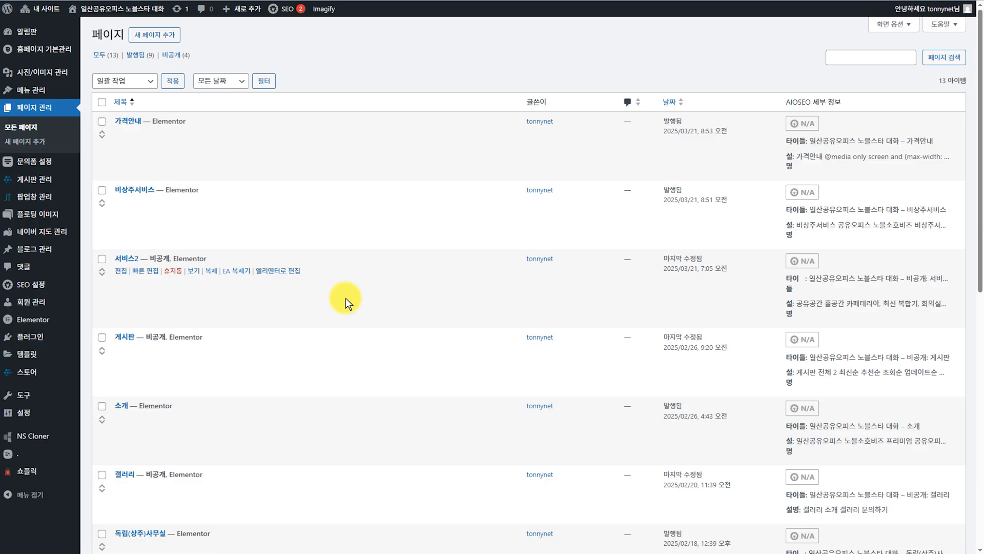
scroll(345, 298, "down", 2)
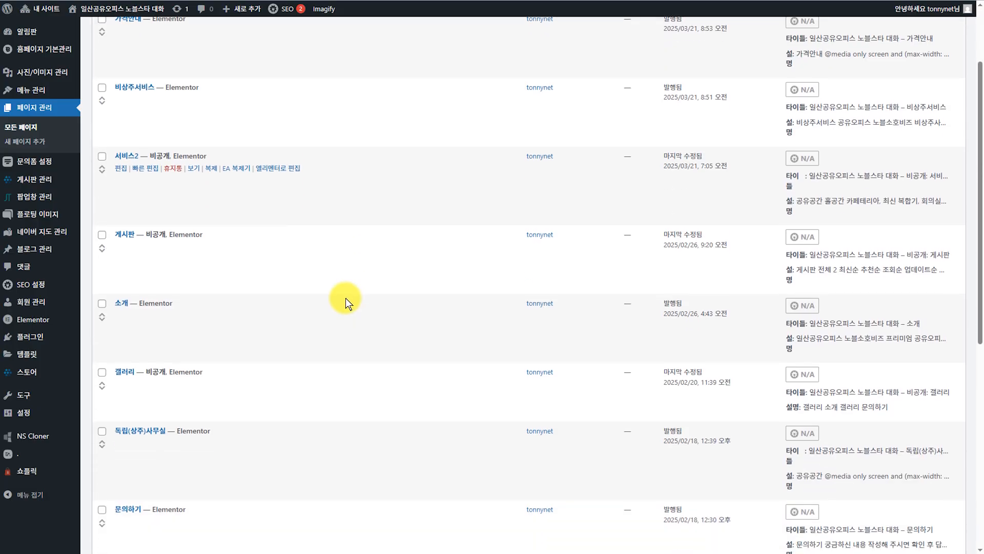
left_click(121, 304)
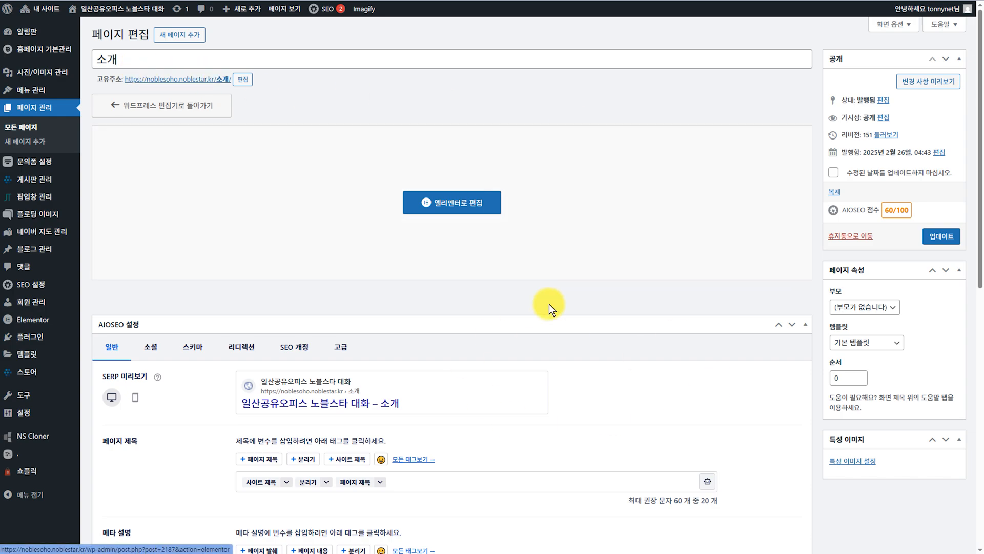
left_click(435, 204)
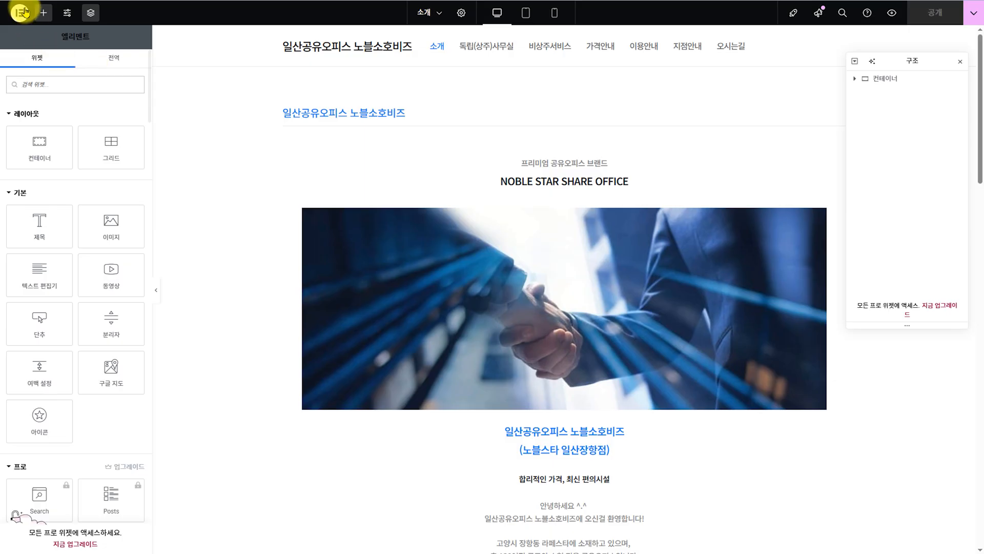
key("alt+Left")
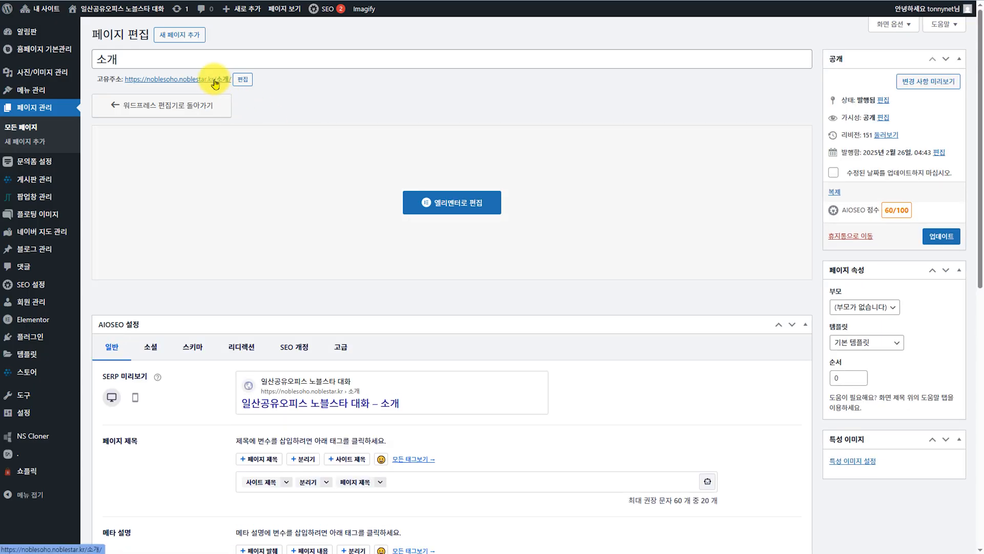
Step: Change the permalink slug of the 소개 page to 회사소개 and confirm it
left_click(242, 79)
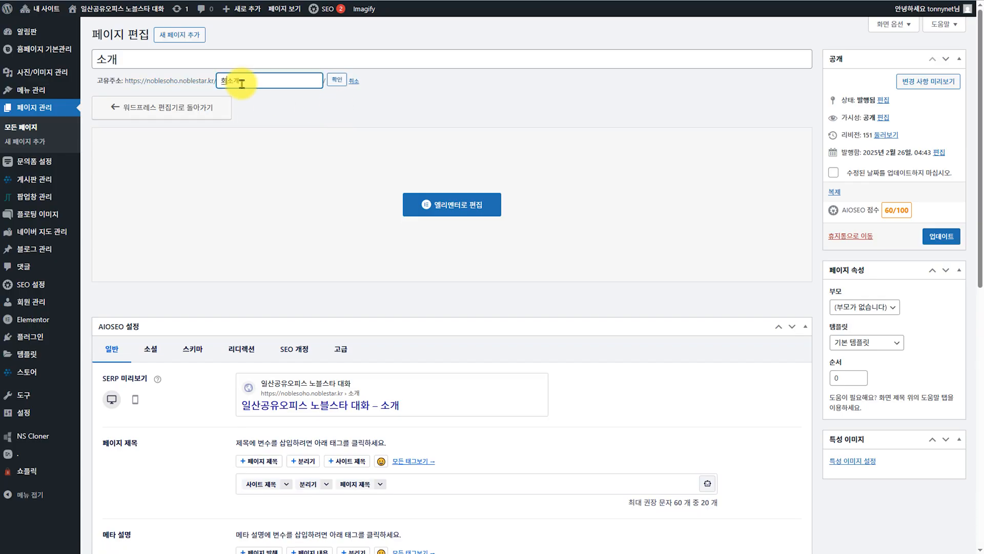
left_click(336, 81)
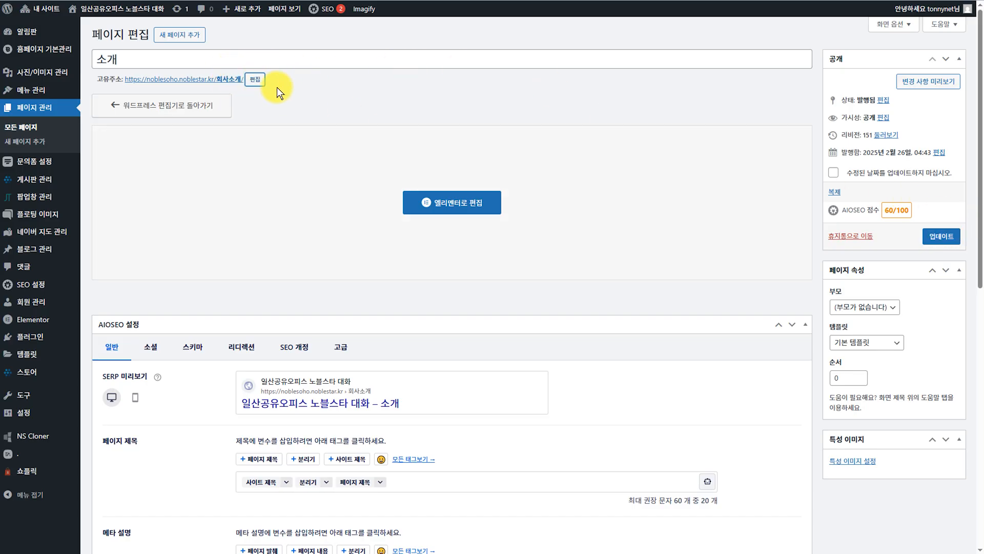
Step: Check the 소개 page on the live site, return to its edit screen, and update the page with the 회사소개 permalink
key("ctrl+Tab")
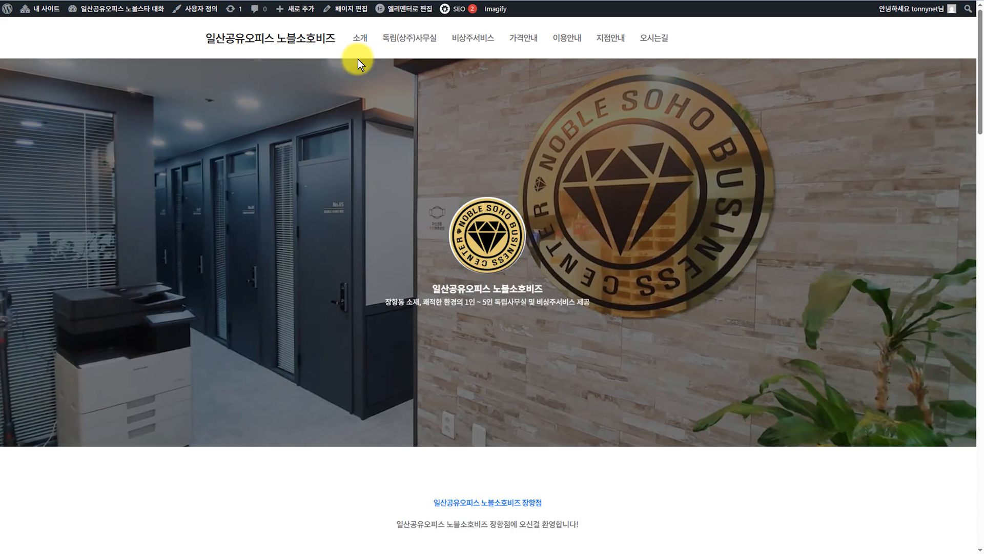
left_click(357, 39)
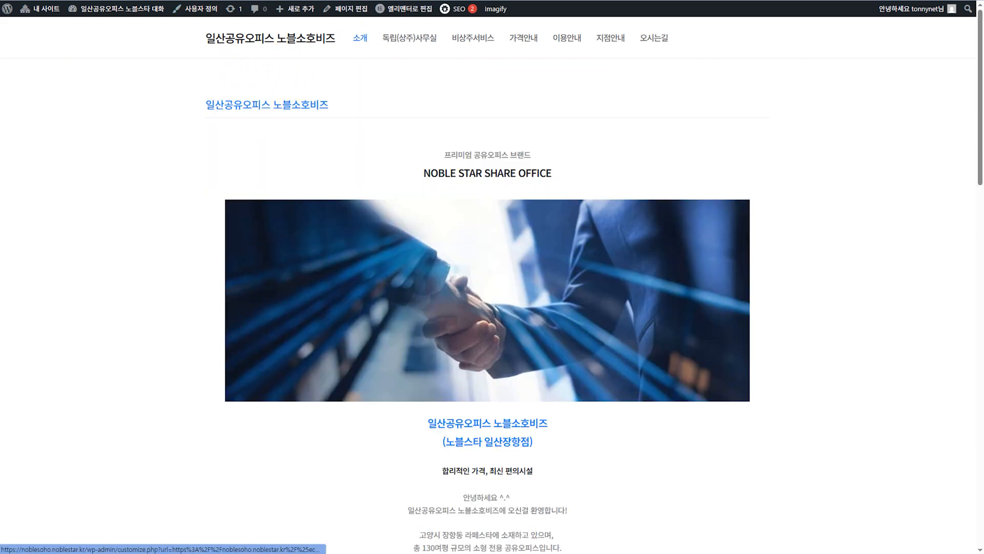
left_click(276, 0)
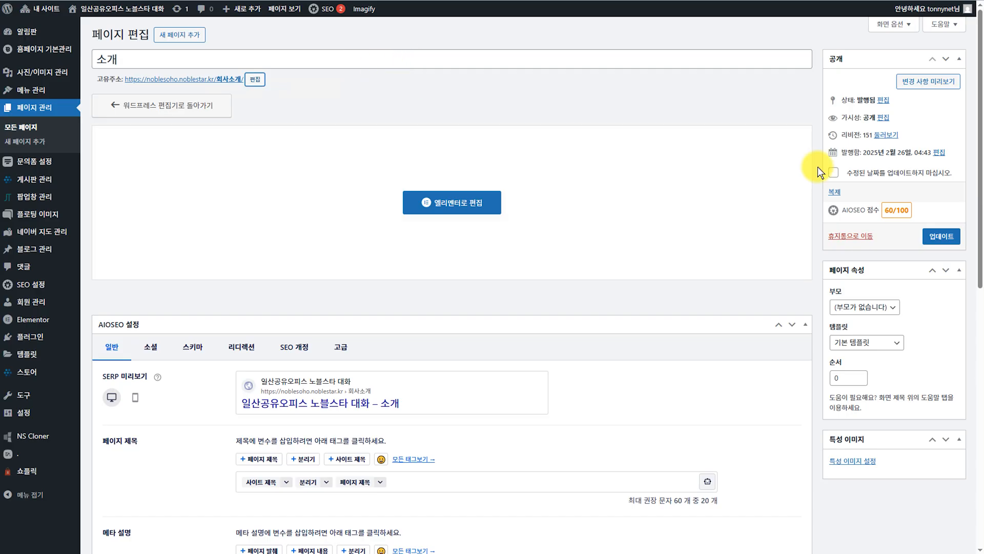
left_click(941, 234)
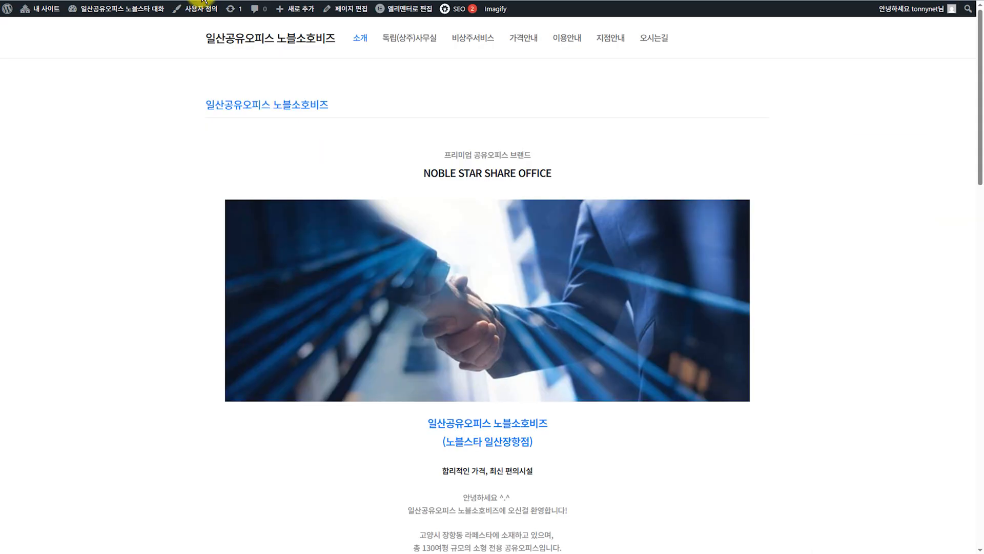
Step: Reload the live home page, show the browser's address bar, and open 소개 to check its page address
left_click(259, 38)
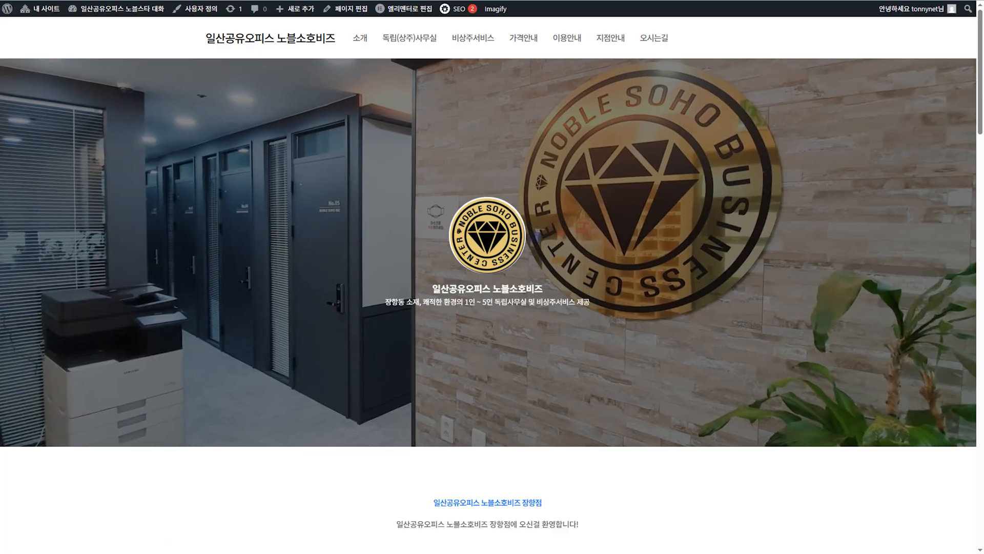
key("F11")
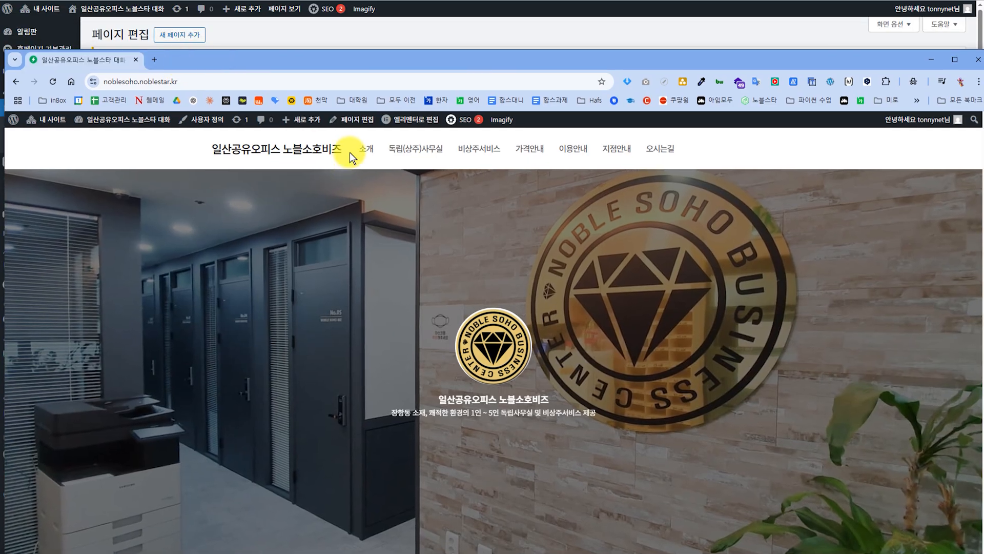
left_click(194, 81)
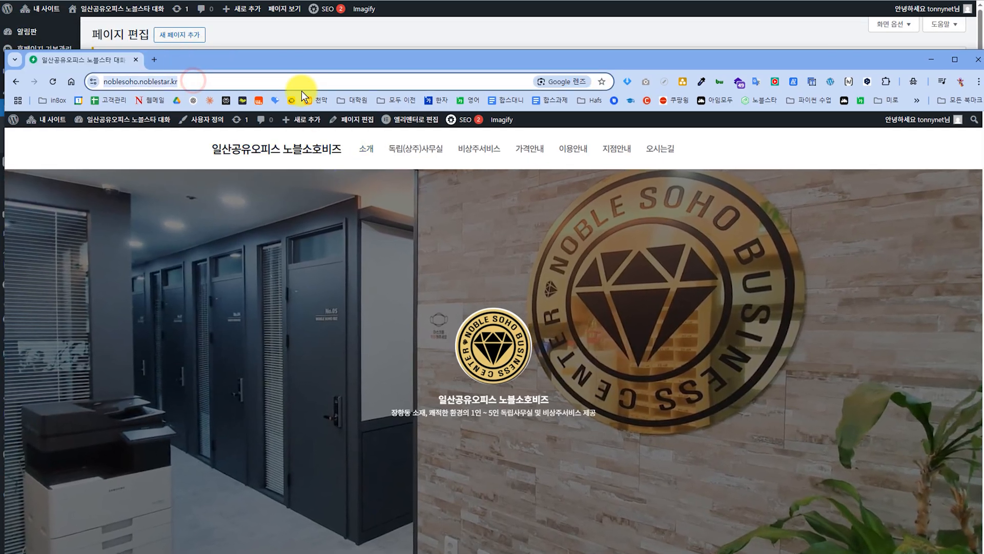
left_click(366, 150)
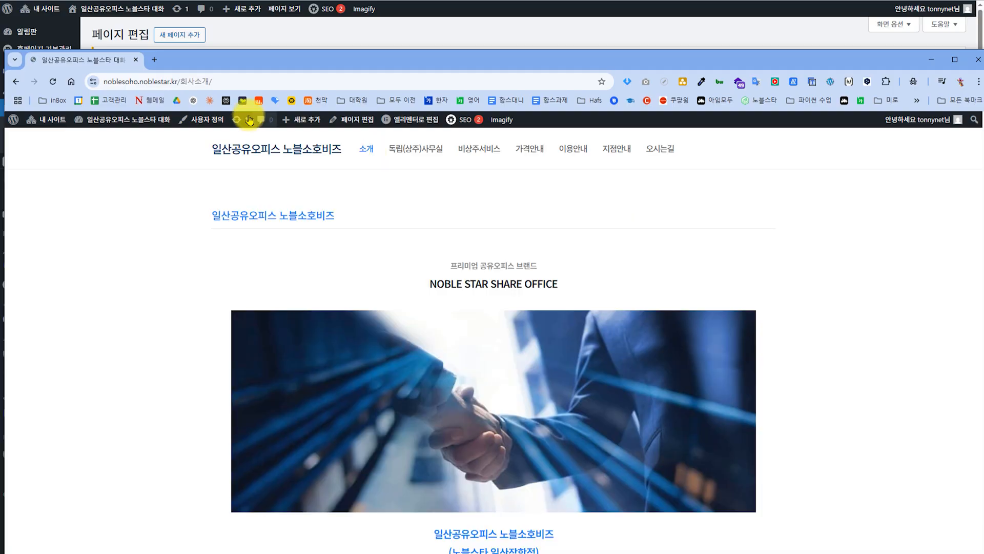
left_click_drag(217, 81, 184, 82)
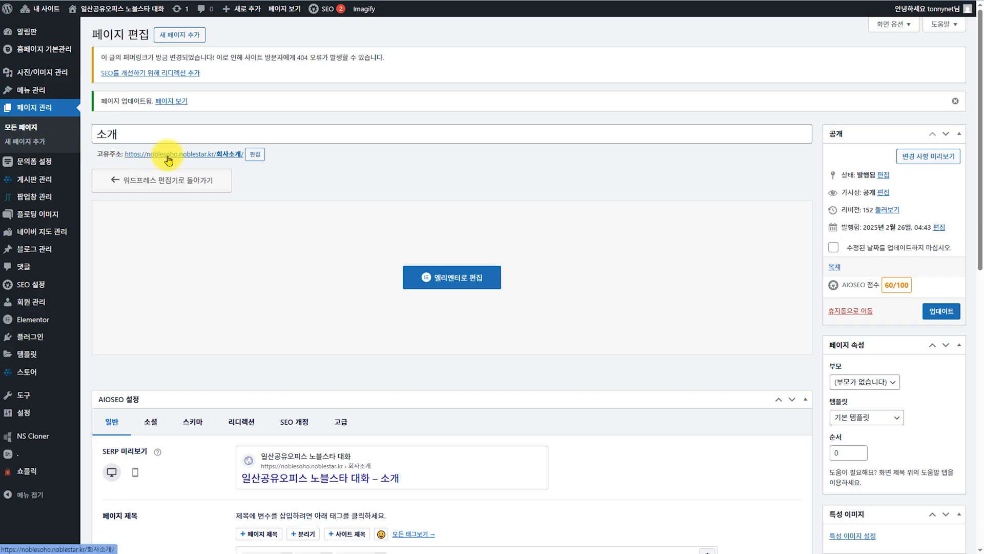
Step: Change the permalink slug of the 소개 page to 소개 and update the page
left_click(253, 154)
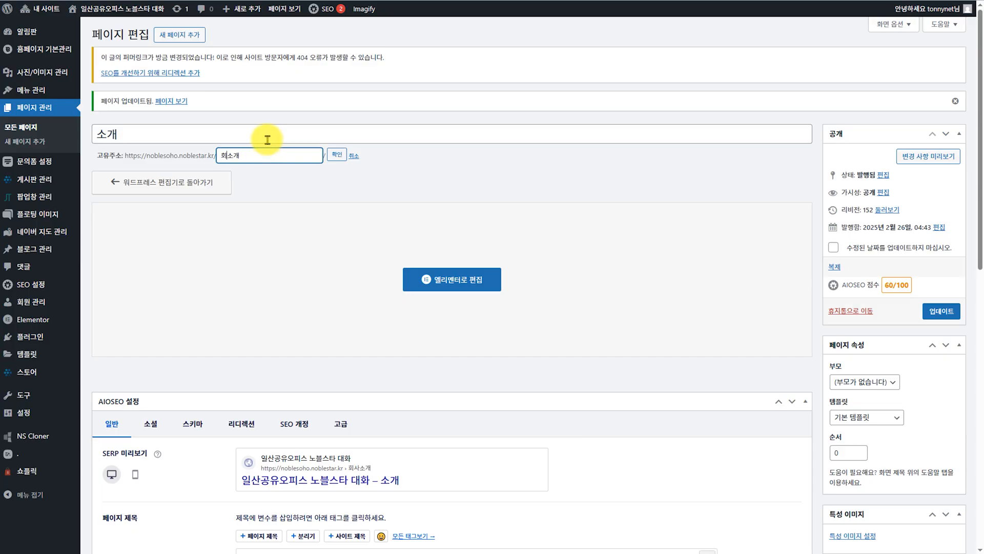
key("BackSpace")
left_click(337, 154)
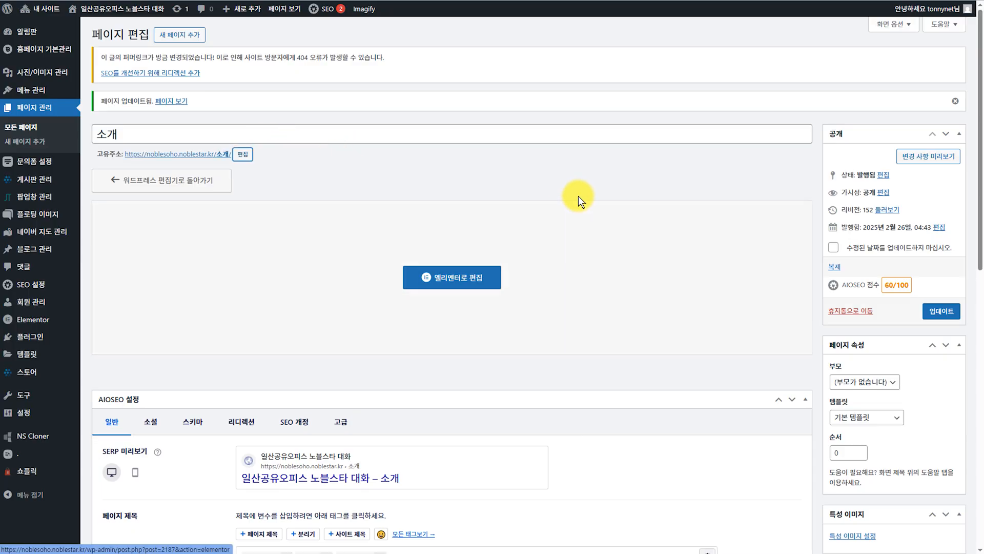
left_click(942, 311)
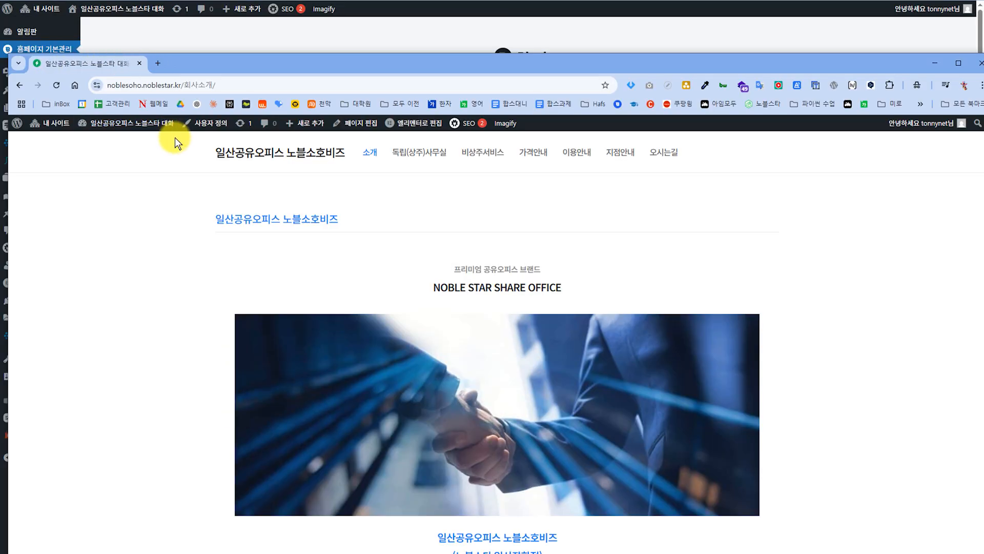
Step: Reopen the 소개 page from the live home page, check its address, and restore the full-screen view
left_click(257, 152)
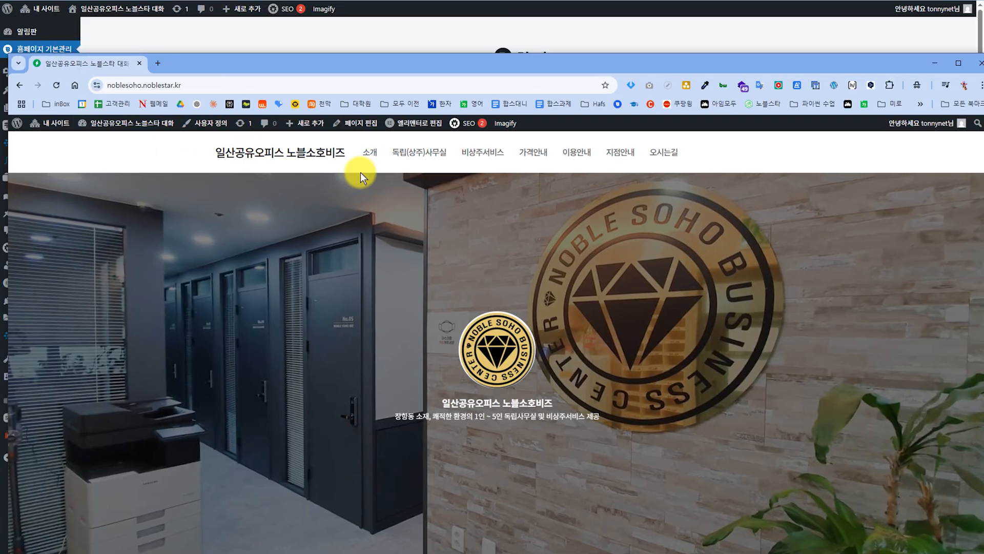
left_click(370, 151)
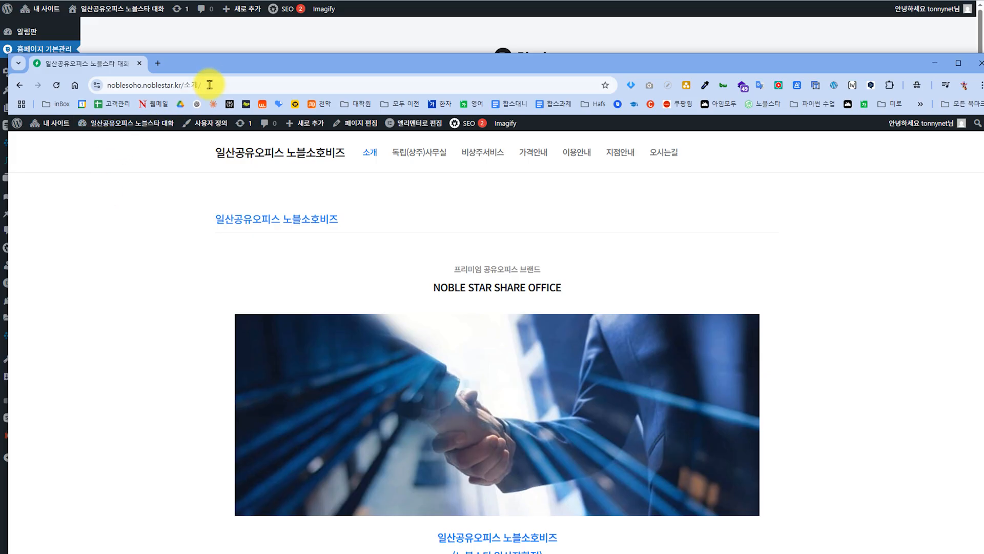
left_click_drag(204, 85, 212, 83)
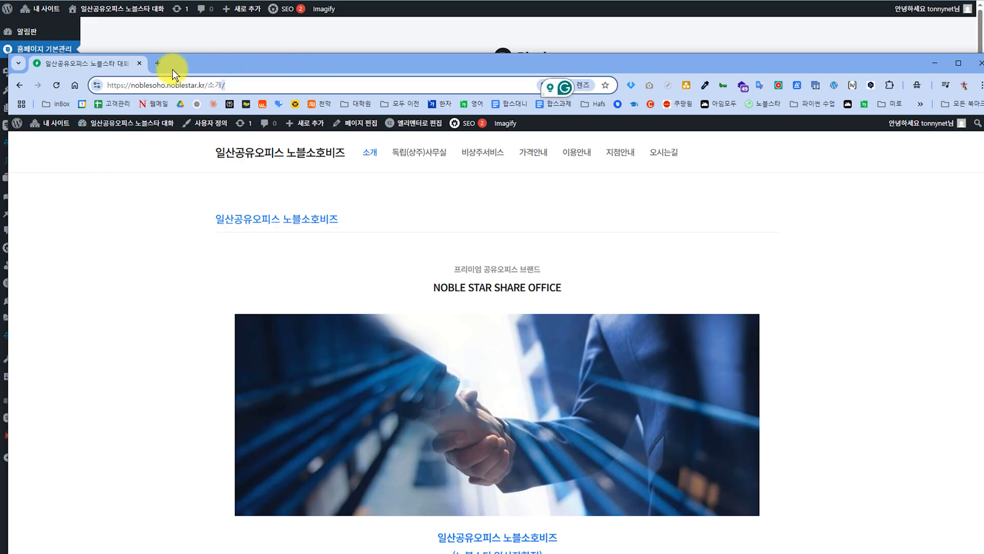
key("F11")
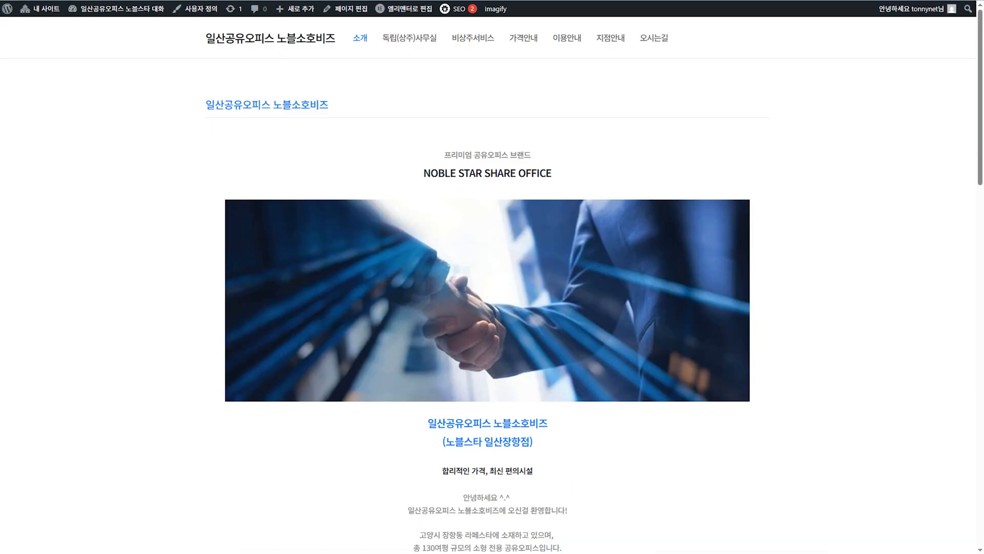
key("ctrl+Tab")
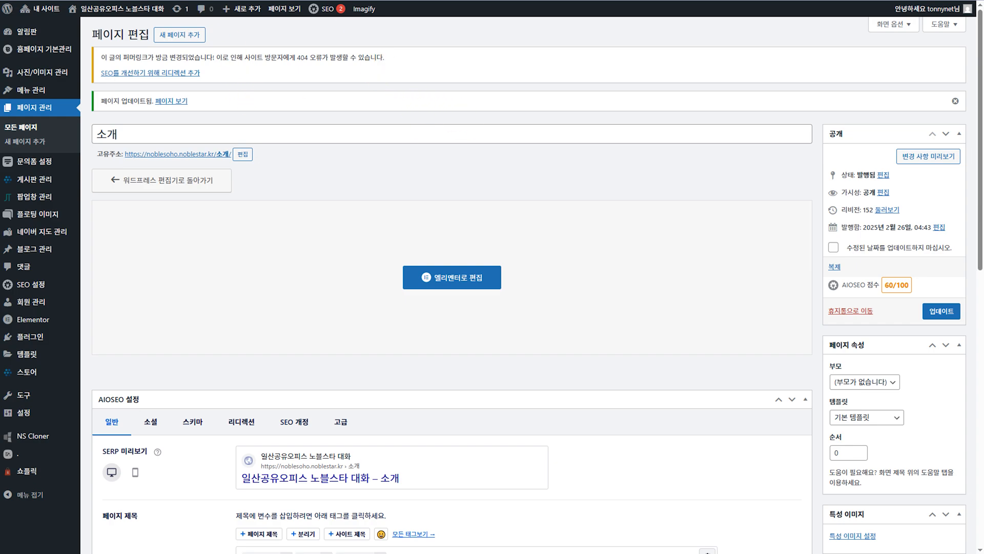
key("ctrl+Tab")
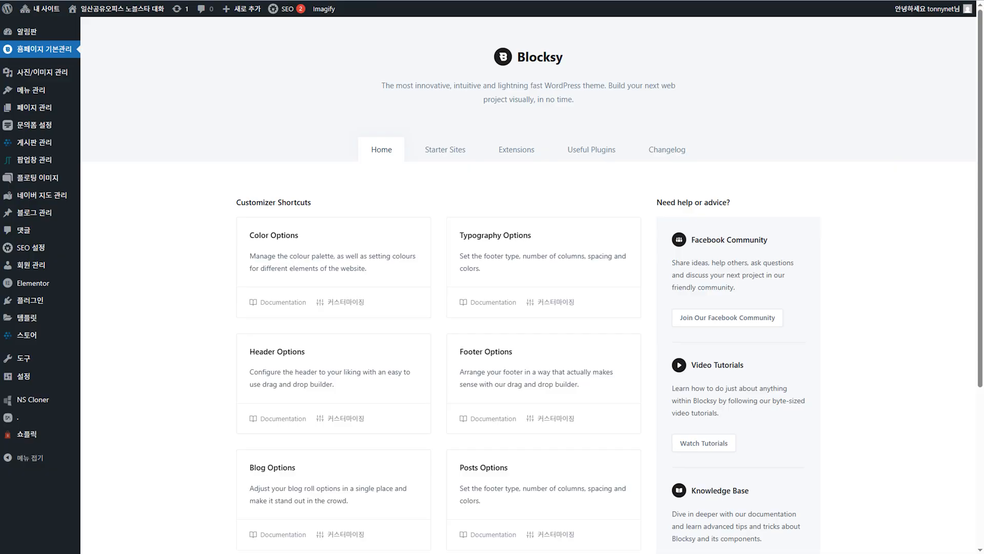
key("ctrl+shift+Tab")
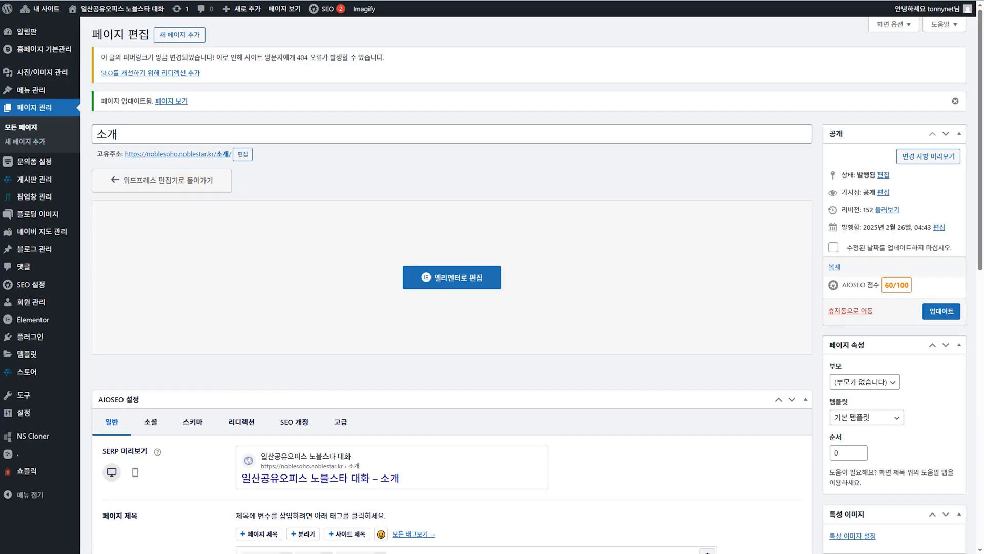
key("ctrl+shift+Tab")
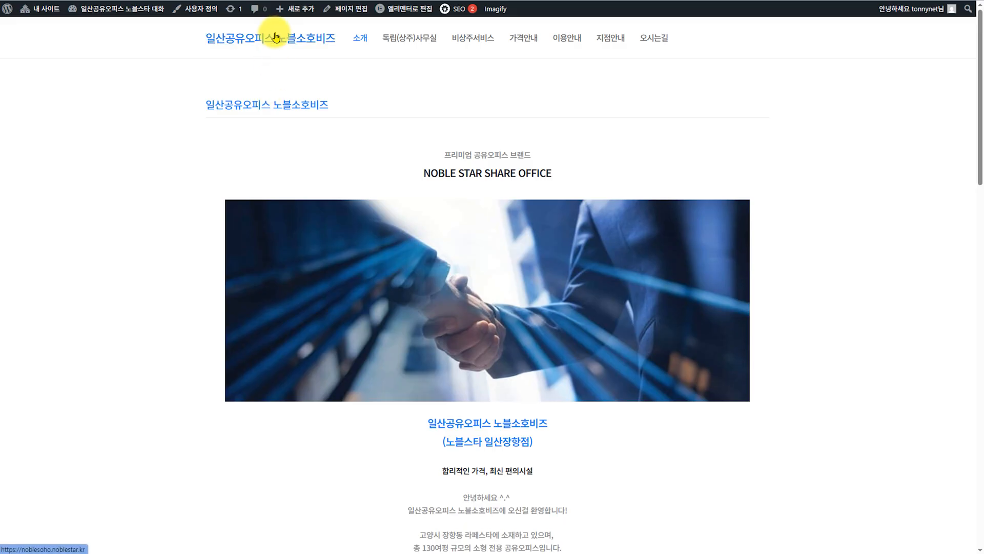
Step: Examine the live home page's mobile layout at iPhone XR size with the browser developer tools, and restore the desktop view
left_click(274, 40)
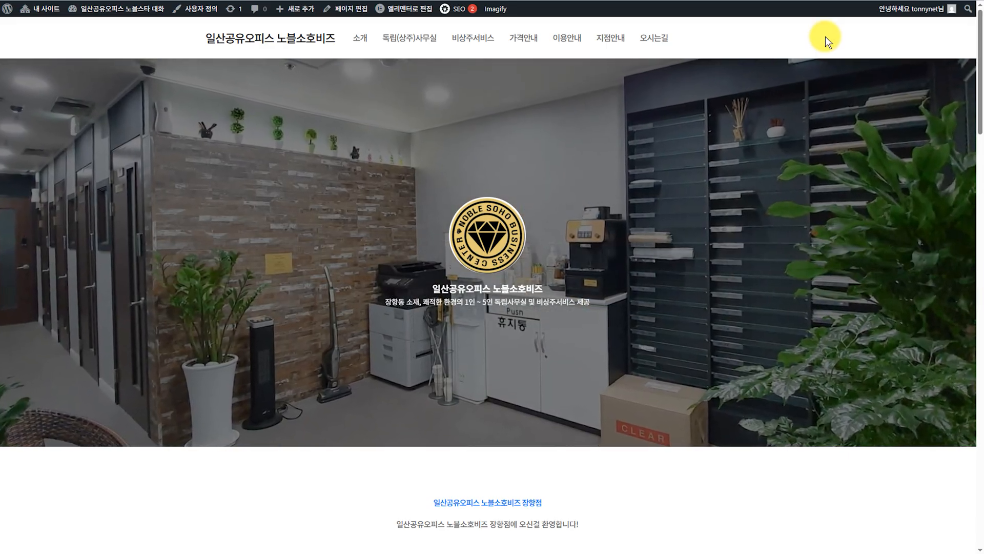
key("F12")
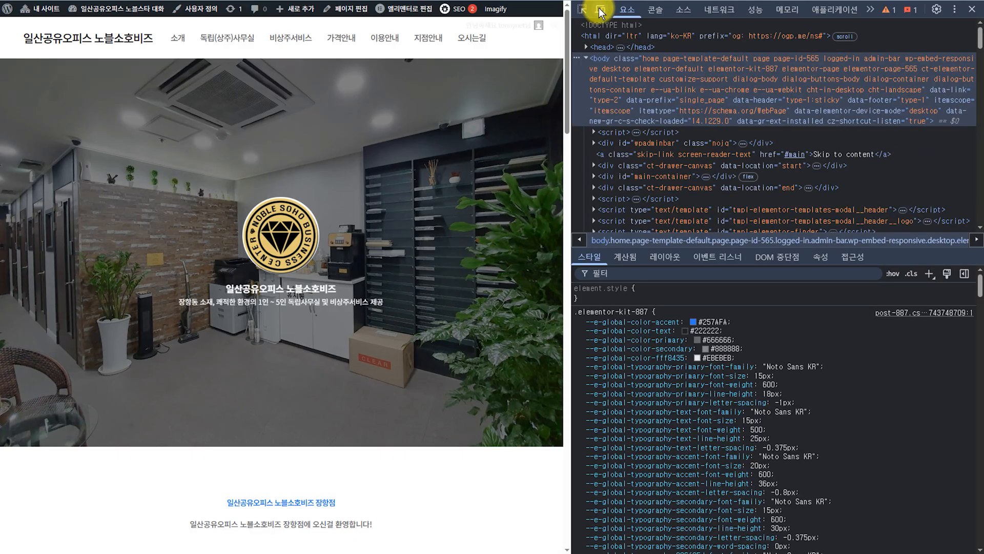
left_click(601, 10)
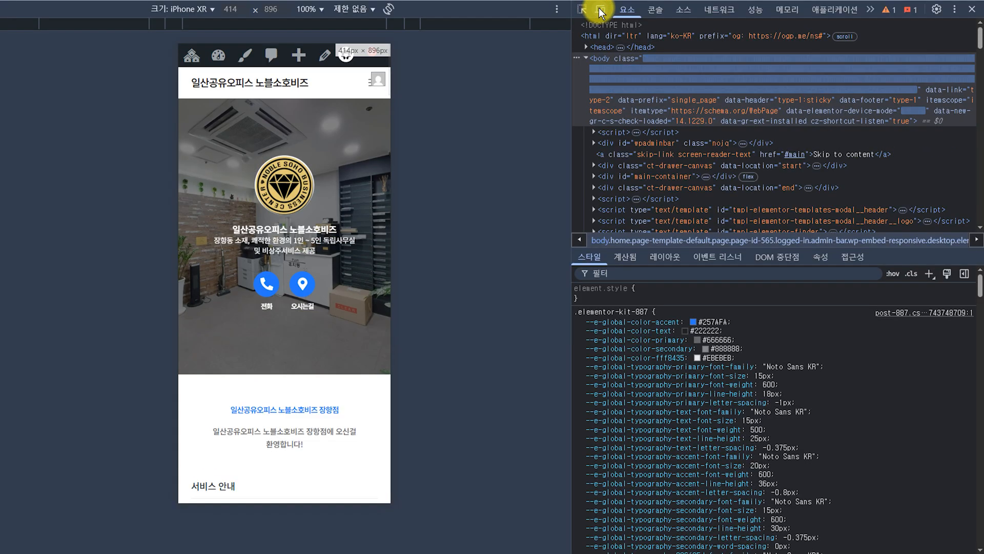
scroll(342, 329, "down", 6)
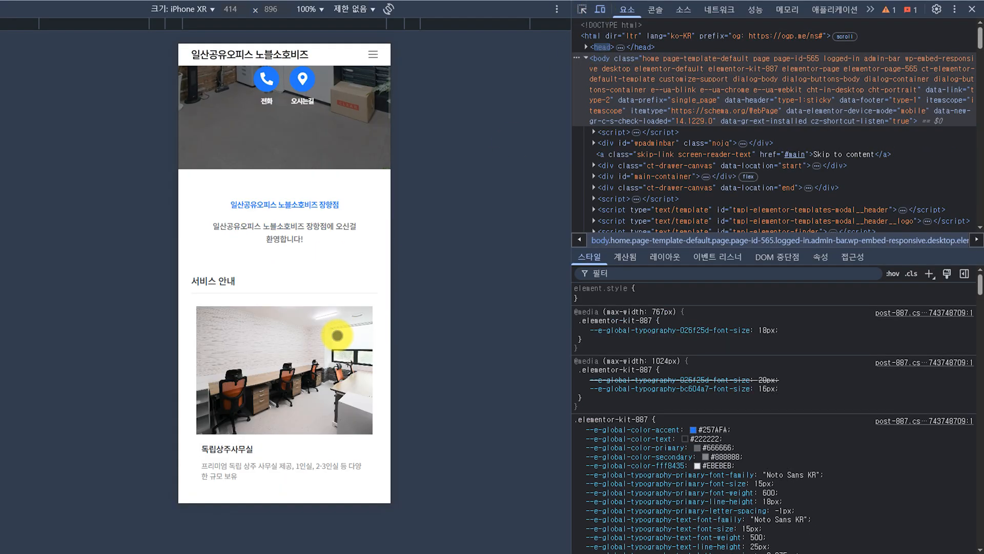
scroll(333, 334, "up", 6)
scroll(336, 335, "down", 7)
scroll(338, 335, "down", 5)
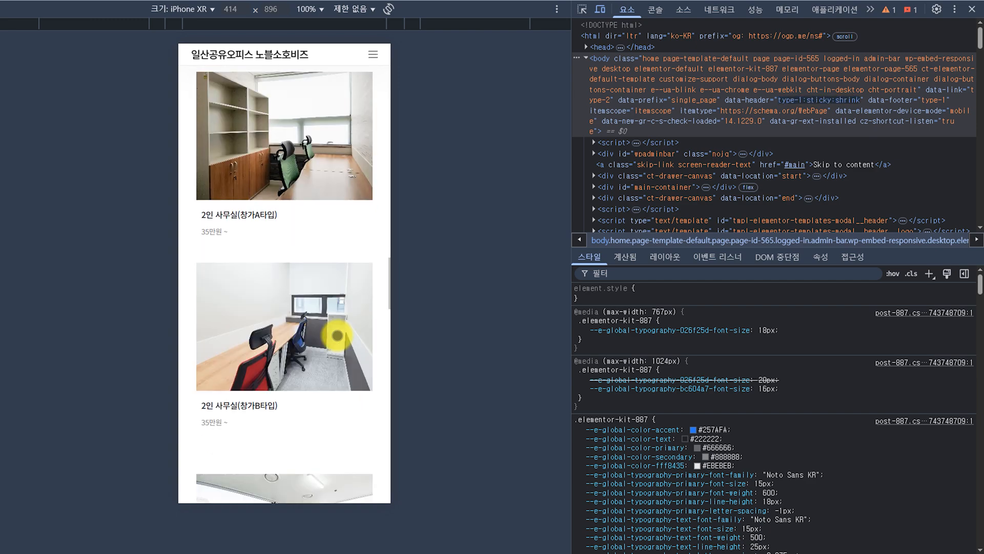
scroll(337, 336, "up", 12)
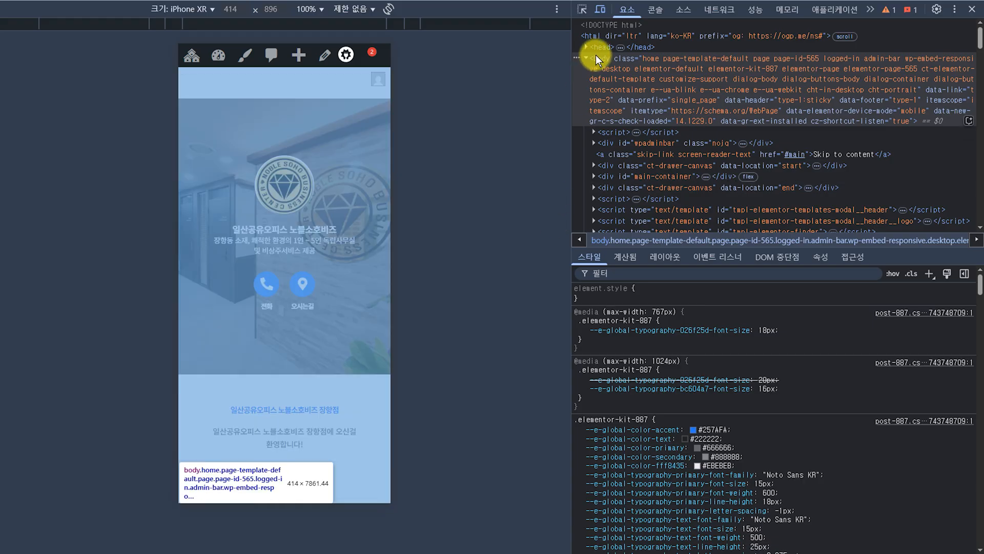
left_click(601, 12)
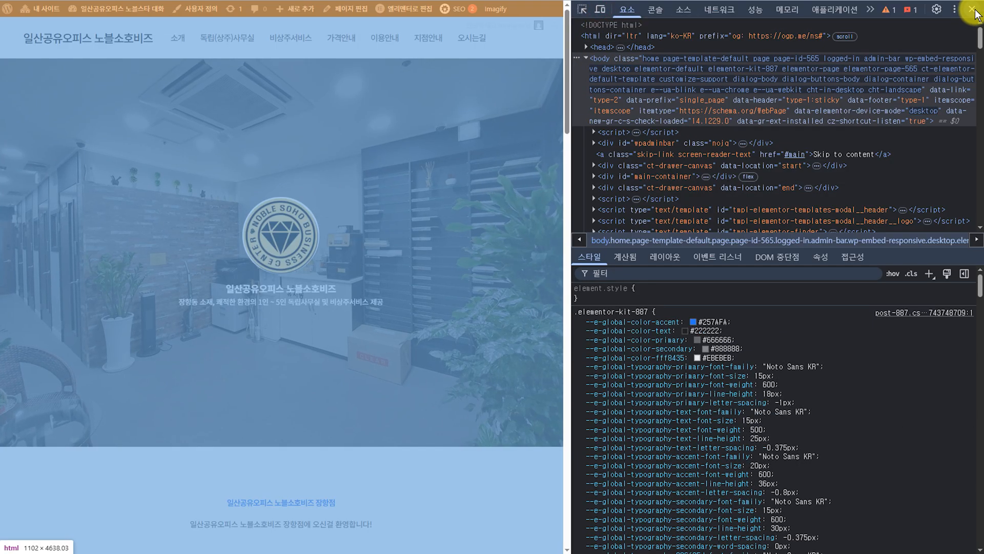
key("F12")
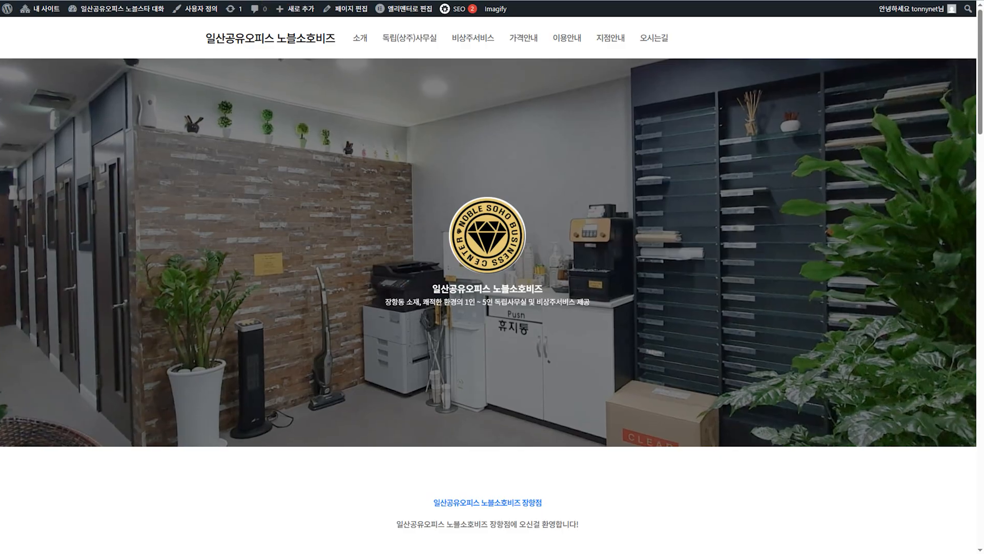
Step: Open the 플로팅 버튼 widget under 플로팅 이미지 in the site administration and preview its expanded buttons in the mobile view
left_click(277, 1)
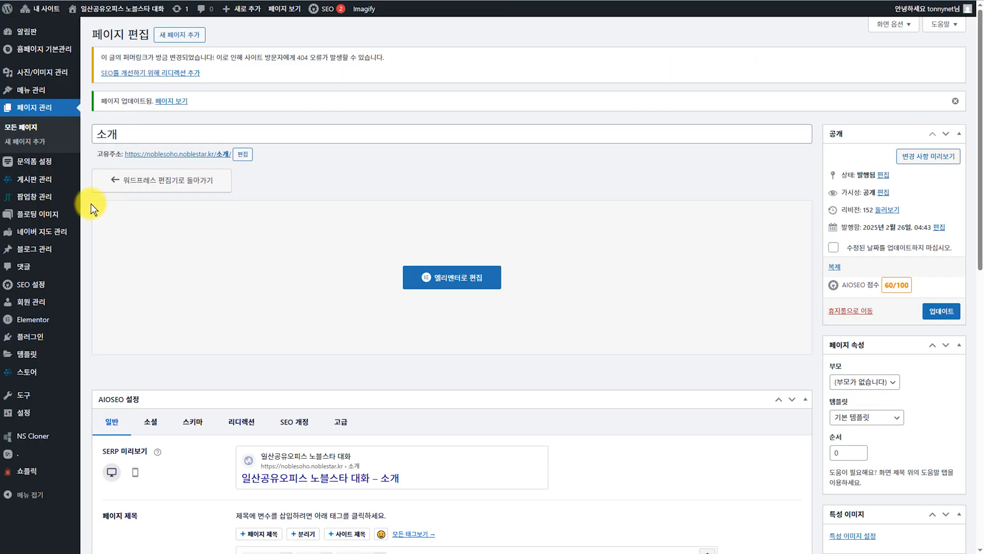
mouse_move(49, 218)
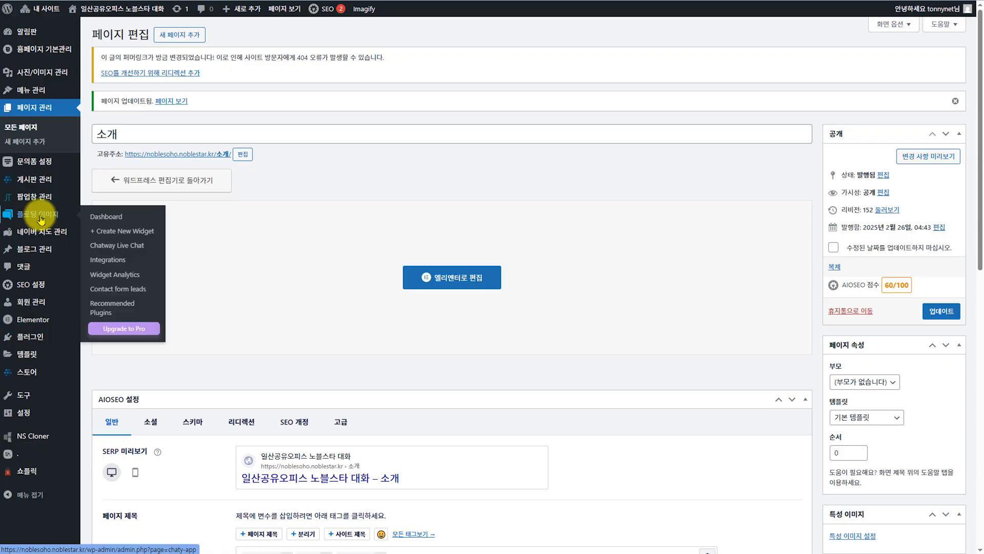
left_click(41, 217)
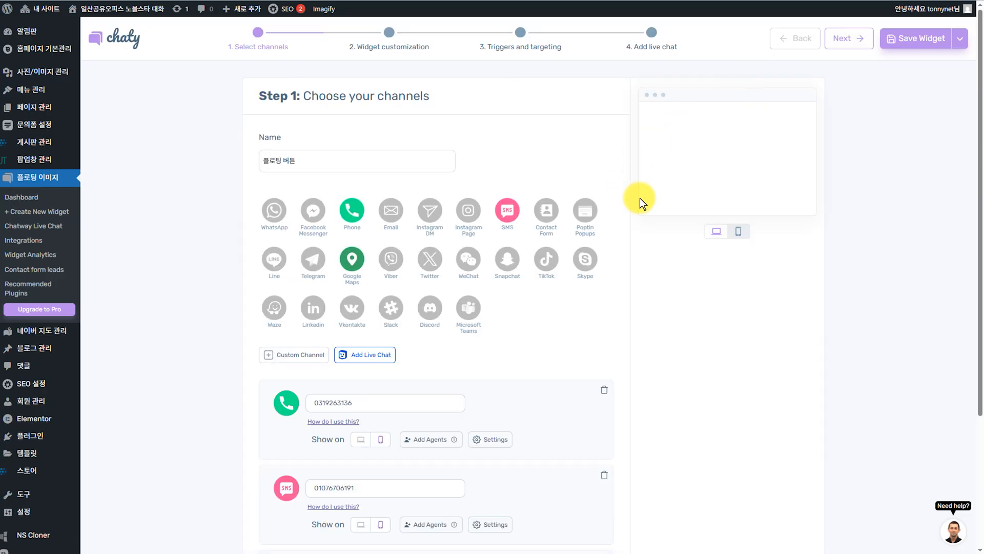
left_click(742, 230)
left_click(760, 198)
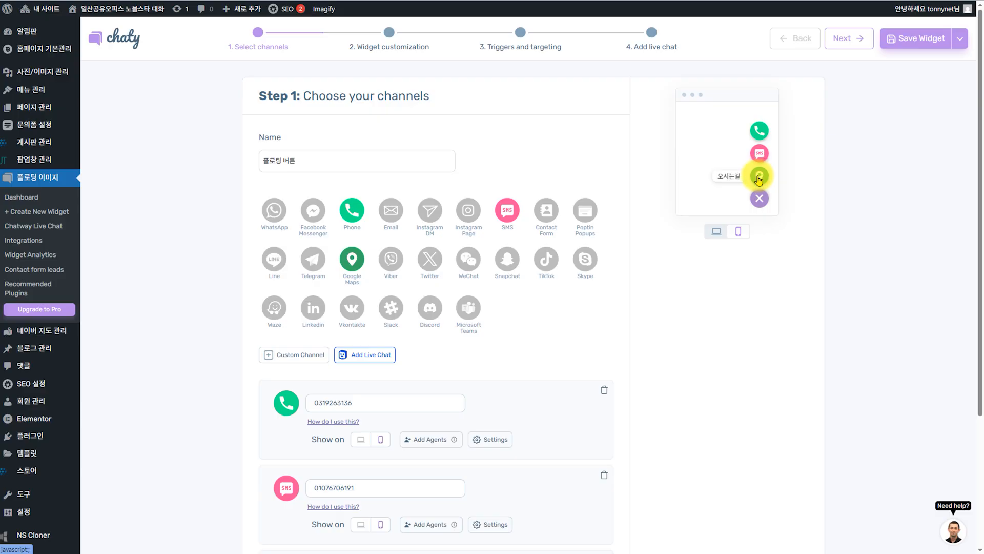
left_click(757, 197)
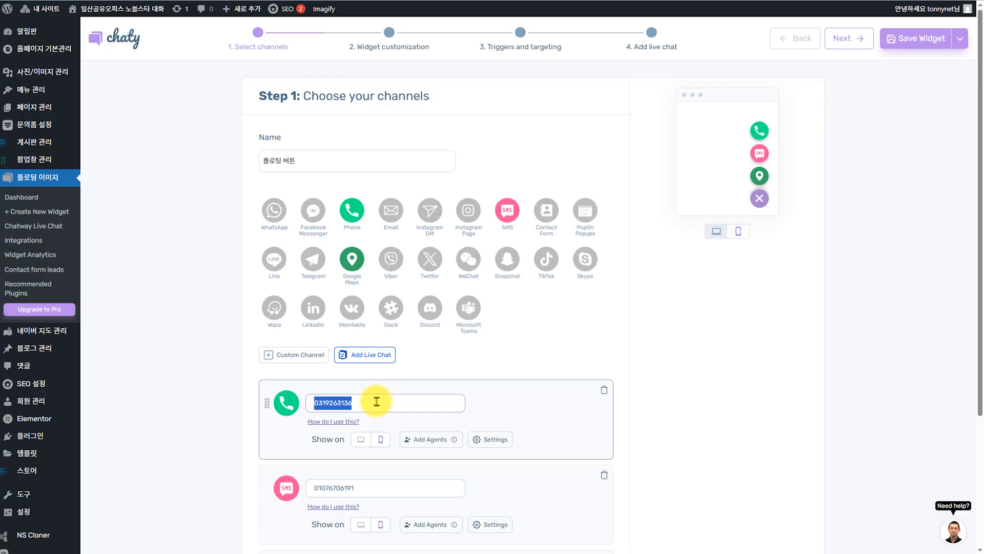
Step: Review the phone number, SMS number and Google Maps link fields of the 플로팅 버튼 widget's channels
double_click(372, 487)
scroll(530, 423, "down", 3)
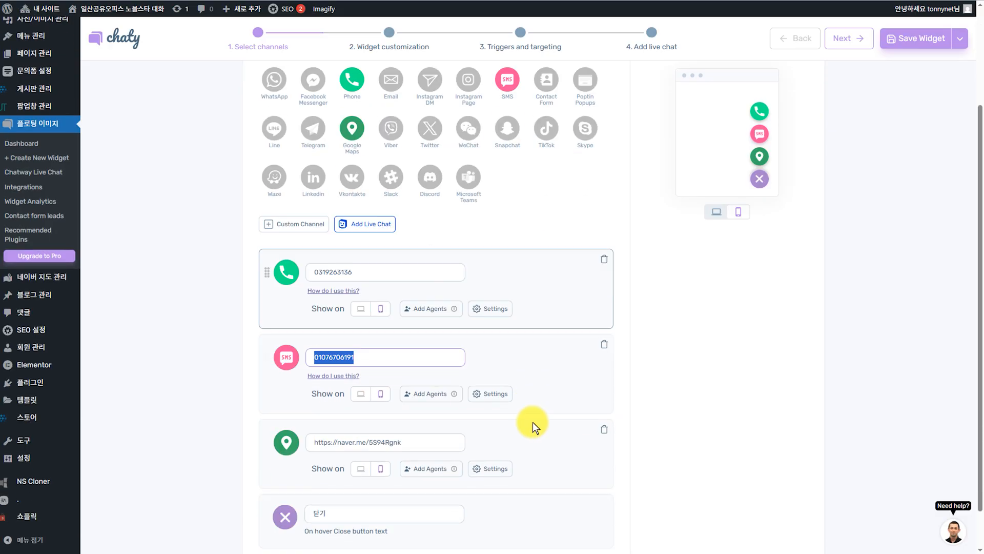
scroll(533, 423, "down", 1)
double_click(417, 423)
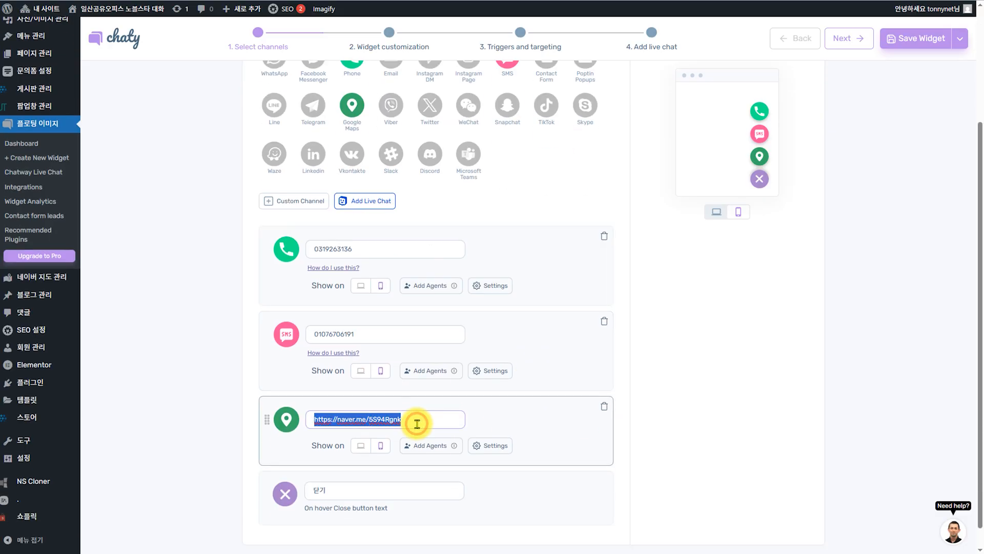
Step: Recheck the SMS and phone number fields and the channel list of the 플로팅 버튼 widget
double_click(382, 334)
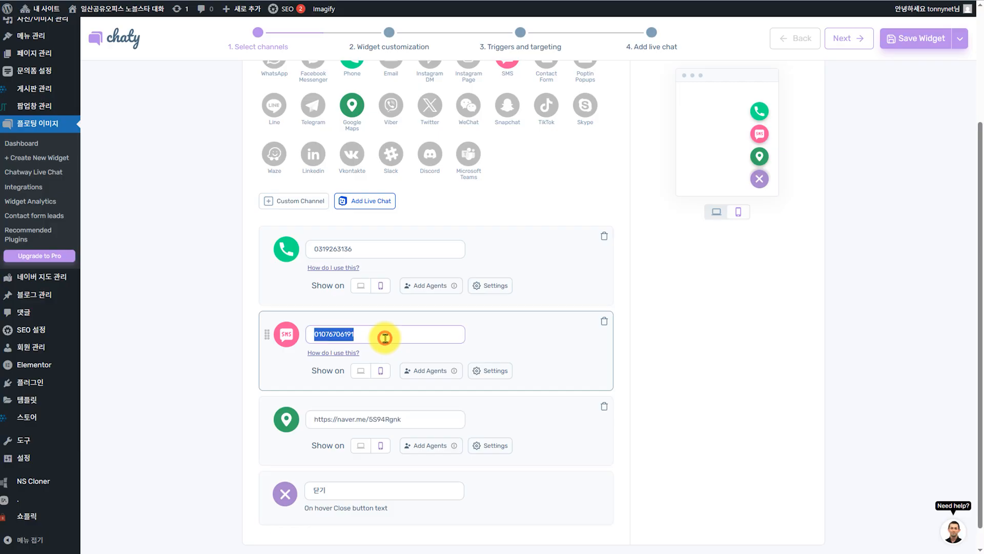
double_click(378, 244)
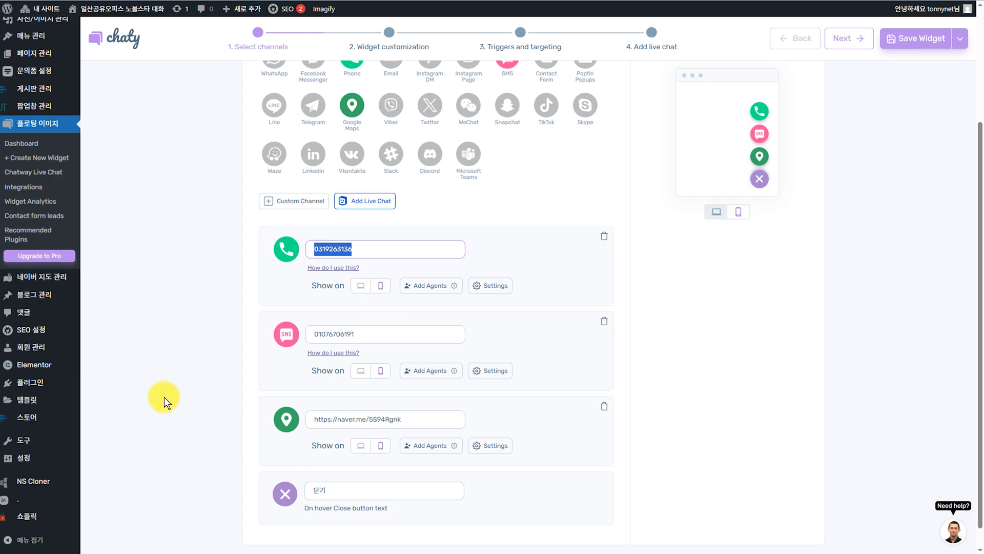
scroll(164, 397, "up", 3)
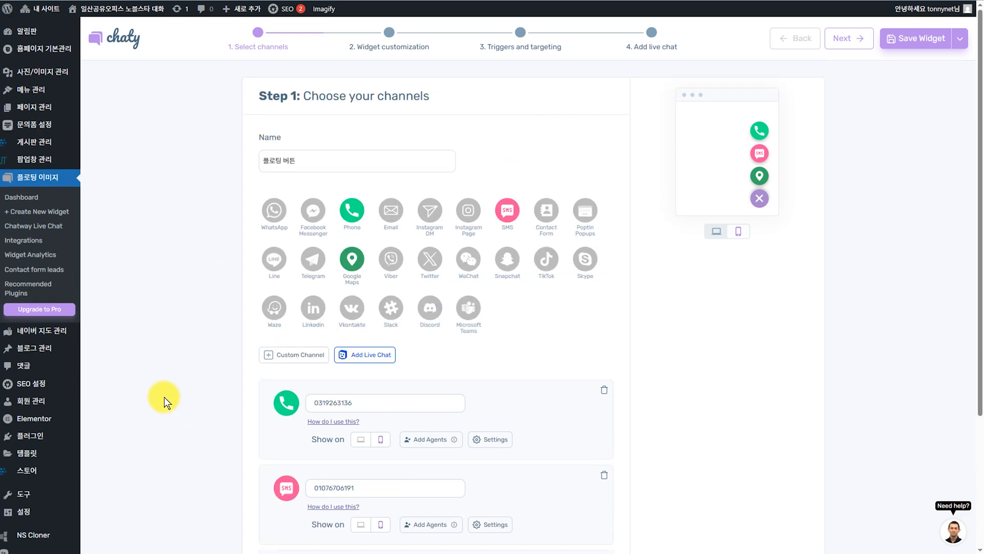
scroll(164, 397, "down", 3)
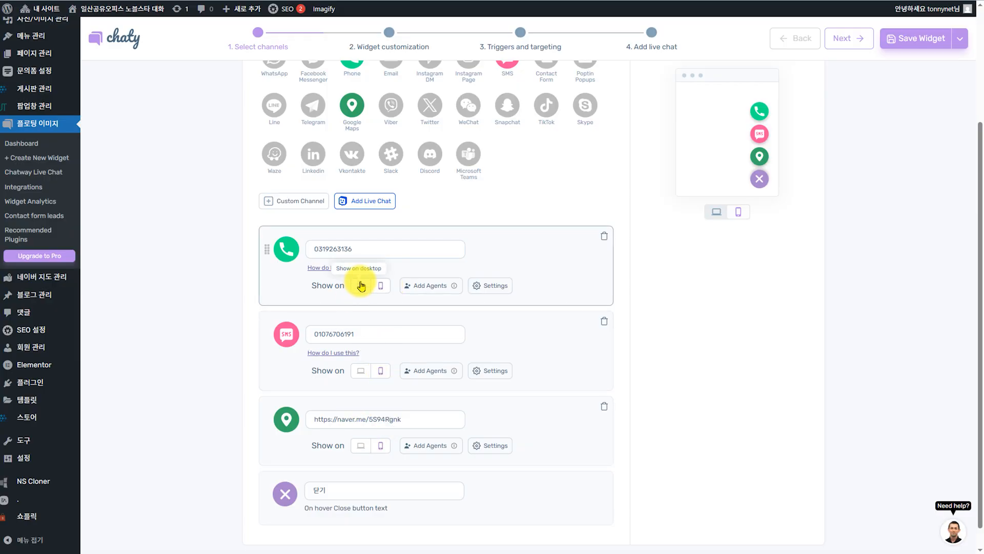
Step: Enable desktop display for the Phone channel, save the widget, and test the floating phone button on the live home page
left_click(362, 286)
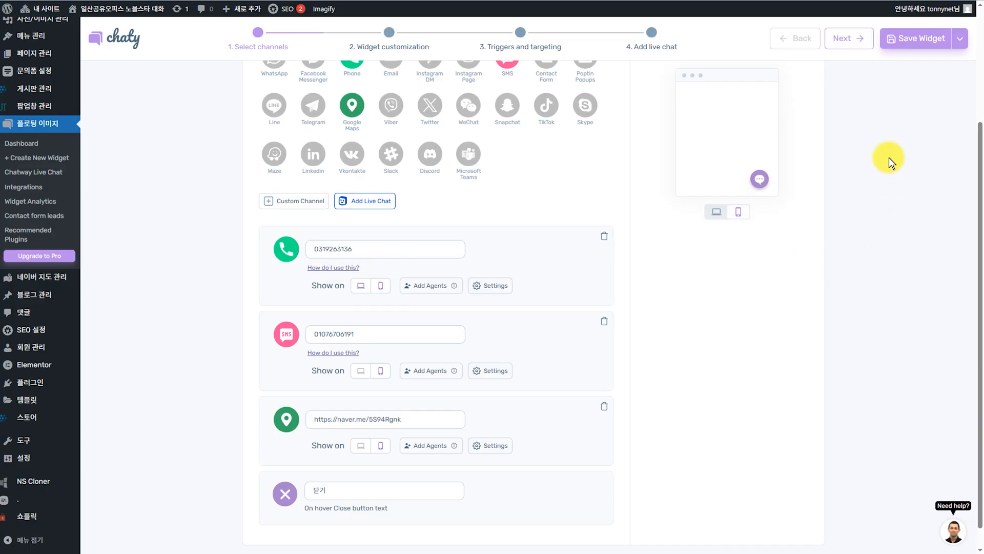
left_click(917, 51)
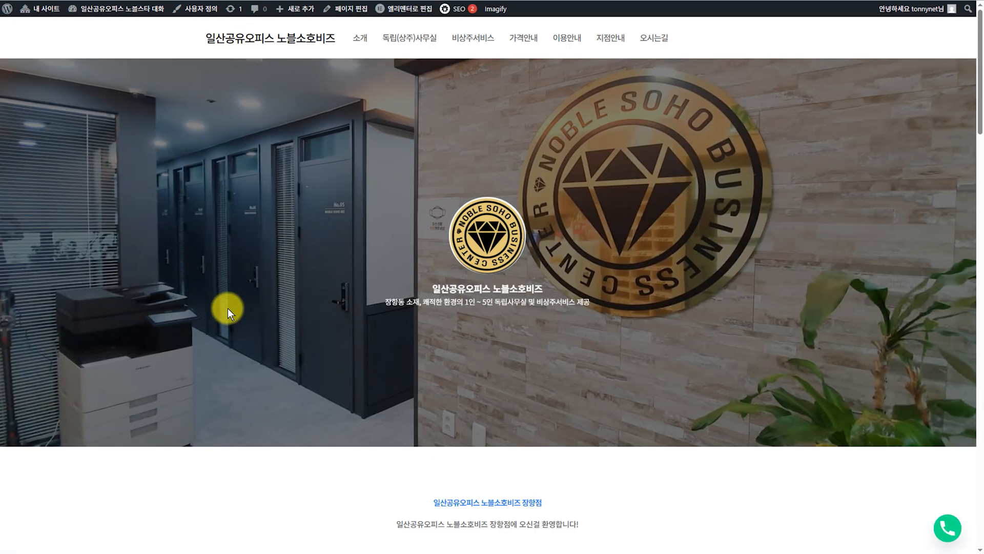
left_click(955, 528)
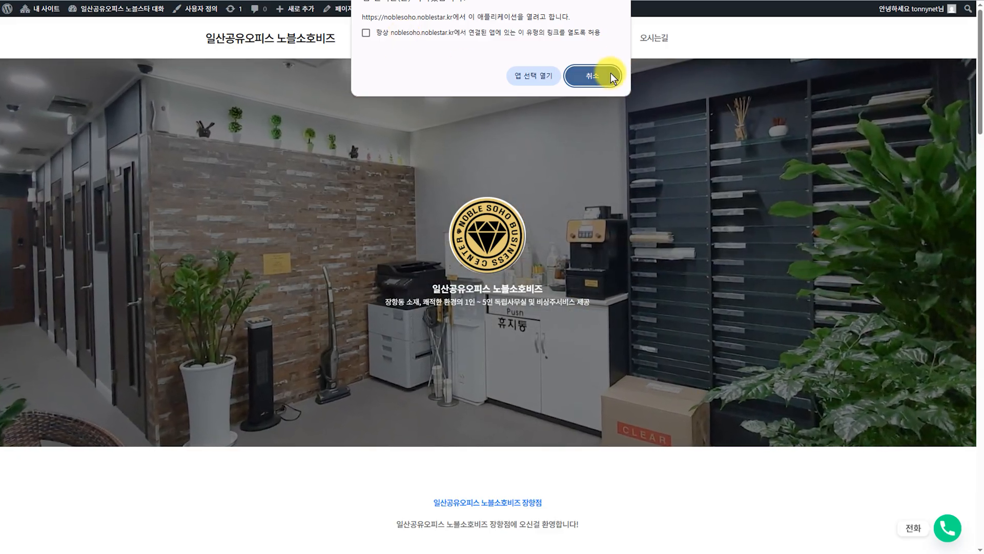
left_click(610, 77)
scroll(757, 511, "down", 15)
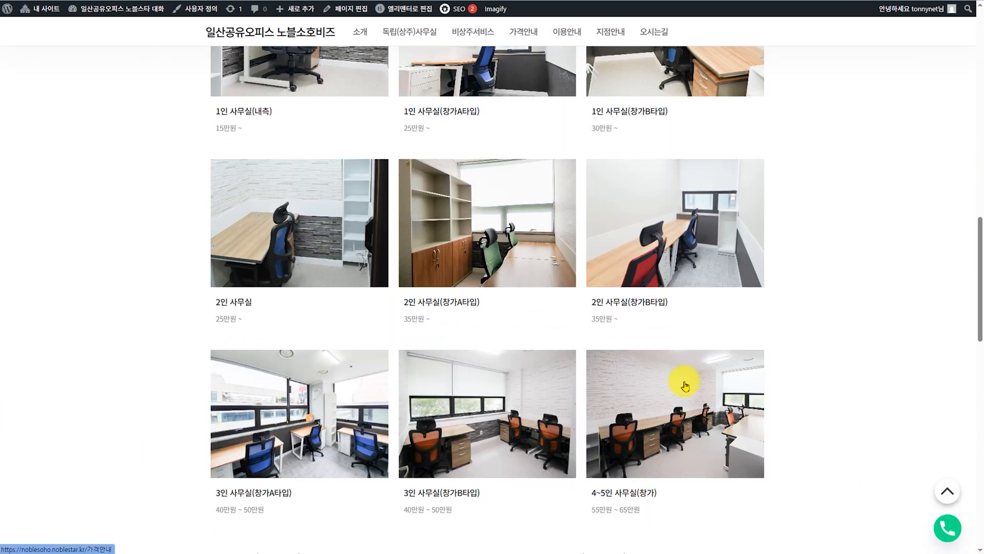
scroll(687, 377, "up", 15)
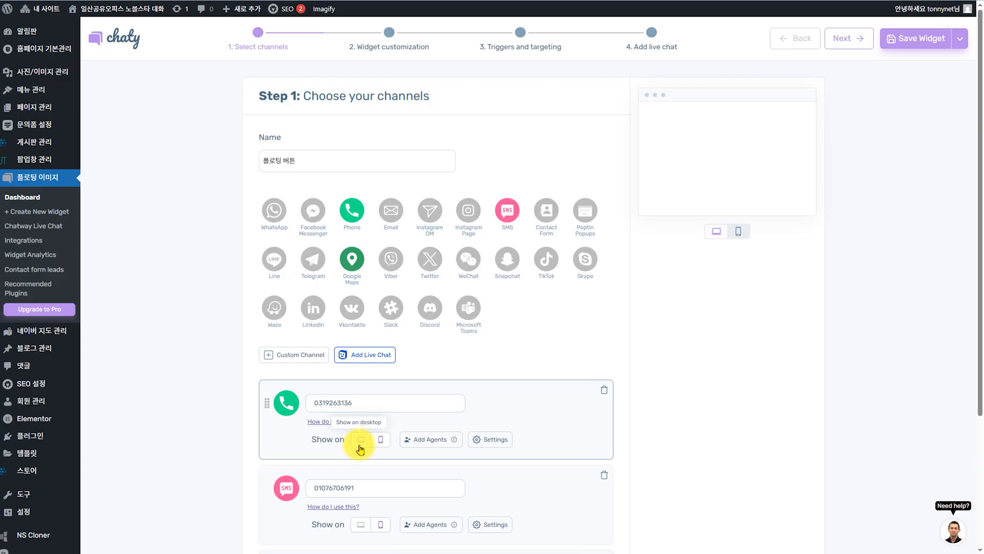
Step: Restore the Phone channel to mobile-only display, save the widget, and recheck the live home page
left_click(912, 36)
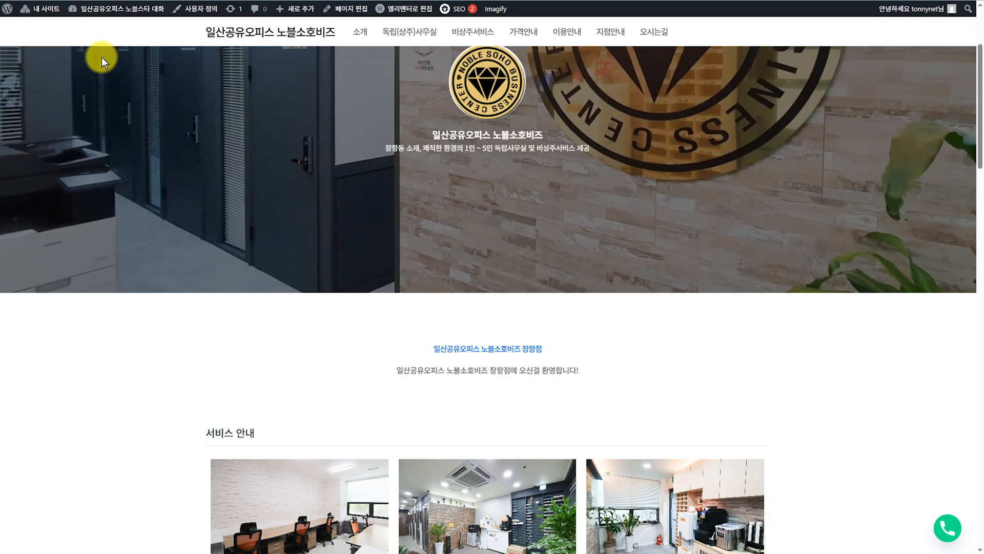
scroll(813, 466, "down", 15)
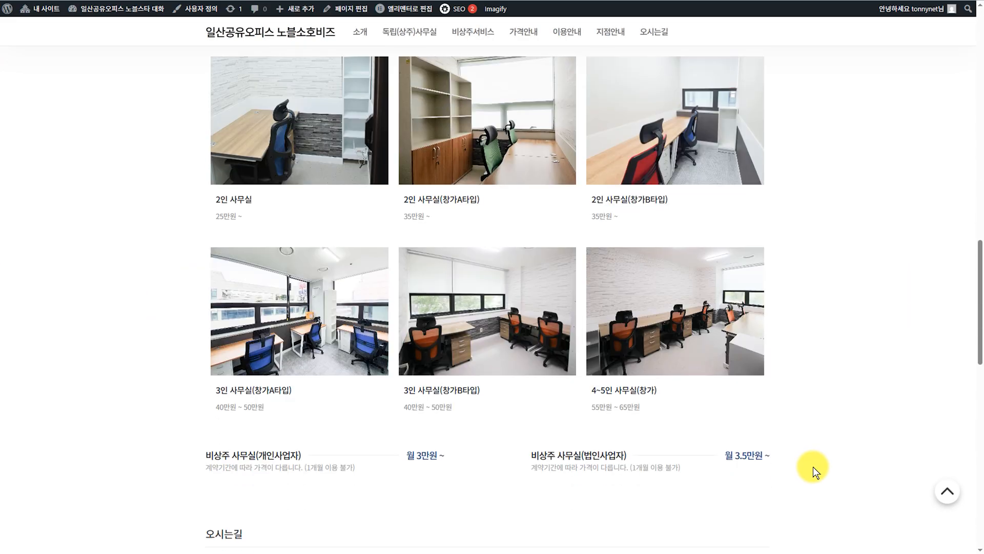
scroll(813, 464, "up", 20)
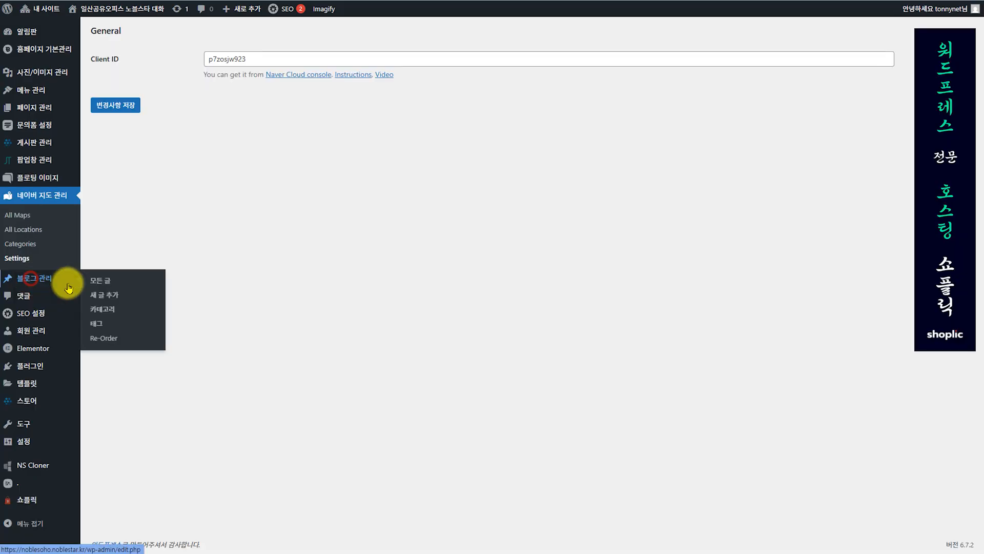
Step: Open the 블로그 관리 posts, view the 주차안내 post from the live 이용안내 page, and open it in the editor
left_click(66, 281)
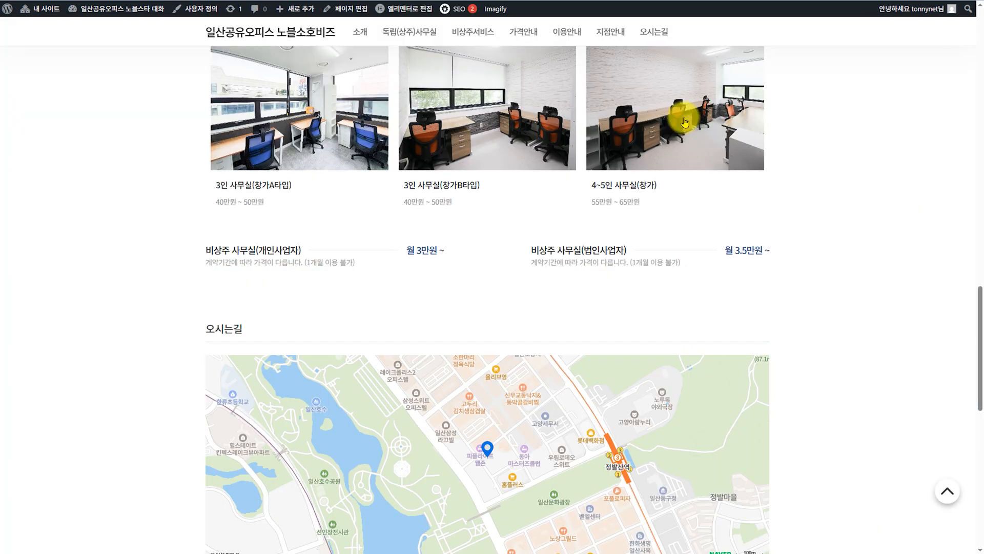
left_click(565, 32)
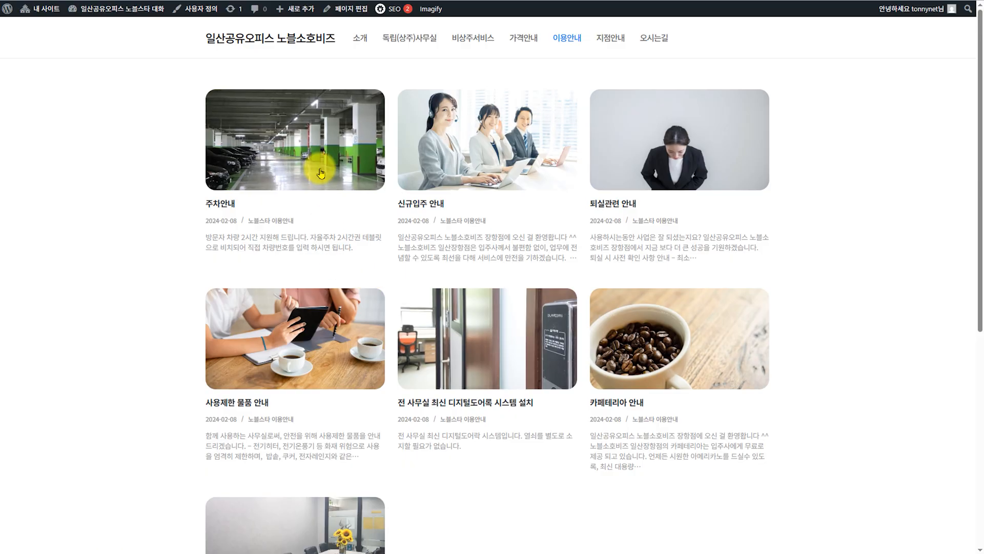
left_click(346, 150)
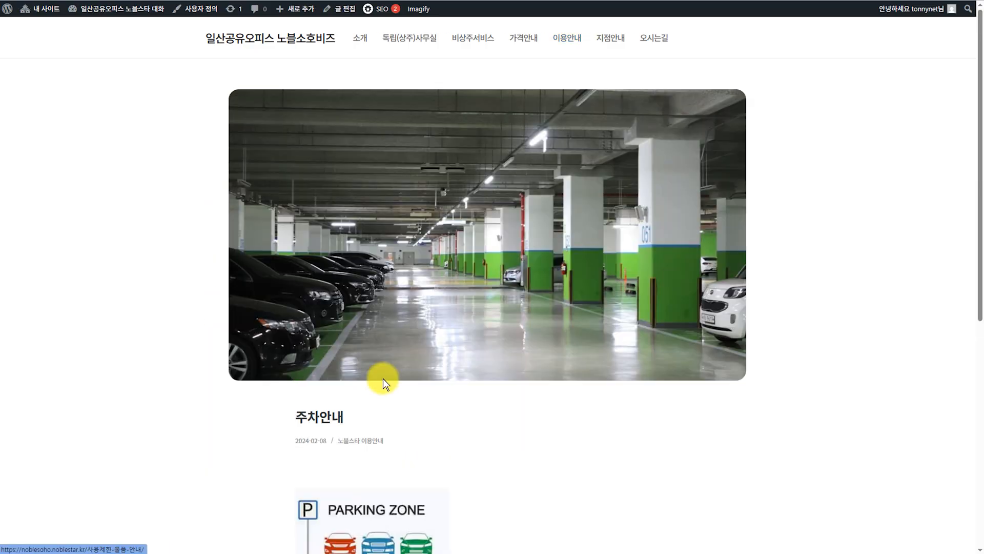
scroll(216, 387, "down", 4)
scroll(216, 388, "up", 4)
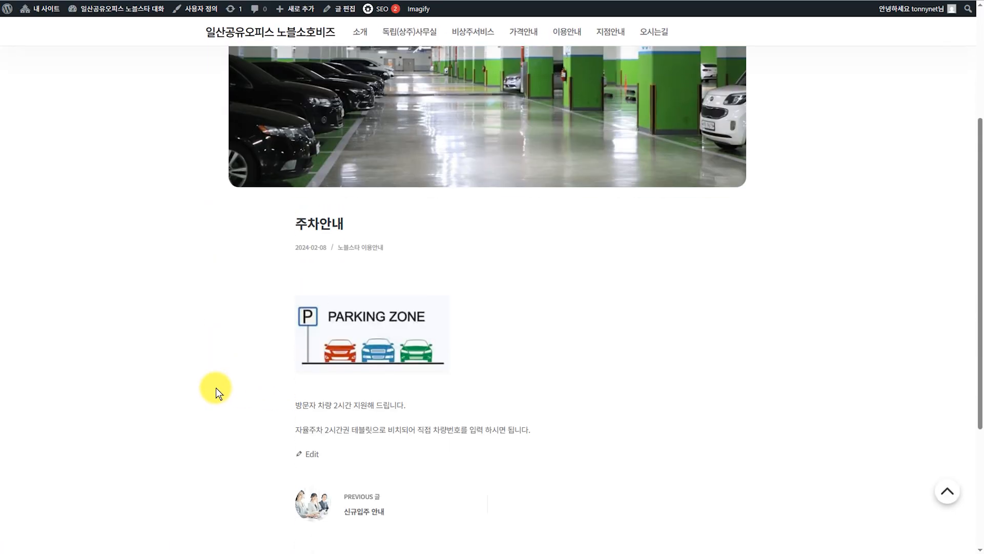
scroll(332, 417, "down", 5)
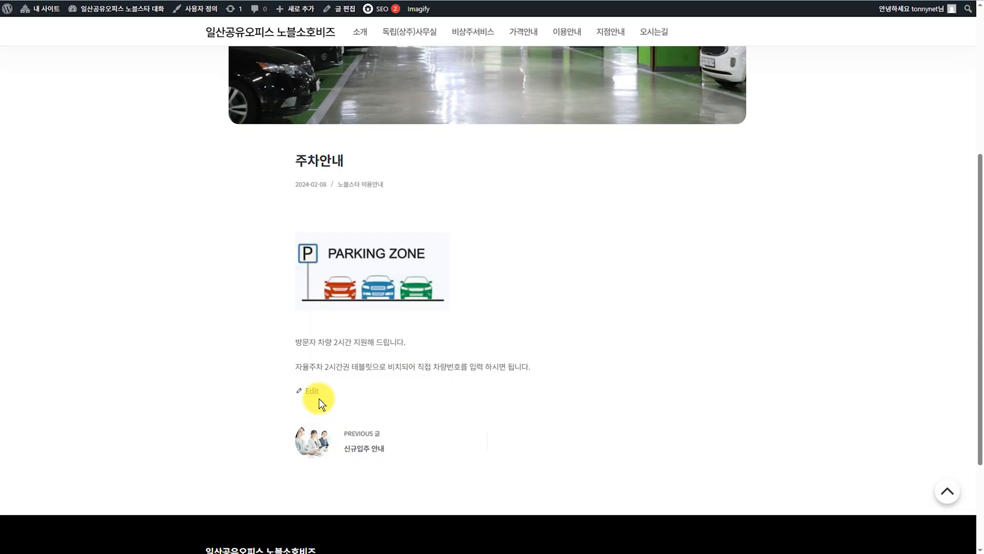
left_click(319, 398)
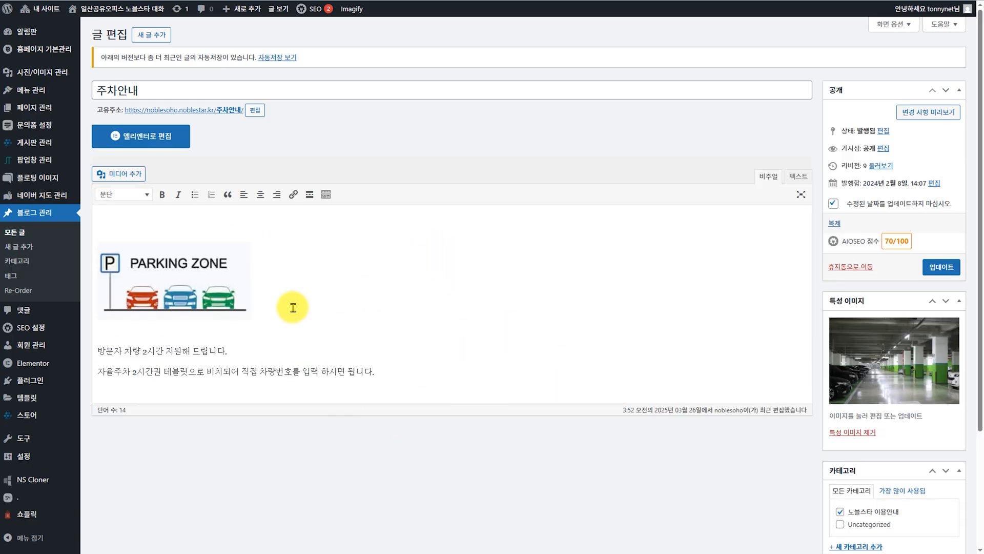
Step: Create a new blog post titled 블로그 제목 with the text 내용을 입력 and insert the round Noble Soho logo from the media library
left_click(30, 248)
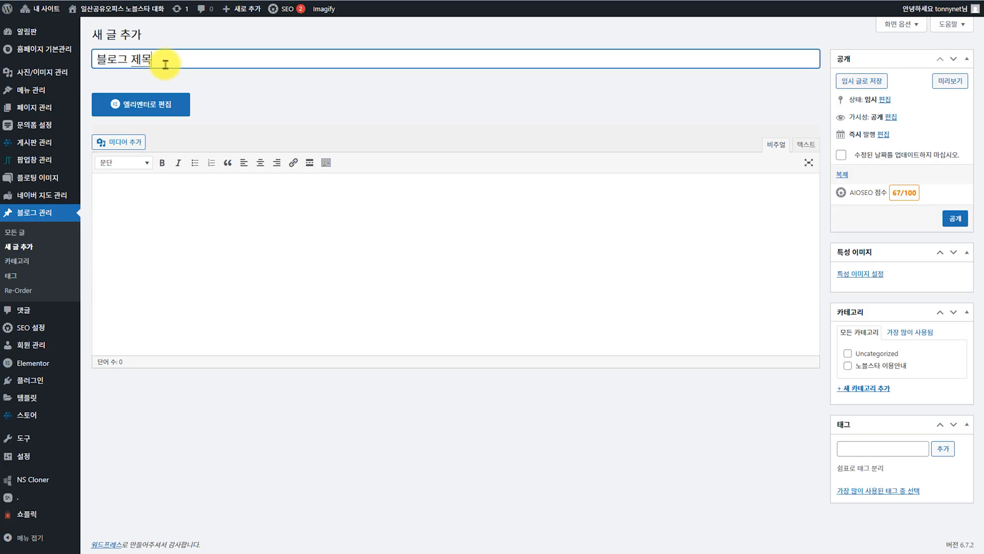
left_click(201, 220)
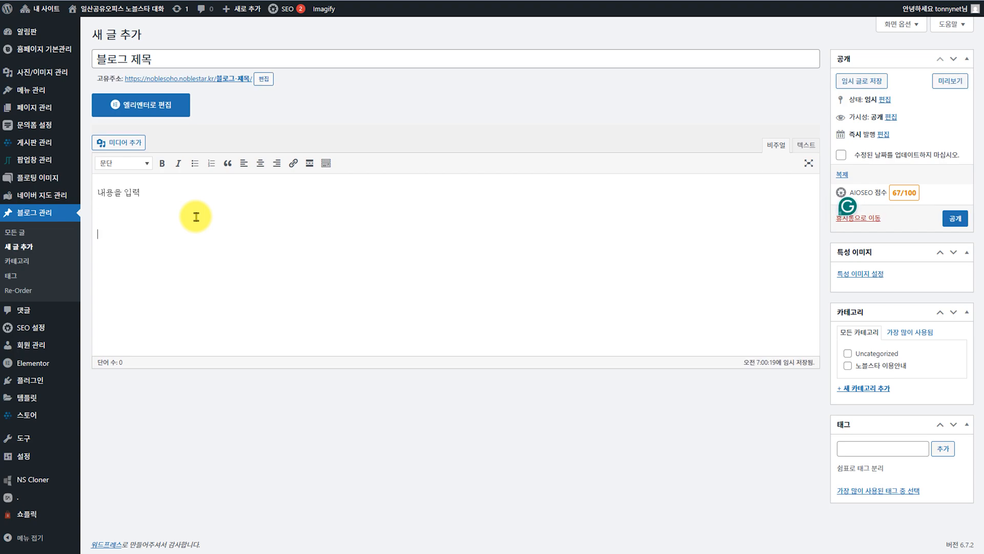
left_click(125, 143)
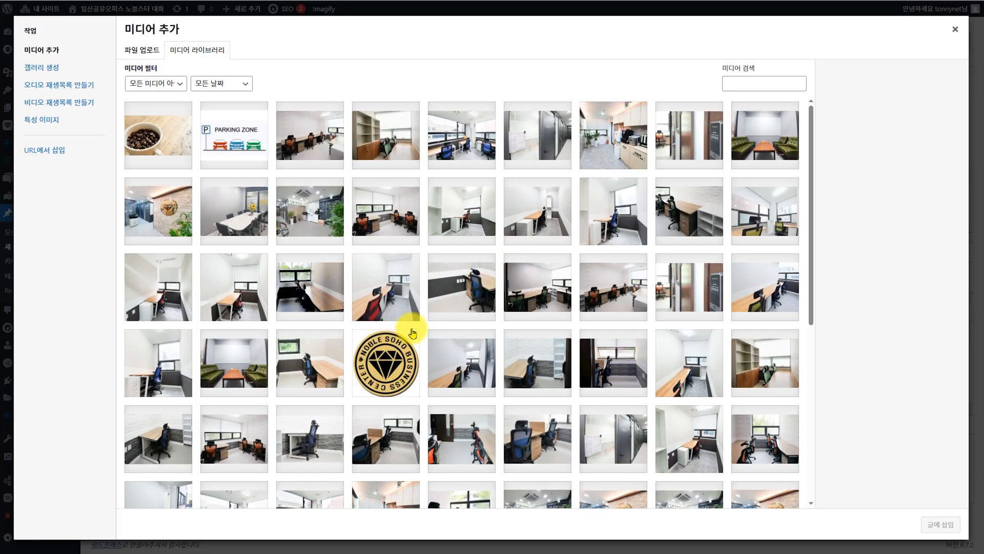
left_click(407, 348)
left_click(940, 524)
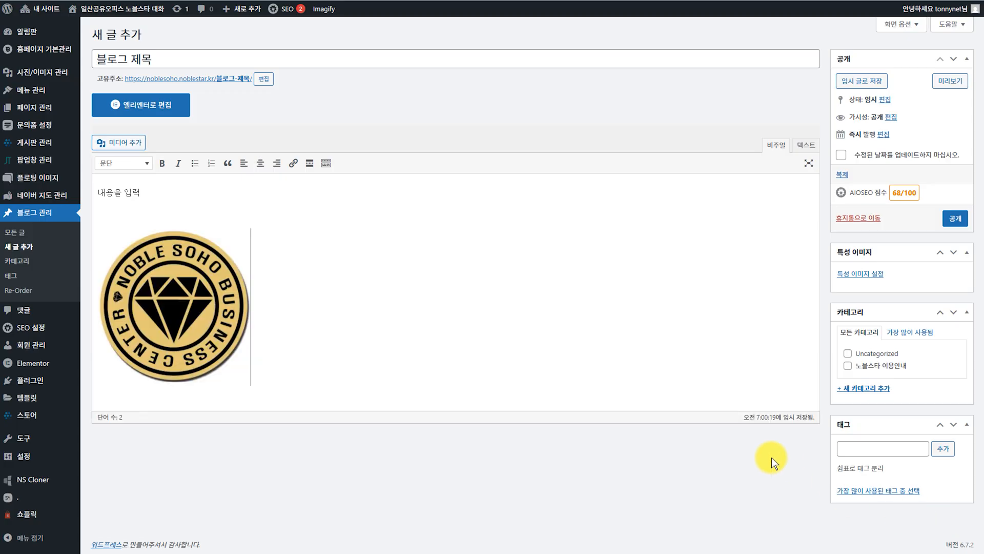
left_click(198, 289)
left_click(474, 320)
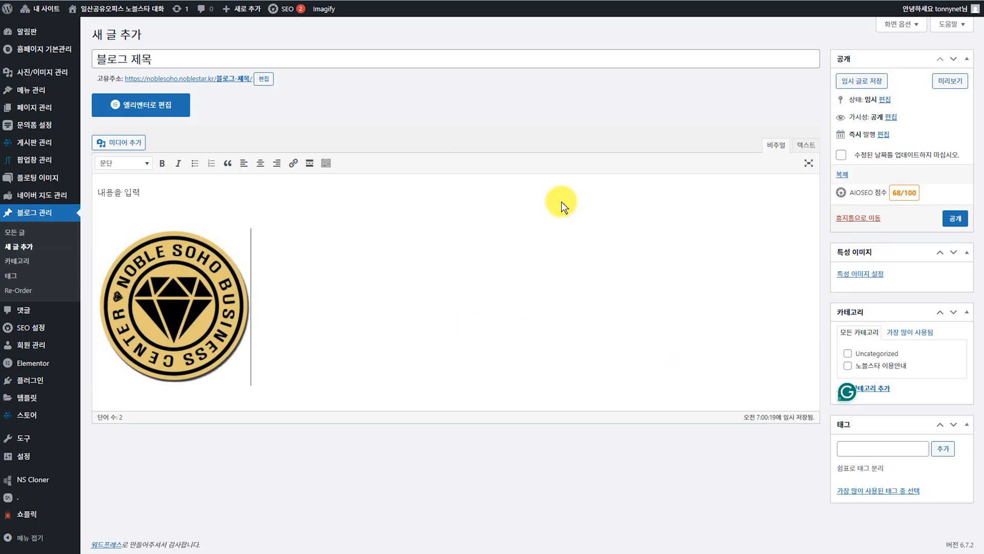
Step: Set the 별관(7층) 회의실 photo with green sofas as the post's featured image and publish the post
left_click(870, 277)
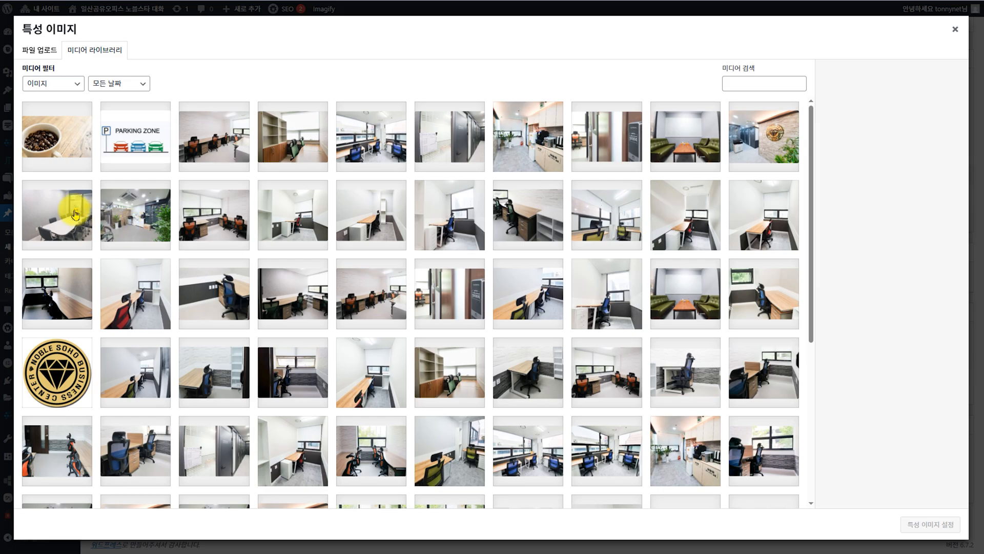
left_click(685, 134)
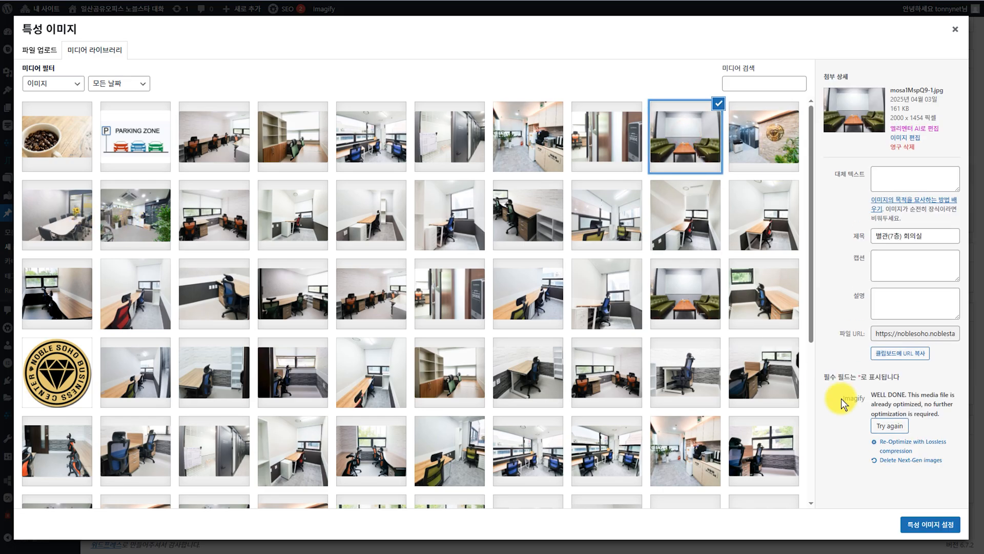
left_click(931, 520)
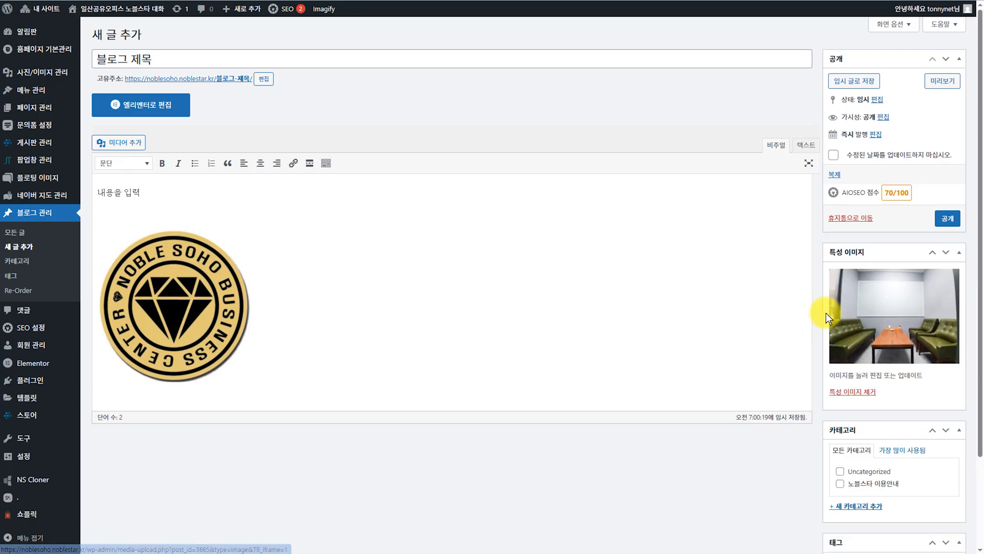
left_click(943, 226)
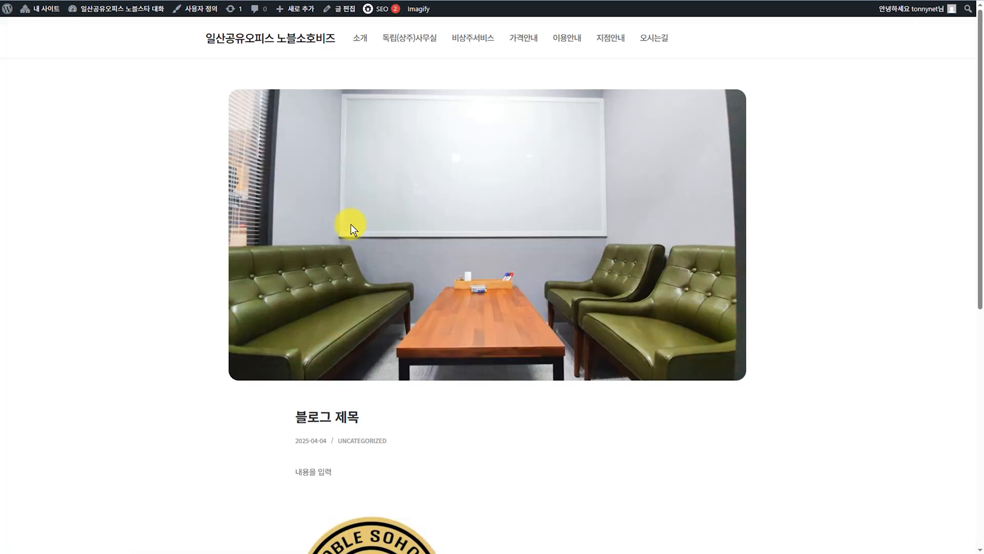
Step: Review the published 블로그 제목 post on the live site and check its entry on the 이용안내 page
scroll(148, 371, "down", 4)
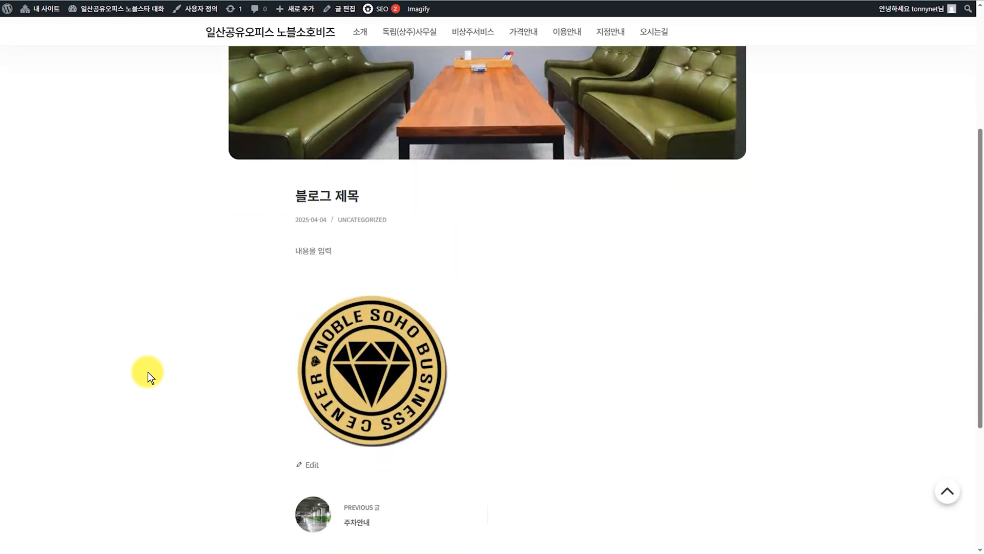
scroll(148, 371, "up", 4)
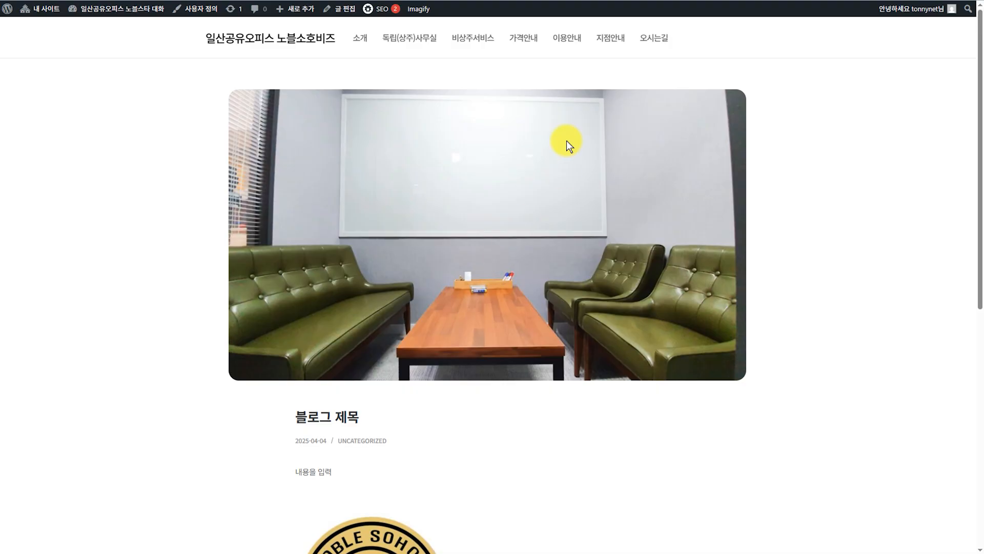
left_click(568, 39)
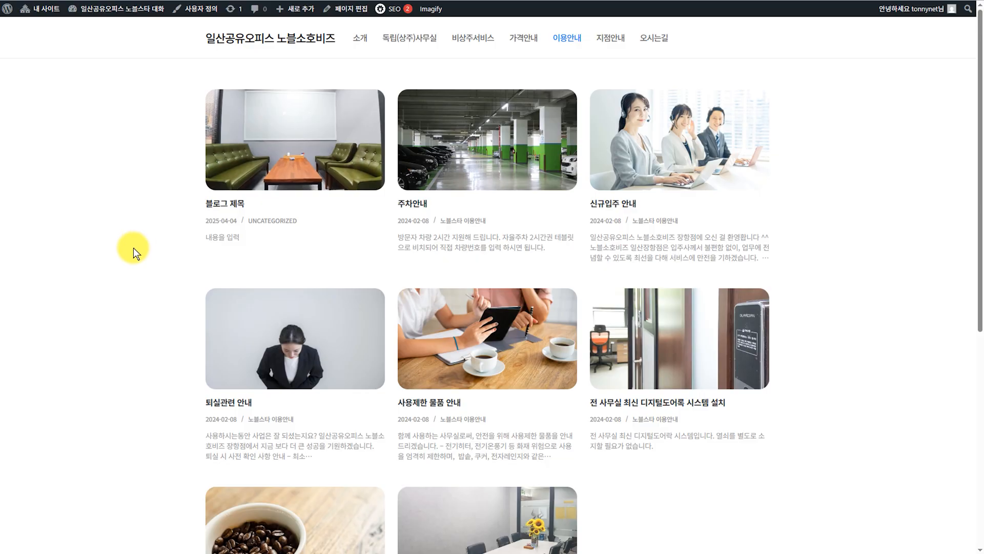
left_click(317, 136)
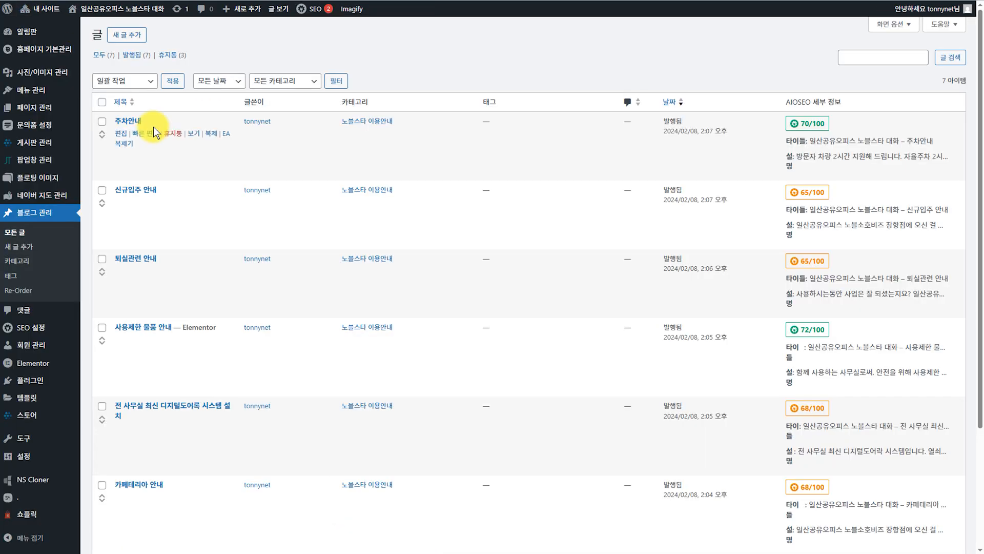
Step: Try to quick-edit the 블로그 제목 post with category 노블스타 이용안내 instead of Uncategorized and status 임시, and discard the changes
left_click(16, 232)
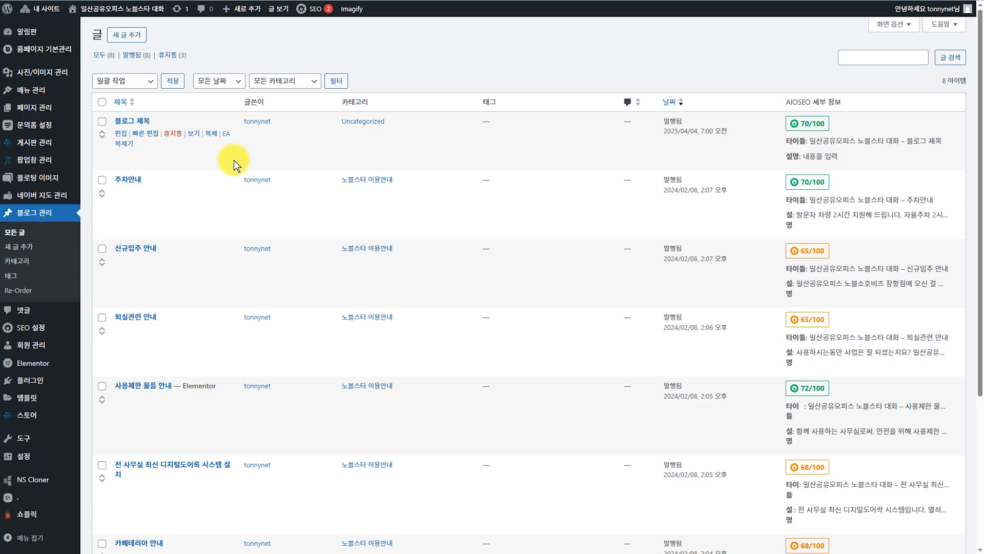
left_click(149, 137)
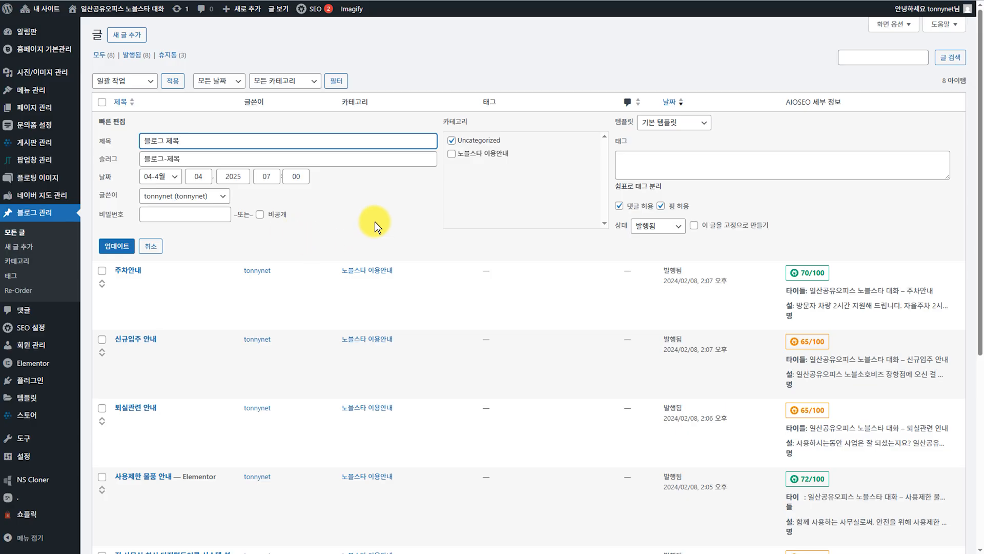
left_click(473, 154)
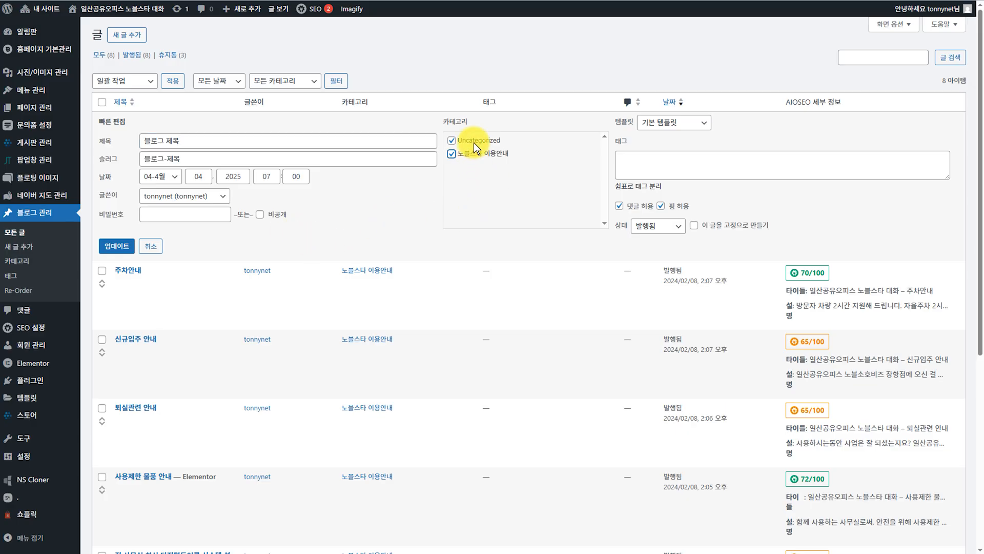
left_click(676, 227)
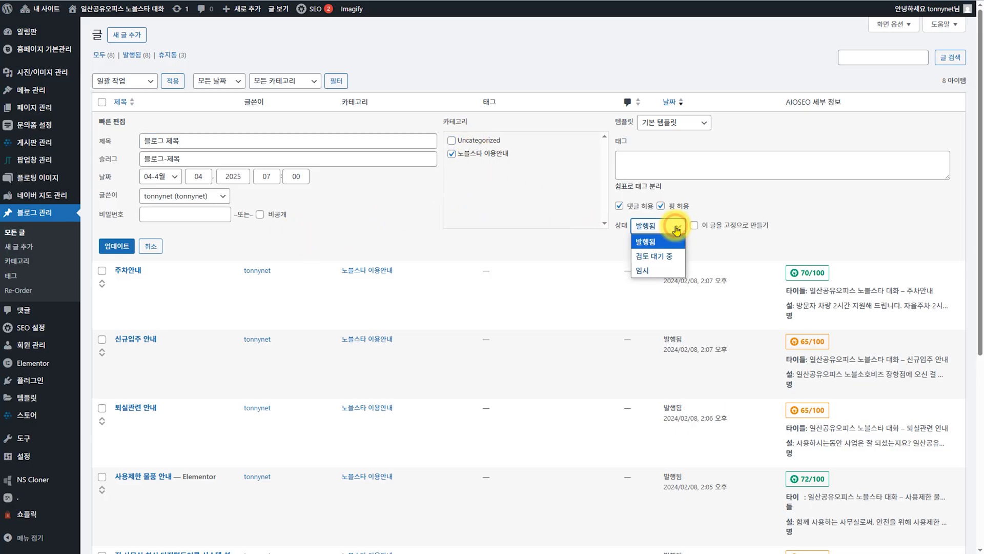
left_click(661, 272)
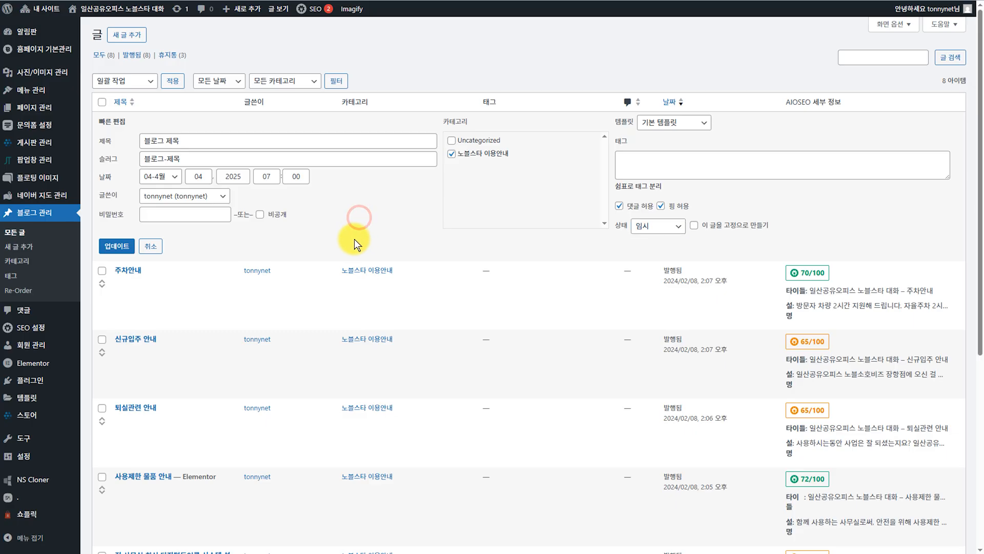
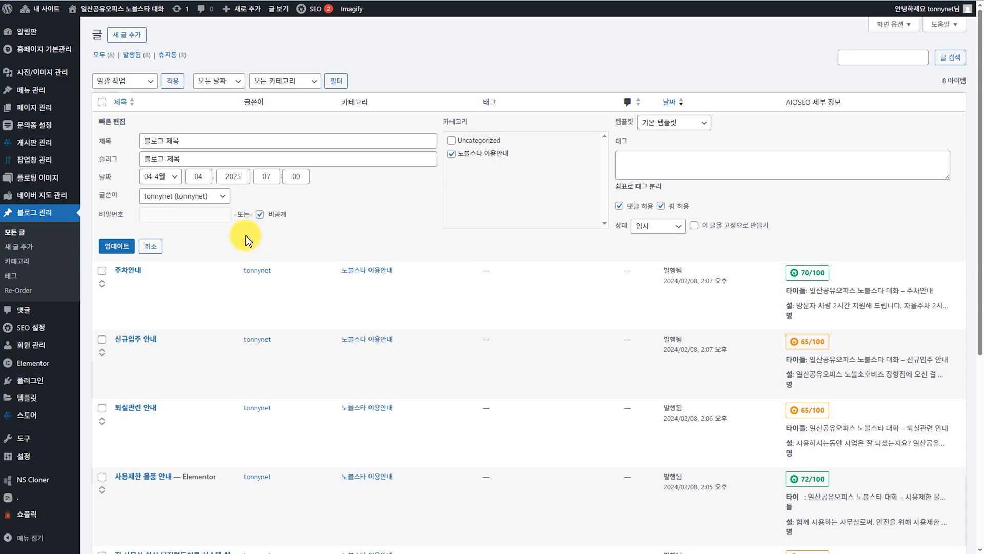
left_click(151, 247)
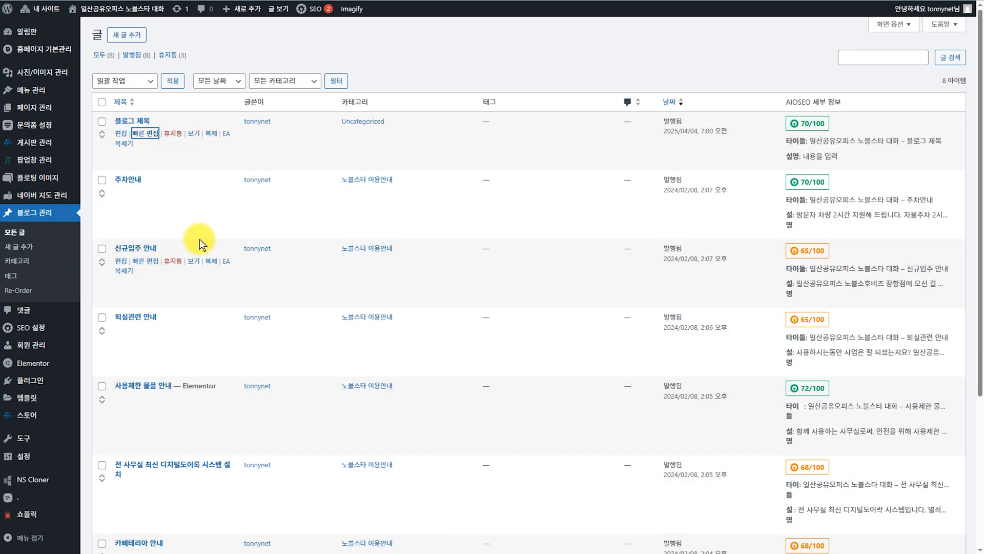
Step: Move the 블로그 제목 post to the trash and permanently delete all posts in the trash
left_click(170, 135)
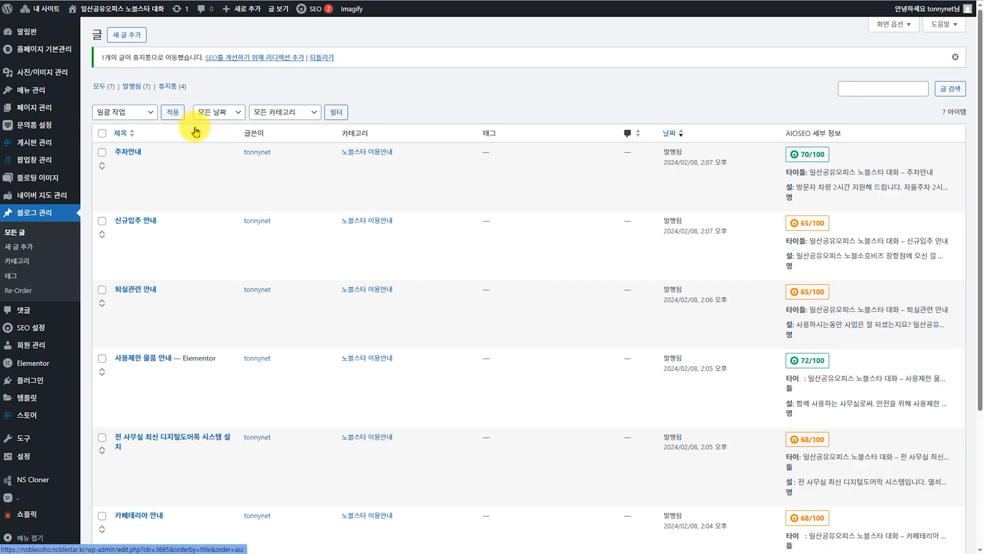
left_click(174, 87)
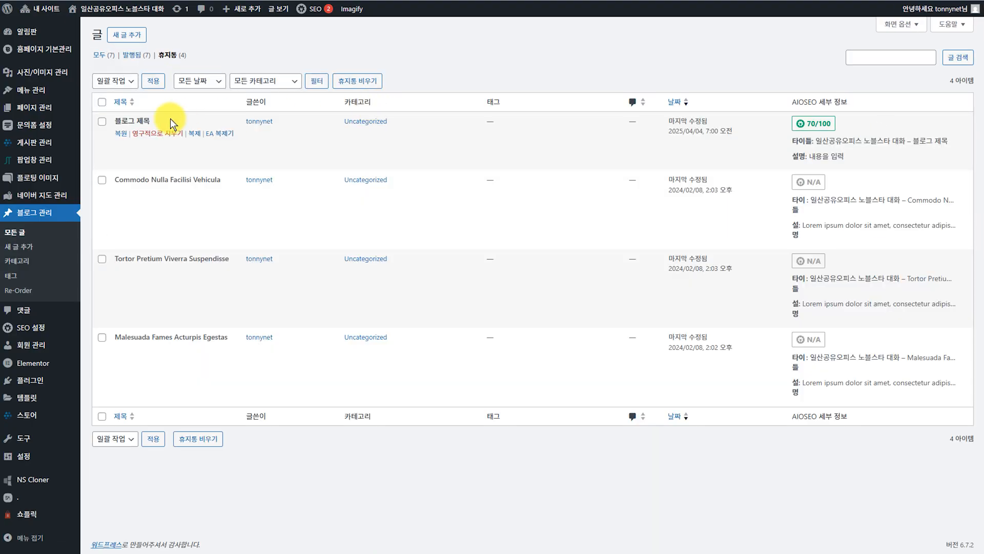
left_click(116, 81)
left_click(111, 125)
left_click(154, 83)
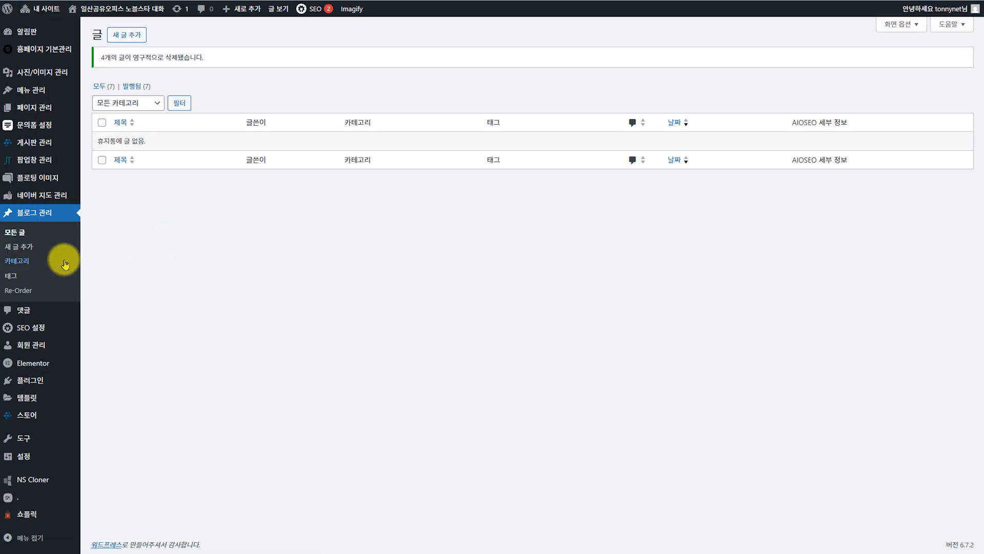
Step: Return to the full post list, and open the SEO 설정 dashboard with its notifications panel dismissed
left_click(16, 232)
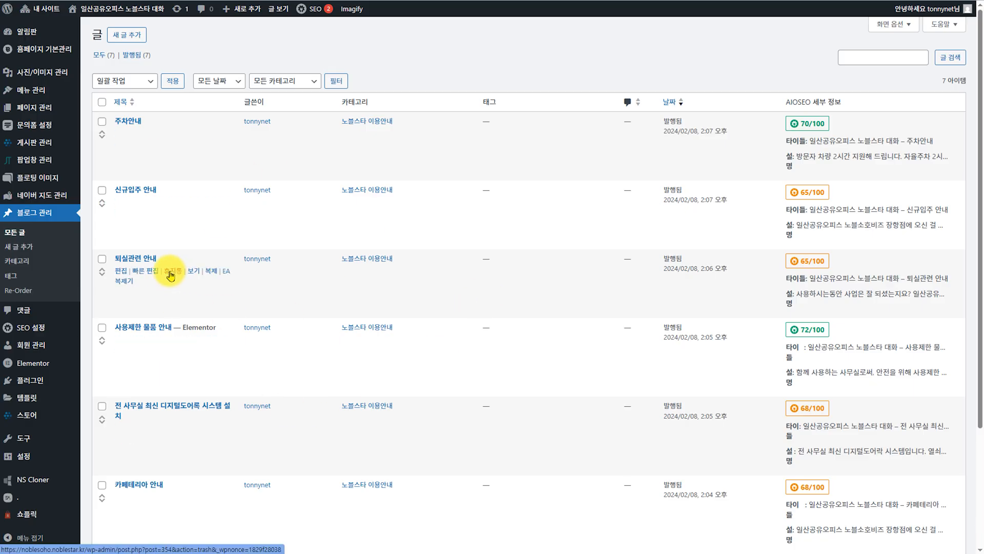
left_click(30, 328)
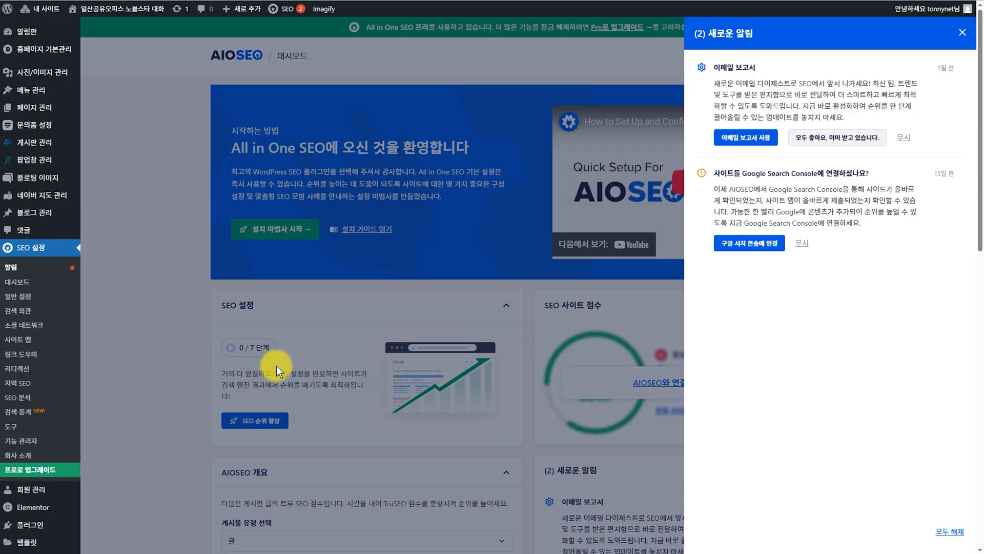
left_click(962, 33)
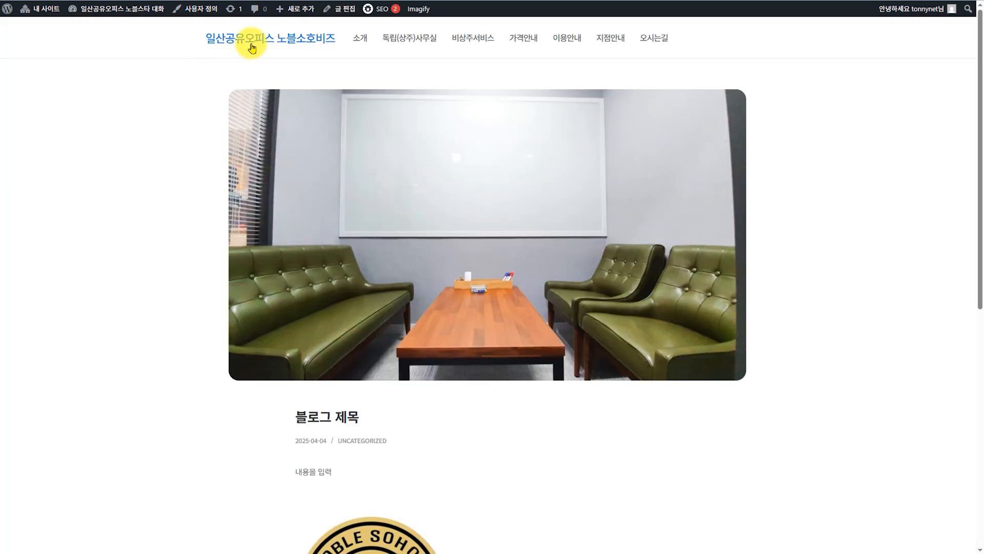
Step: Copy the title 일산공유오피스 노블소호비즈 from the live home page, search Google for it, and open the noblestar.kr result
left_click(252, 43)
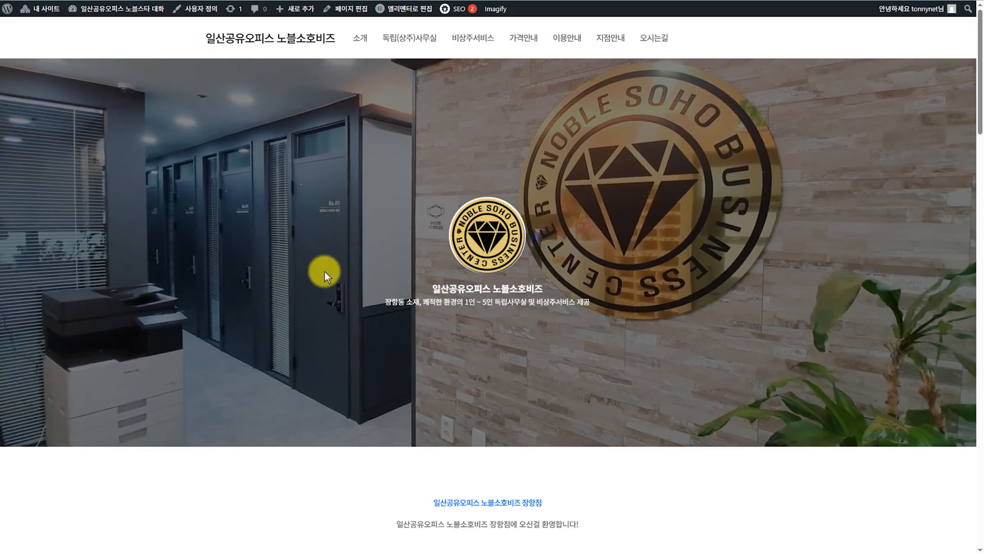
left_click_drag(194, 37, 332, 43)
right_click(332, 43)
left_click(387, 150)
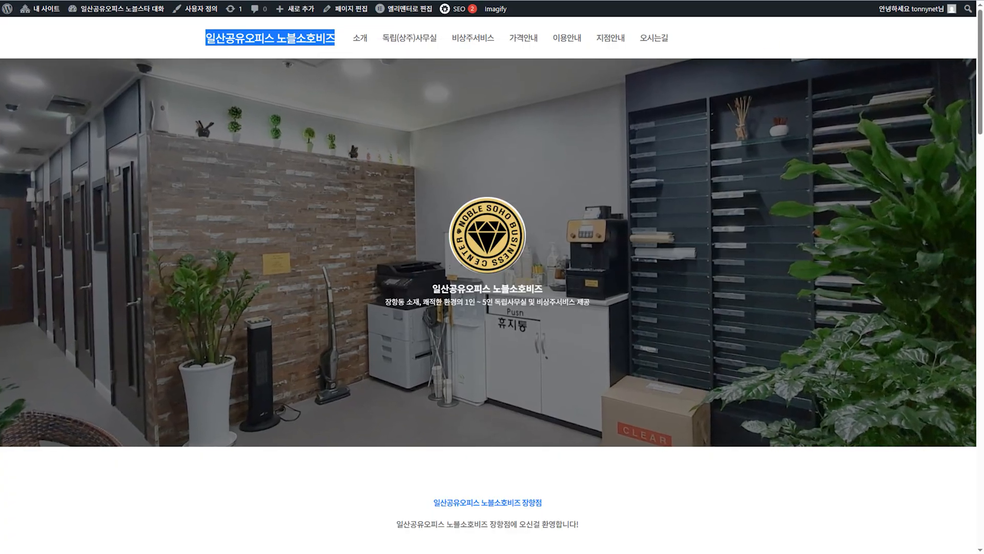
key("ctrl+t")
right_click(436, 147)
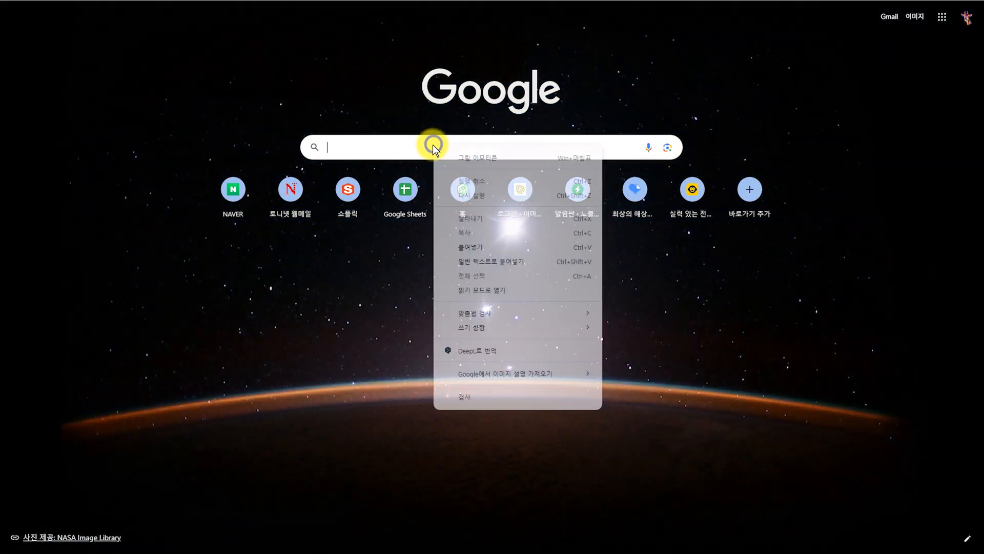
left_click(481, 241)
key("Return")
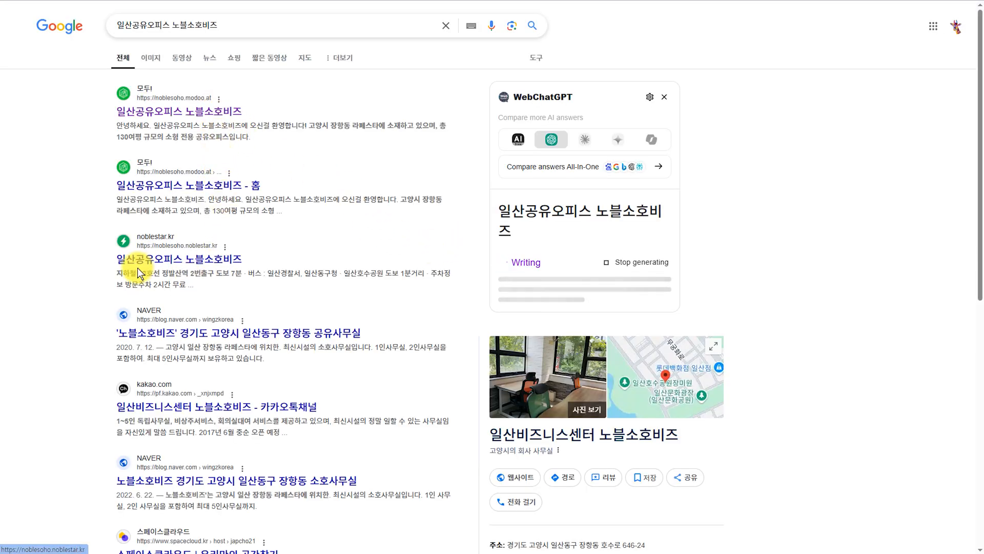
left_click(209, 265)
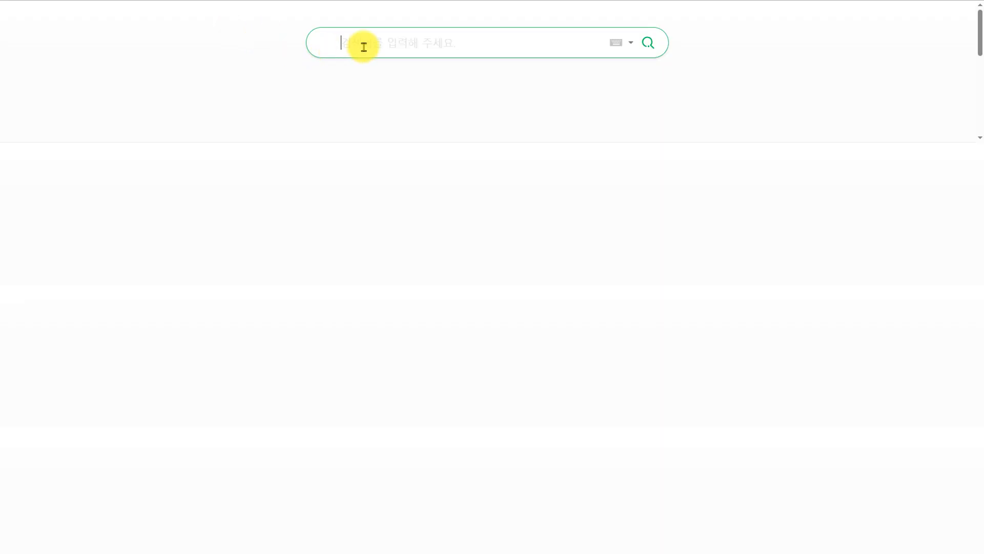
Step: Search Naver for 일산공유오피스 노블소호비즈 and look through more related documents from the noblesoho.modoo.at result
right_click(390, 45)
left_click(398, 123)
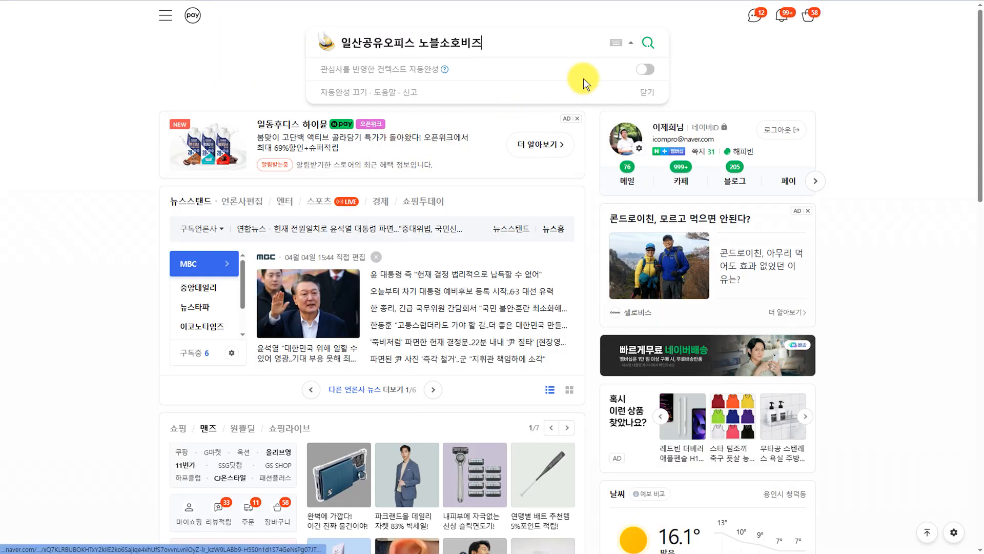
left_click(648, 43)
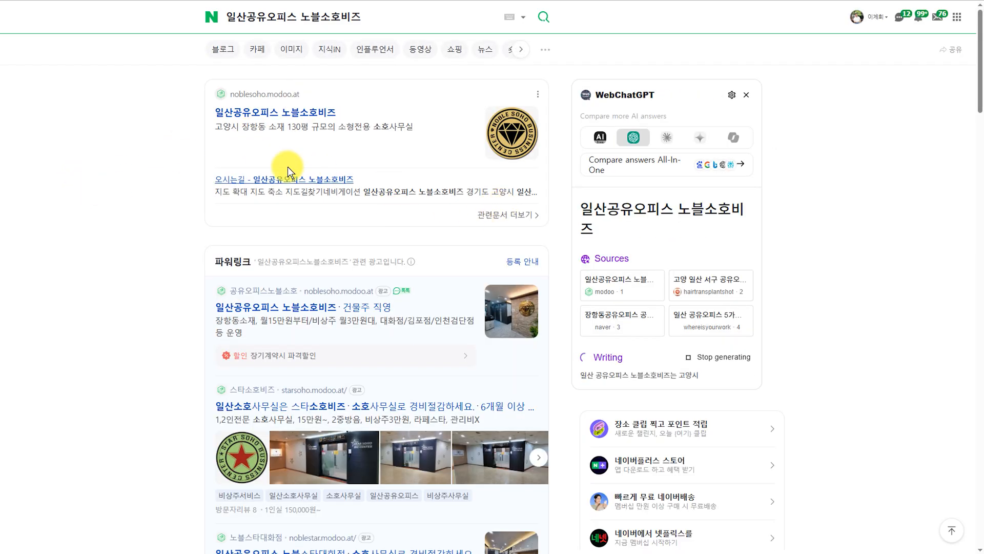
left_click(517, 217)
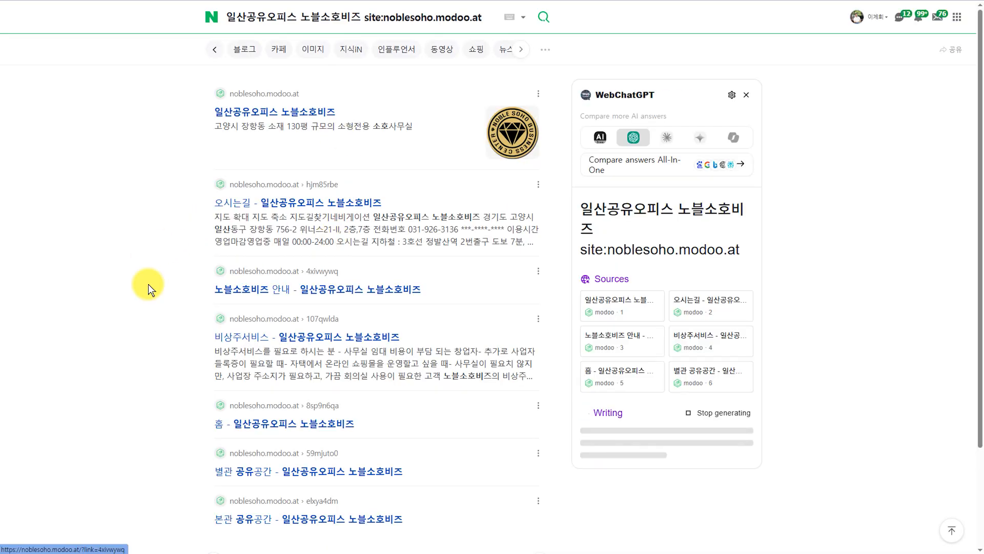
scroll(167, 293, "down", 5)
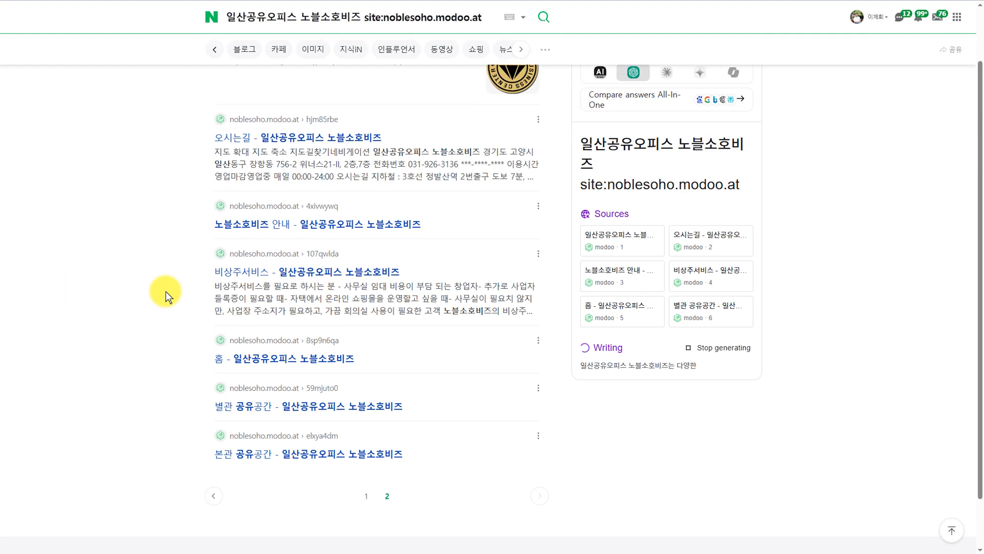
Step: Search Naver for 네이버 웹마스터도구 and view the 웹마스터 도구 site registration page in Naver Search Advisor
triple_click(314, 17)
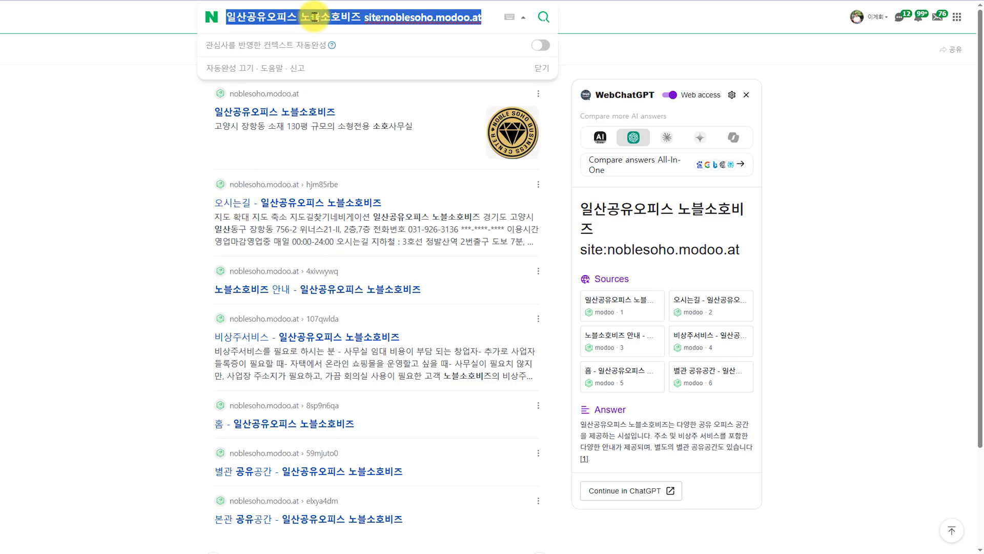
type("네이버")
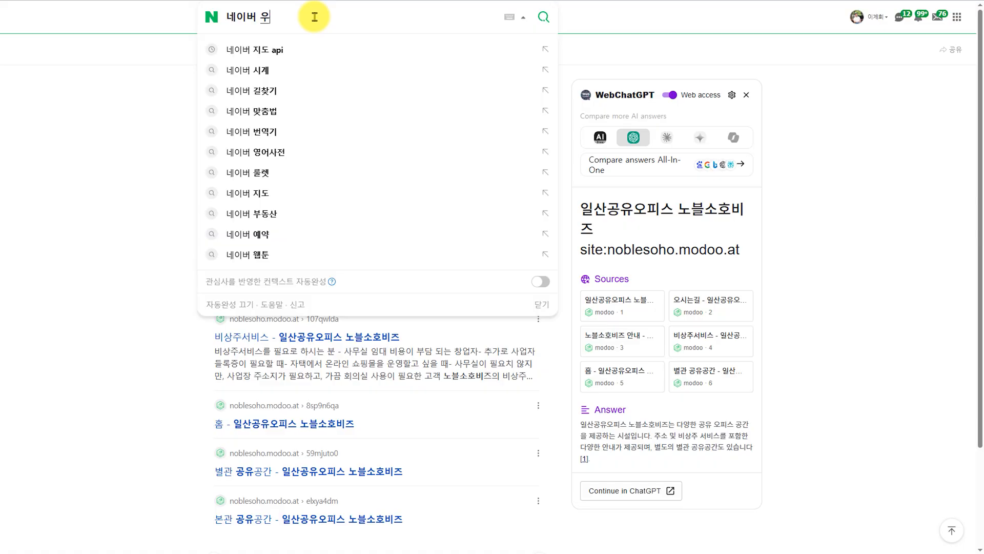
type(" 웹마스터독")
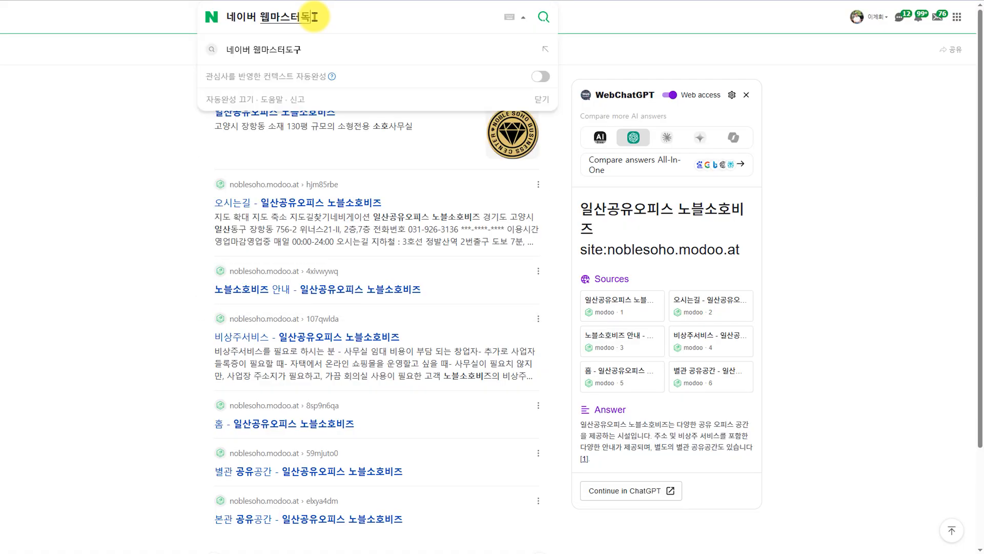
type("구")
key("Return")
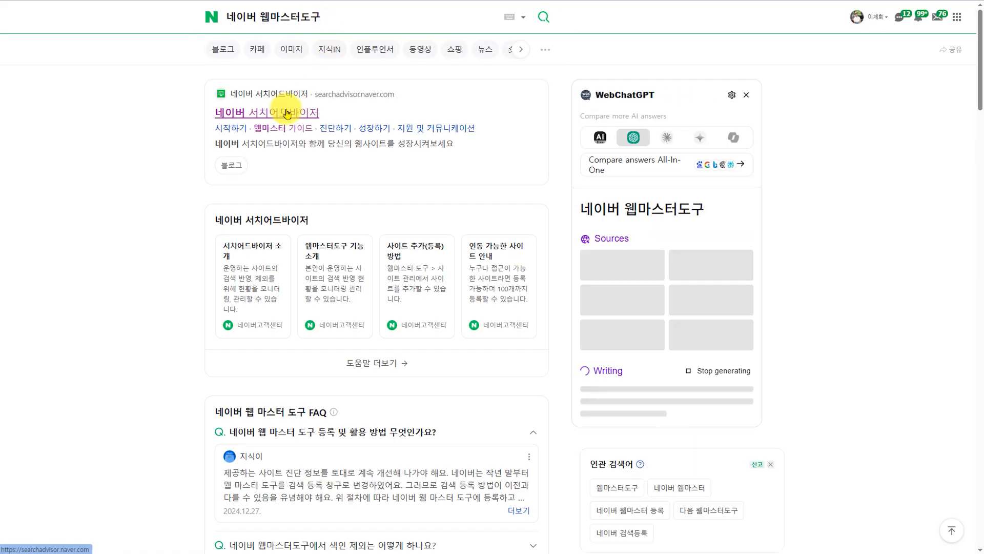
left_click(287, 114)
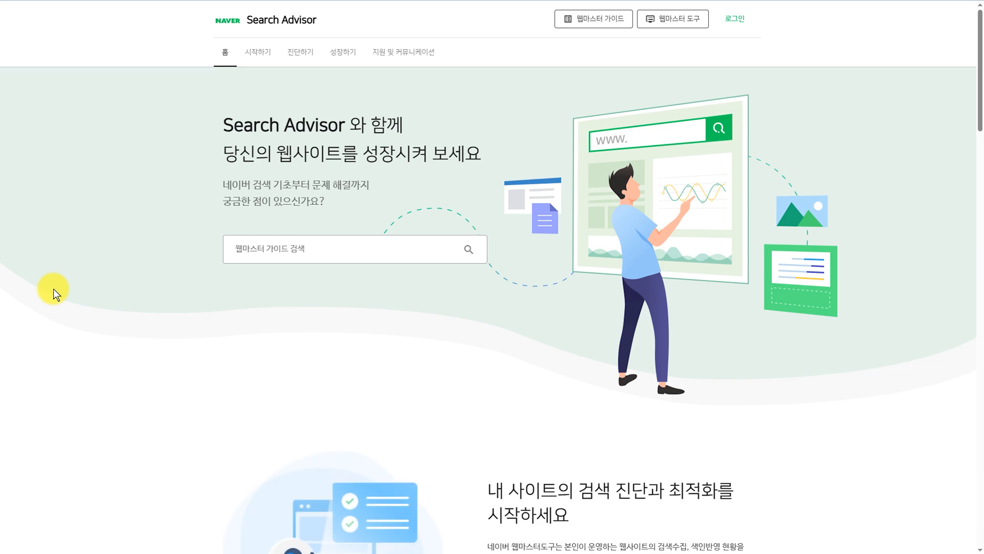
left_click(686, 24)
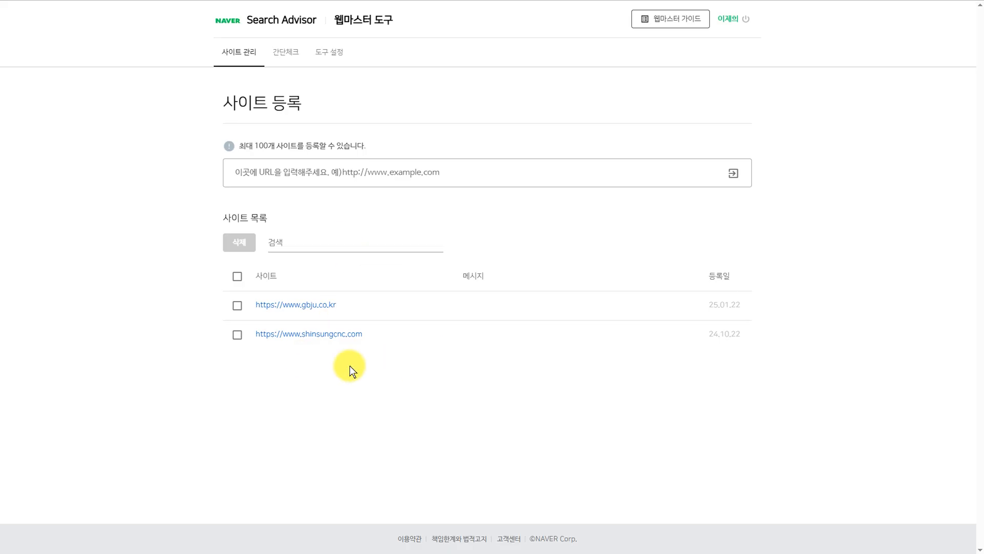
left_click(298, 25)
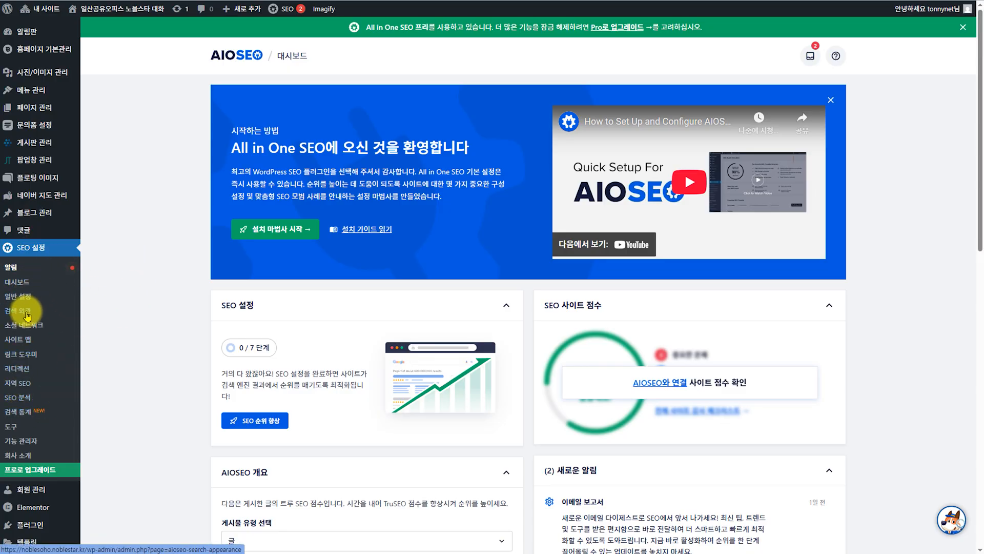
Step: Back in the WordPress admin, open the SEO plugin's 사이트 맵 page and review its 일반 설정 page
left_click(21, 341)
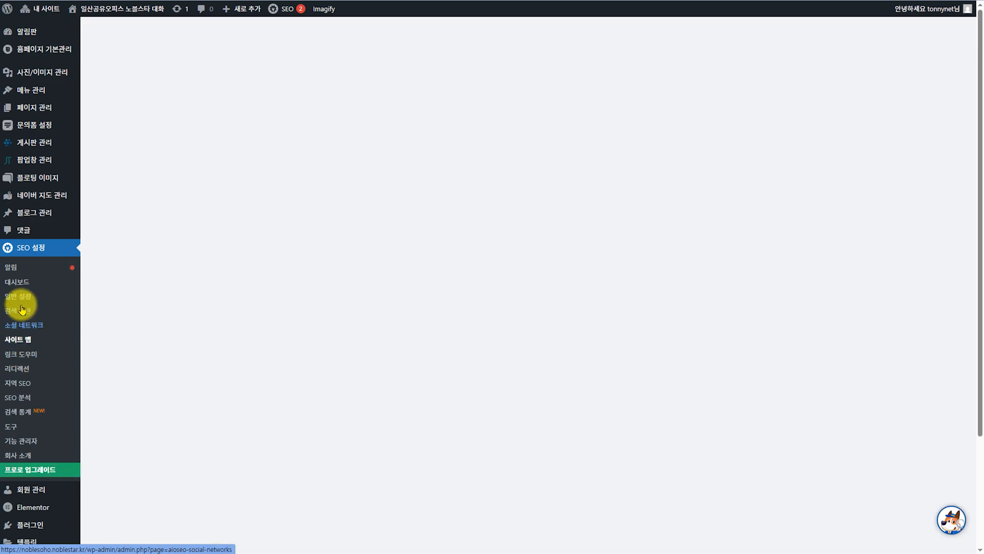
left_click(21, 299)
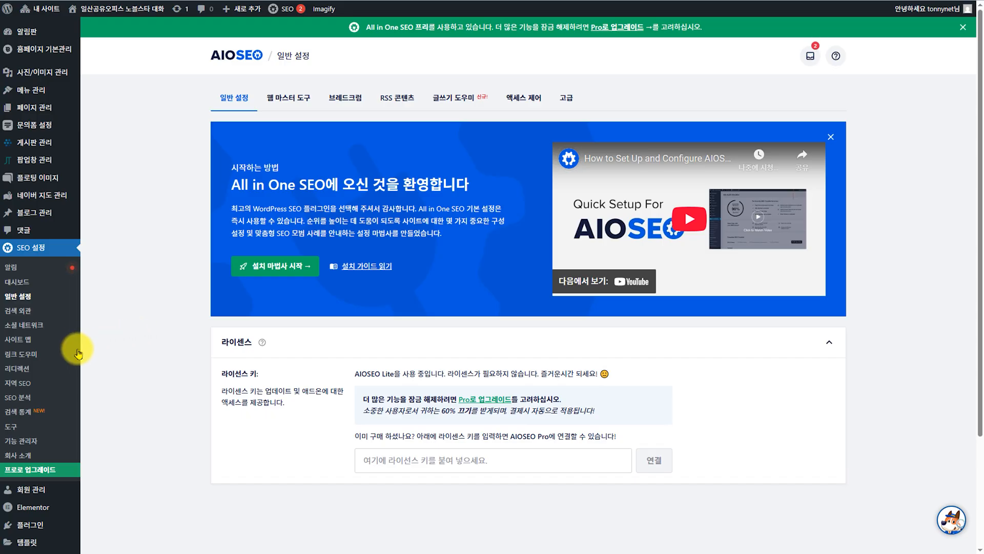
scroll(48, 378, "down", 2)
scroll(51, 387, "up", 2)
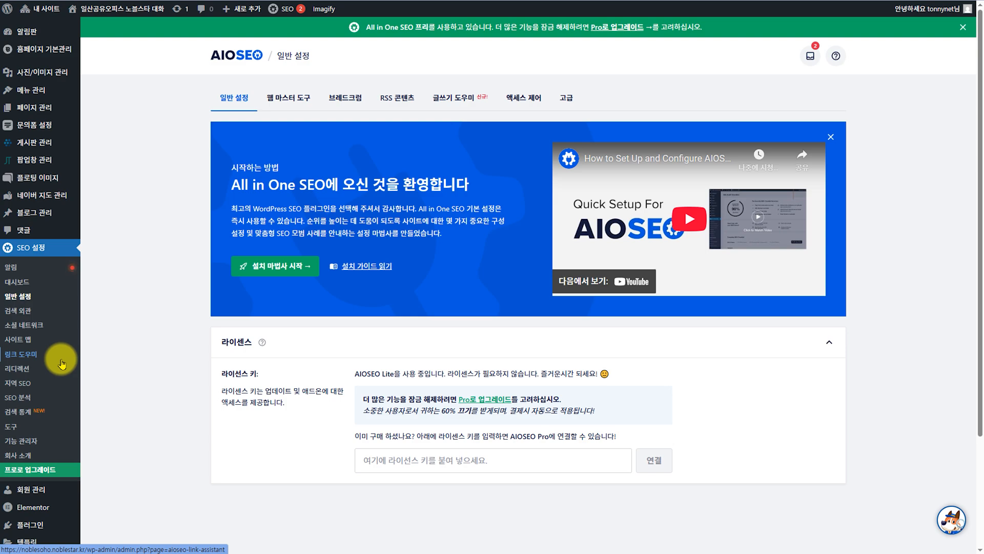
scroll(63, 363, "down", 2)
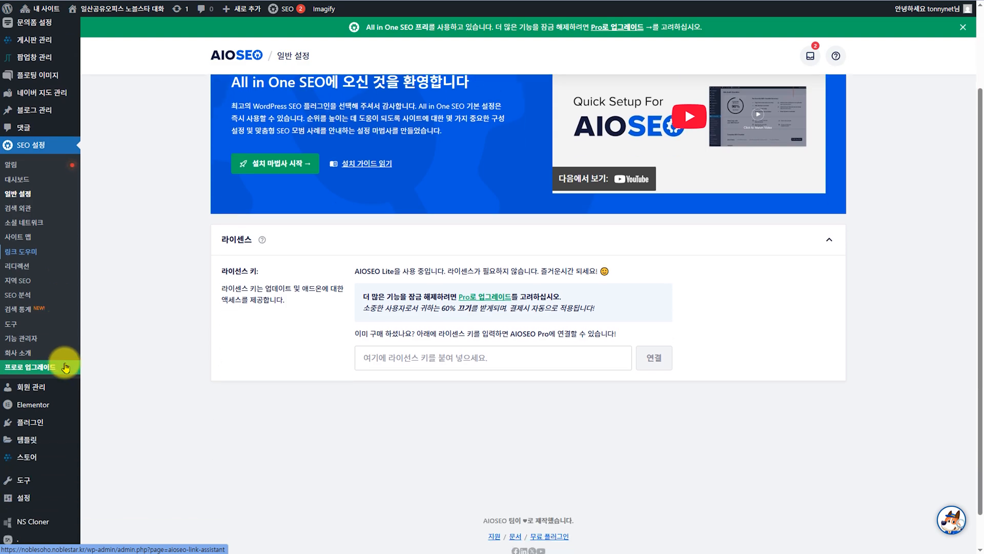
mouse_move(51, 393)
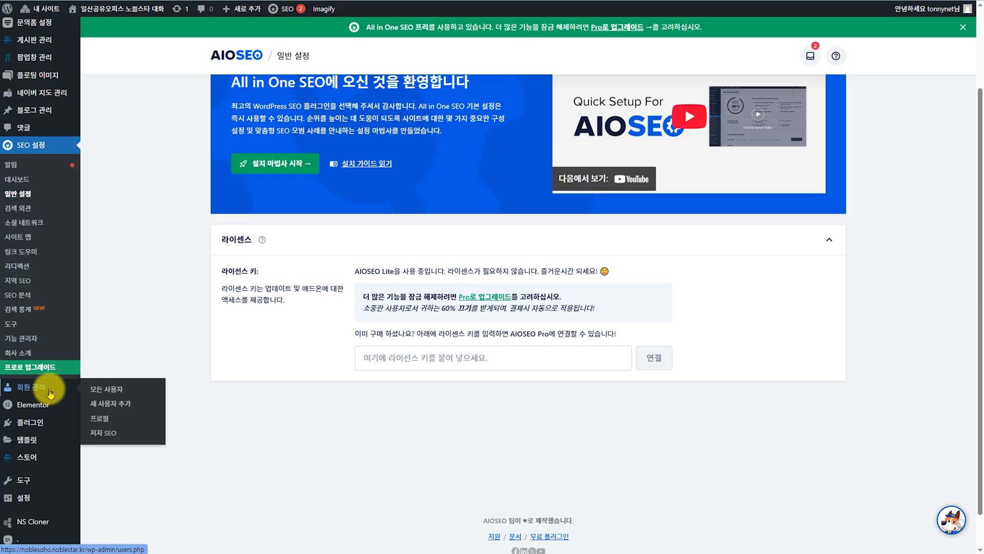
scroll(44, 425, "down", 1)
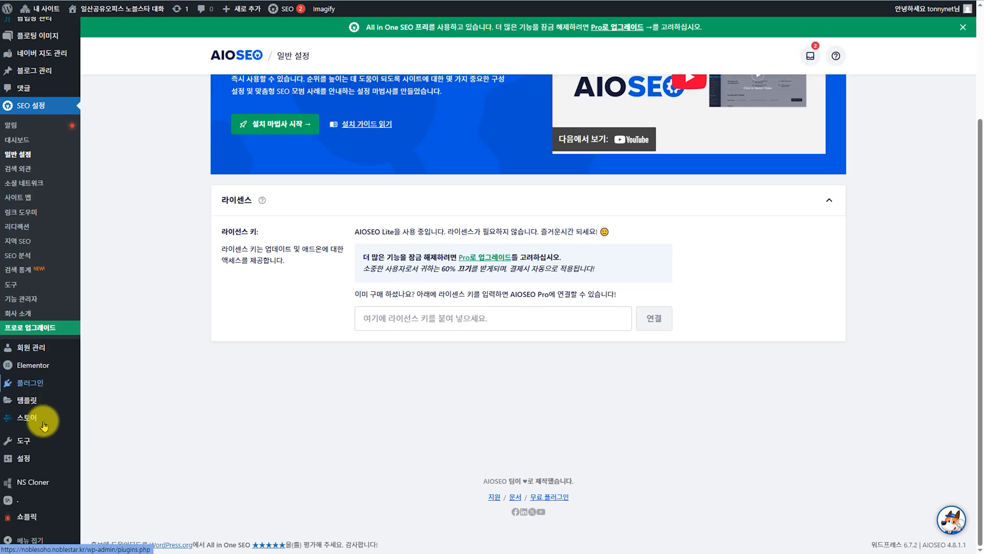
Step: Return to the live home page, look it over, and open it for editing with Elementor
mouse_move(44, 437)
scroll(44, 437, "up", 3)
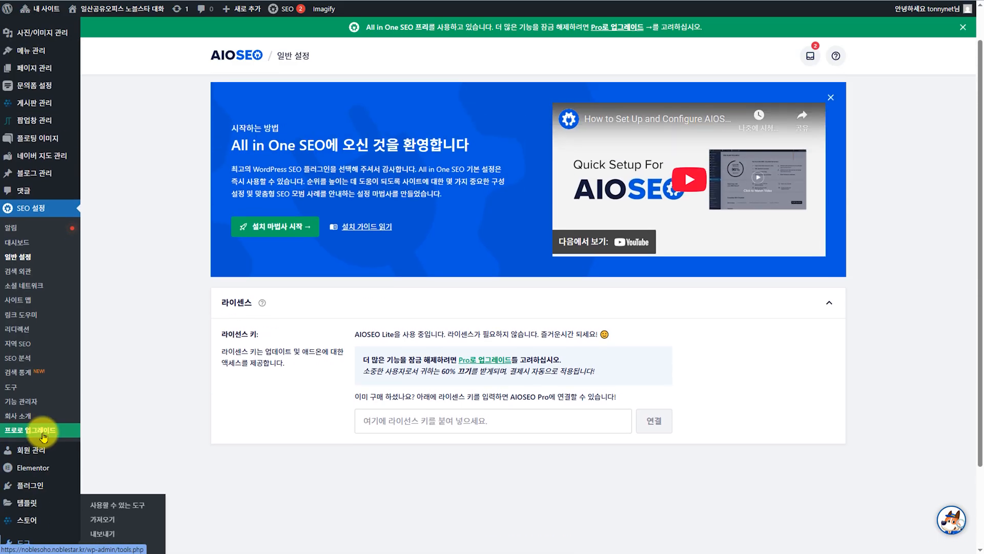
scroll(44, 437, "up", 1)
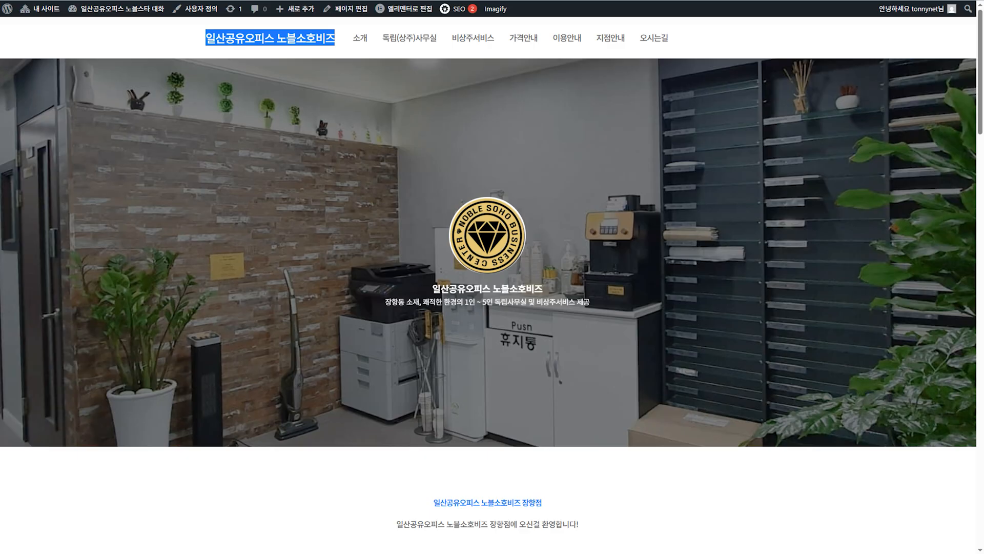
left_click(268, 41)
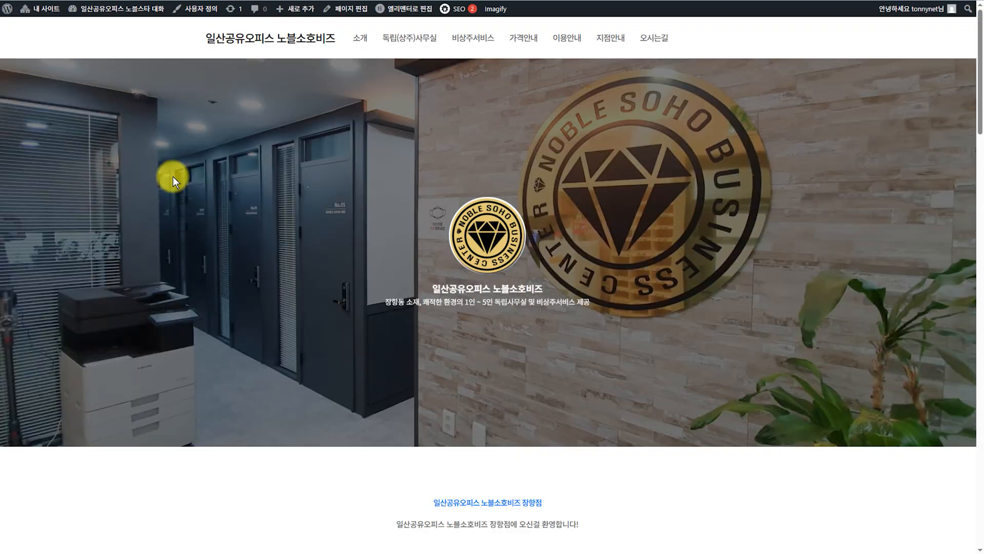
scroll(173, 176, "down", 6)
scroll(173, 177, "up", 6)
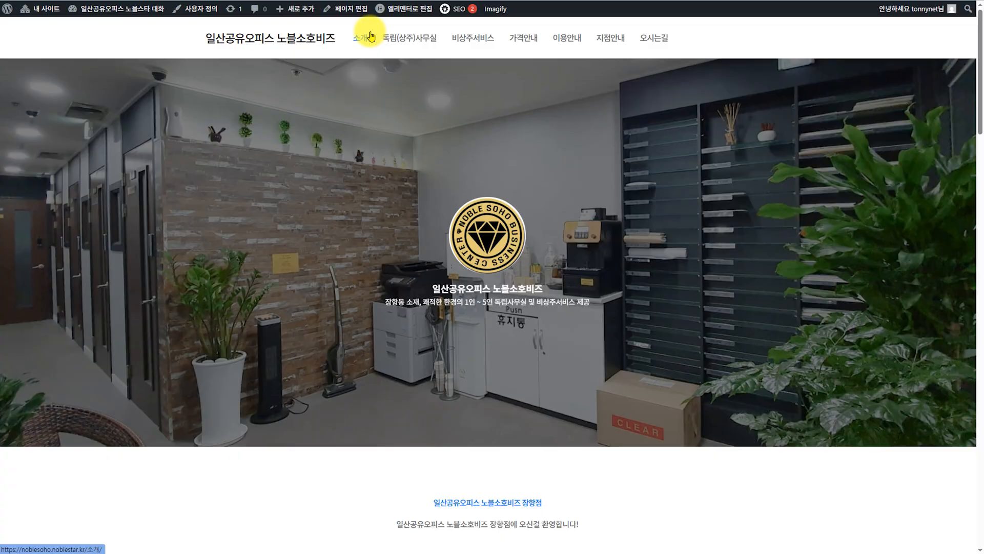
mouse_move(403, 10)
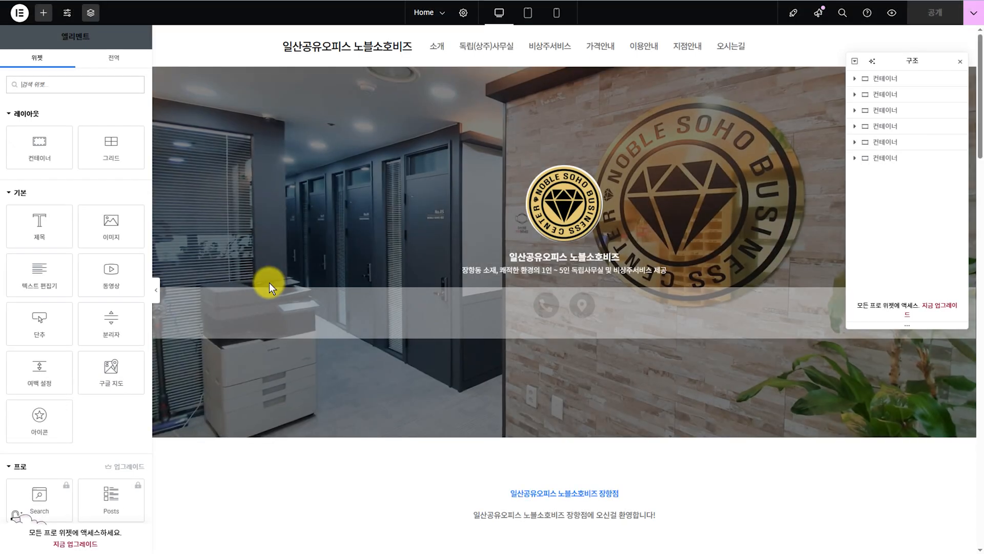
Step: Try adding exclamation marks to the hero image box's title 일산공유오피스 노블소호비즈, and remove them again
left_click(581, 205)
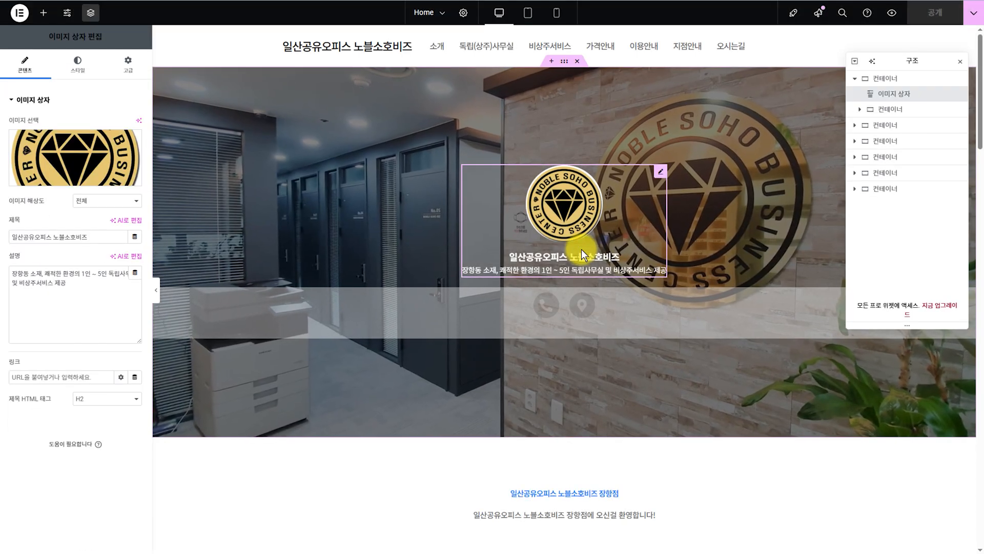
type("!!")
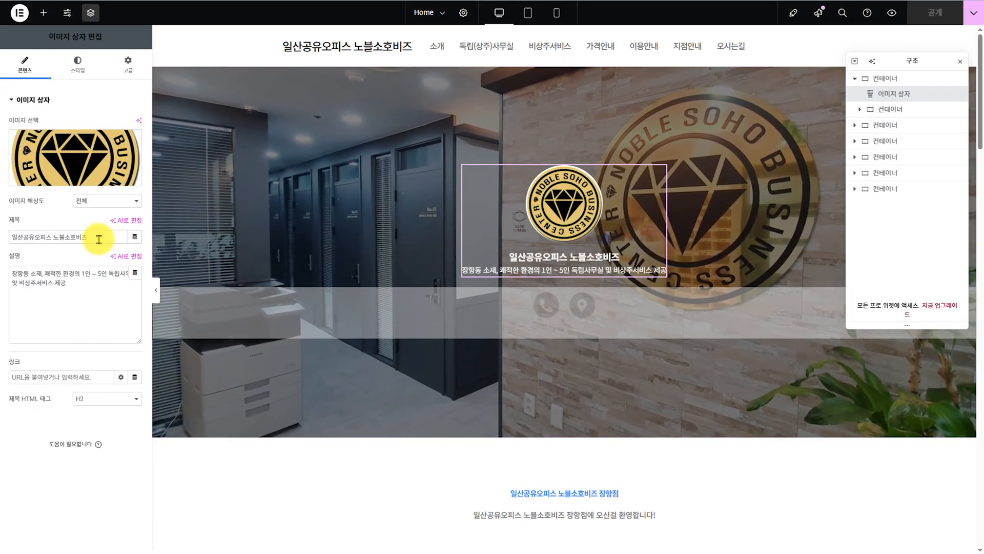
key("BackSpace")
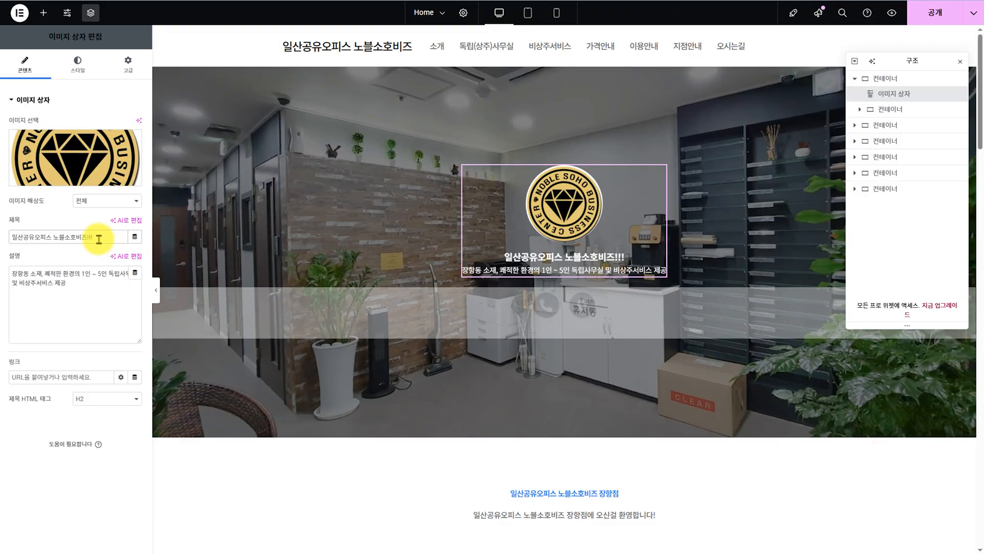
key("BackSpace")
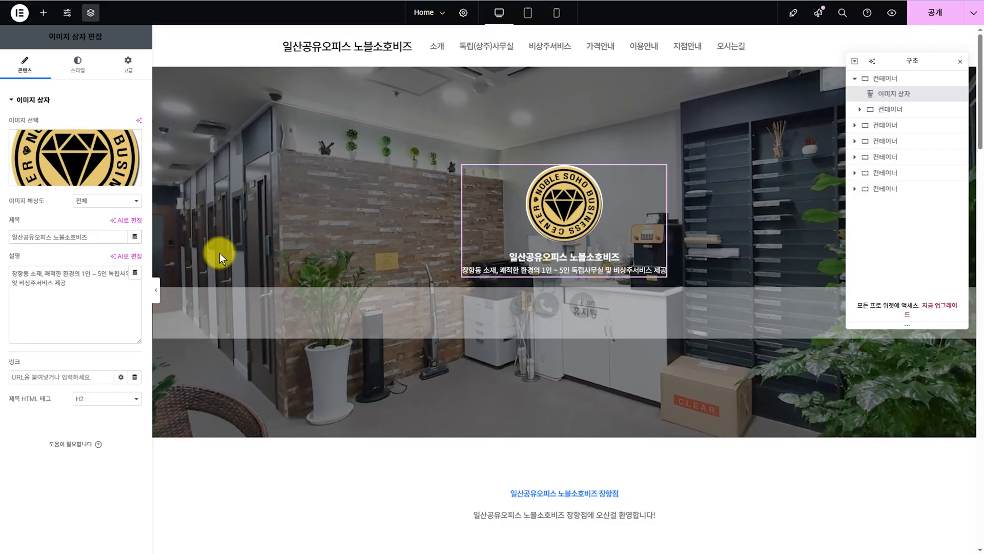
Step: Open the 서비스 안내 gallery's item list and examine the 독립상주사무실 item's name and description
scroll(501, 316, "down", 7)
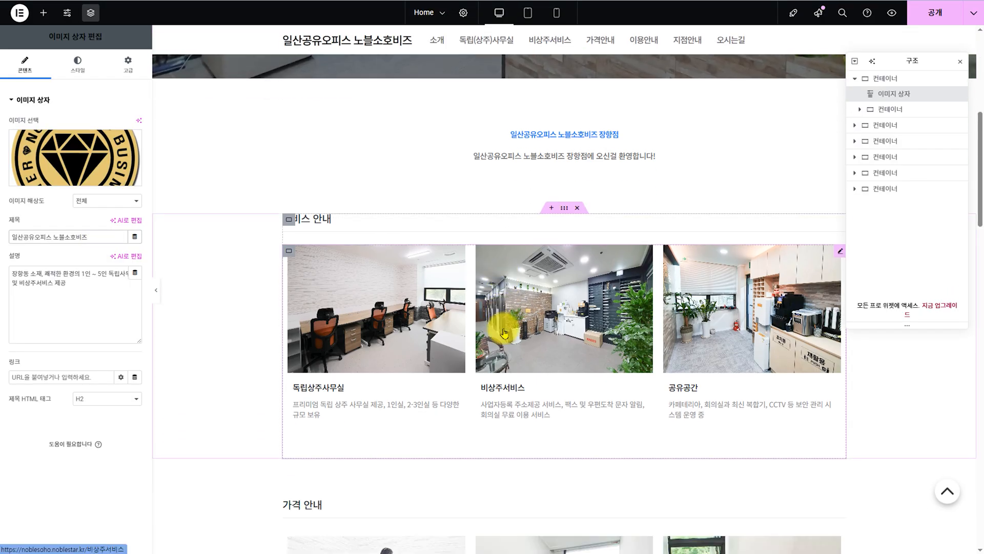
left_click(503, 332)
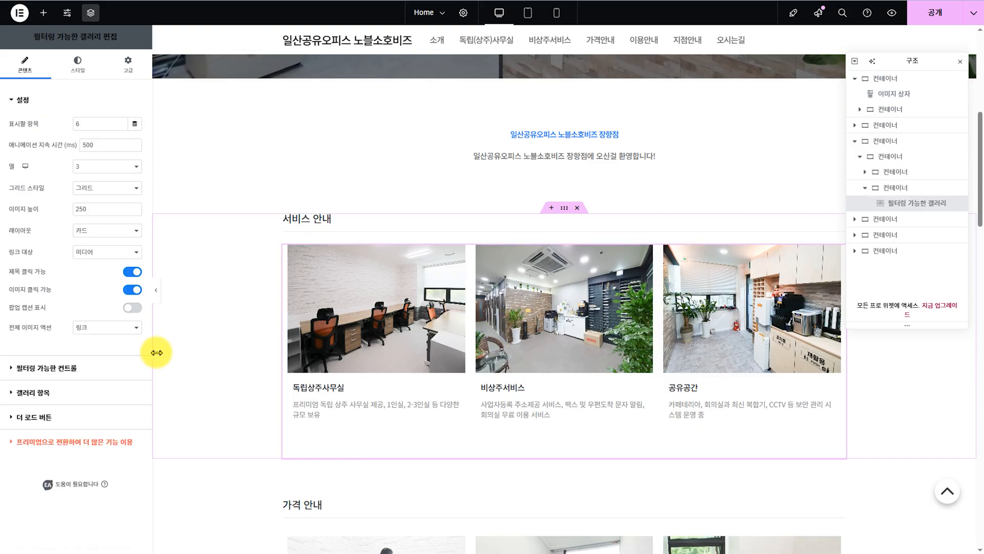
left_click(67, 392)
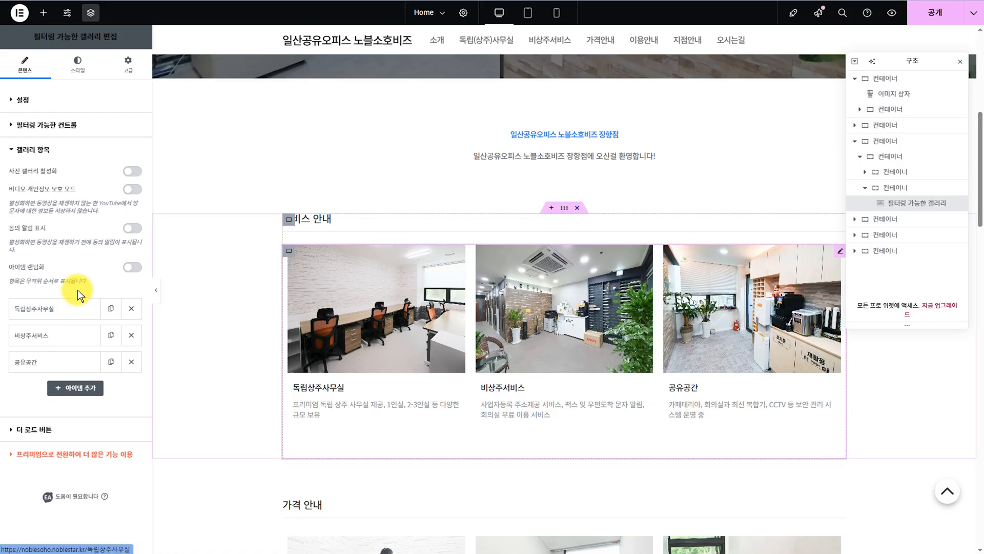
left_click(55, 315)
scroll(56, 317, "down", 1)
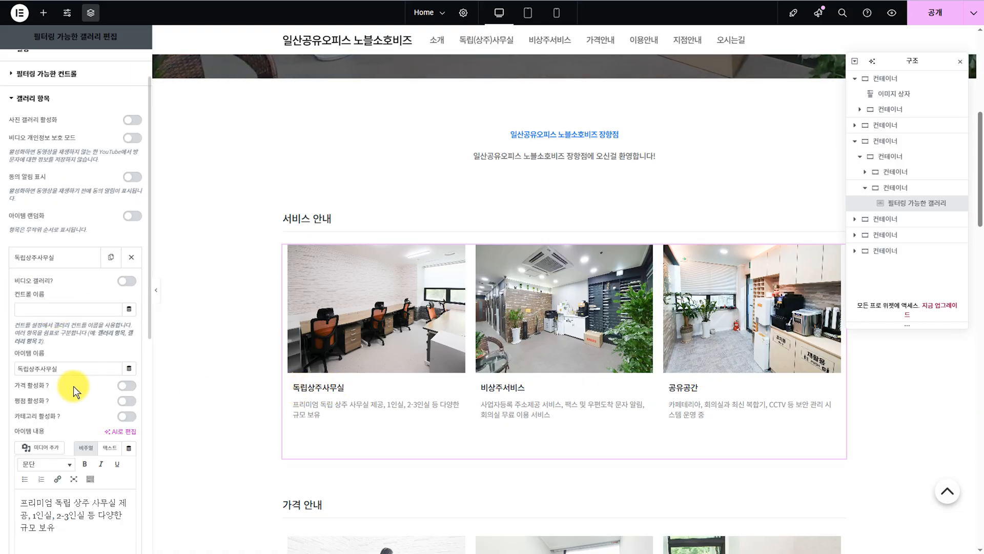
scroll(68, 371, "down", 2)
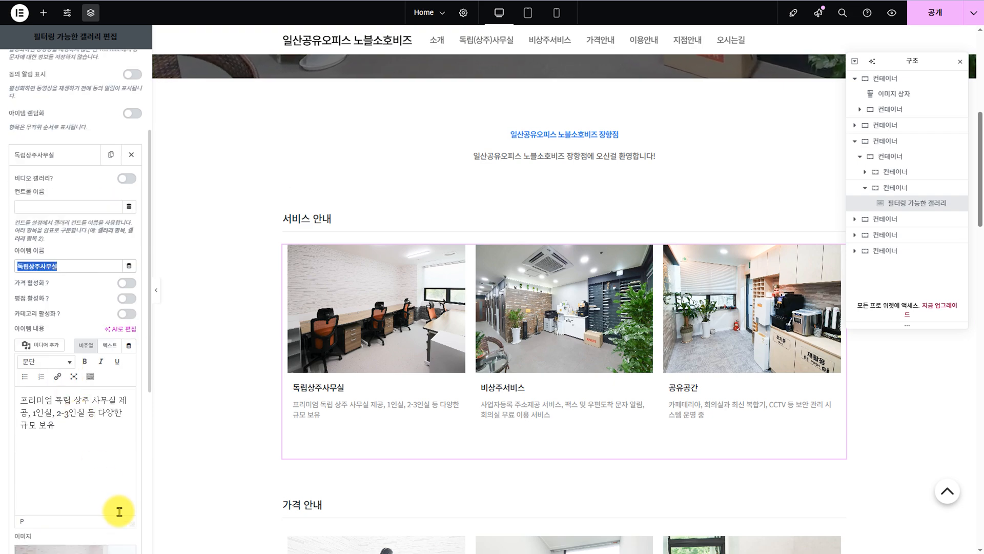
scroll(77, 521, "down", 1)
Step: Open the media library for the 독립상주사무실 item's image and close it without choosing another picture
right_click(81, 525)
left_click(65, 482)
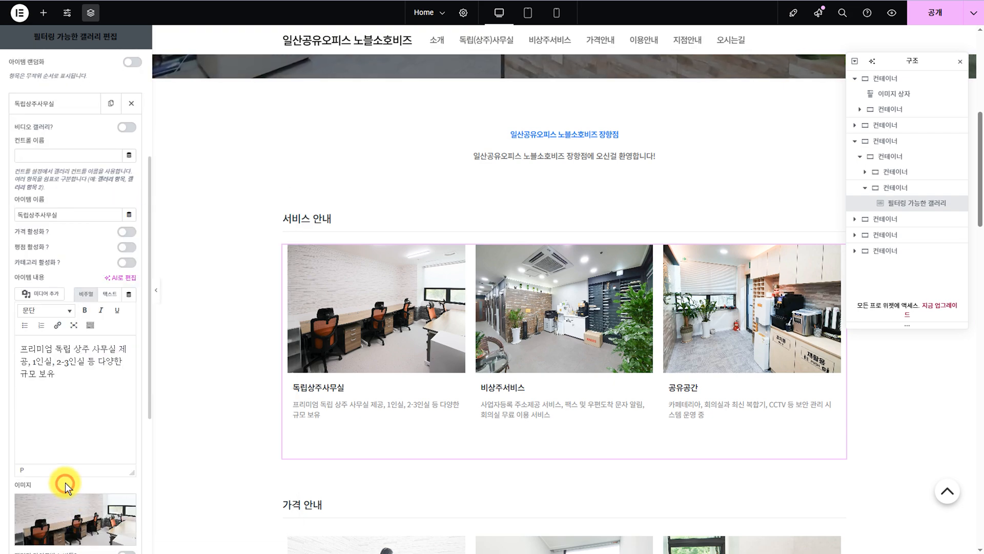
scroll(65, 482, "down", 3)
left_click(77, 383)
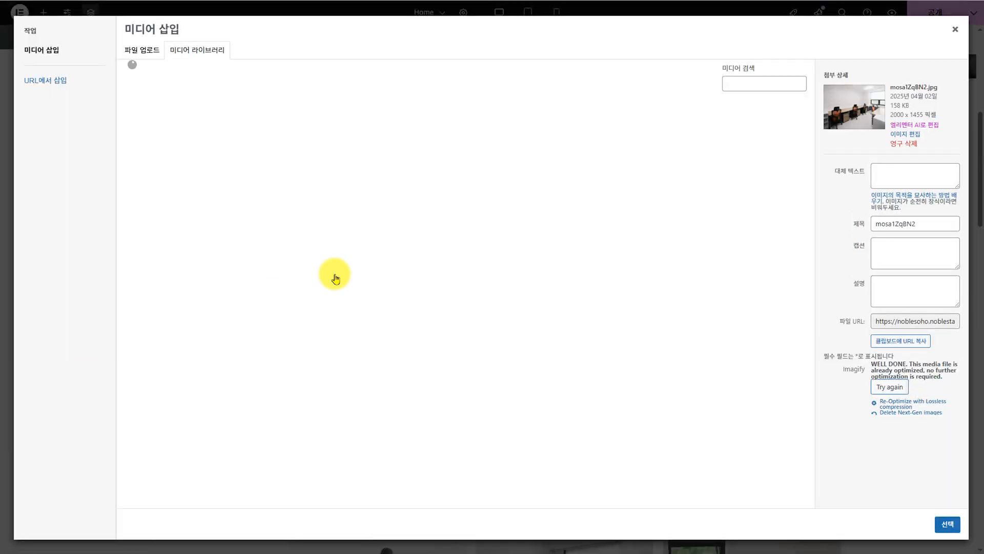
left_click(955, 30)
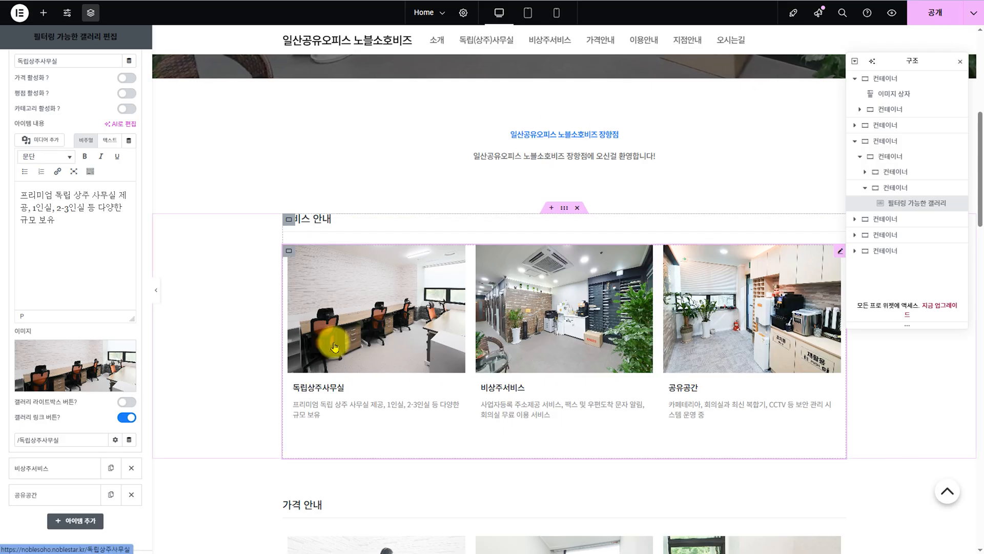
Step: Examine the texts, images and links of the 비상주서비스 and 공유공간 gallery items, and collapse the last one
left_click(70, 468)
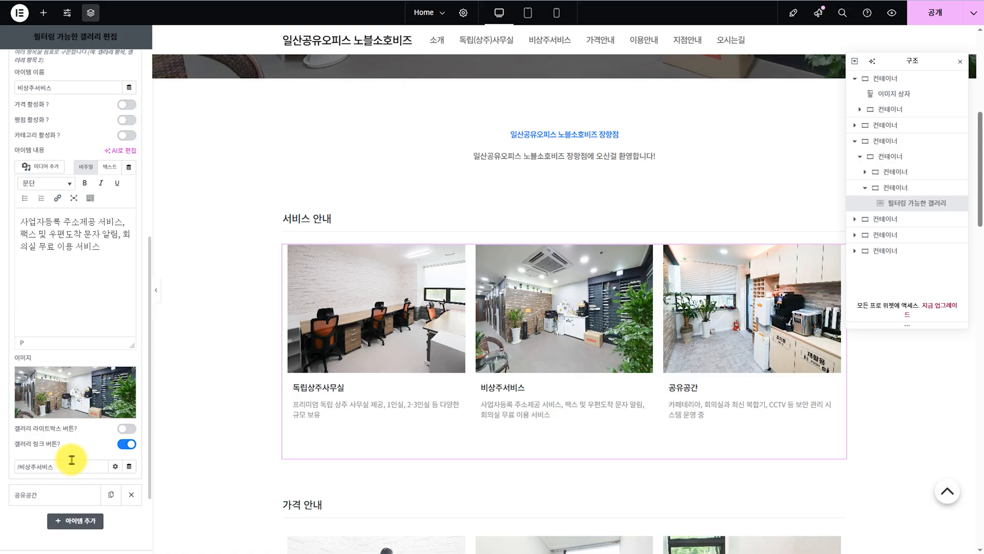
left_click(25, 495)
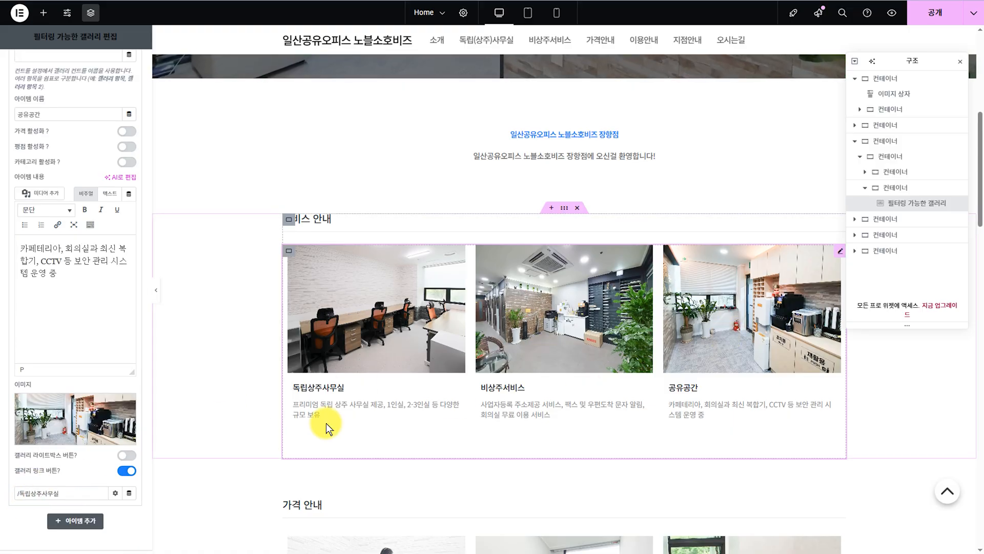
scroll(56, 405, "up", 2)
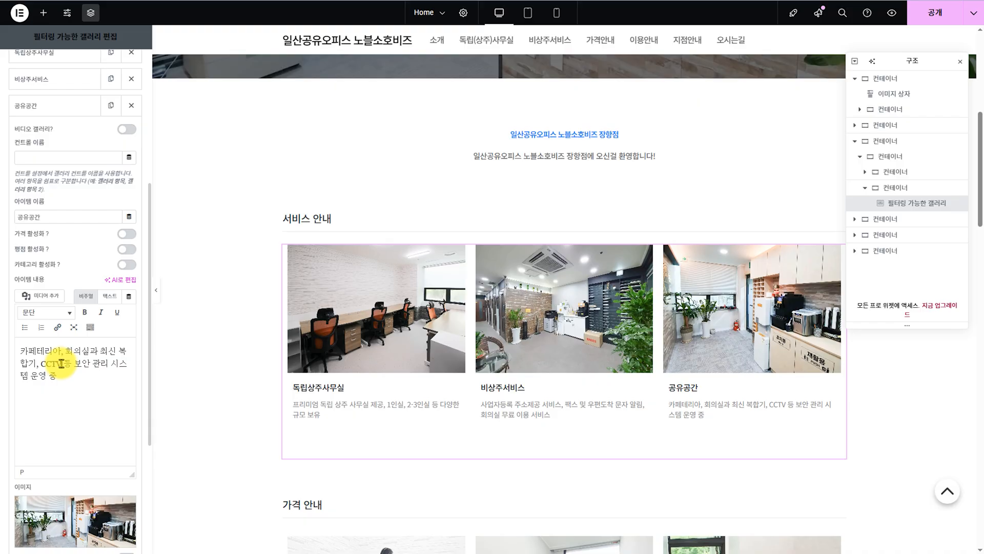
left_click(45, 112)
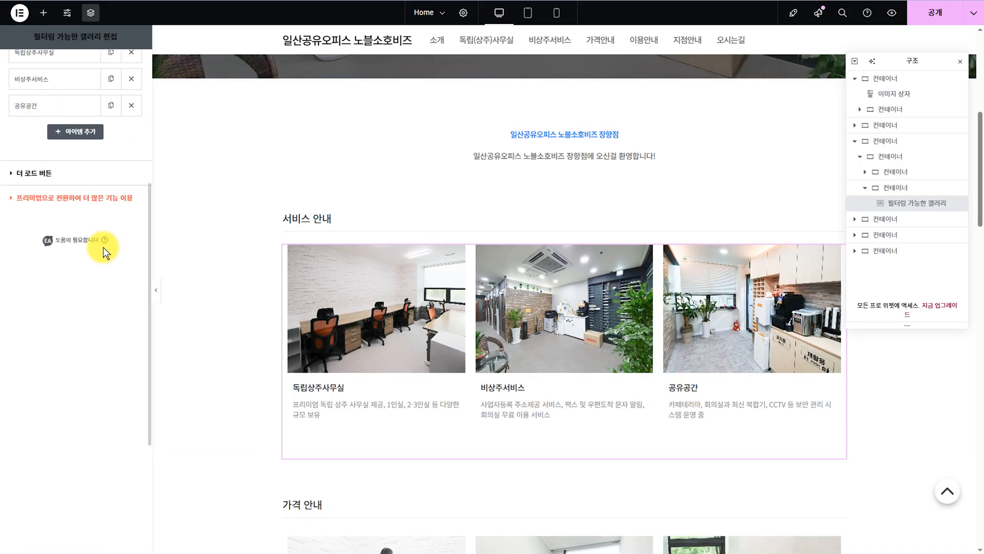
Step: Duplicate the 공유공간 gallery item three times in the 서비스 안내 gallery
left_click(109, 103)
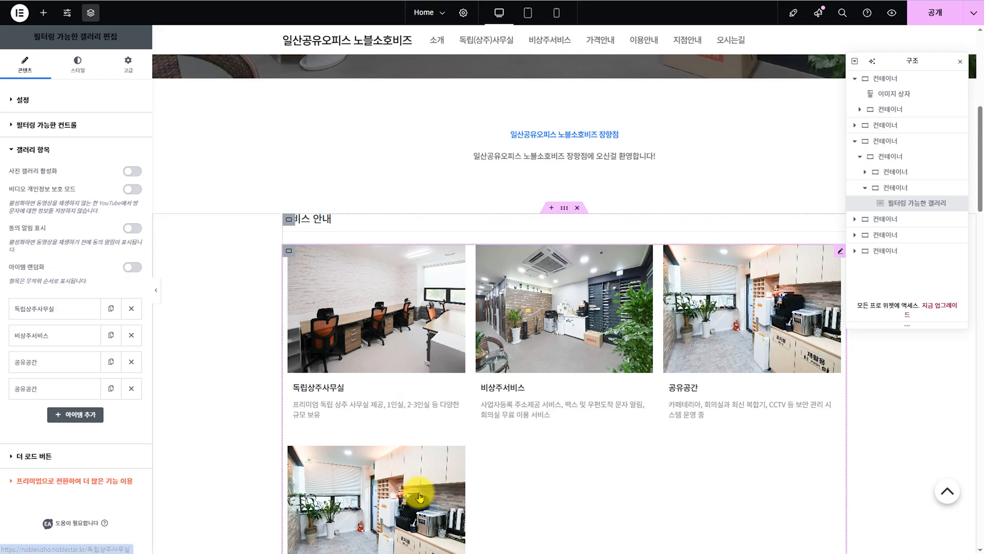
scroll(418, 496, "down", 4)
left_click(111, 389)
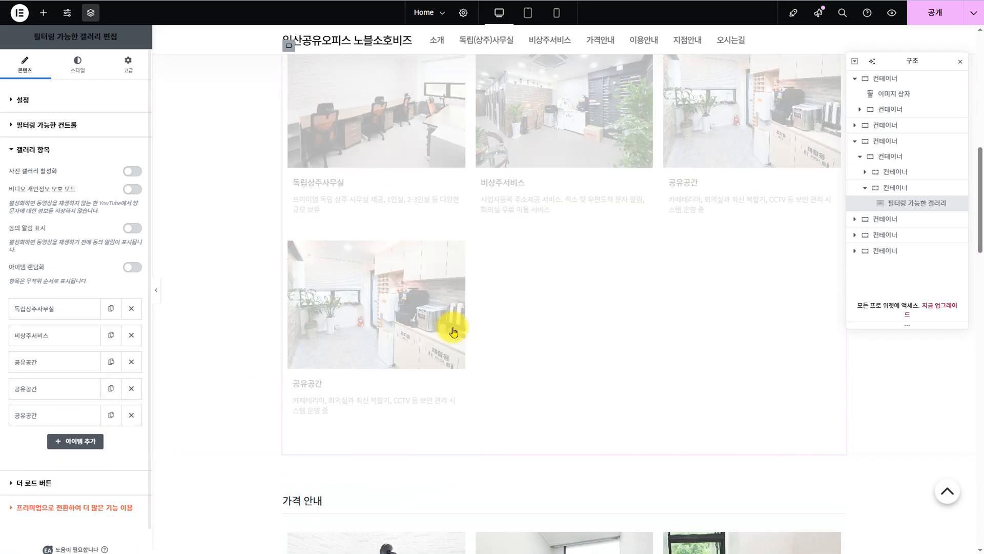
left_click(111, 415)
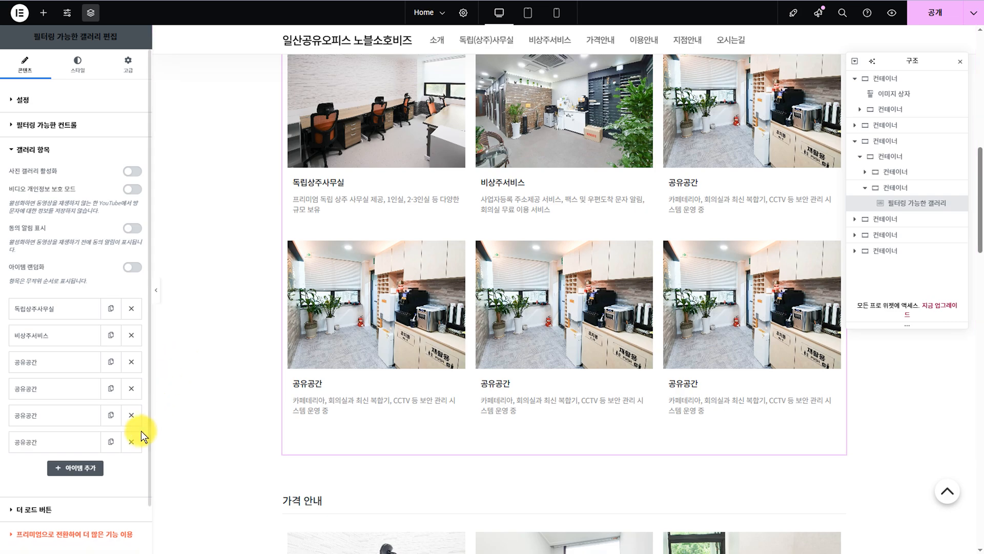
Step: Delete the three duplicated 공유공간 items from the gallery
left_click(132, 442)
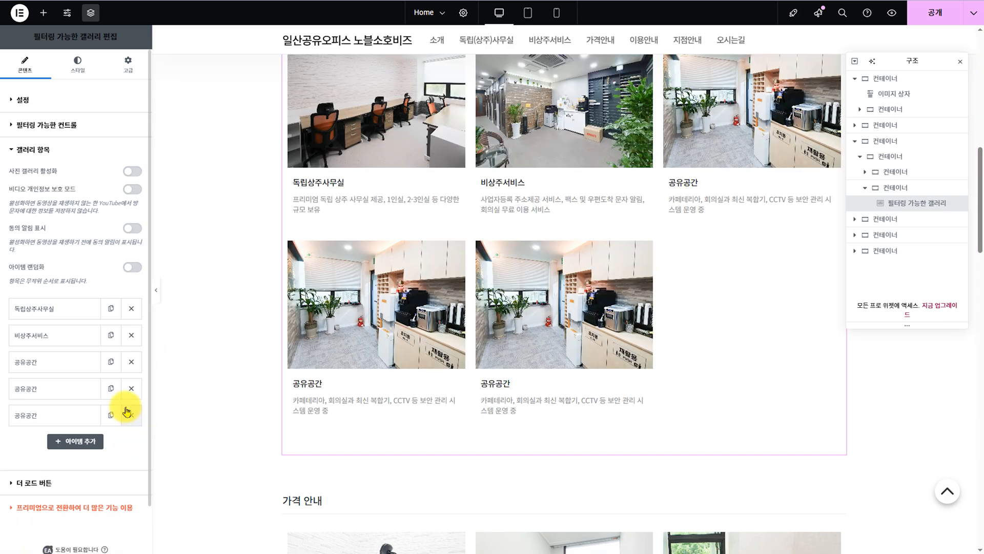
left_click(131, 415)
left_click(131, 389)
Step: Look through the 가격 안내 and 오시는길 sections, opening the branch address text in the text editor
scroll(397, 364, "down", 8)
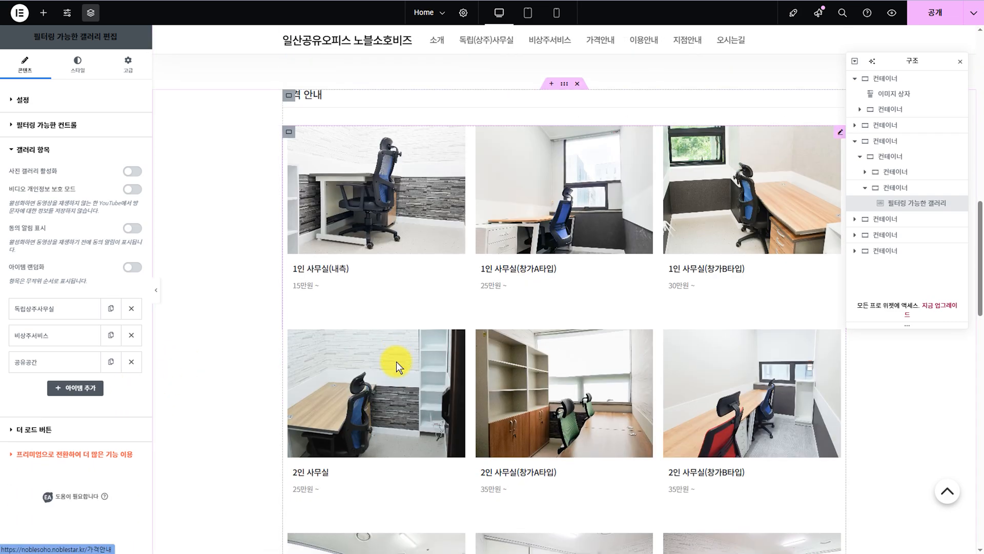
scroll(380, 359, "up", 1)
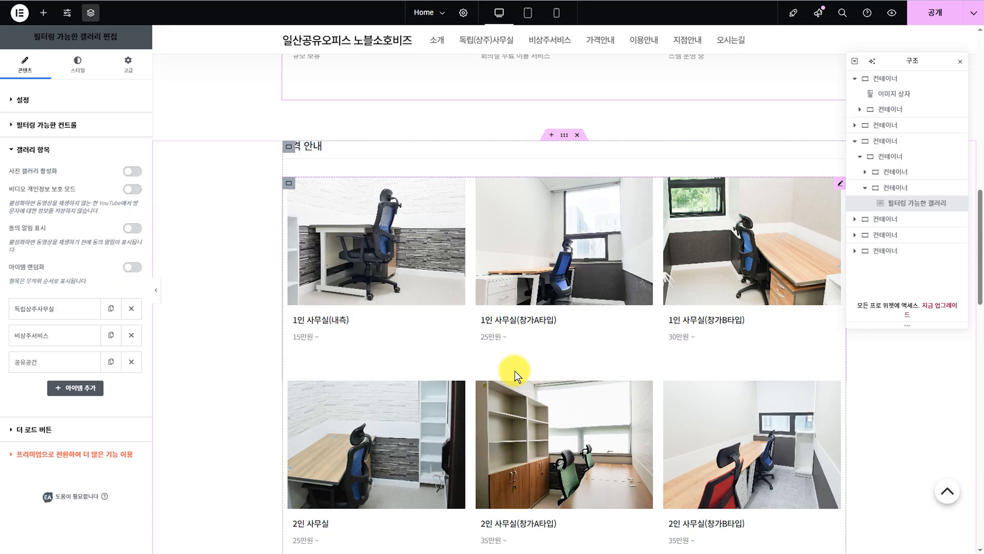
scroll(497, 378, "down", 4)
scroll(497, 390, "down", 8)
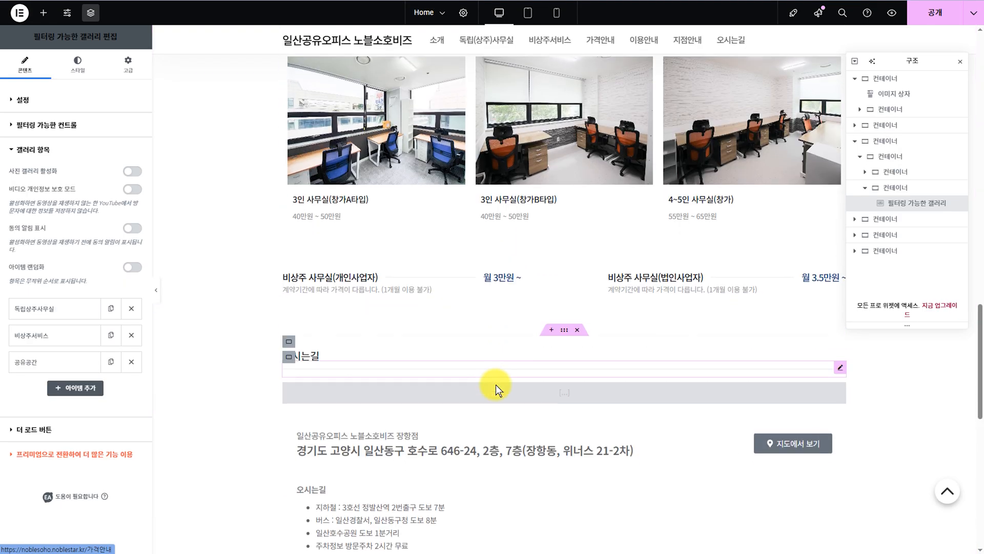
left_click(428, 364)
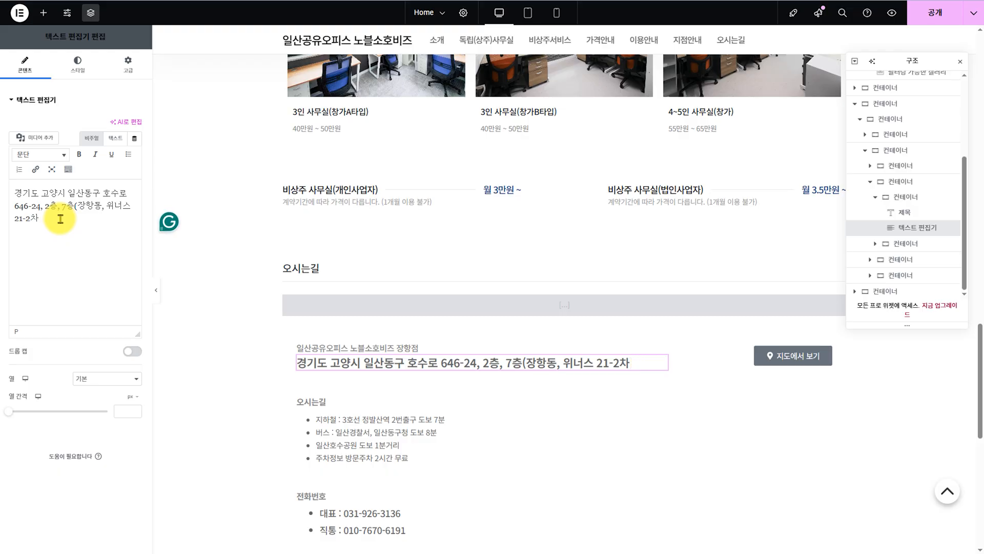
scroll(481, 334, "down", 3)
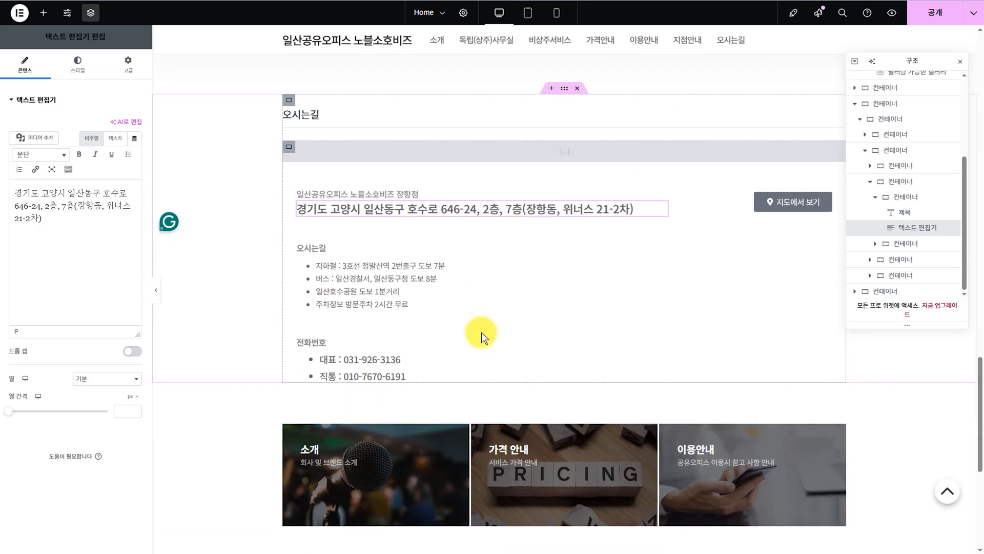
scroll(481, 333, "up", 5)
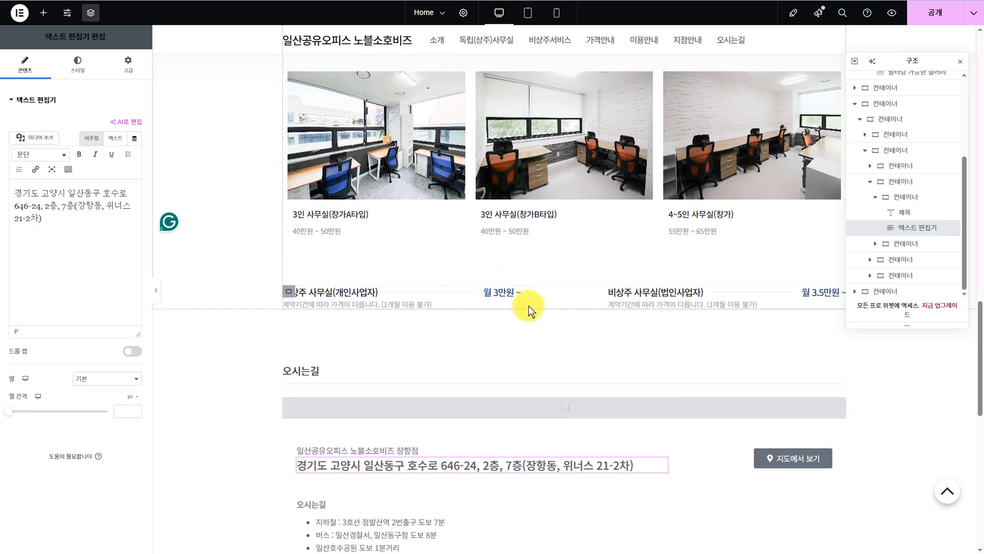
scroll(528, 306, "down", 4)
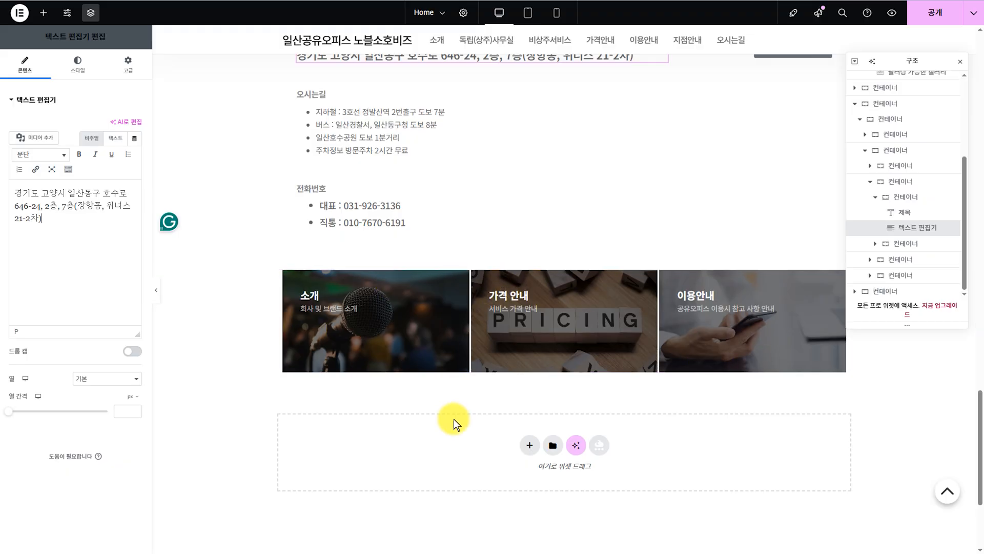
Step: Open the 소개 banner's heading, its description text and its container's layout settings in turn
left_click(338, 300)
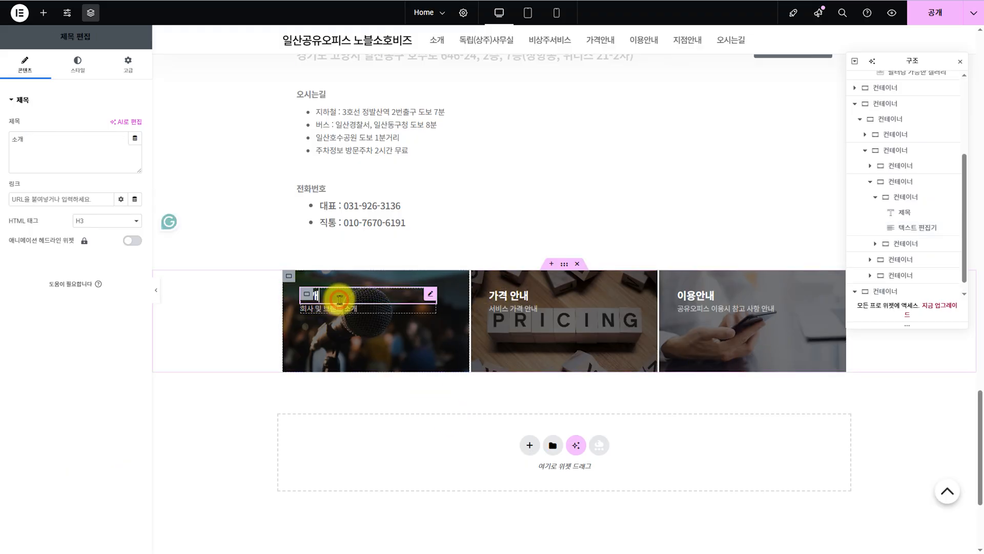
left_click(343, 312)
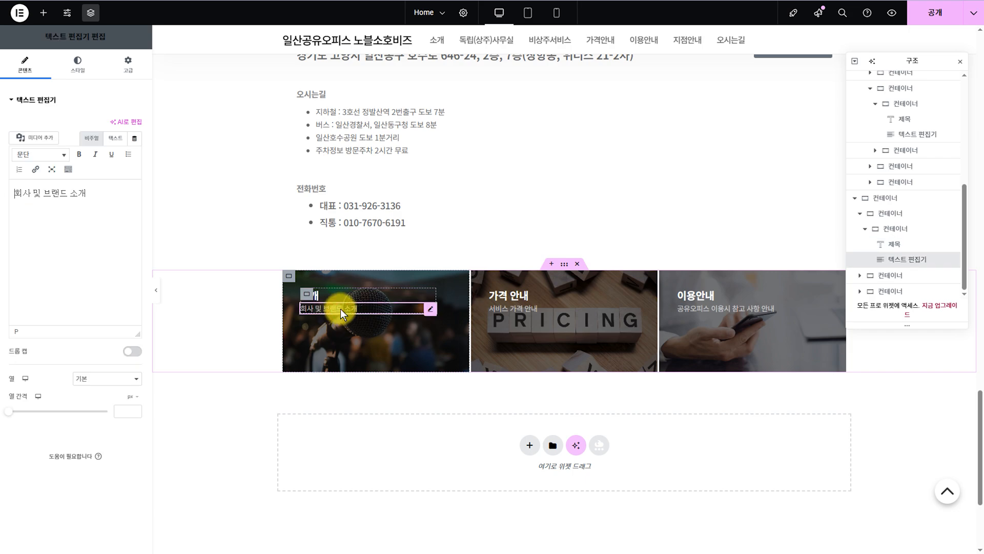
left_click(289, 279)
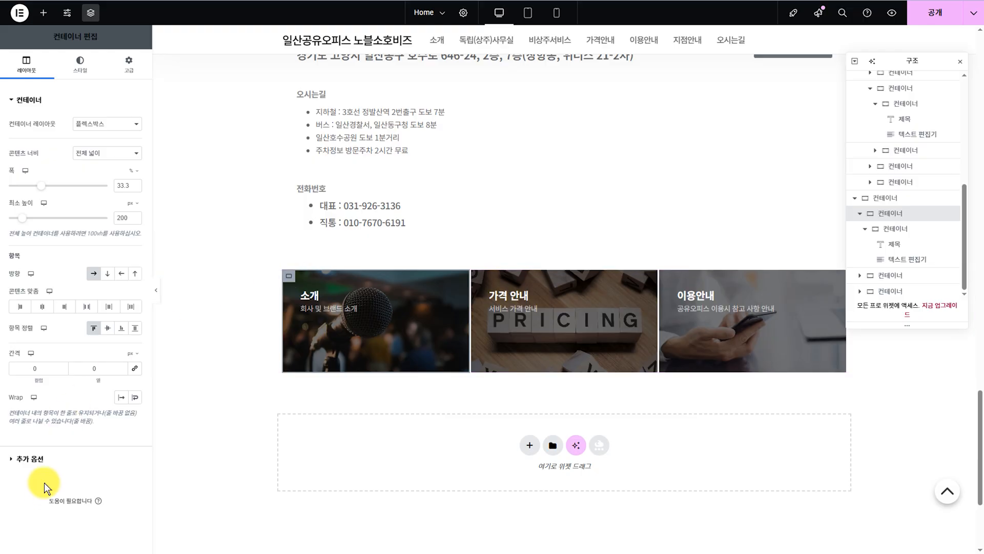
Step: Examine the link in the 소개 banner container's additional options, and open the 서비스 안내 gallery's settings
left_click(30, 457)
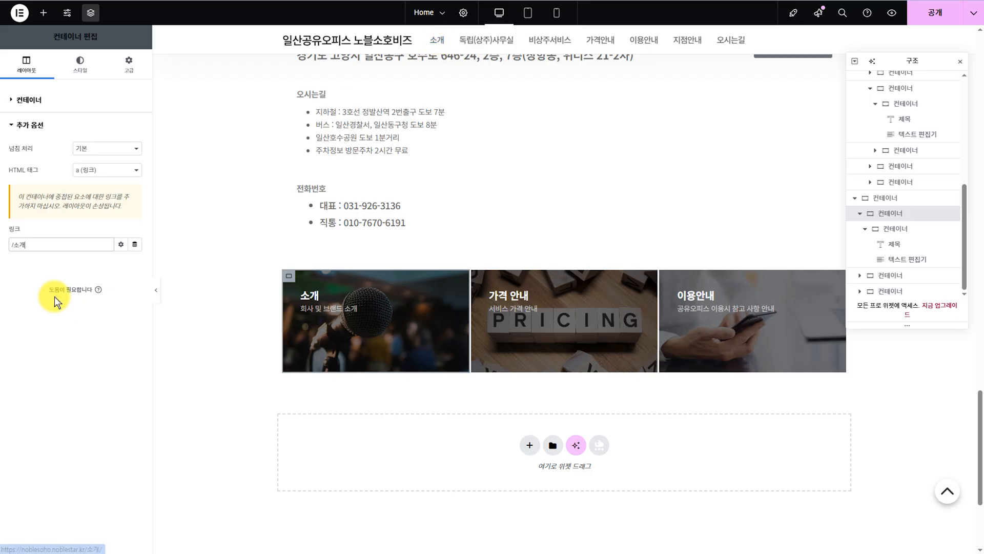
left_click(14, 245)
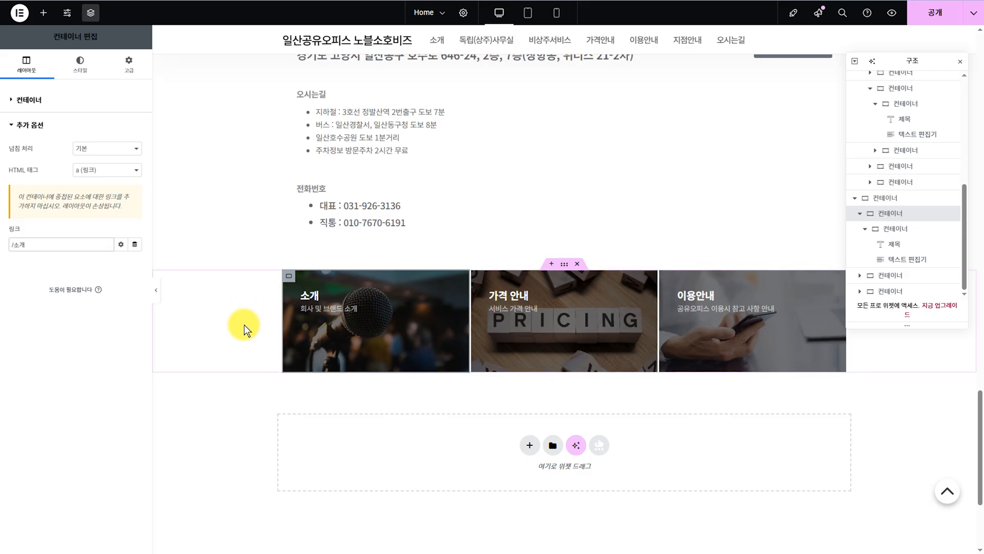
scroll(427, 431, "up", 4)
scroll(426, 431, "up", 3)
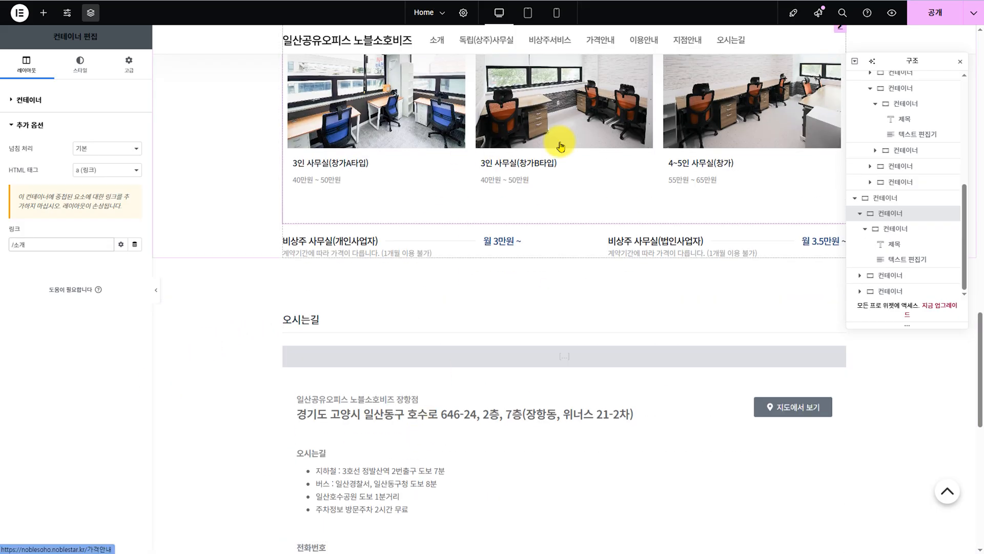
scroll(559, 254, "up", 6)
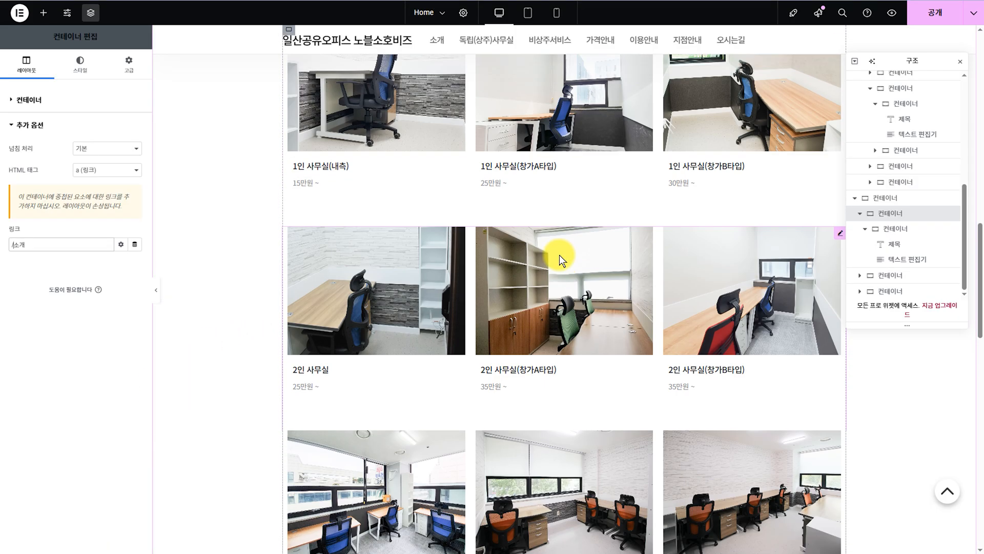
scroll(561, 260, "up", 10)
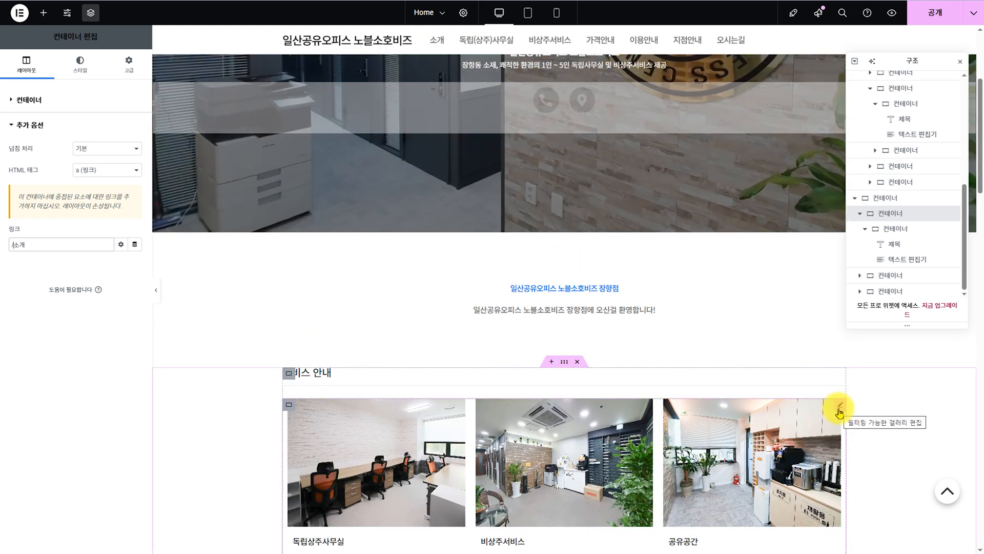
left_click(841, 407)
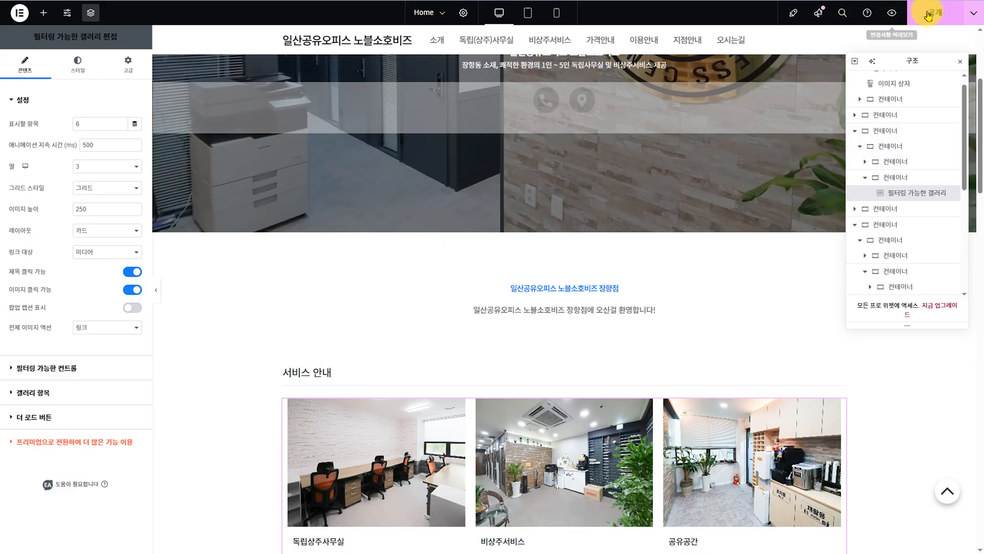
Step: Publish the edited home page and look through its preview from the hero image to the 오시는길 section
left_click(925, 21)
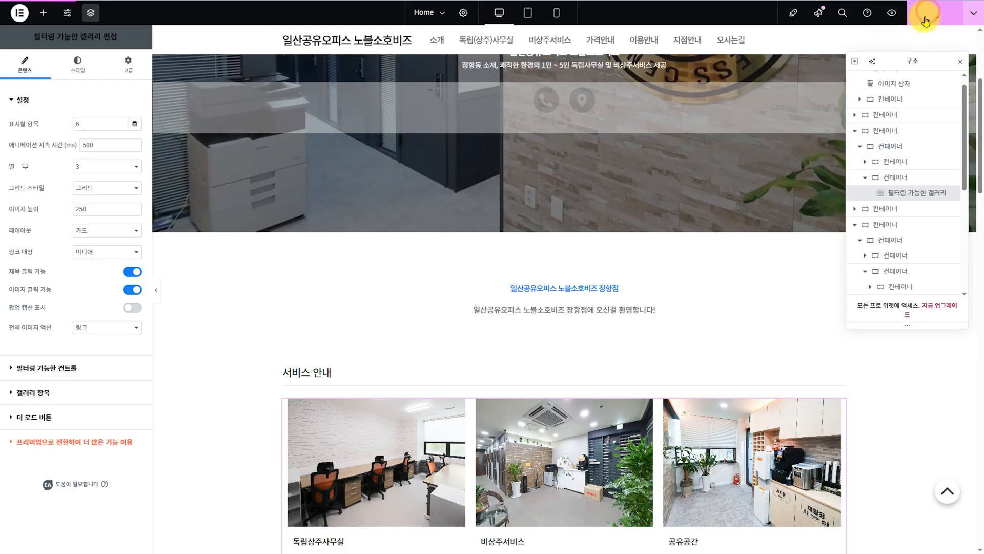
left_click(893, 15)
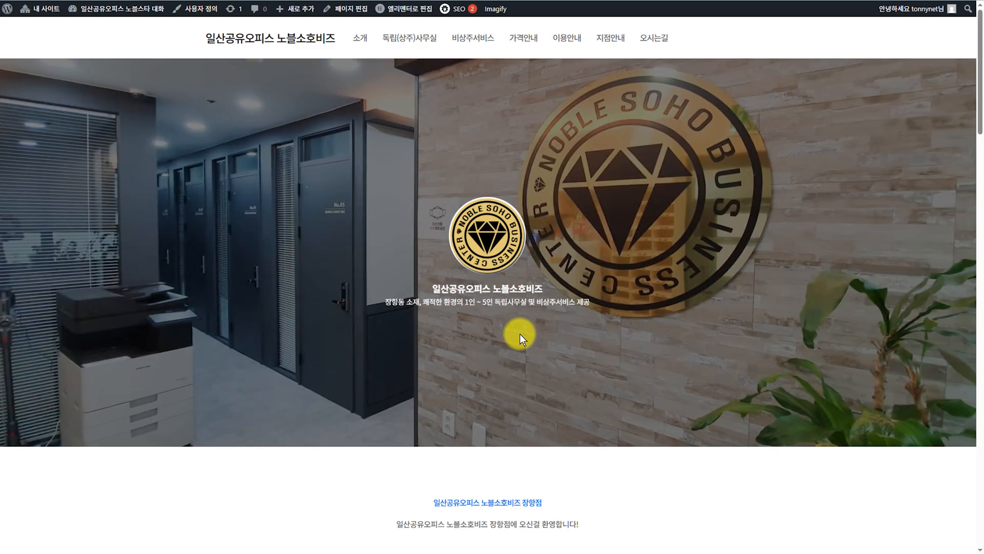
scroll(521, 334, "down", 8)
scroll(522, 333, "down", 15)
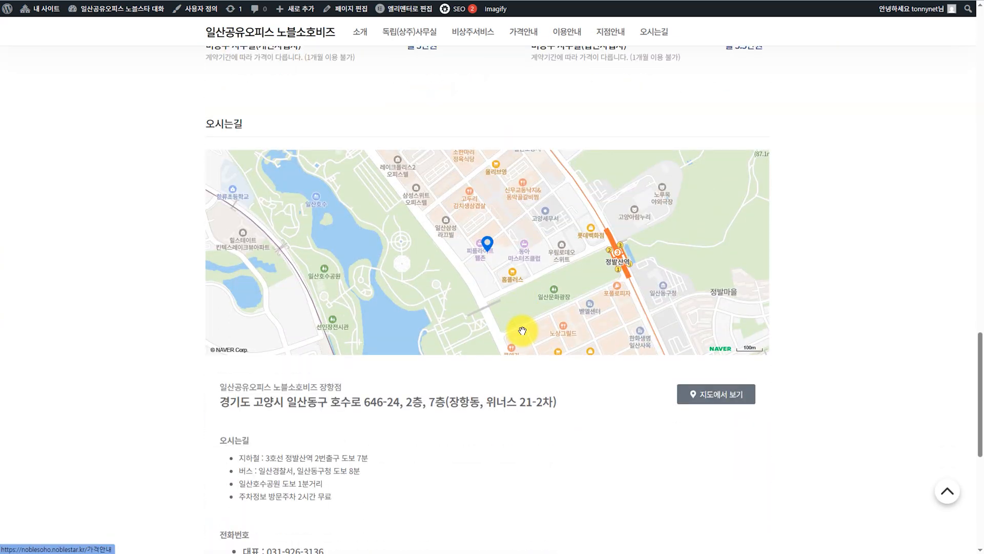
scroll(522, 330, "up", 20)
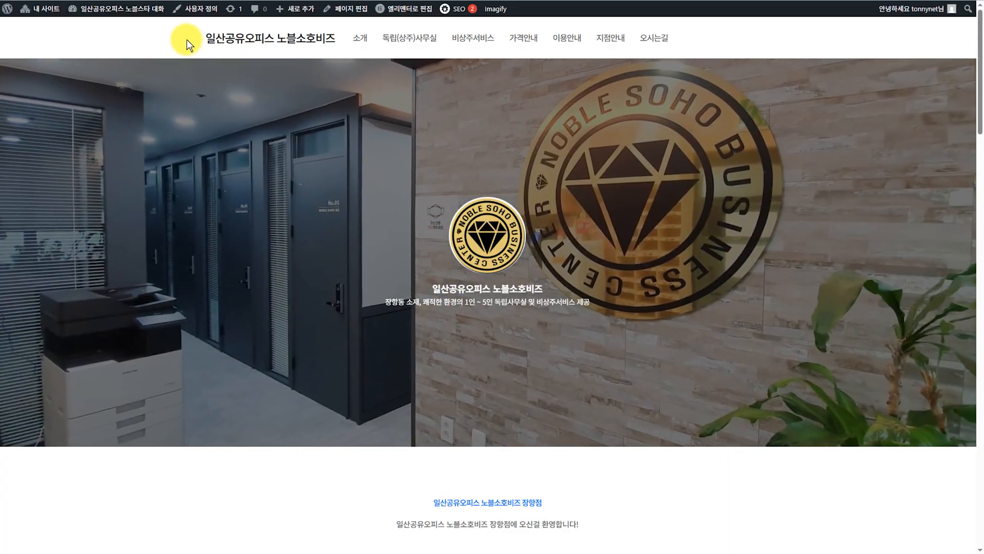
Step: Copy the heading "일산공유오피스 노블소호비즈 장항점" from the home page's welcome section and check the page's browser tab title
left_click_drag(186, 39, 334, 41)
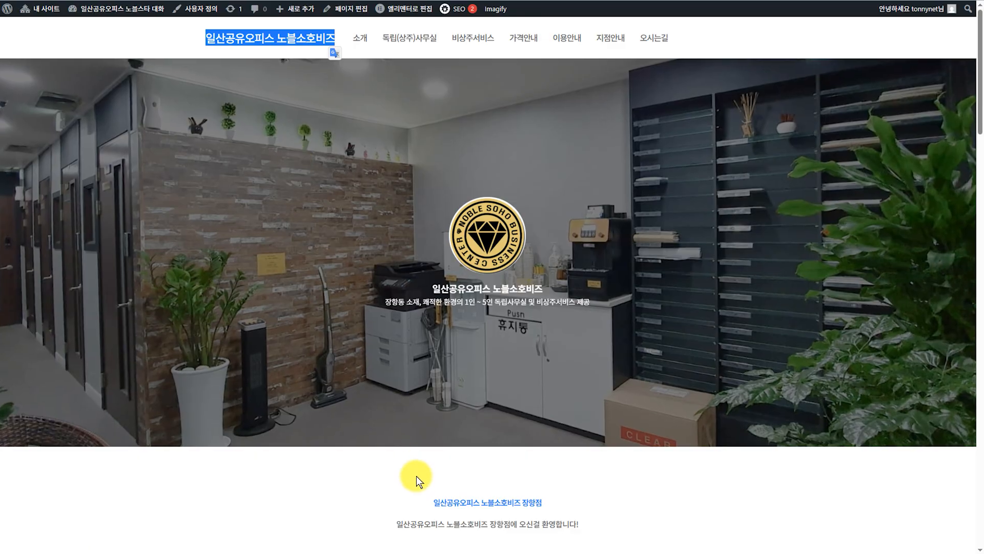
left_click_drag(416, 499, 563, 503)
key("ctrl+c")
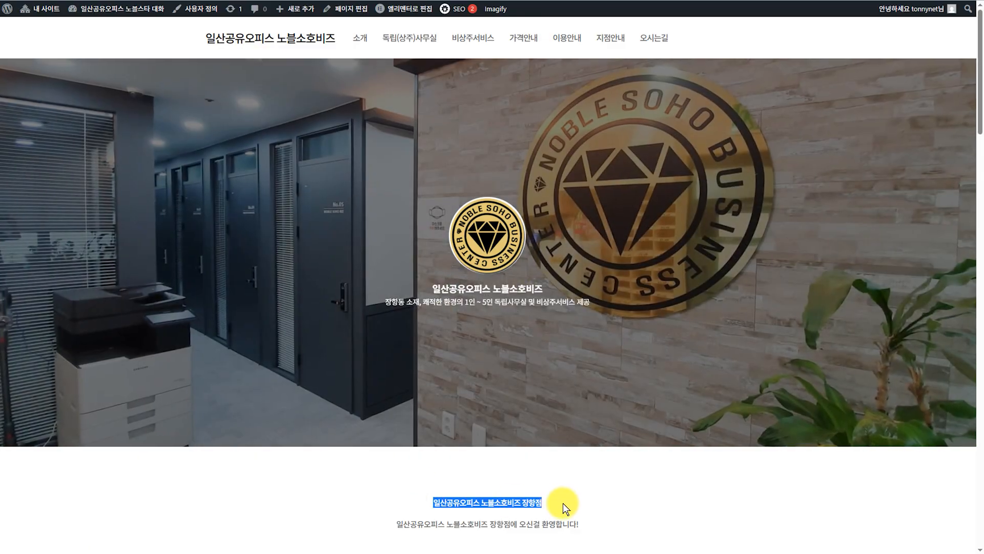
right_click(513, 501)
left_click(544, 304)
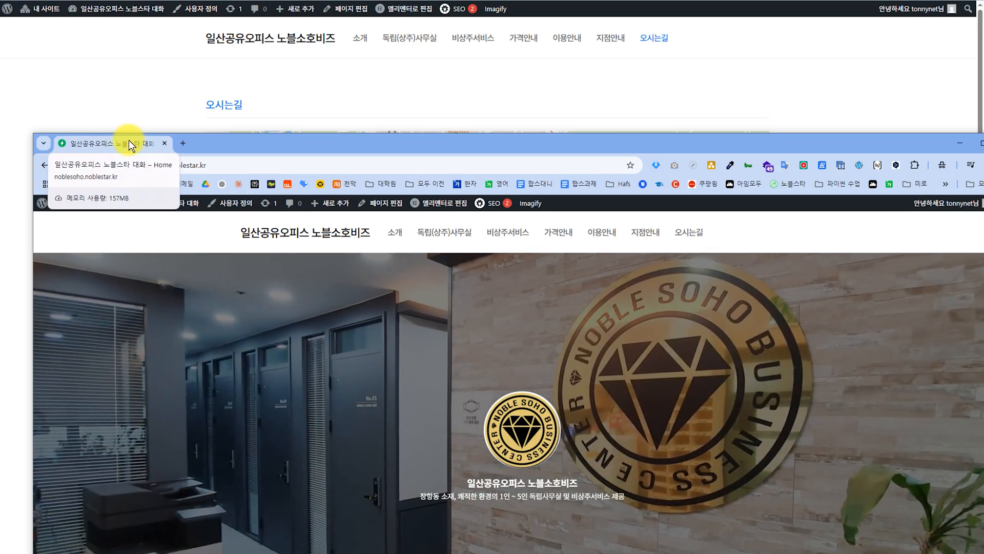
left_click(128, 140)
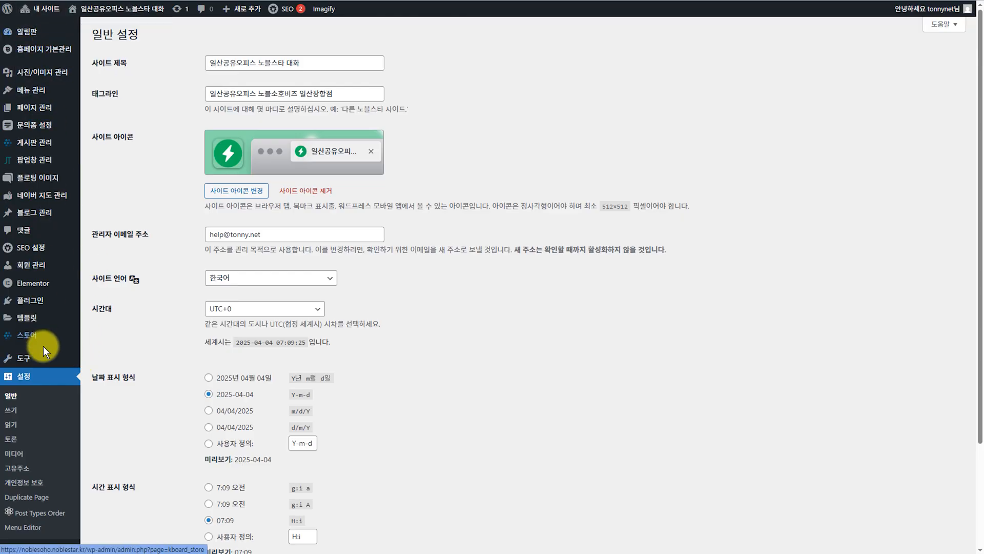
Step: Set the site title to "일산공유오피스 노블소호비즈 장항점" in the general settings and save the changes
left_click(15, 397)
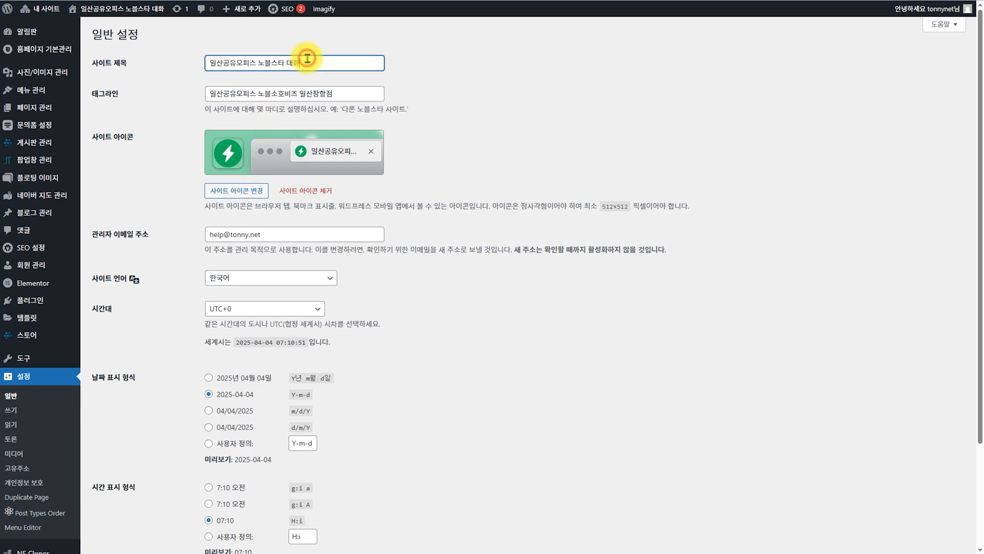
left_click_drag(302, 61, 213, 60)
right_click(241, 66)
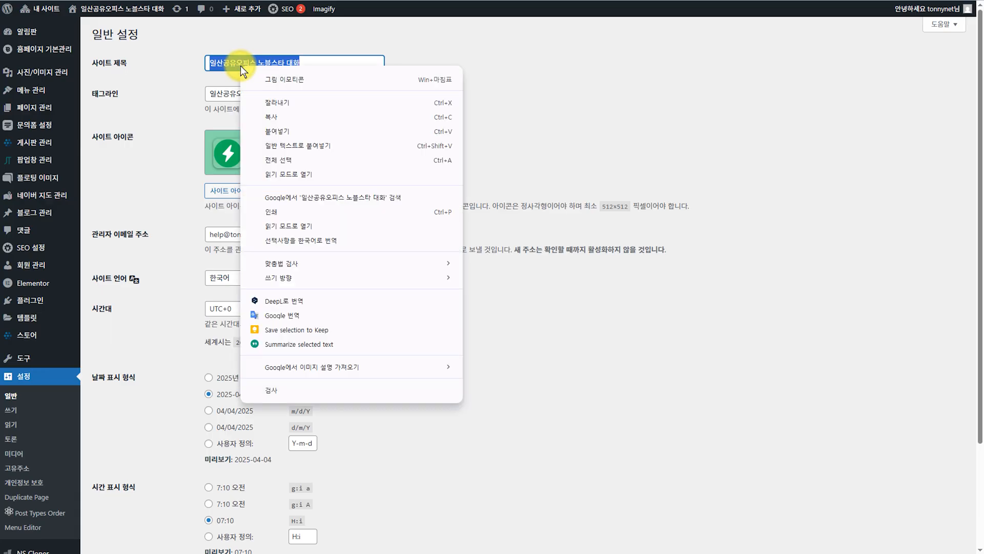
left_click(279, 129)
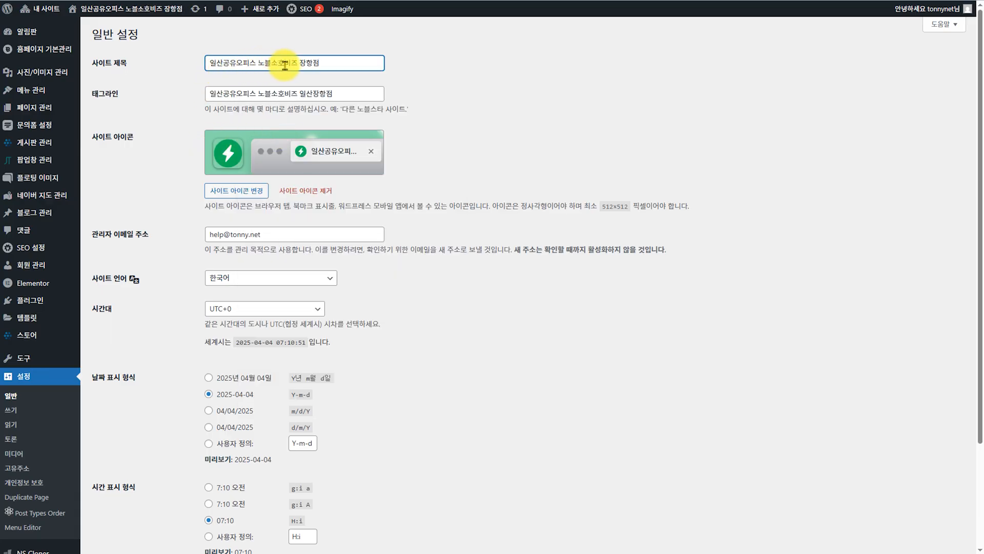
left_click_drag(330, 64, 248, 65)
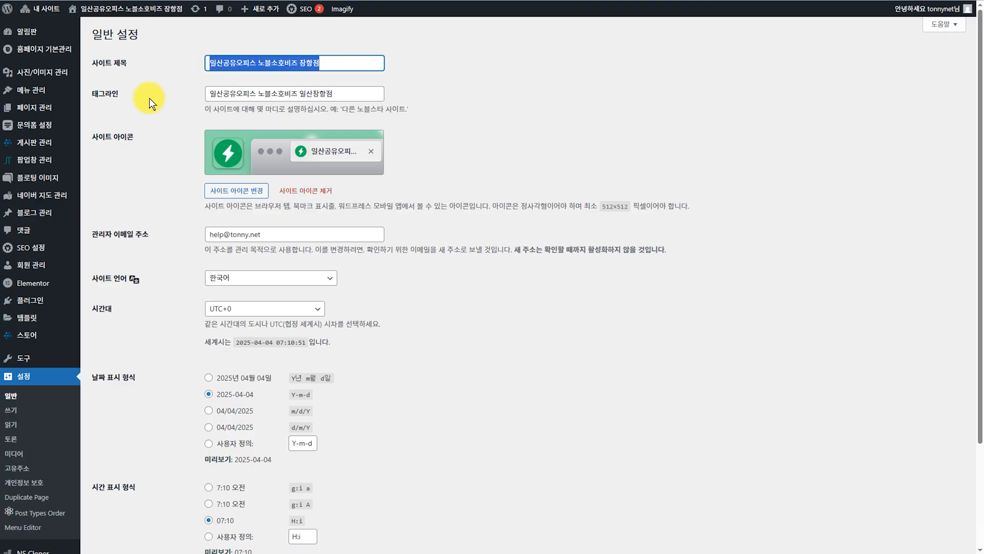
left_click(335, 95)
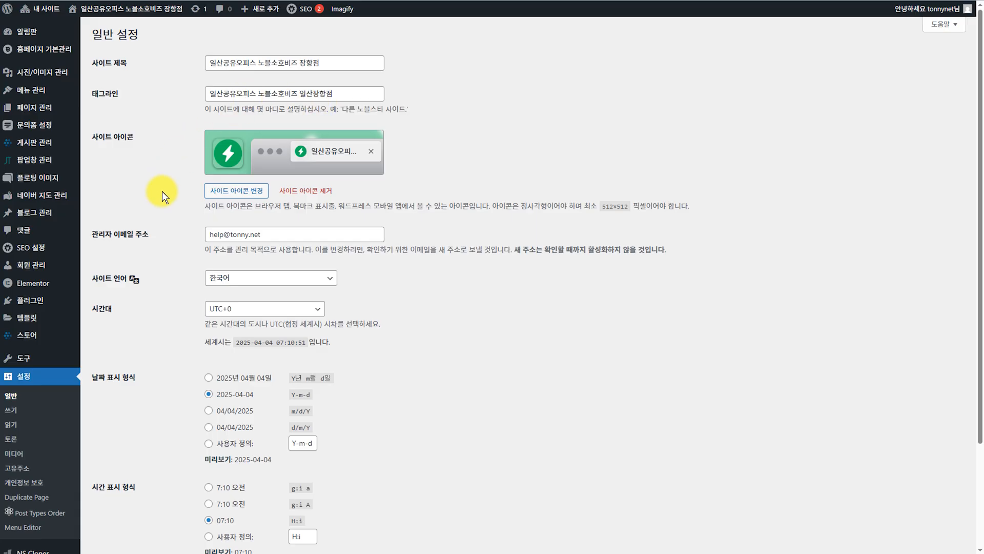
scroll(162, 191, "down", 3)
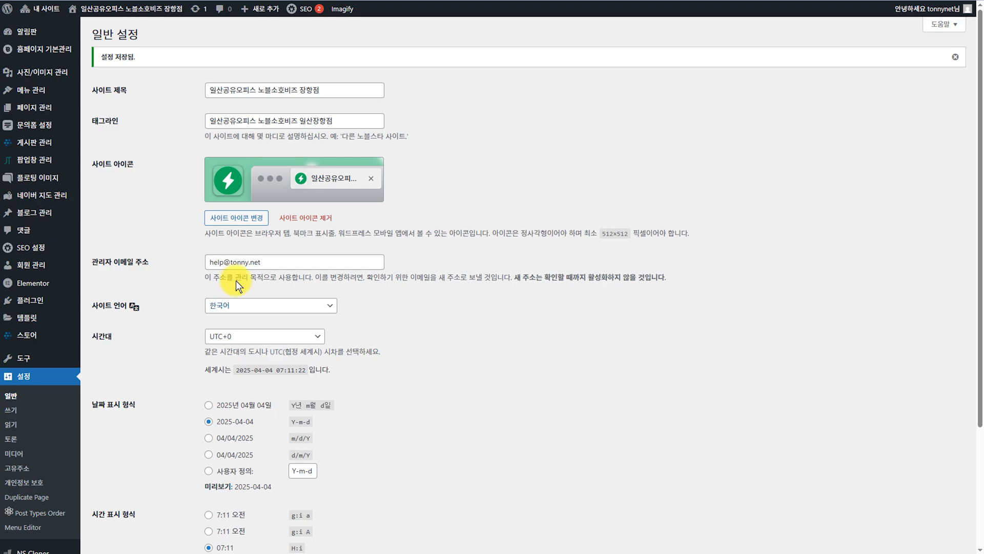
Step: Review the site title and tagline in the saved general settings
left_click_drag(342, 92, 163, 92)
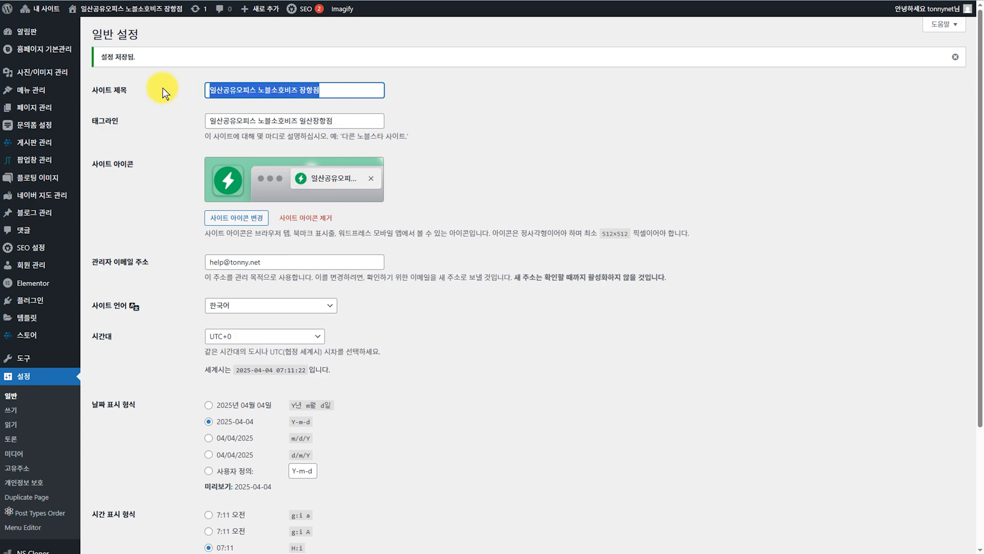
left_click_drag(386, 124, 160, 123)
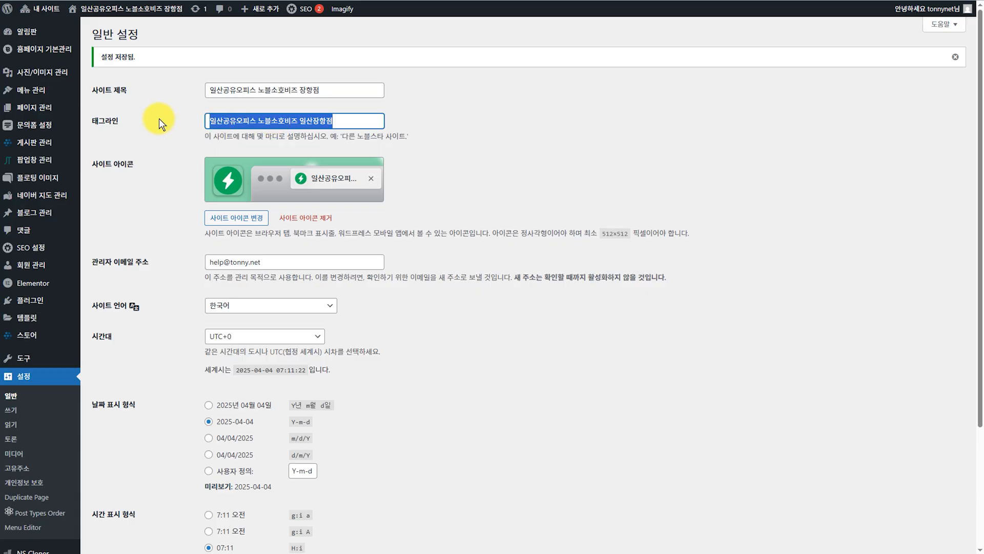
left_click(158, 119)
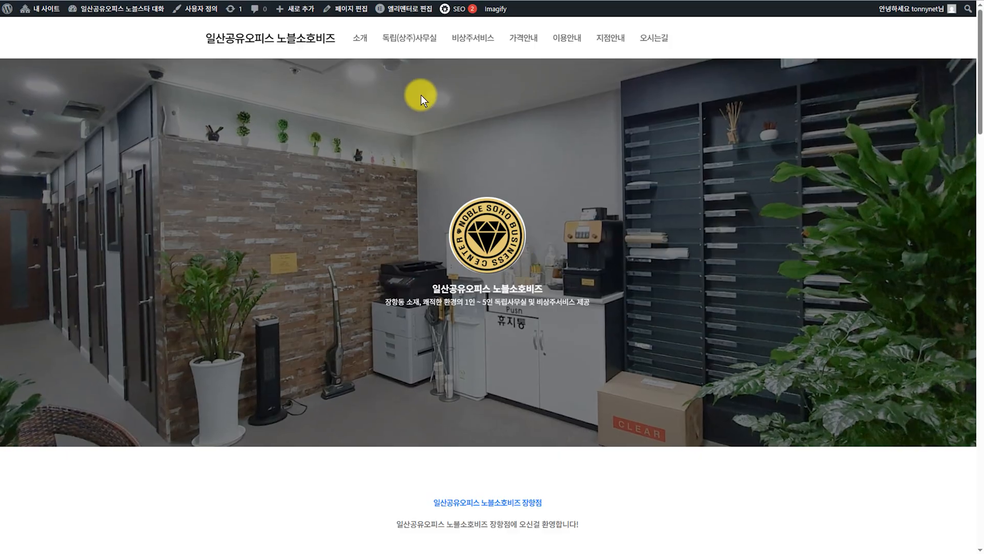
Step: Browse the live site's 비상주서비스, 가격안내, 독립(상주)사무실 and 소개 pages, and return to the home page's 서비스 안내 section
left_click(473, 37)
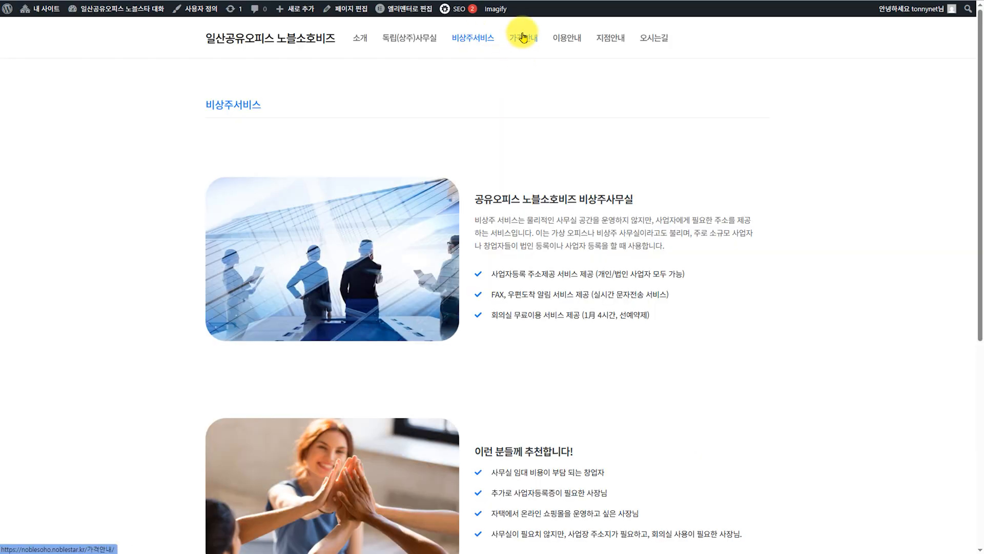
left_click(522, 37)
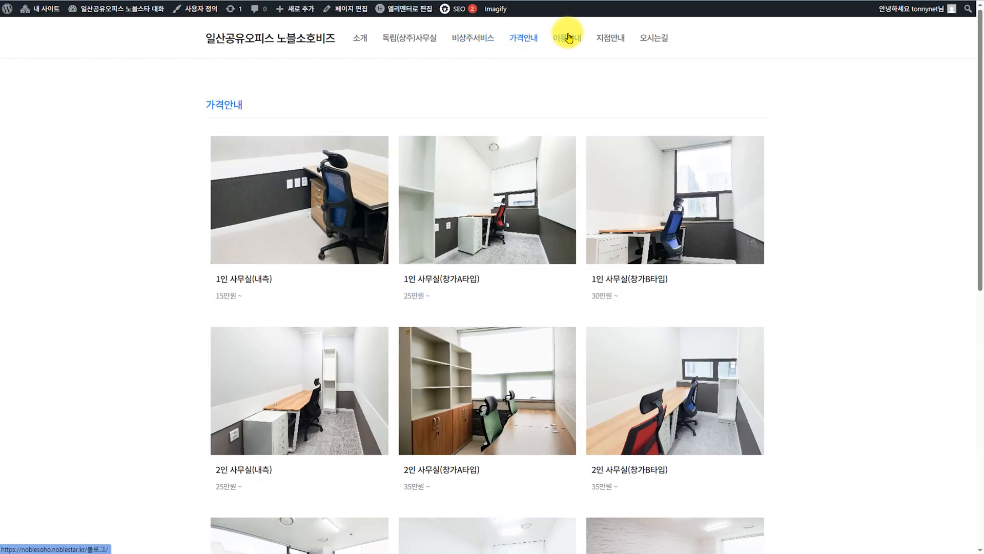
left_click(463, 44)
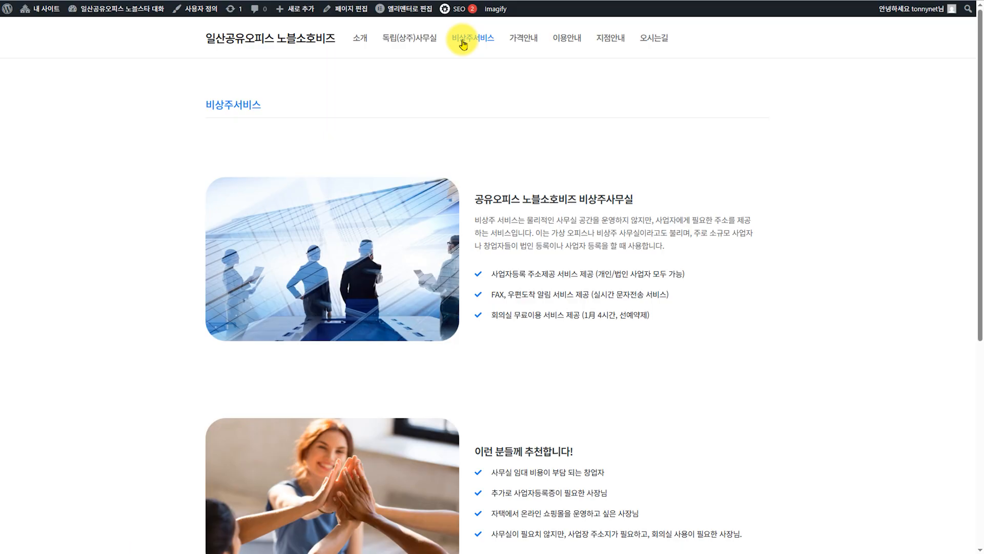
left_click(404, 40)
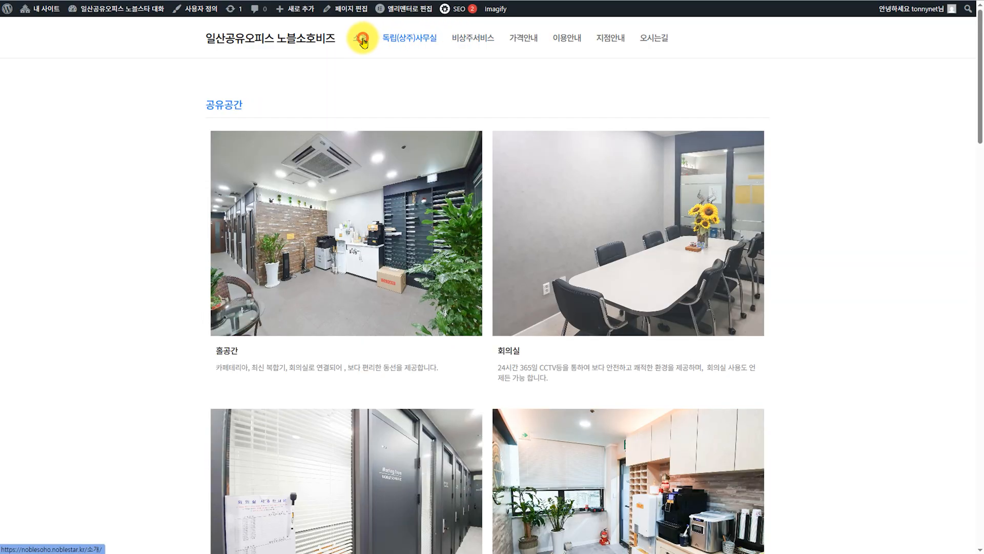
left_click(363, 40)
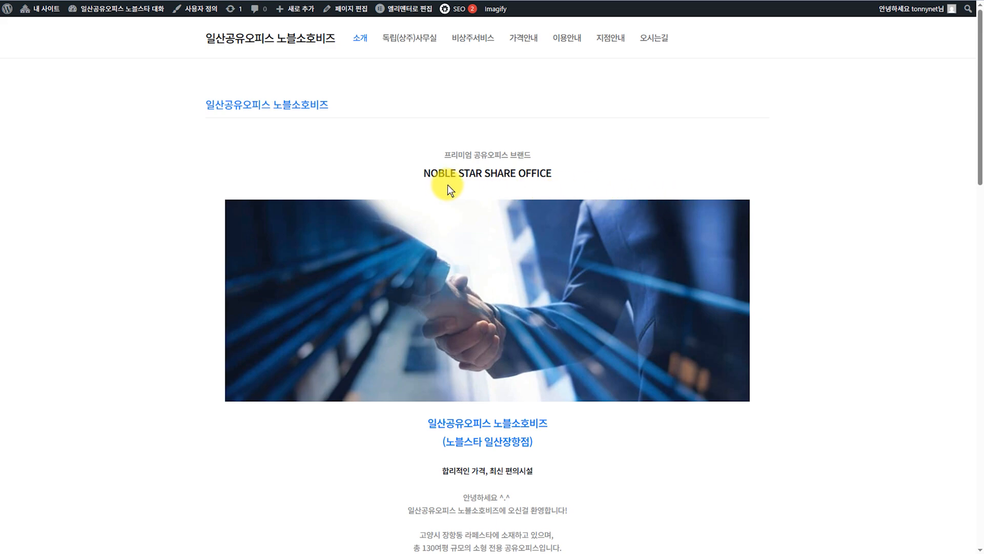
left_click(268, 38)
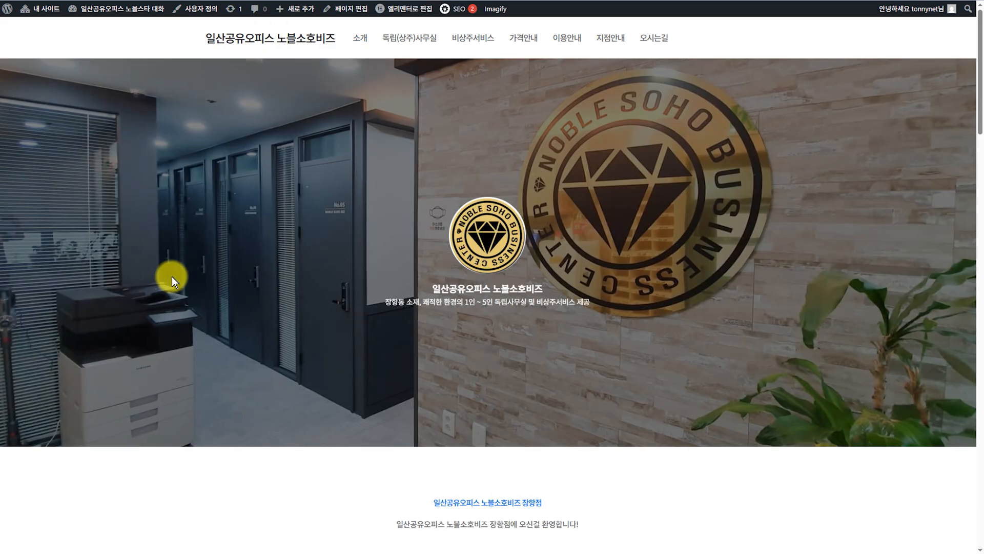
scroll(171, 276, "down", 4)
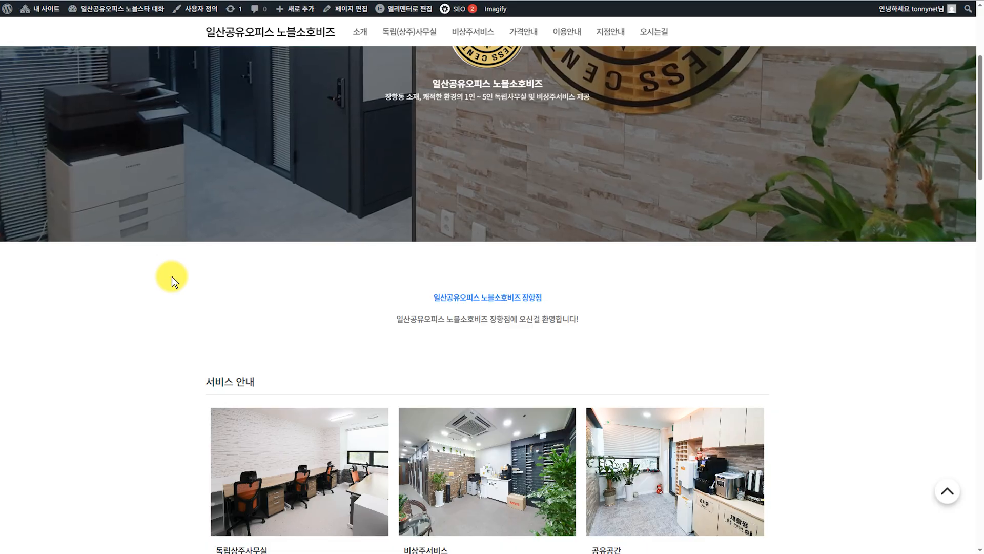
scroll(171, 276, "down", 2)
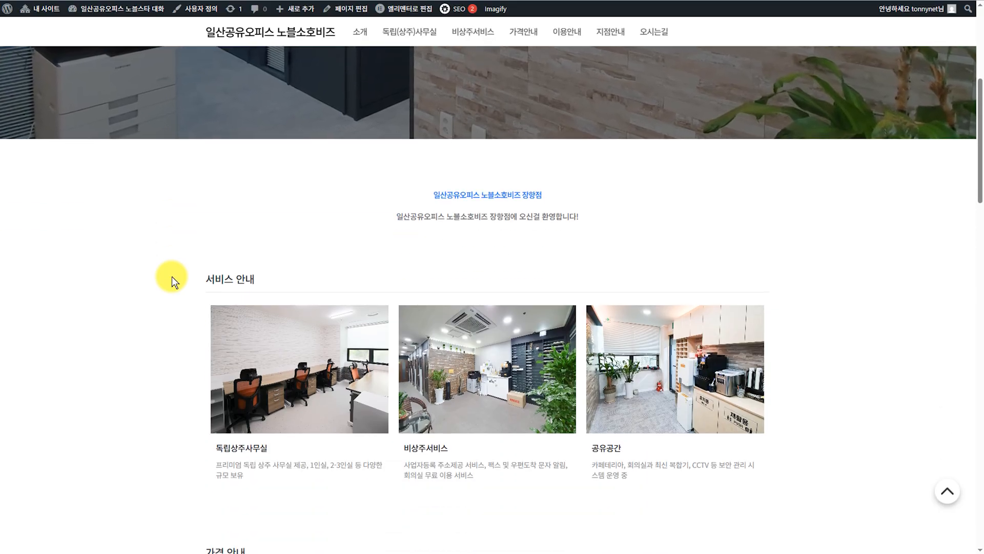